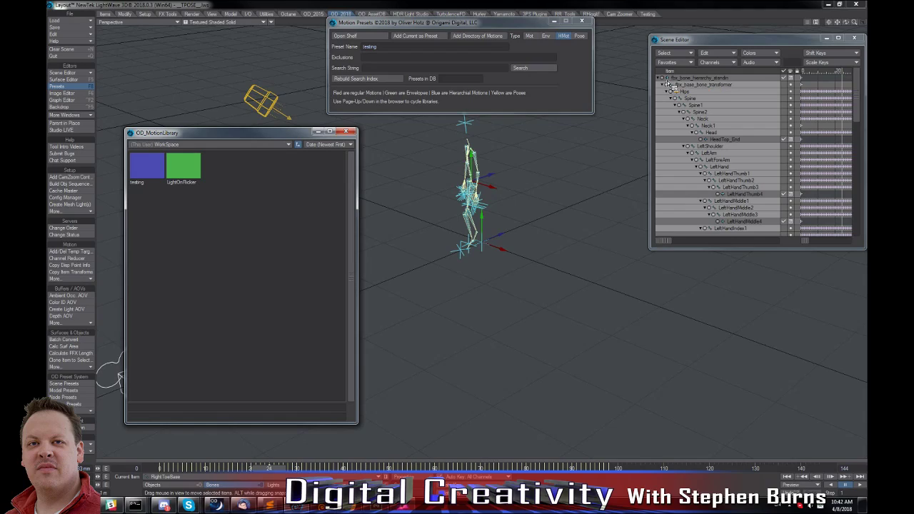
Select the bones from Hips through LeftHandThumb2 in the rig hierarchy.
left_click(704, 79)
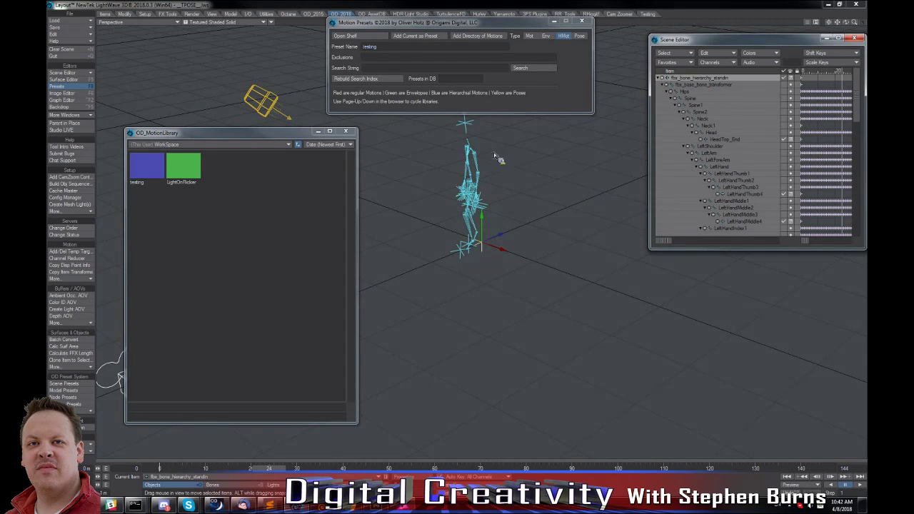
left_click(146, 168)
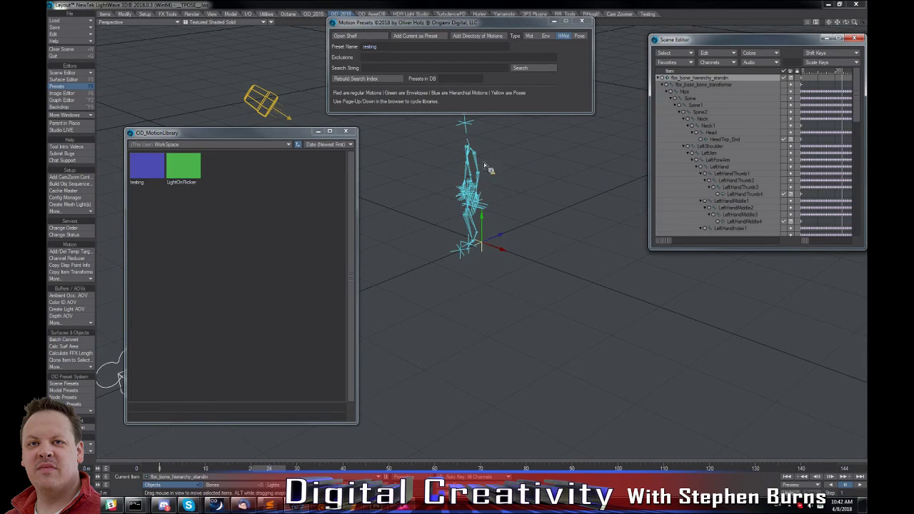
left_click(688, 93)
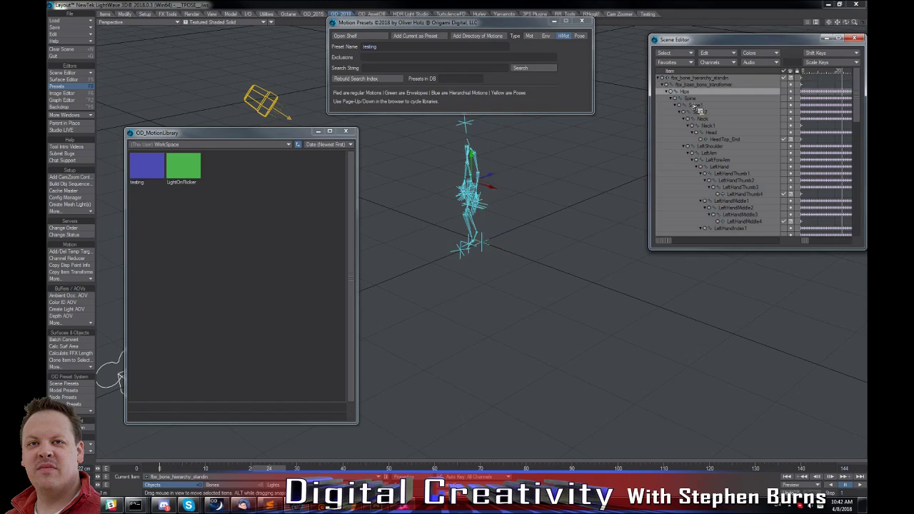
left_click(734, 181, "shift")
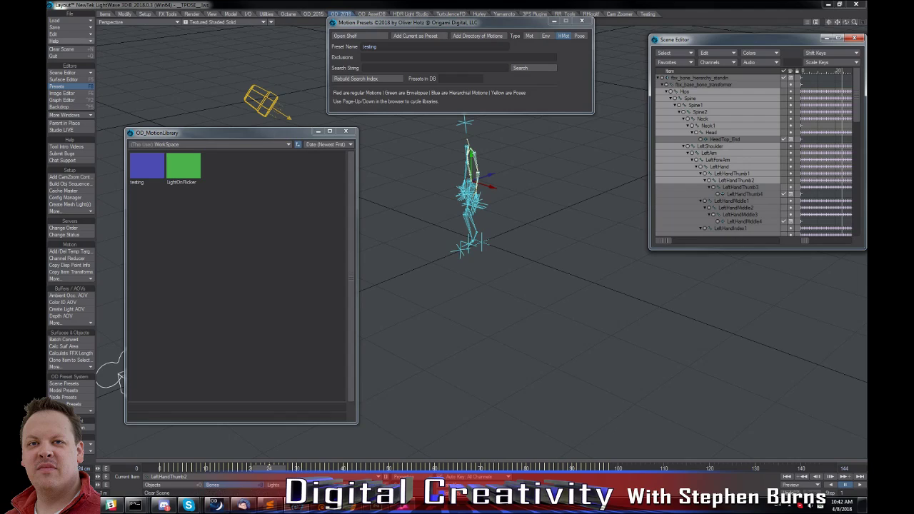
Clear the scene and close the Motion Presets window after moving the motion library window aside.
left_click(73, 50)
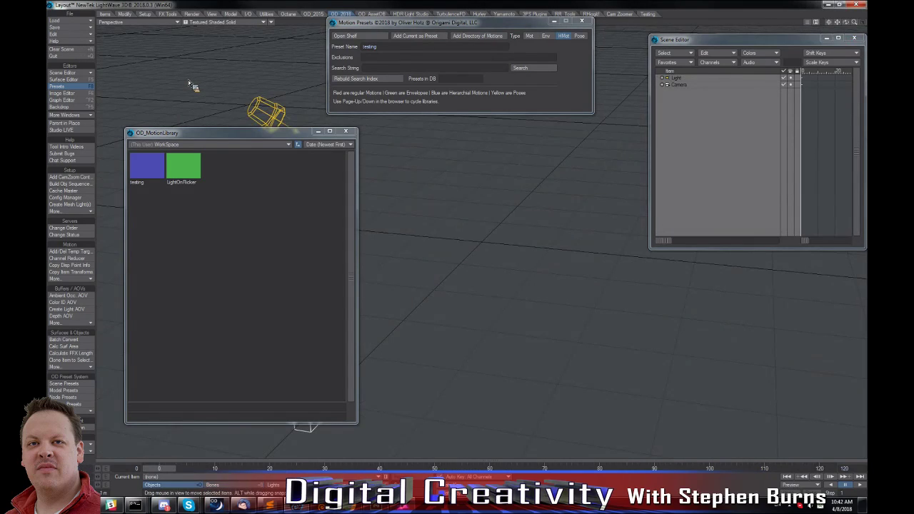
left_click_drag(233, 132, 529, 153)
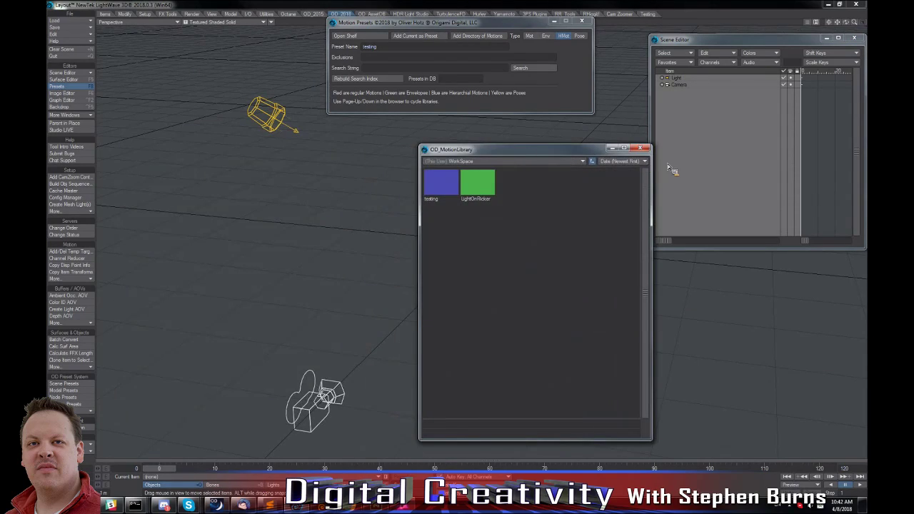
left_click_drag(583, 145, 584, 277)
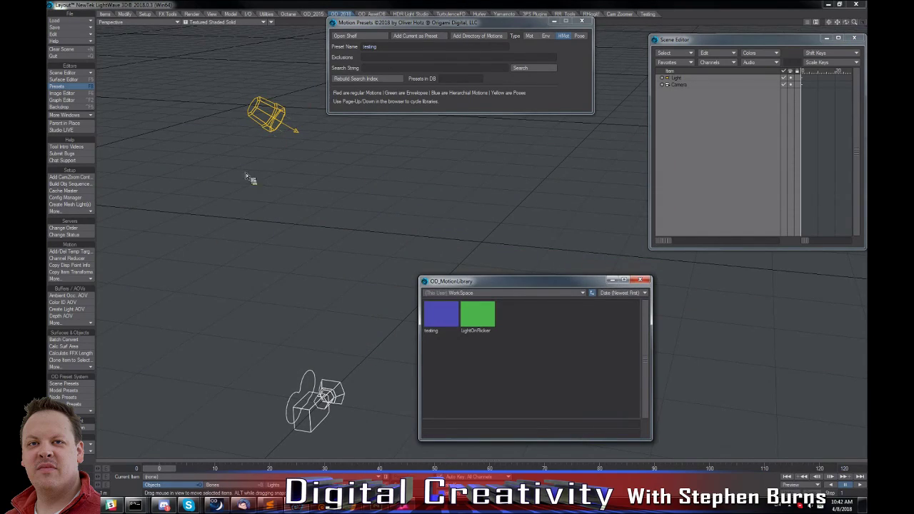
left_click_drag(484, 27, 769, 85)
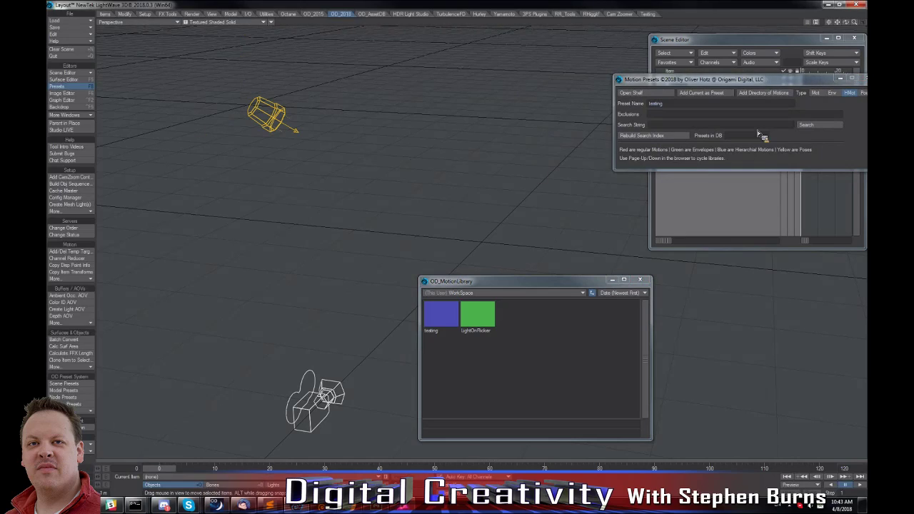
left_click_drag(713, 80, 651, 89)
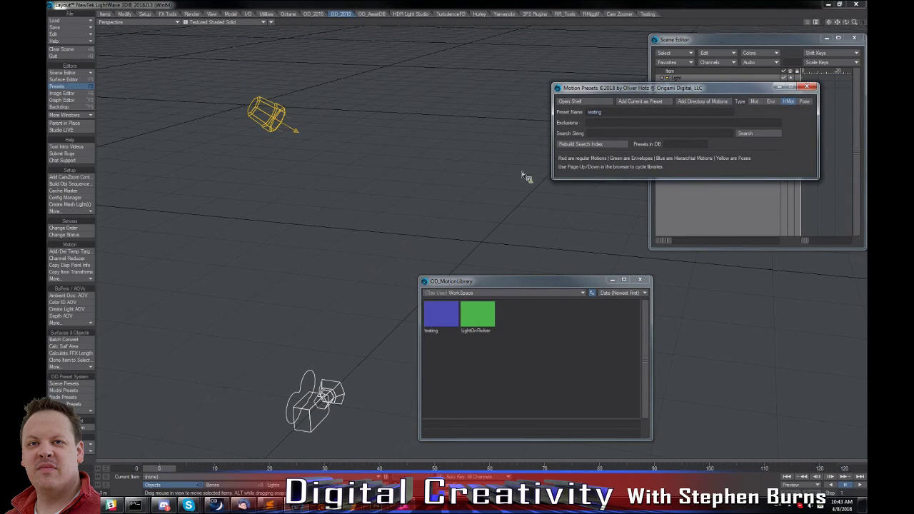
left_click(807, 87)
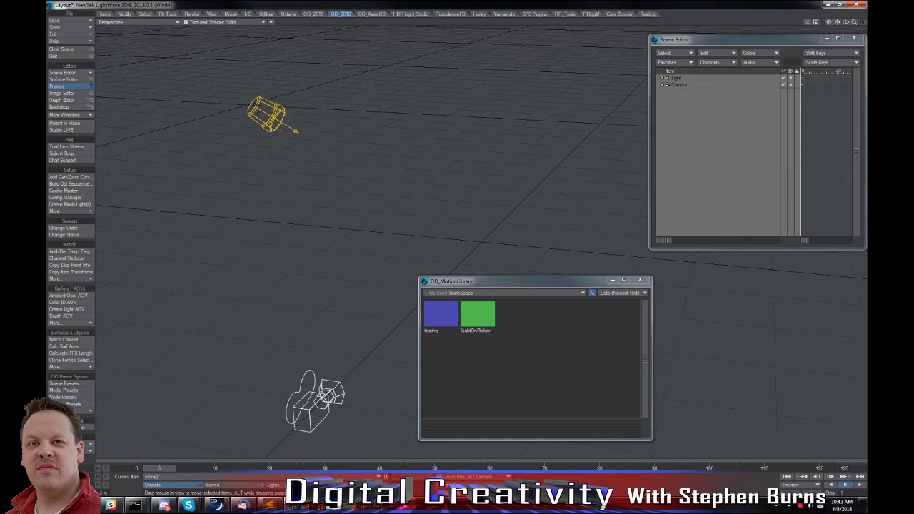
Open the model presets, show the DMI_Collection library and enlarge its browser window.
left_click(64, 390)
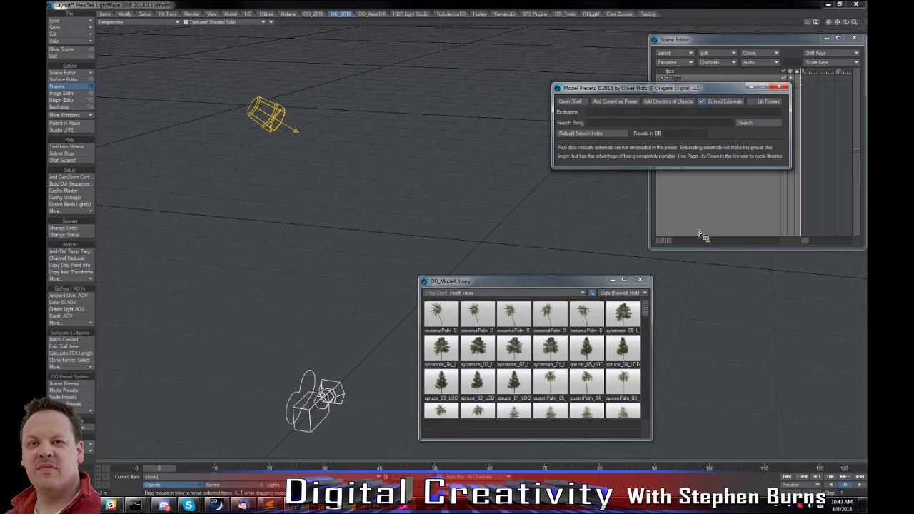
left_click(692, 170)
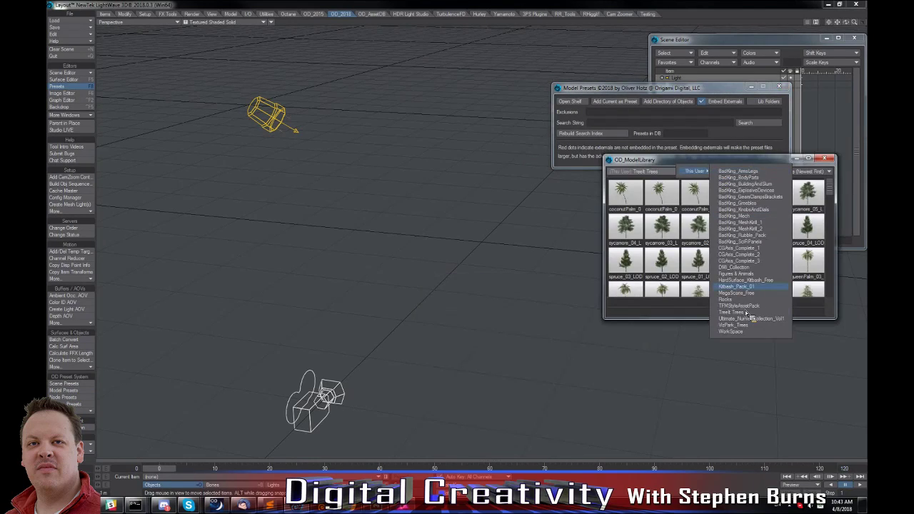
left_click(736, 267)
left_click_drag(737, 322, 738, 493)
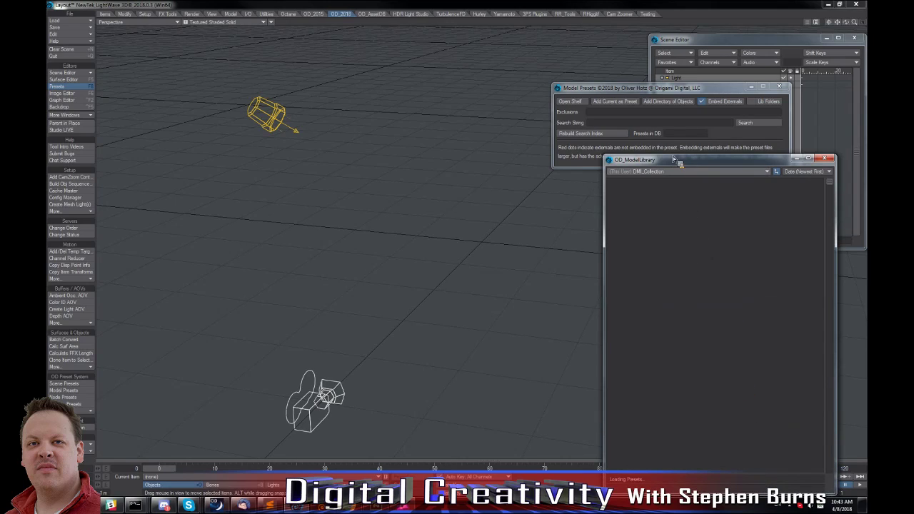
left_click_drag(673, 154, 611, 178)
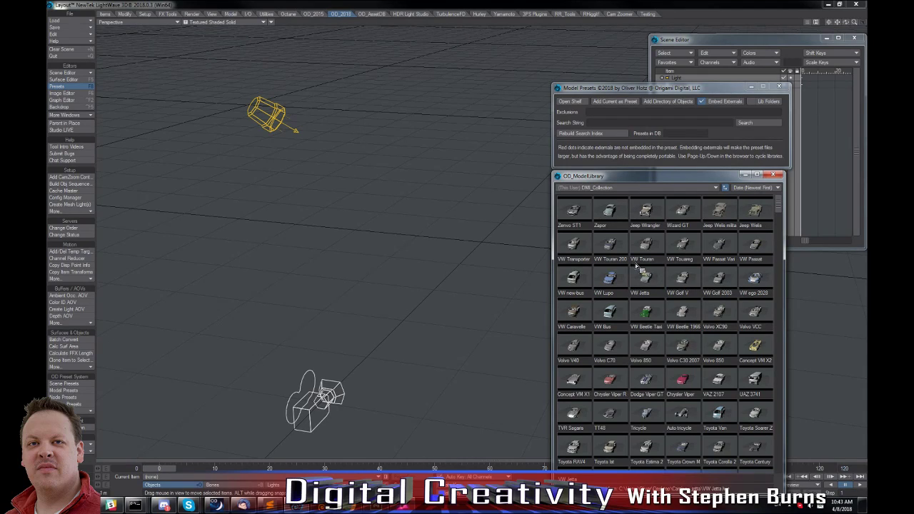
Load the VW new-bus, Lupo, Jetta, Golf V, Golf 2003 and ego 2028 presets as new objects.
double_click(575, 277)
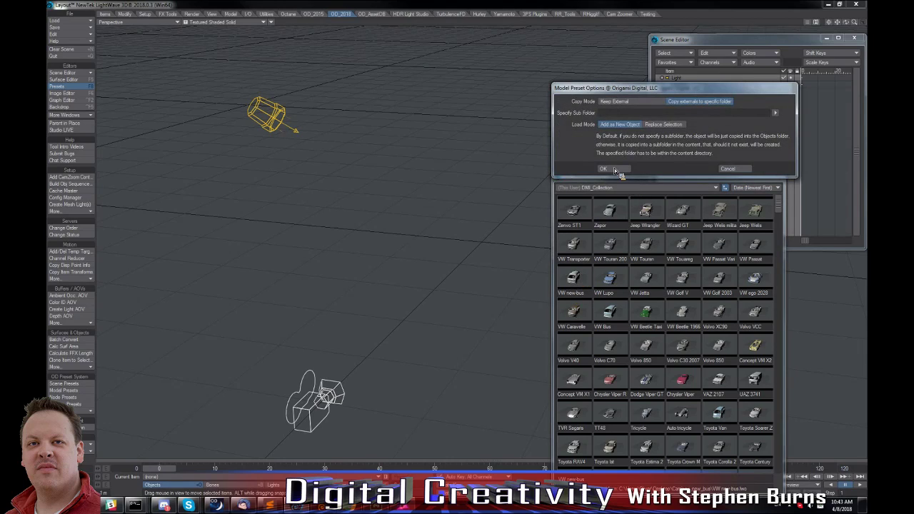
left_click(614, 169)
double_click(610, 284)
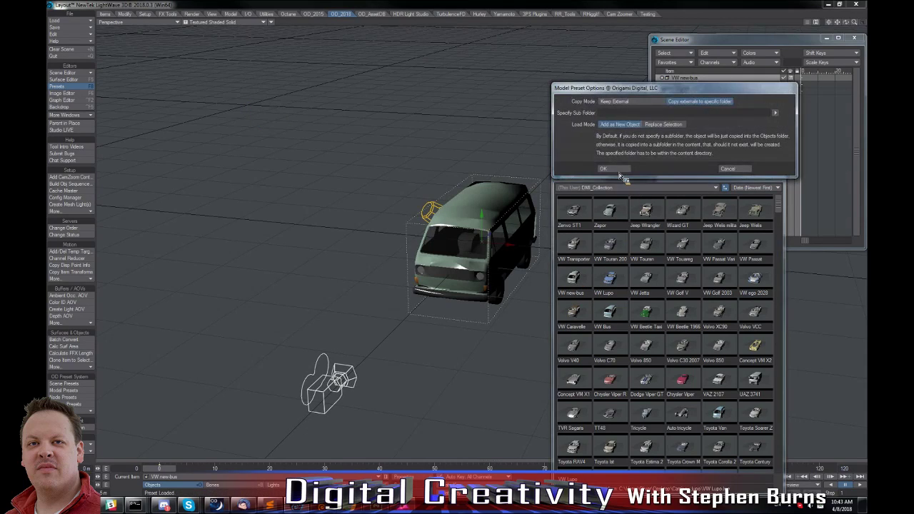
left_click(620, 171)
double_click(649, 283)
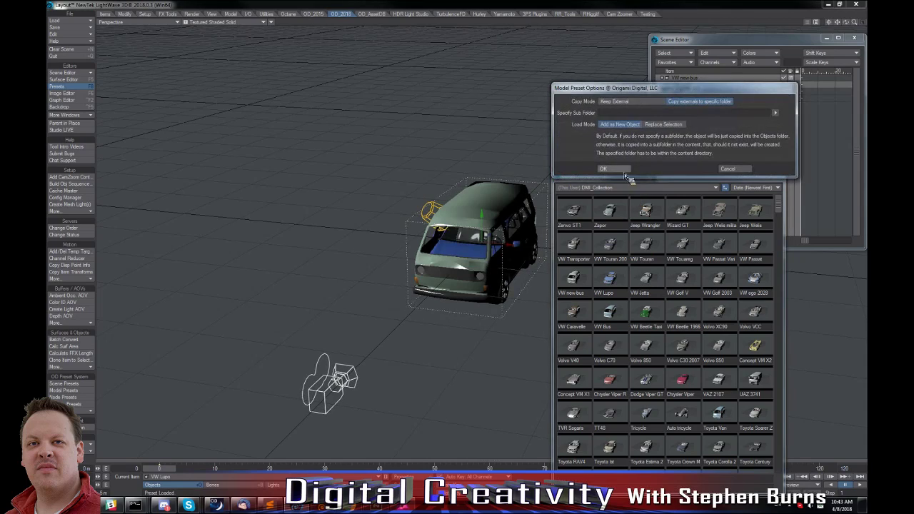
left_click(620, 170)
double_click(682, 283)
left_click(615, 169)
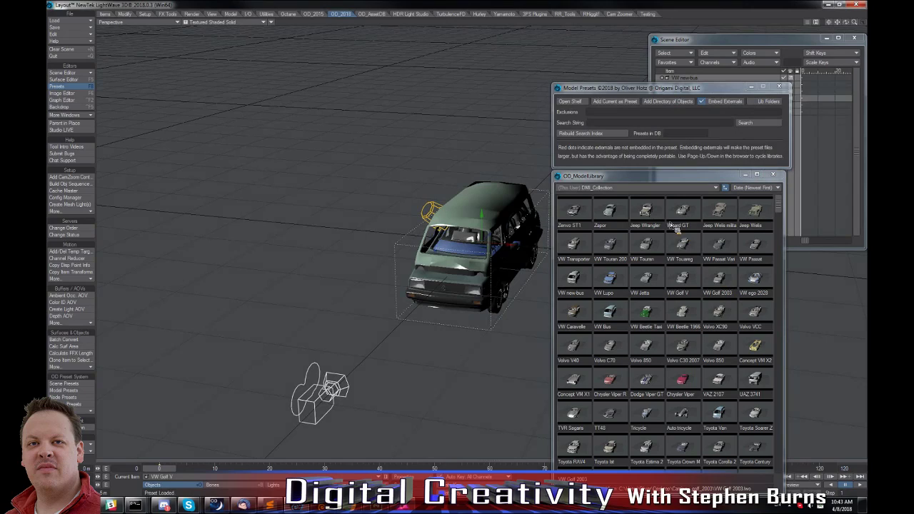
left_click(615, 170)
double_click(758, 278)
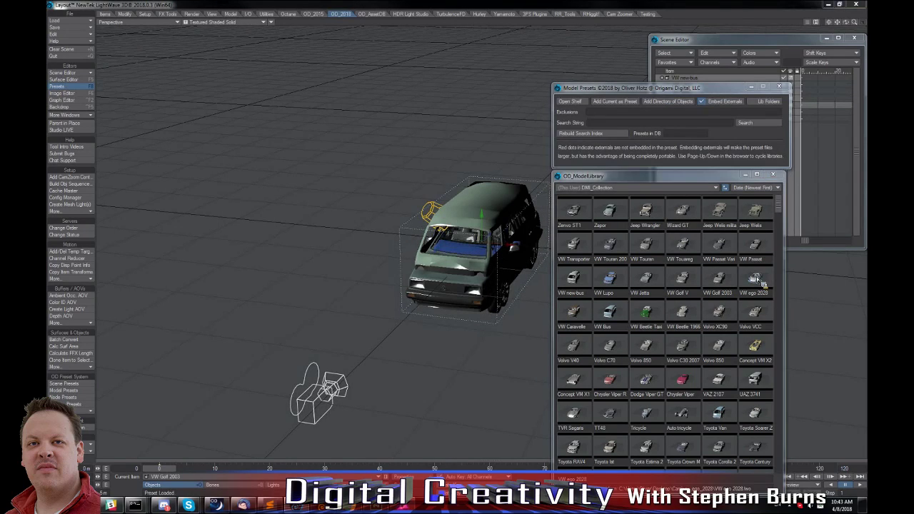
left_click(618, 170)
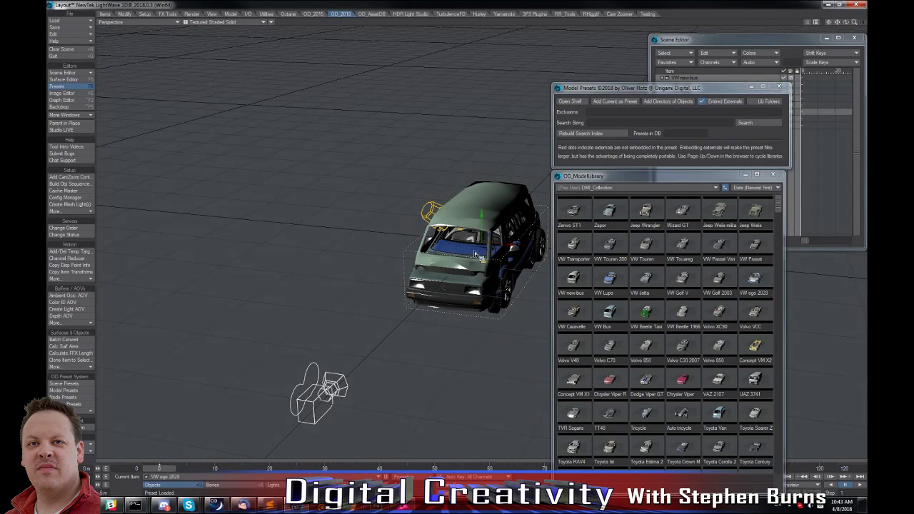
Create a null with the default name and add an Instance Generator to it.
key("ctrl+shift+n")
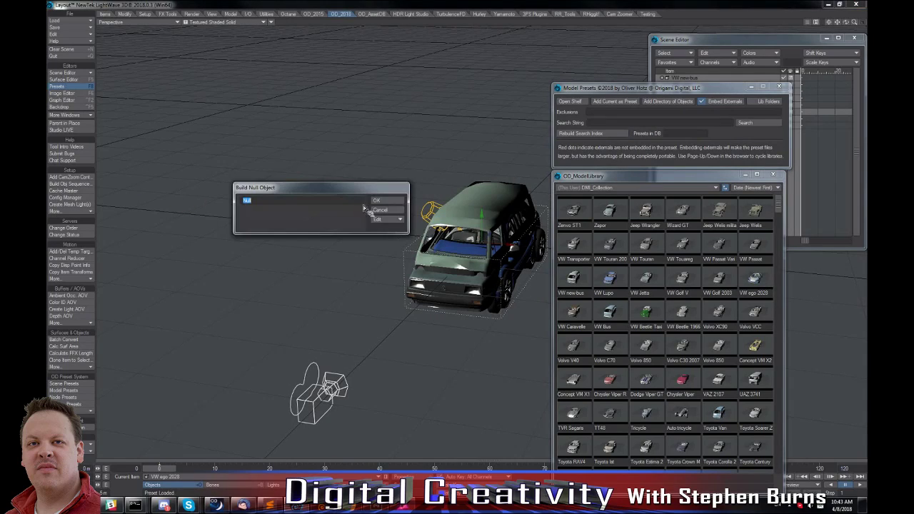
left_click(377, 200)
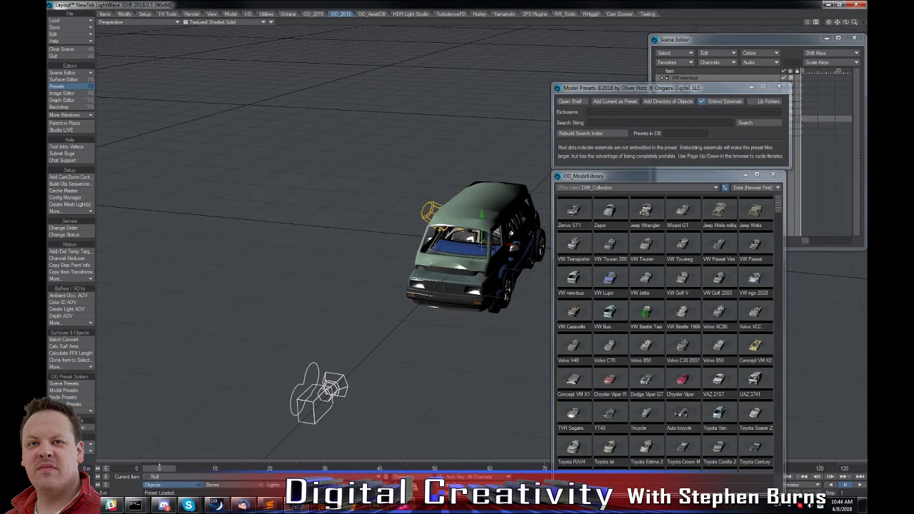
key("p")
left_click(209, 374)
left_click(179, 384)
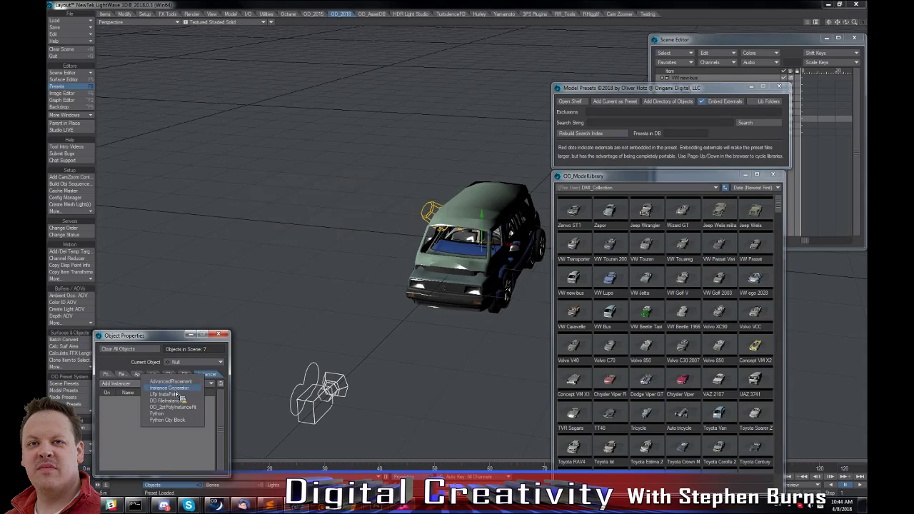
left_click(170, 388)
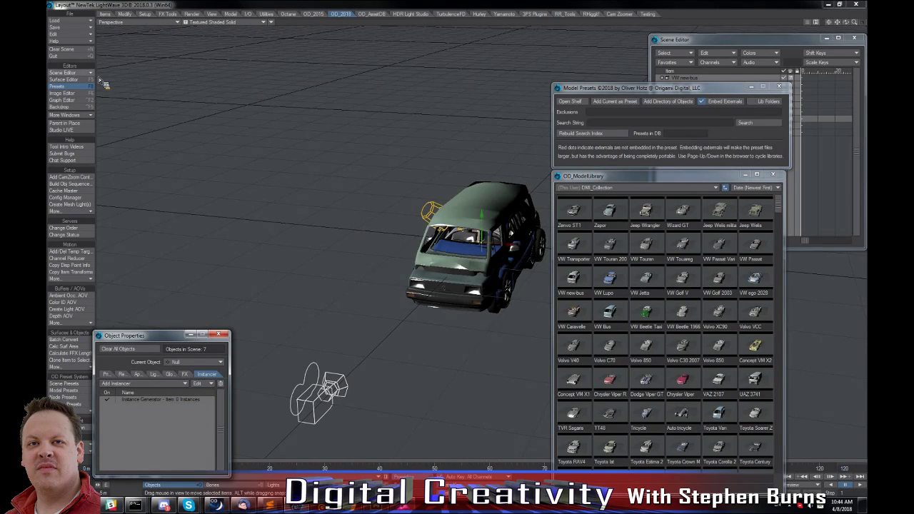
Add all six VW models selected in the scene to the null's Instance Generator from Layout.
left_click_drag(792, 41, 772, 41)
left_click(676, 79)
left_click(672, 112, "shift")
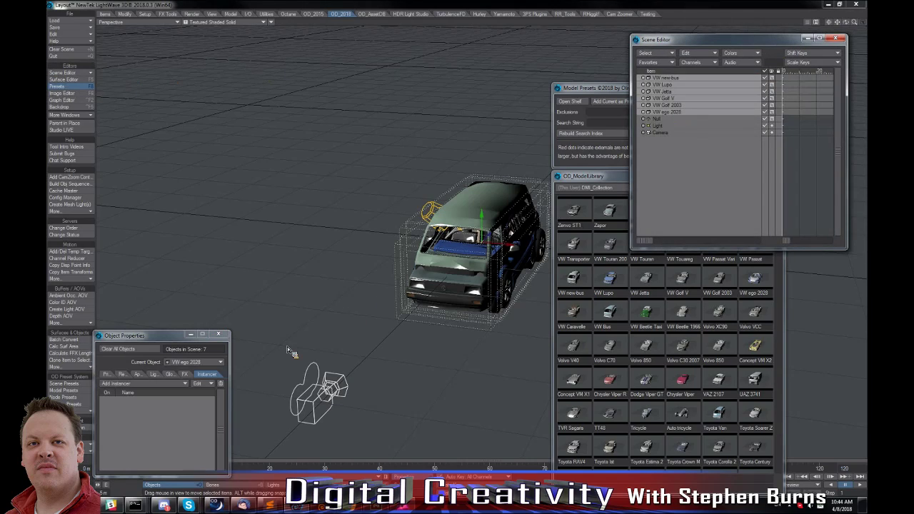
left_click(193, 364)
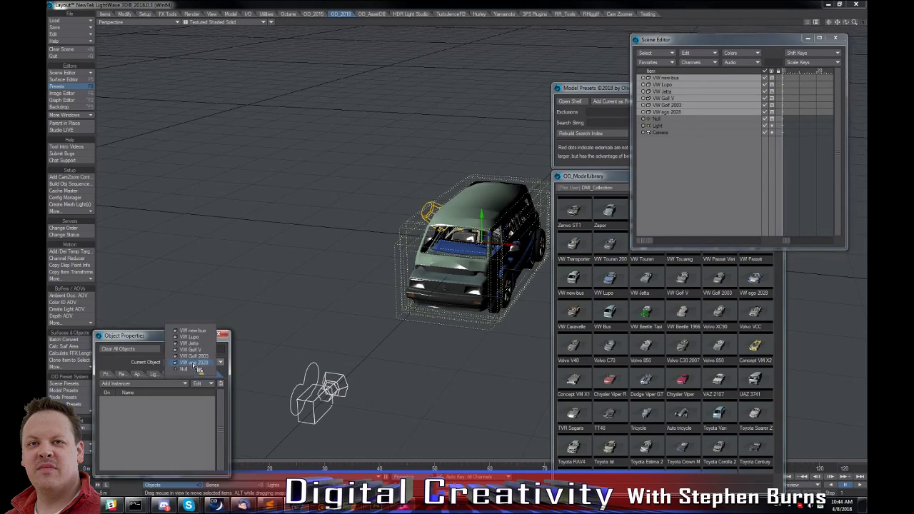
left_click(195, 371)
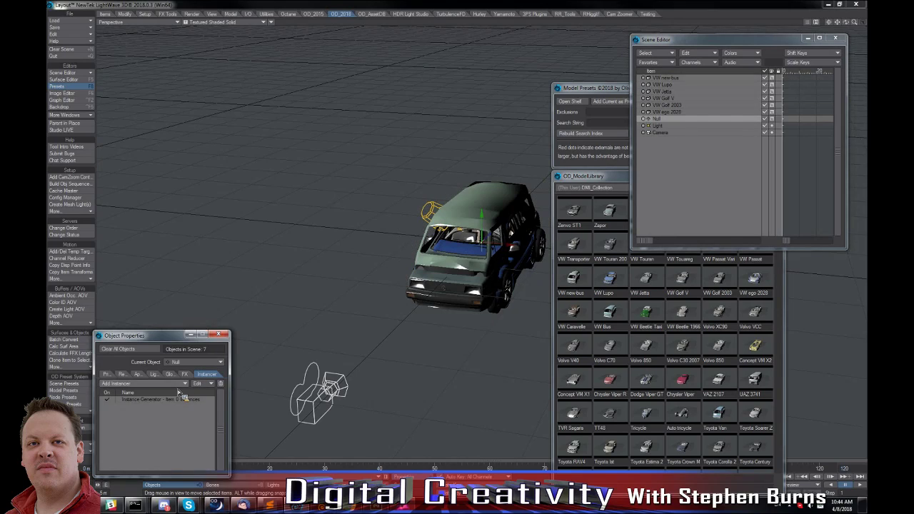
double_click(182, 400)
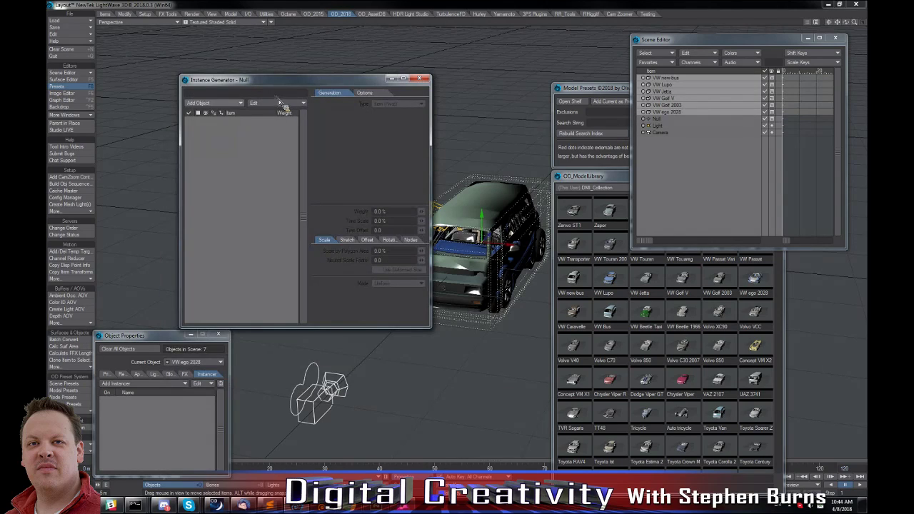
left_click(280, 103)
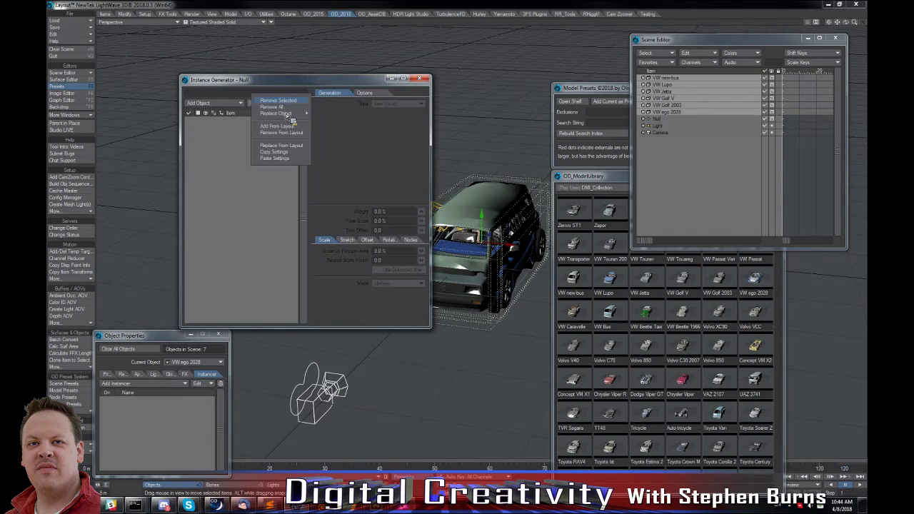
left_click(288, 125)
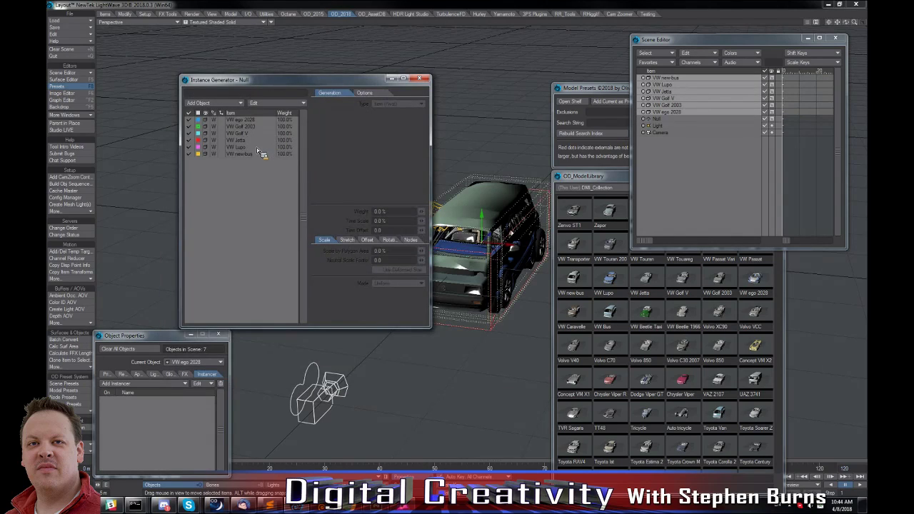
Set the generation type of all six VW entries in the Instance Generator to Rectangular Array.
left_click(242, 120)
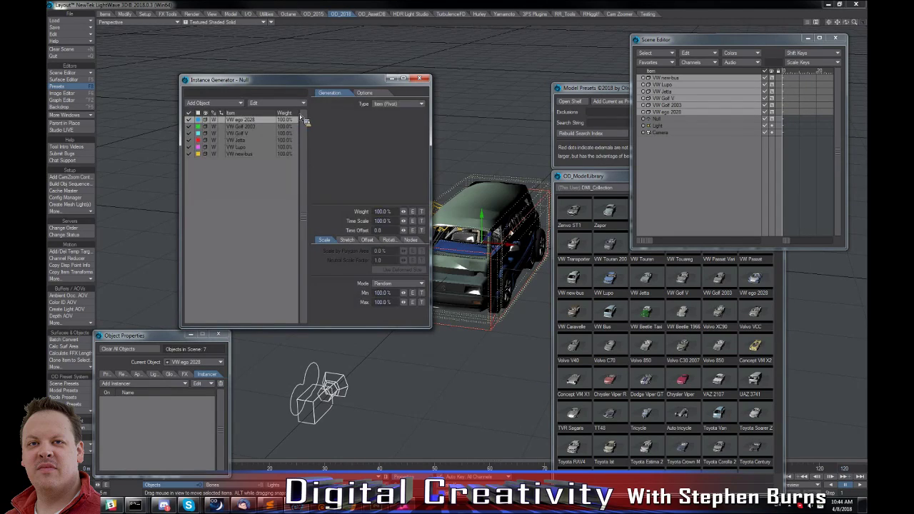
left_click(248, 155, "shift")
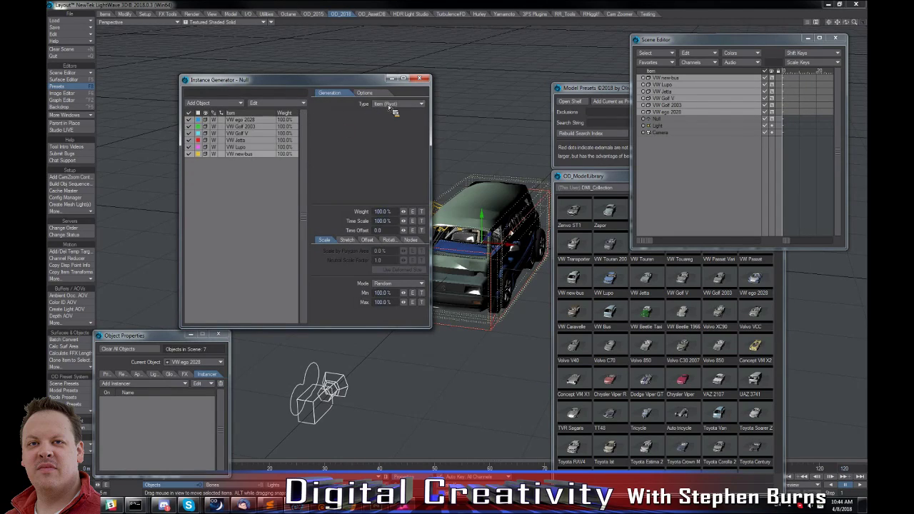
left_click(393, 104)
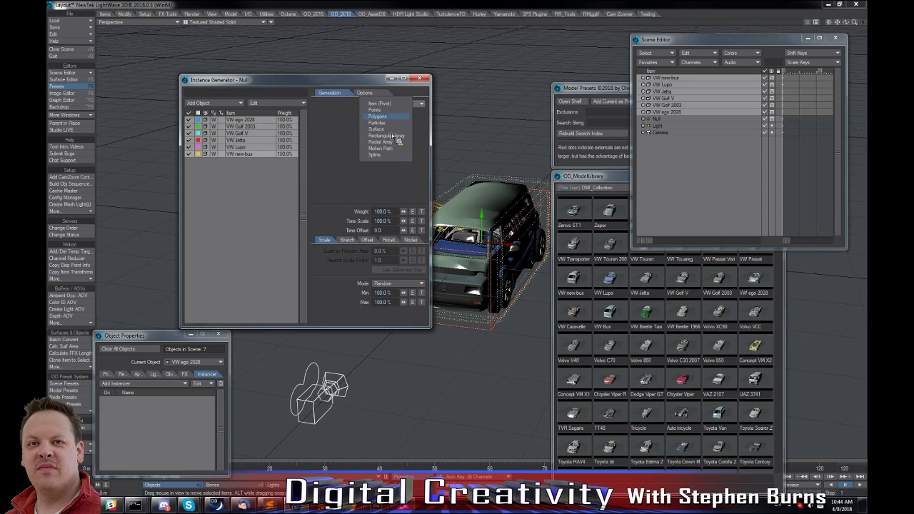
left_click(389, 136)
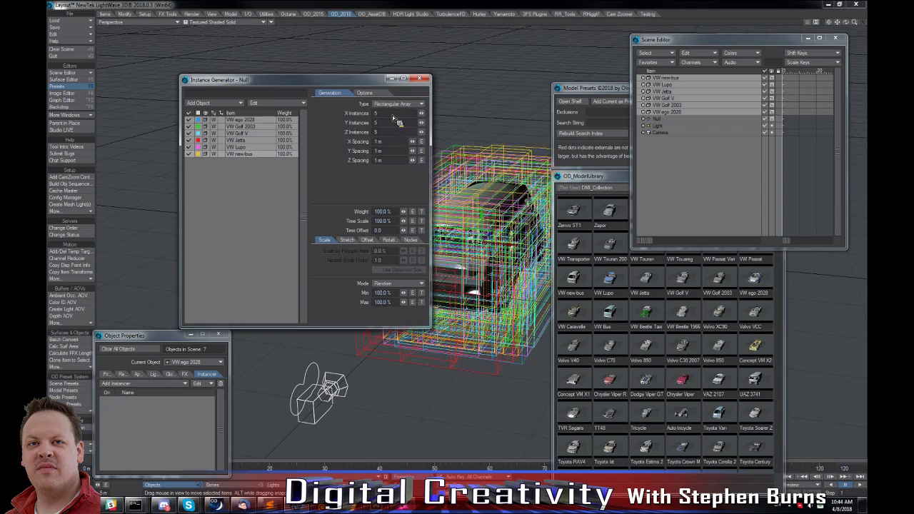
Set the rectangular array of the six VW entries to 10 X instances and 1 Y instance, with 10 m X spacing.
type("10")
key("Tab")
type("1")
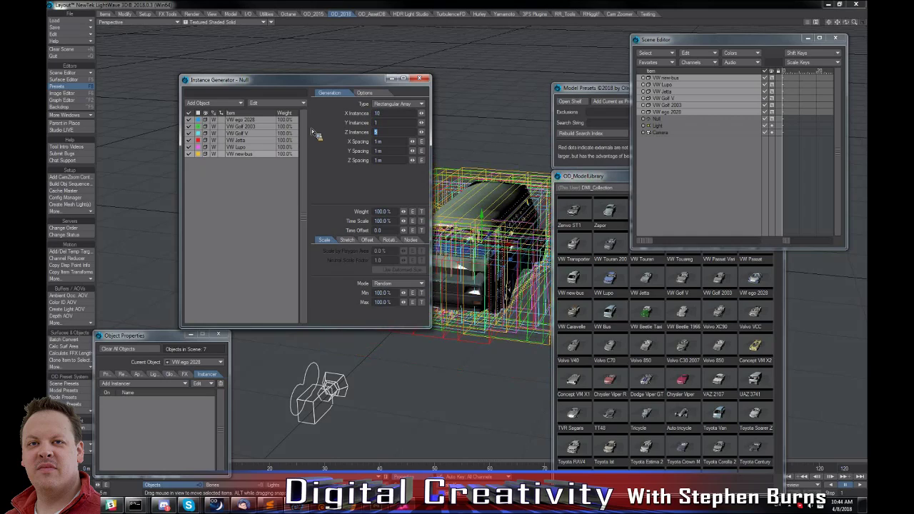
key("Tab")
type("10")
key("Tab")
left_click_drag(855, 24, 473, 153)
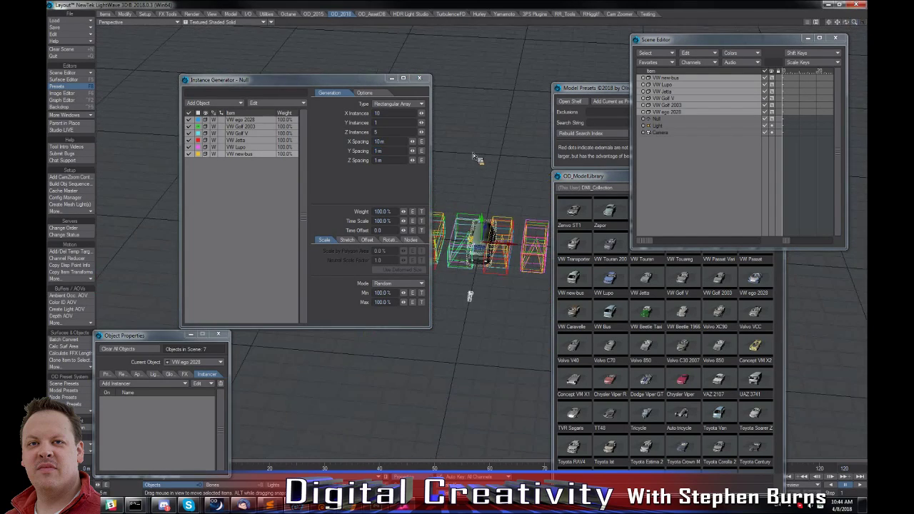
Set the array's Z spacing to 30 m for all six VW entries.
left_click(376, 160)
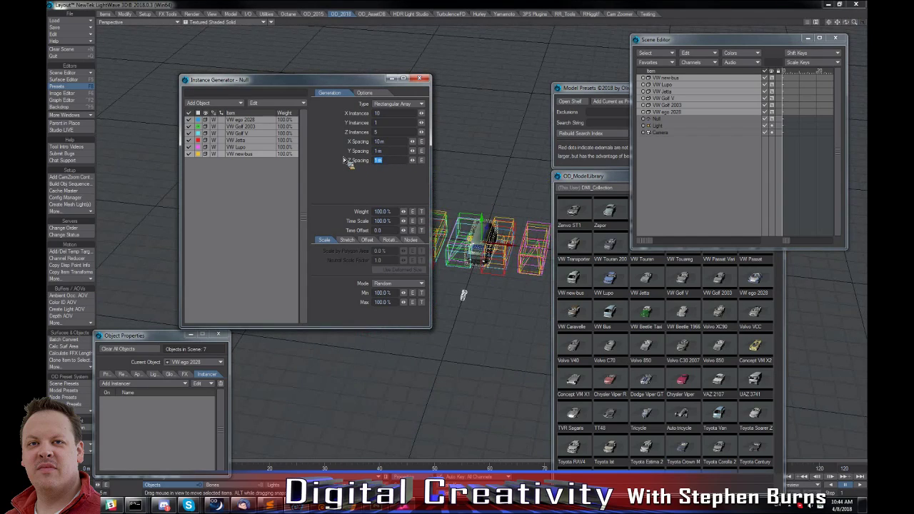
type("30")
key("Tab")
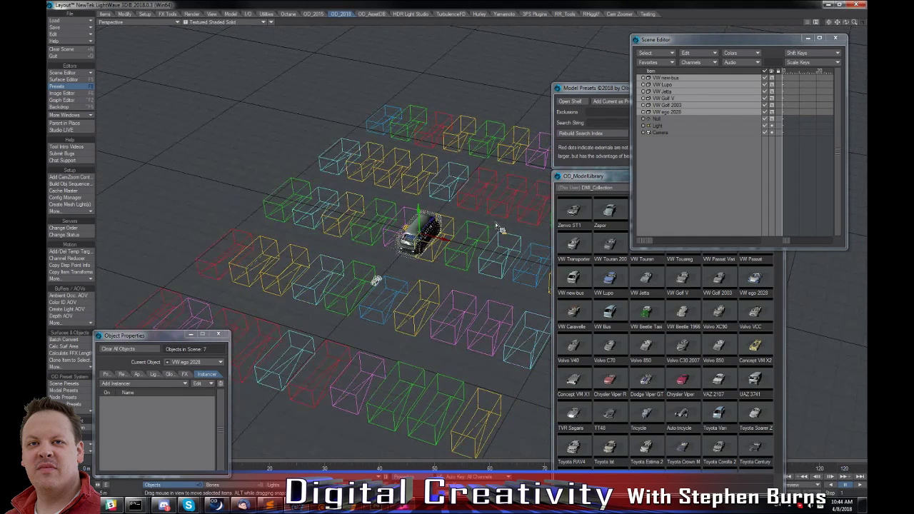
left_click_drag(500, 228, 566, 184, "alt")
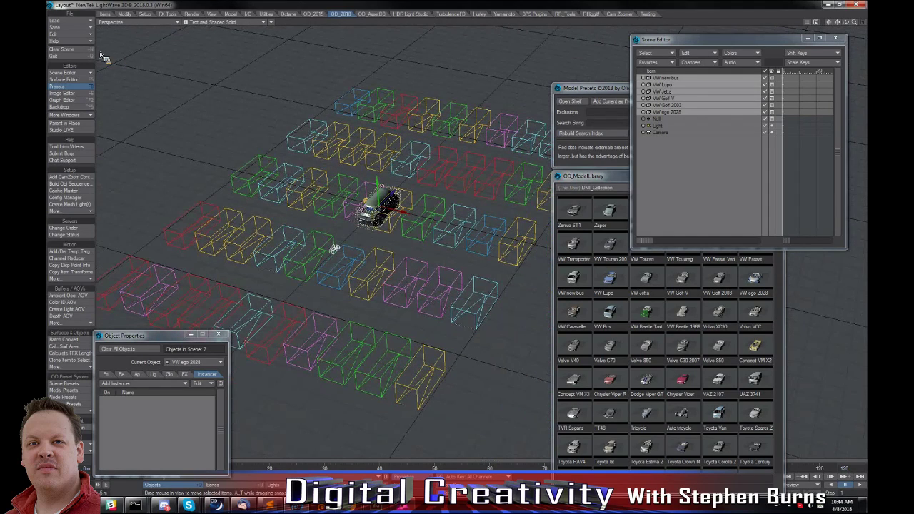
left_click_drag(345, 238, 347, 231, "alt")
Deactivate the six selected VW source objects and switch the perspective viewport to VPR rendering.
left_click(766, 112)
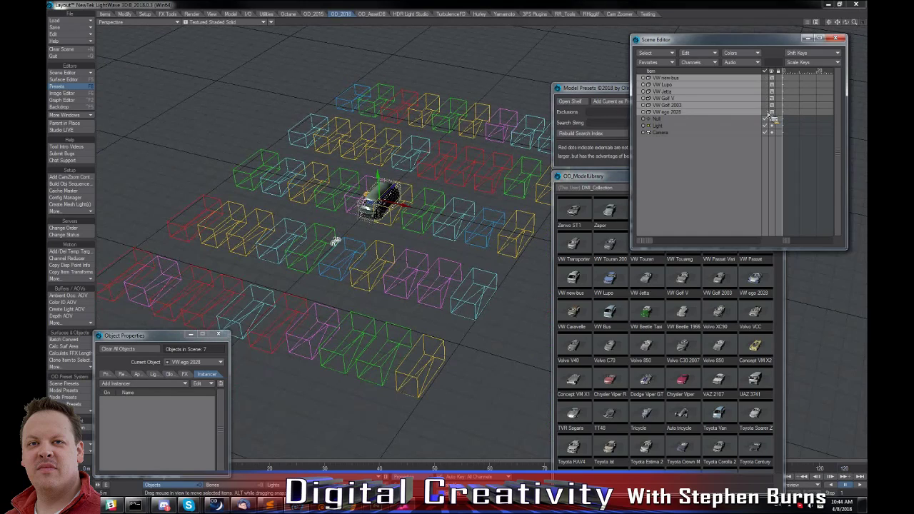
left_click(236, 22)
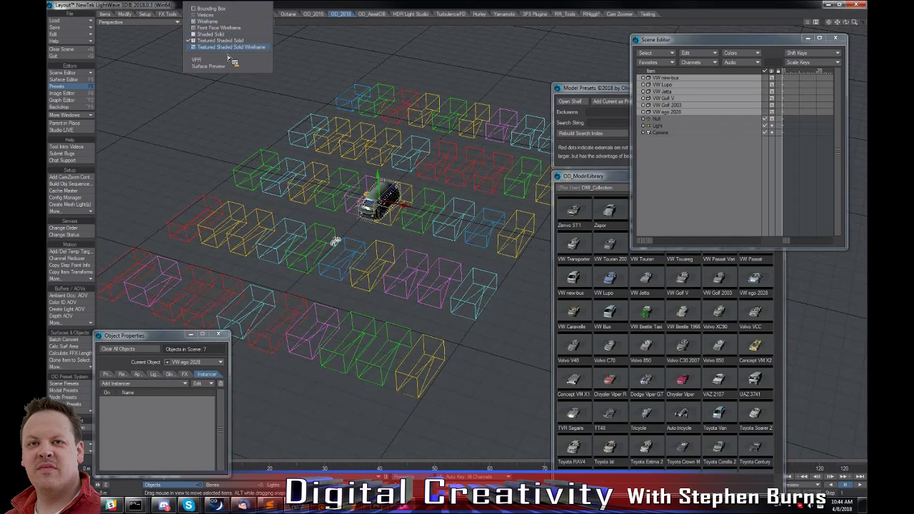
left_click(227, 61)
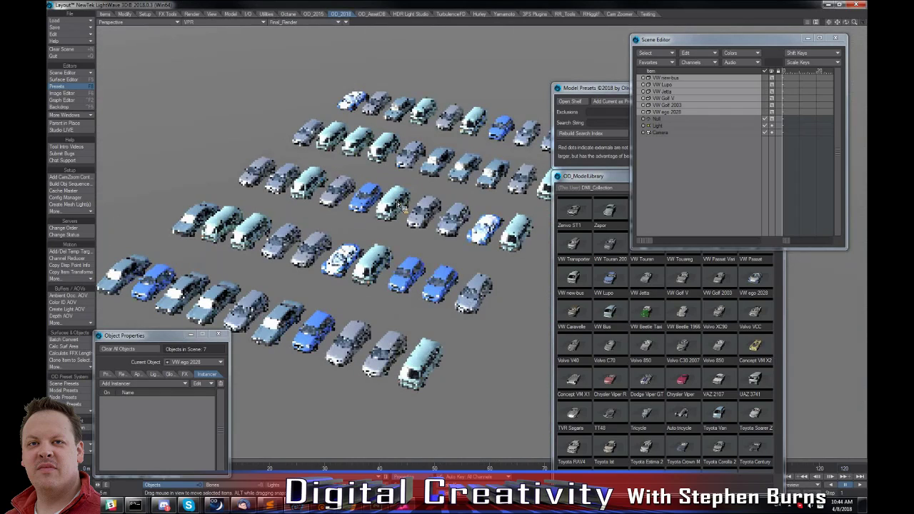
left_click_drag(398, 205, 393, 199, "alt")
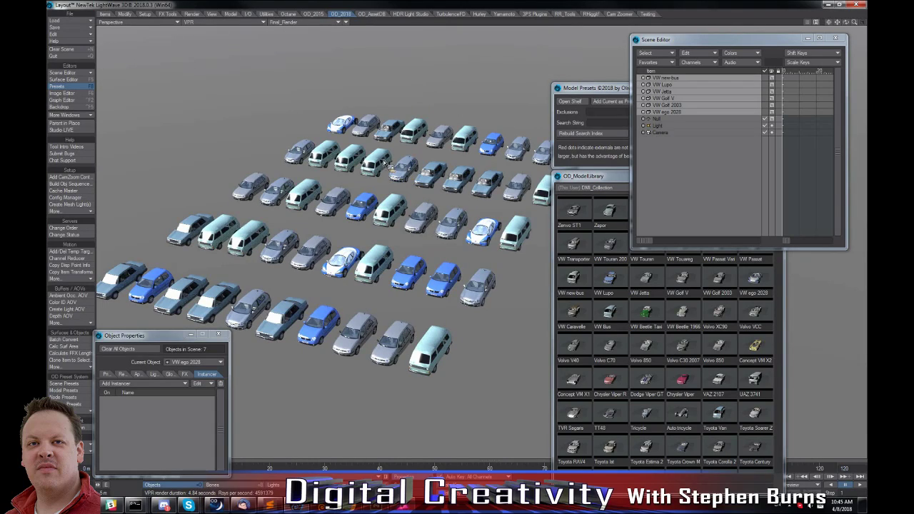
Make the null the current object and reopen its Instance Generator, clear of the rendered cars.
left_click(215, 363)
left_click(207, 372)
double_click(201, 399)
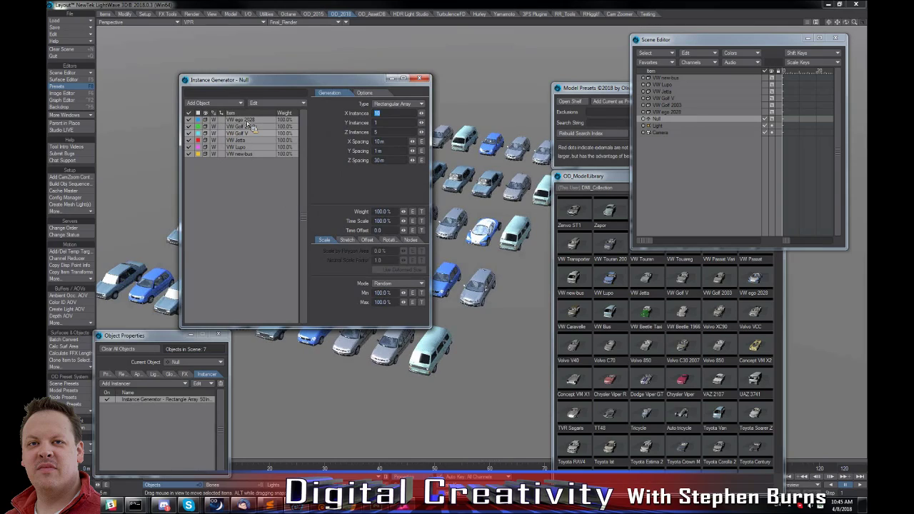
left_click_drag(359, 80, 267, 16)
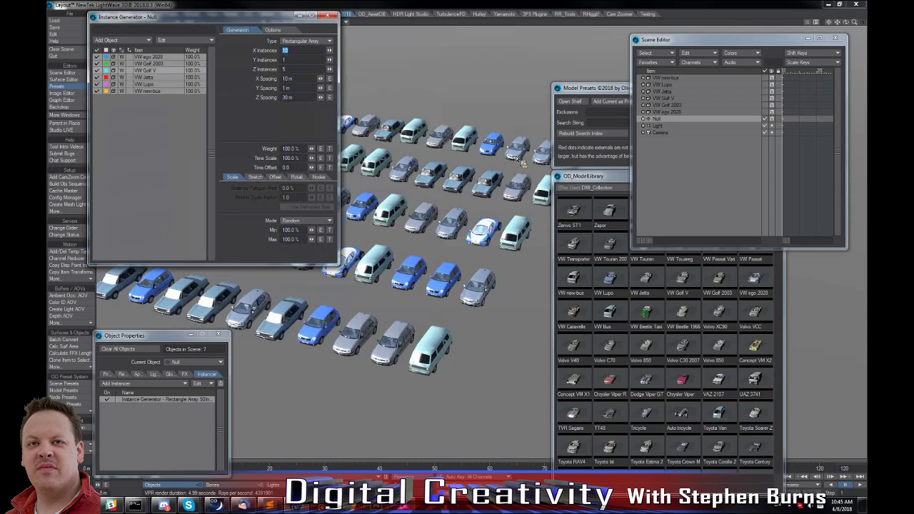
Enable nodes for the VW ego 2028 entry and open its node graph for editing.
left_click(168, 58)
left_click(319, 177)
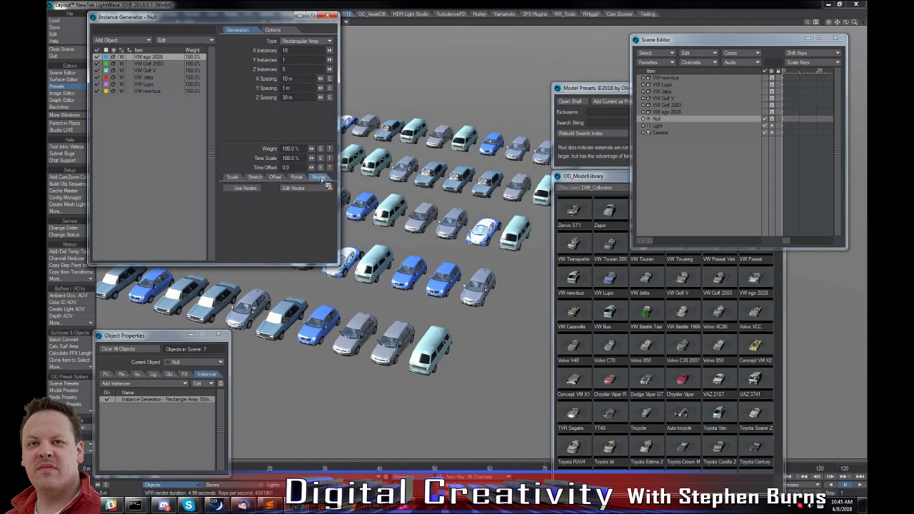
left_click(245, 188)
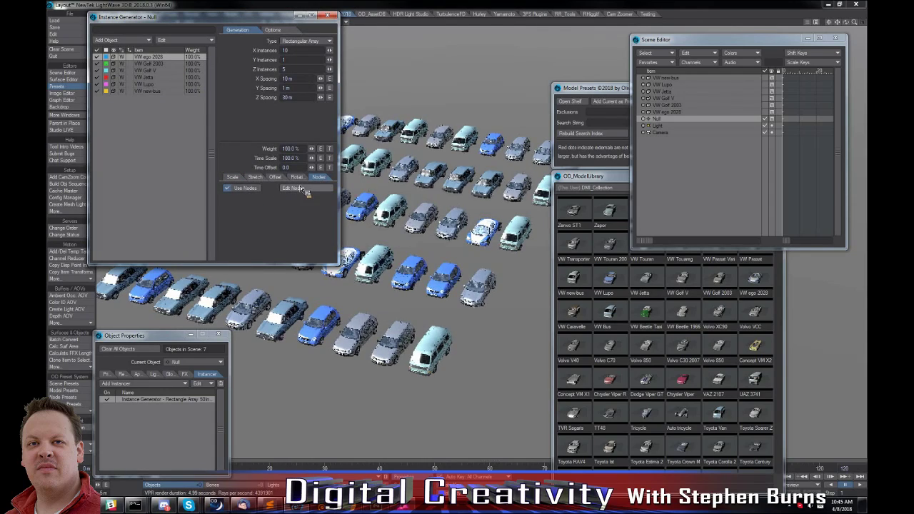
left_click(300, 187)
left_click_drag(345, 141, 342, 91)
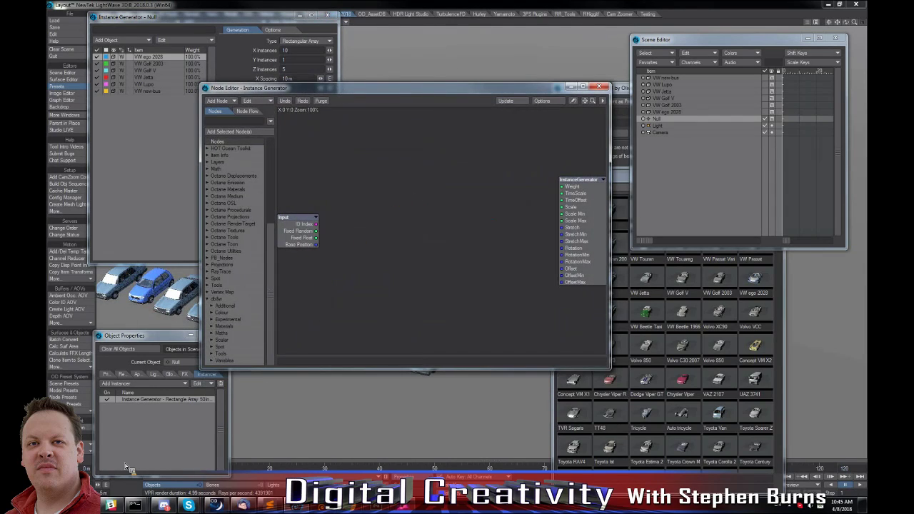
Open the Node Presets library and show its Instancer collection beside the node graph.
left_click(78, 412)
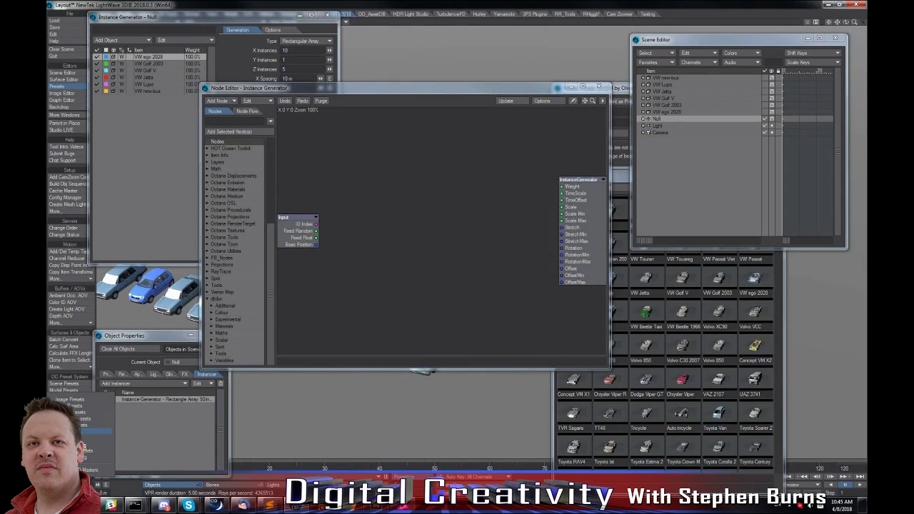
left_click(127, 408)
left_click(80, 397)
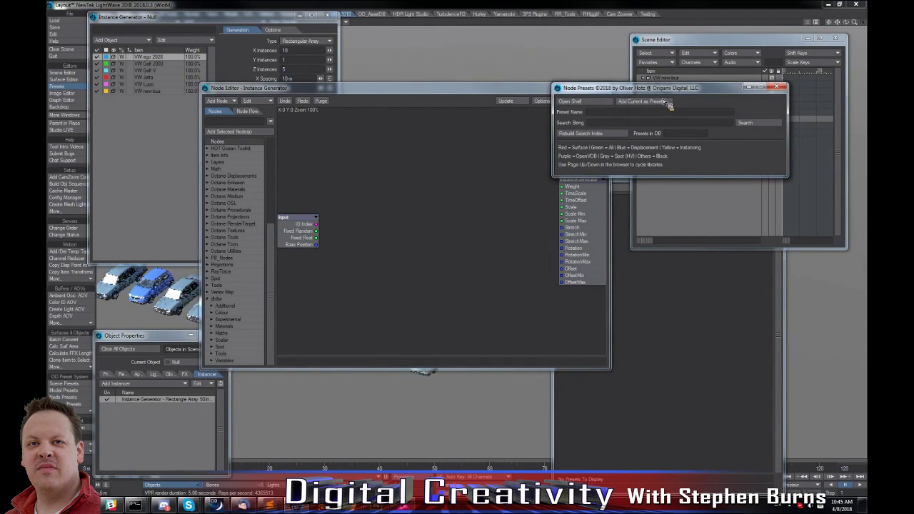
left_click_drag(629, 85, 666, 49)
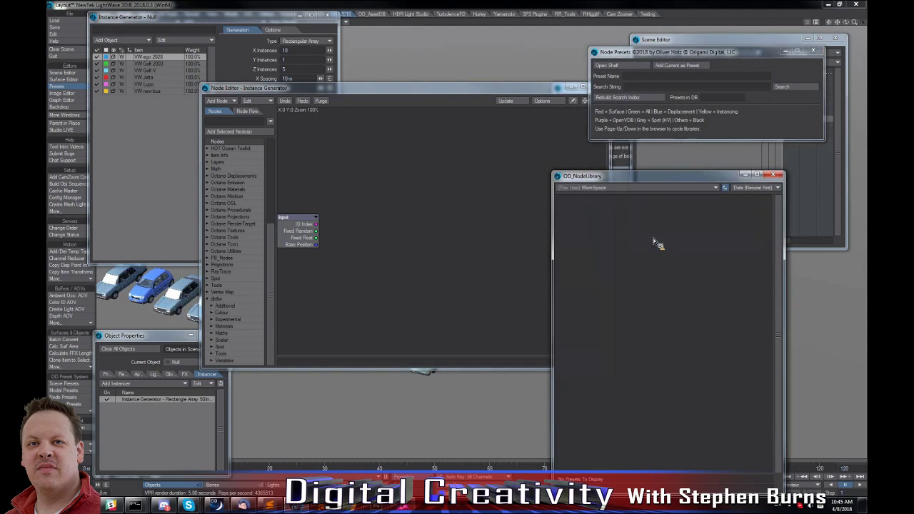
left_click_drag(635, 181, 693, 158)
left_click(670, 158)
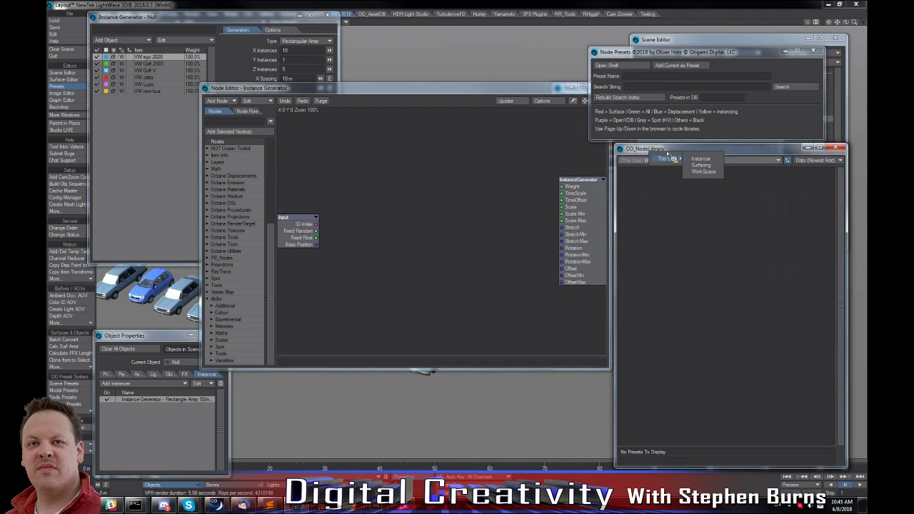
left_click(700, 158)
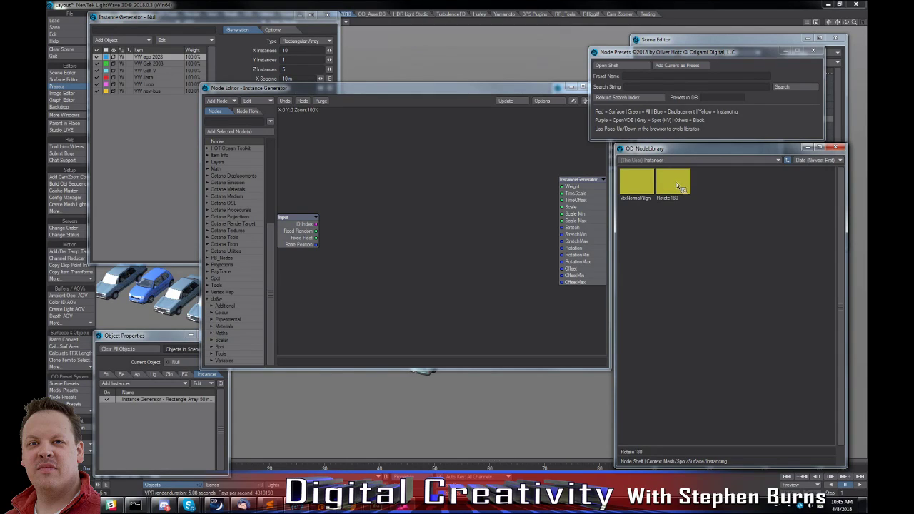
Load the Rotate180 node preset into the VW ego 2028 entry with the Replace merge option.
double_click(679, 187)
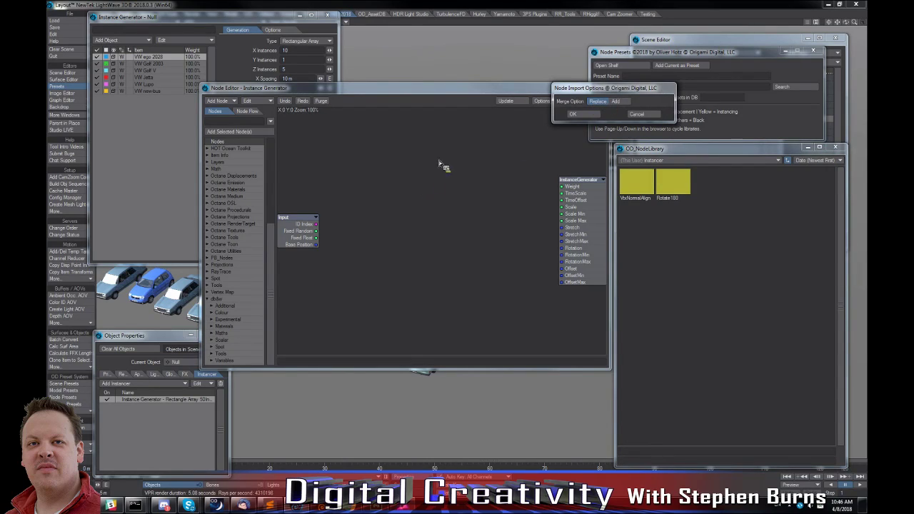
left_click(572, 114)
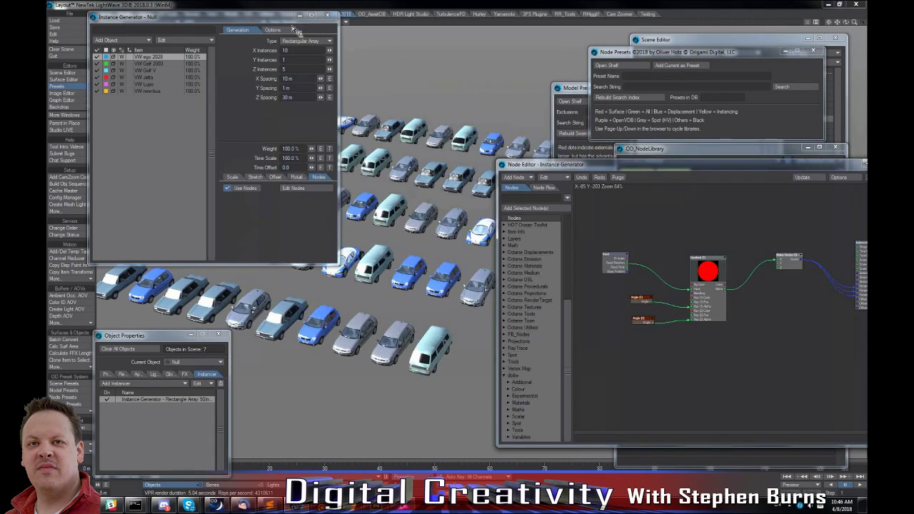
left_click_drag(327, 21, 615, 65)
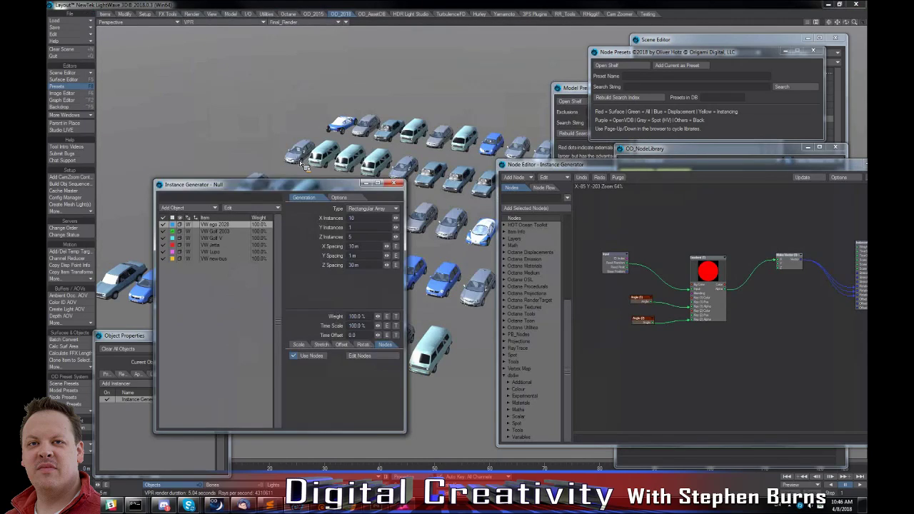
left_click_drag(300, 163, 240, 41)
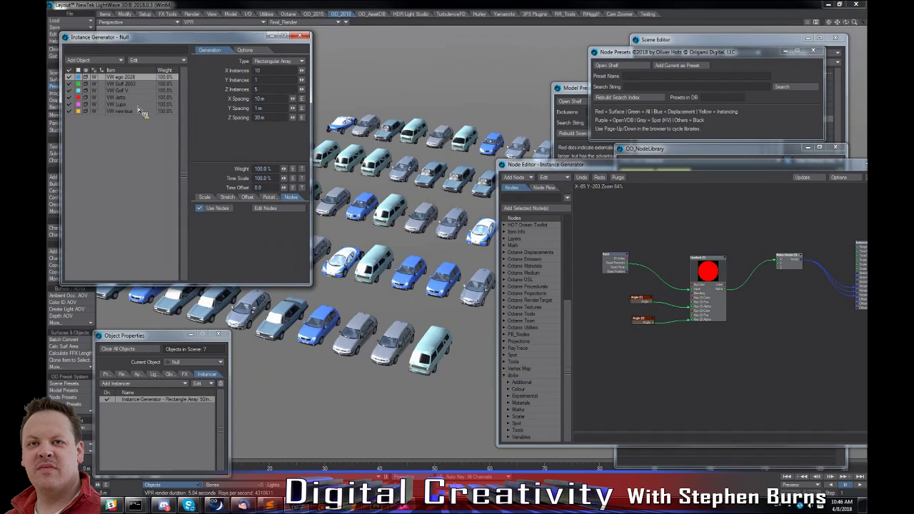
Load the Rotate180 node preset into the VW Golf 2003 entry, replacing its existing nodes.
left_click(128, 84)
left_click(280, 207)
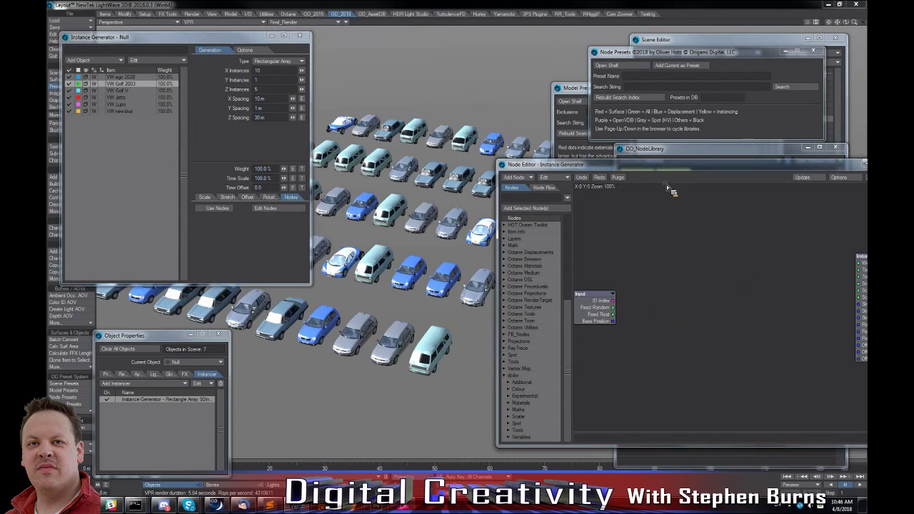
left_click_drag(660, 164, 365, 217)
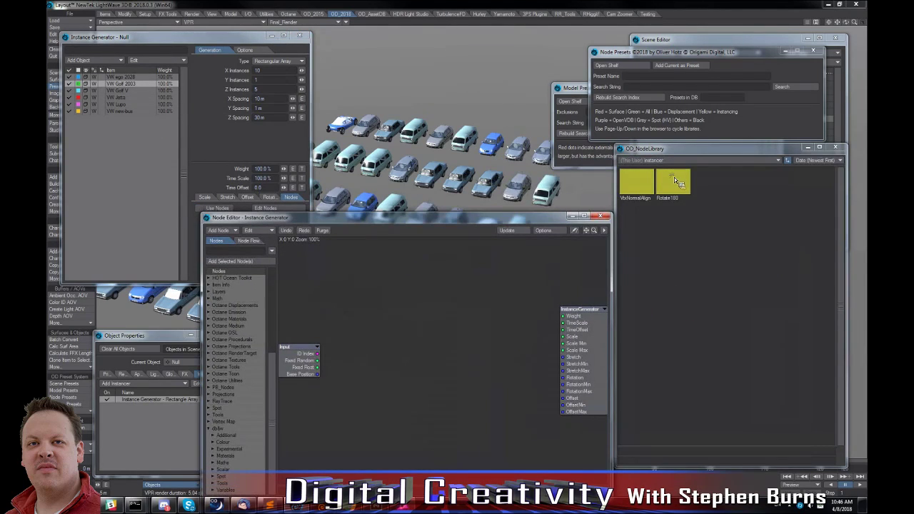
double_click(648, 182)
left_click(574, 113)
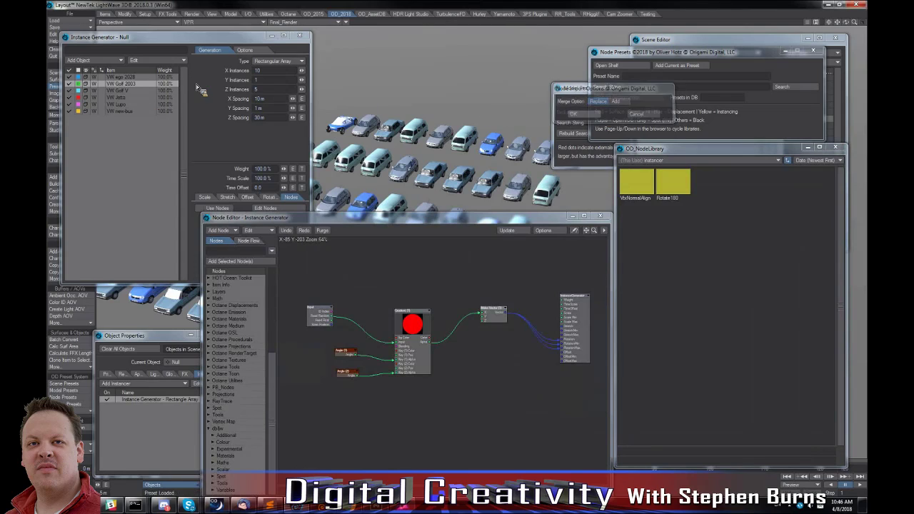
Enable nodes for the VW Golf V entry and load the Rotate180 preset into its graph with Replace.
double_click(676, 180)
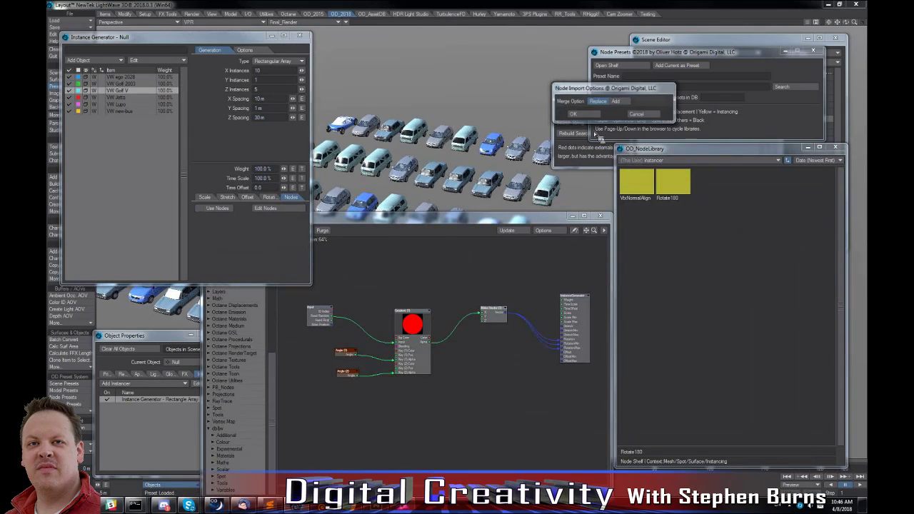
left_click(637, 114)
left_click(266, 209)
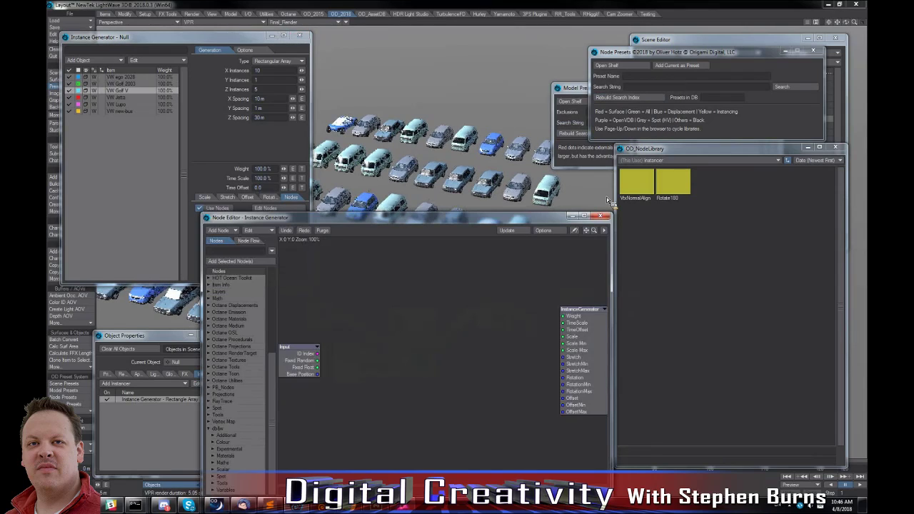
double_click(672, 181)
left_click(576, 114)
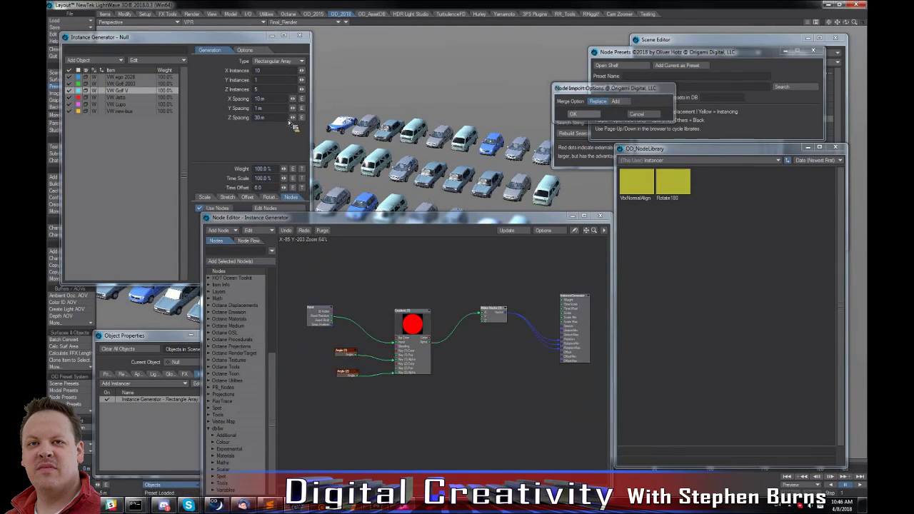
Enable nodes for the VW Jetta entry and replace its graph with the Rotate180 preset.
left_click(133, 82)
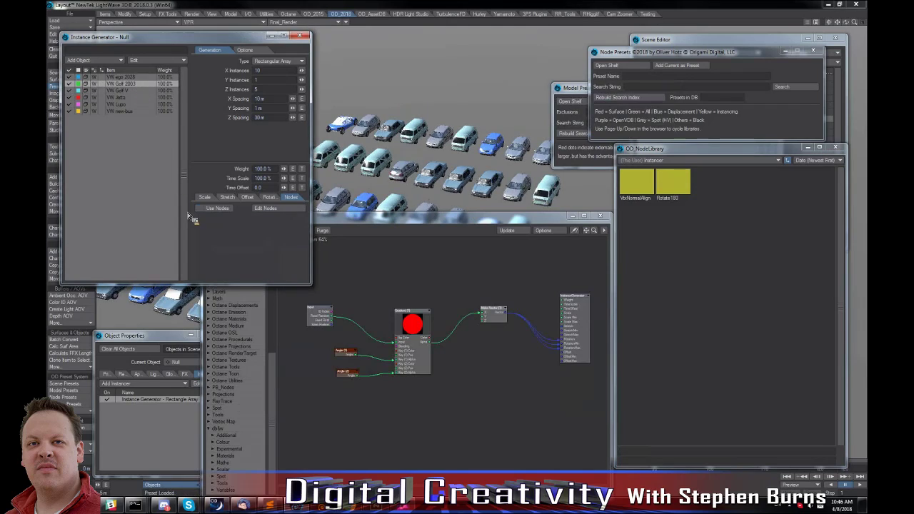
left_click(147, 97)
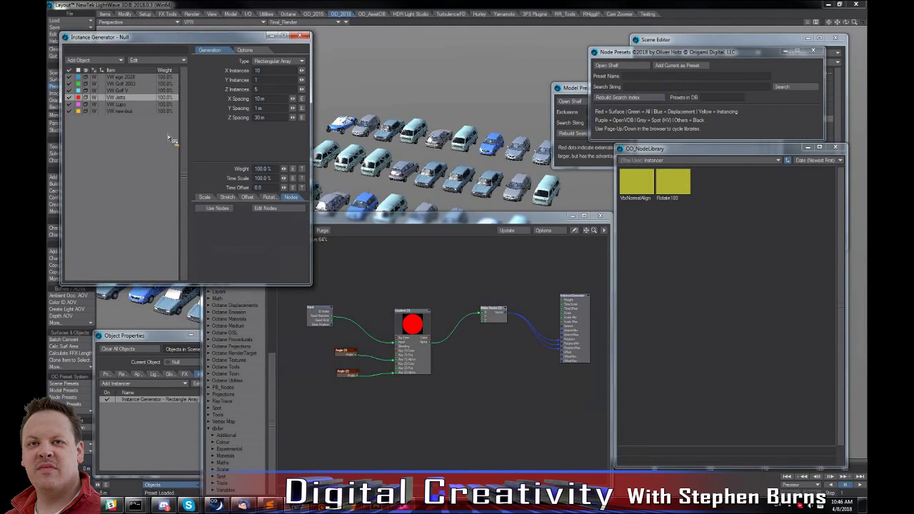
left_click(280, 208)
double_click(674, 180)
left_click(572, 115)
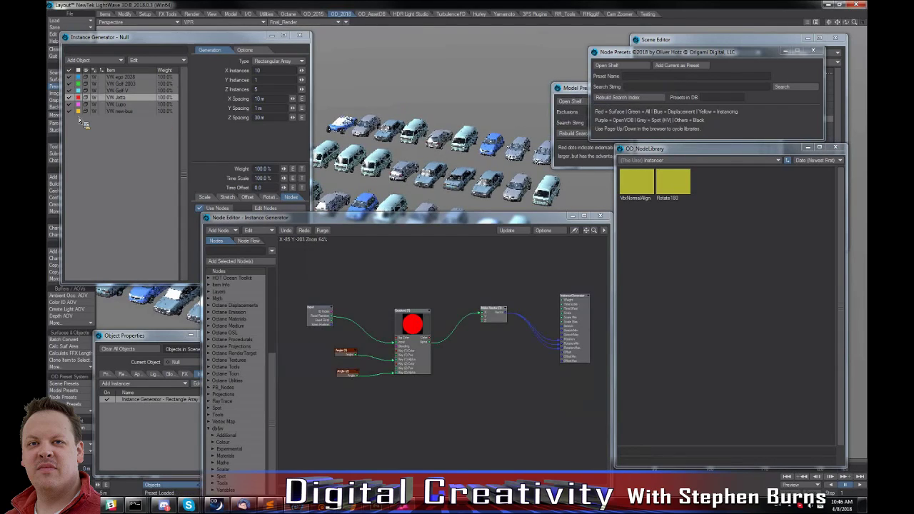
Enable nodes for the VW Lupo entry and load the Rotate180 preset with the Replace option.
left_click(124, 105)
left_click(203, 208)
left_click(264, 209)
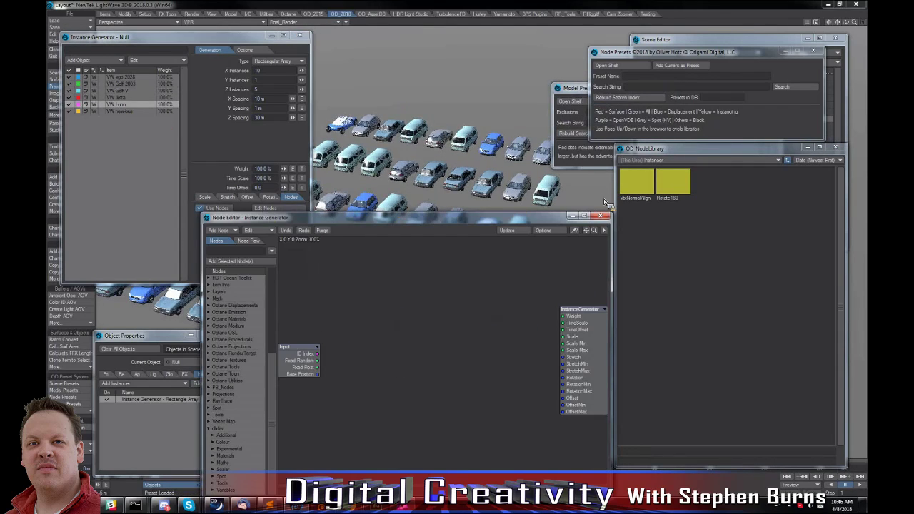
double_click(678, 188)
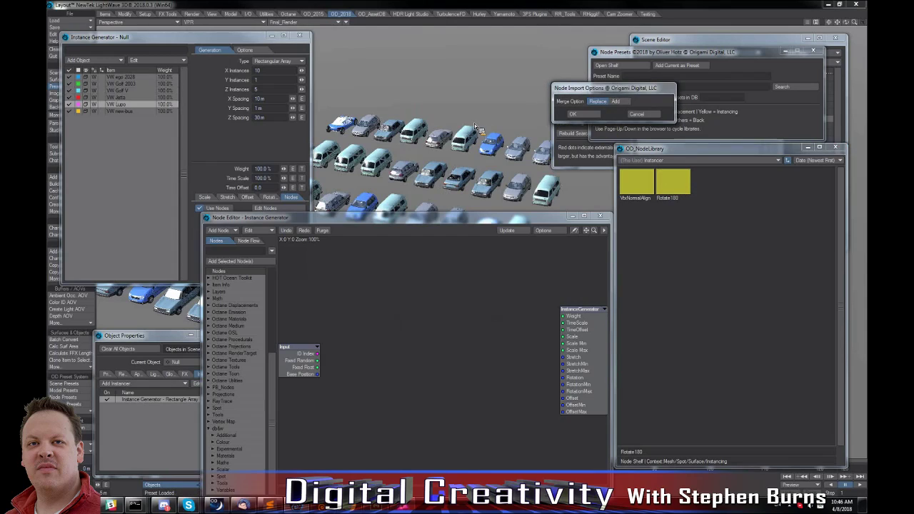
Enable nodes for the VW new-bus entry and load the Rotate180 preset, replacing its existing node graph.
left_click(117, 112)
left_click(219, 209)
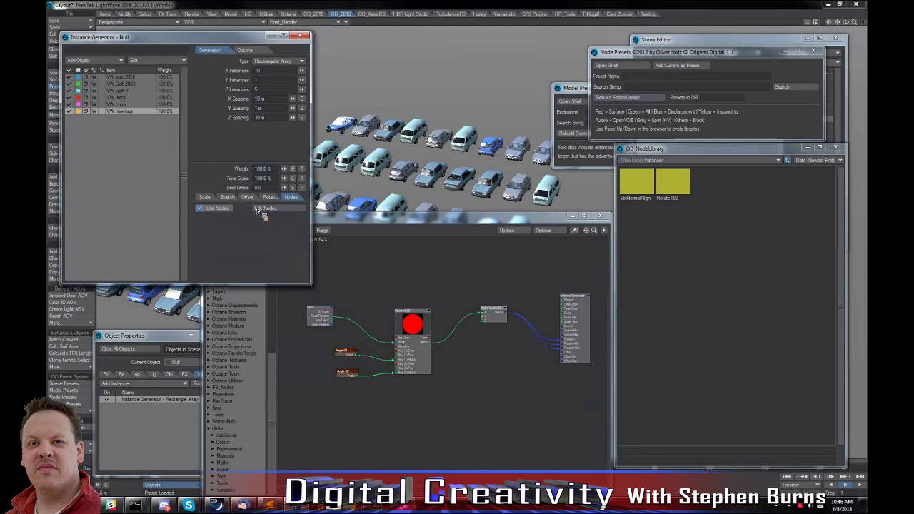
left_click(264, 209)
double_click(676, 182)
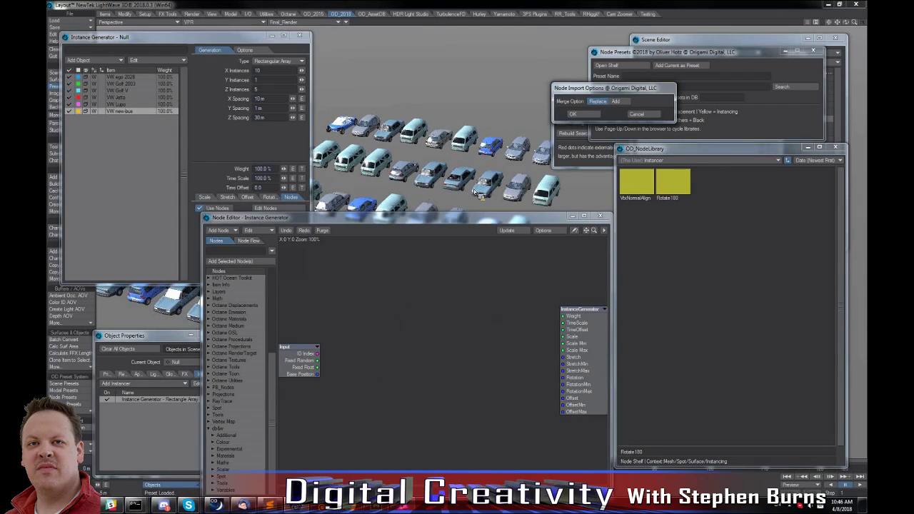
left_click(575, 116)
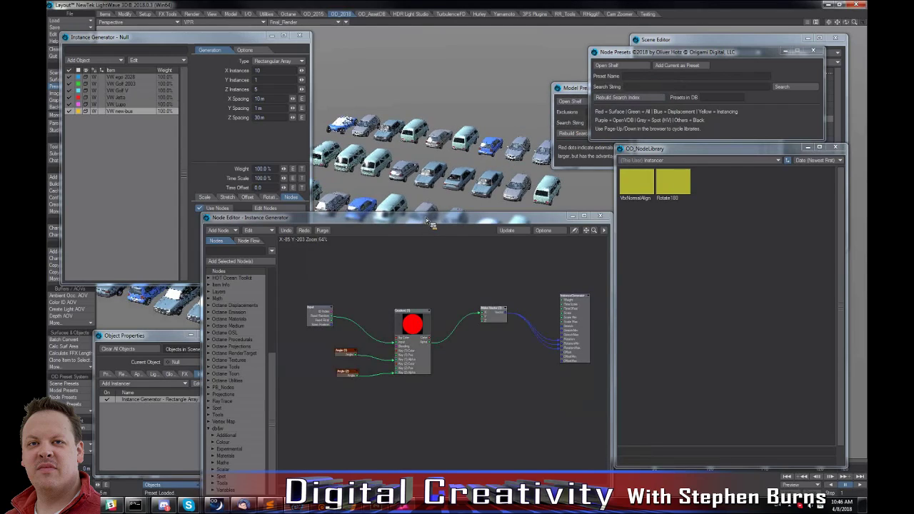
left_click_drag(433, 222, 503, 337)
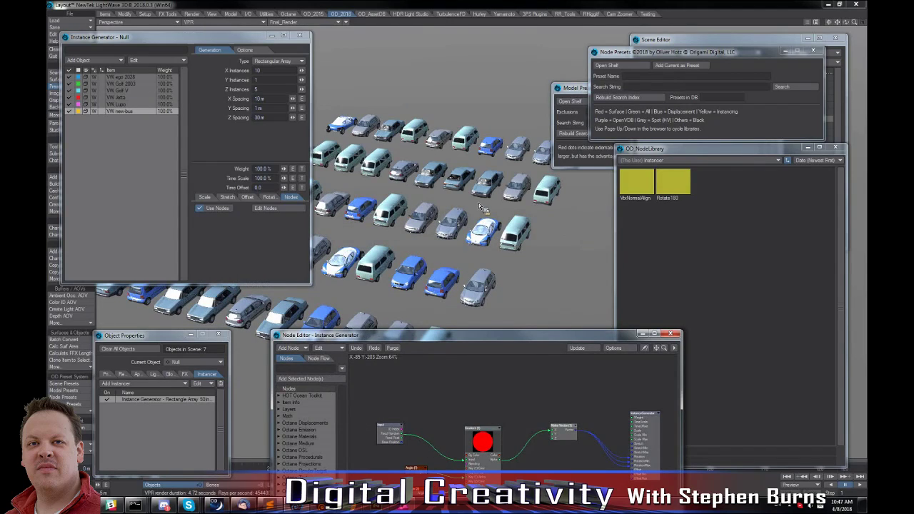
left_click_drag(523, 198, 519, 226, "alt")
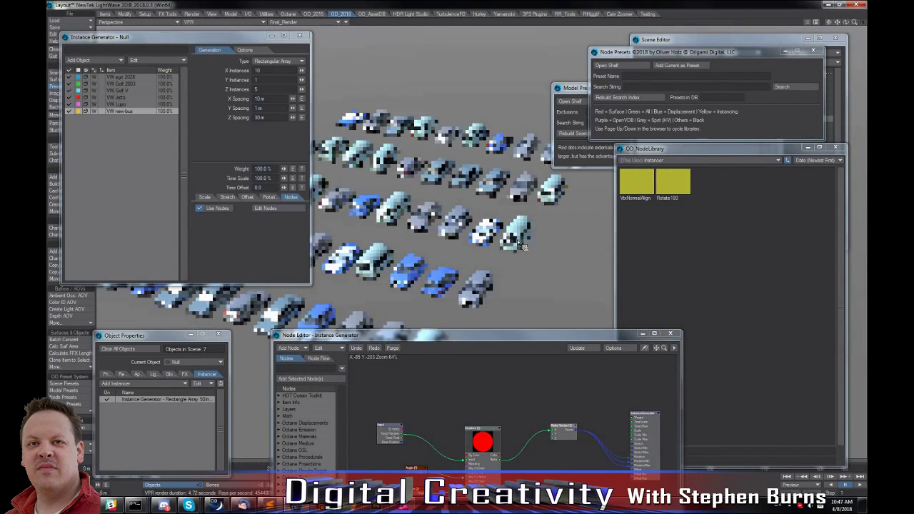
left_click(497, 335)
left_click_drag(497, 335, 436, 221)
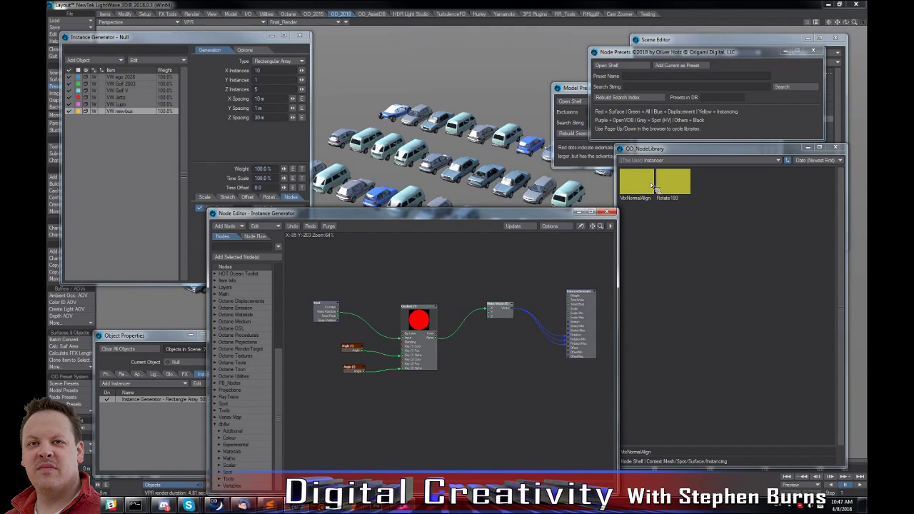
Switch the node preset library from the Instancer collection to the Surfacing collection.
left_click_drag(654, 187, 684, 186)
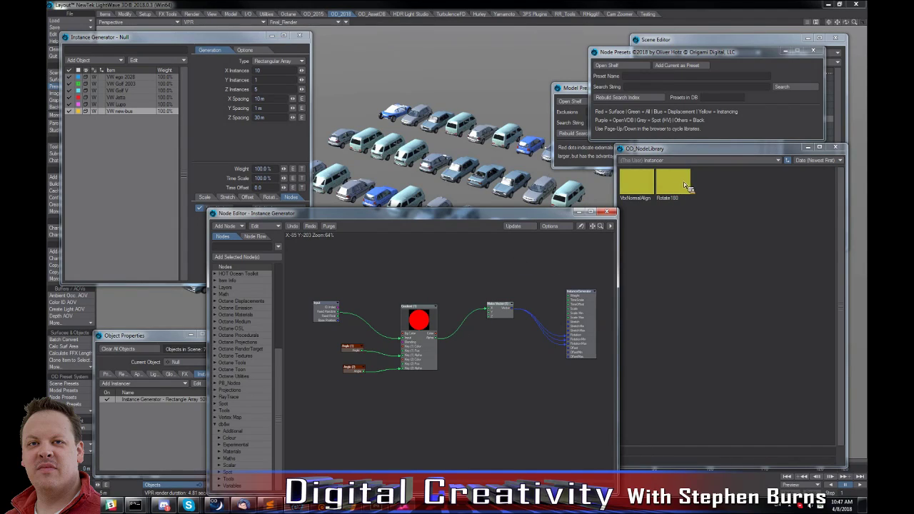
left_click(682, 163)
mouse_move(680, 164)
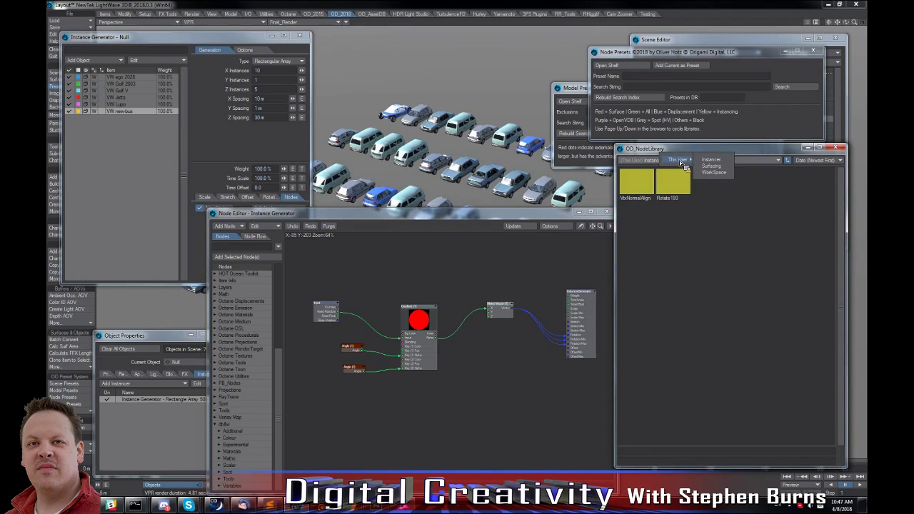
left_click(719, 167)
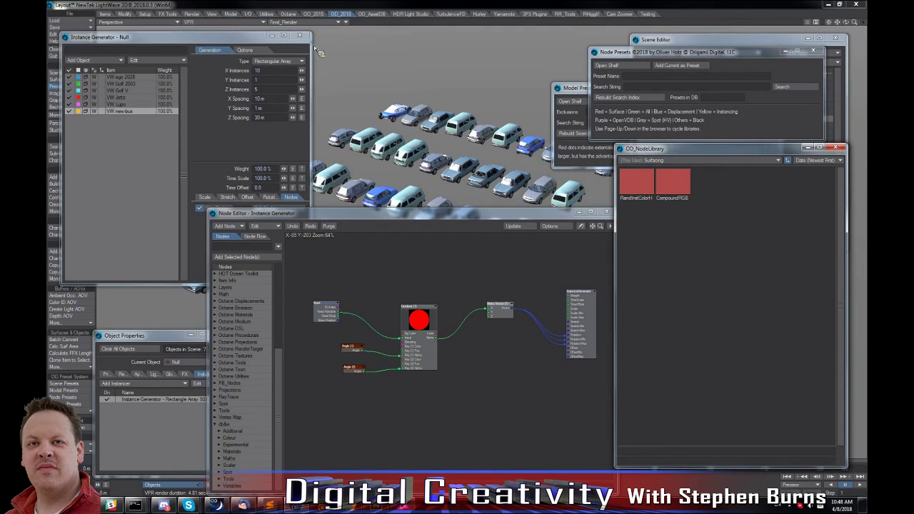
Replace the node graph of the VW Lupo Body surface with the RandInstColorHue preset.
left_click_drag(179, 36, 296, 37)
left_click(76, 80)
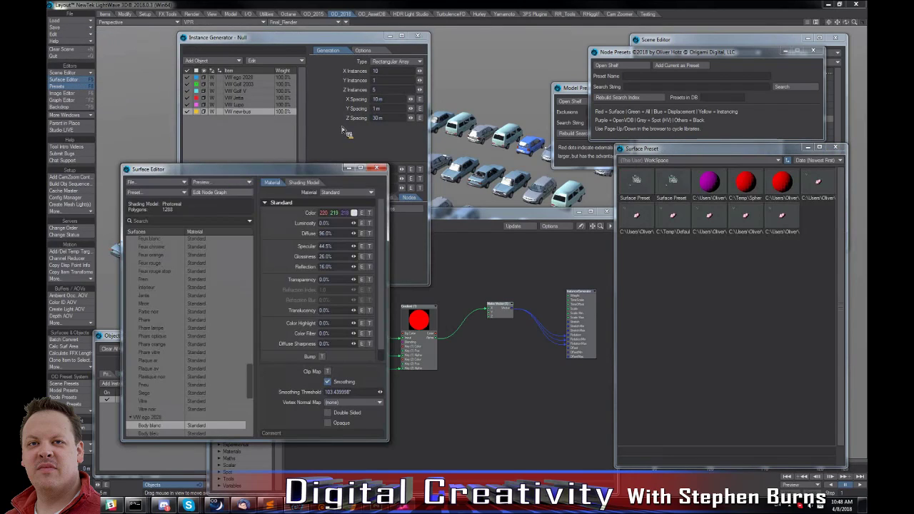
left_click_drag(214, 169, 347, 119)
scroll(380, 350, "down", 1)
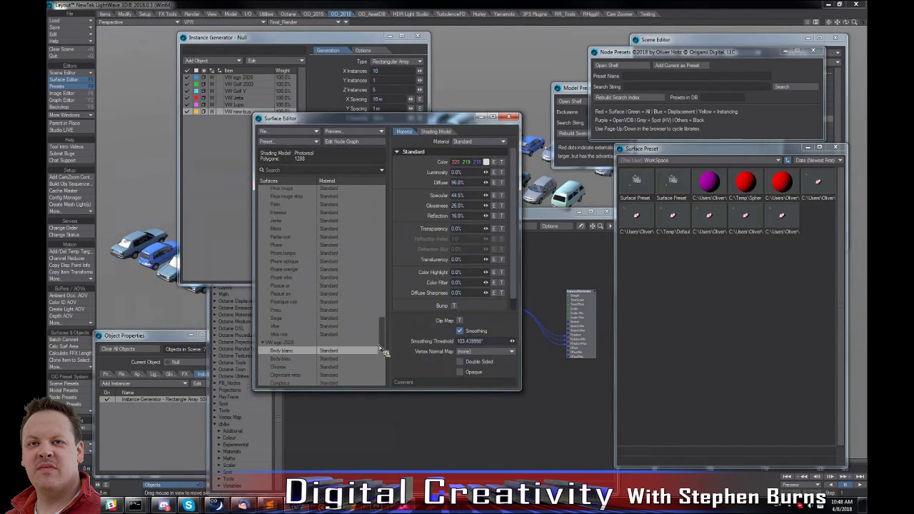
scroll(378, 360, "up", 3)
scroll(372, 292, "up", 10)
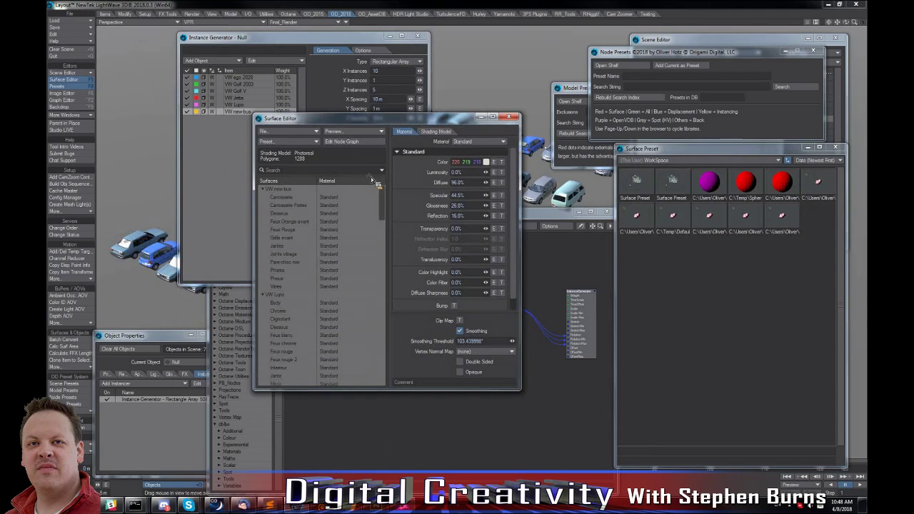
left_click(287, 303)
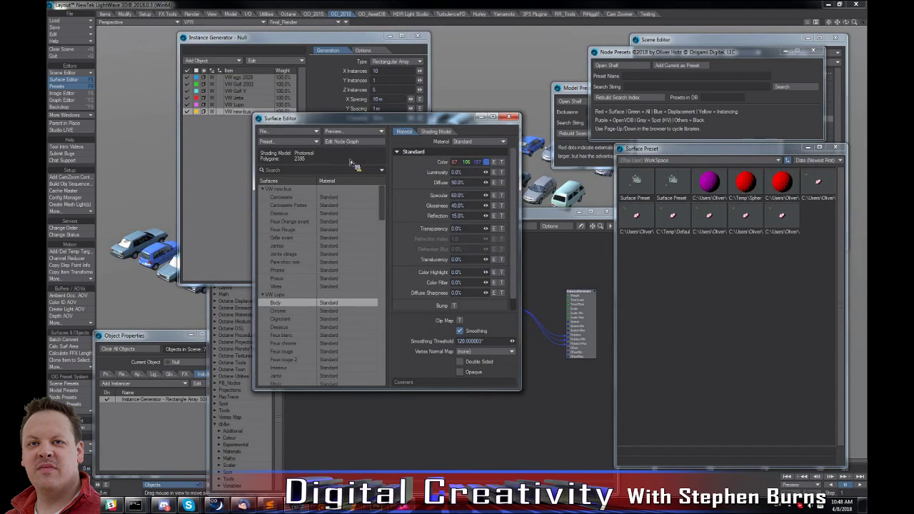
left_click(354, 140)
left_click(699, 124)
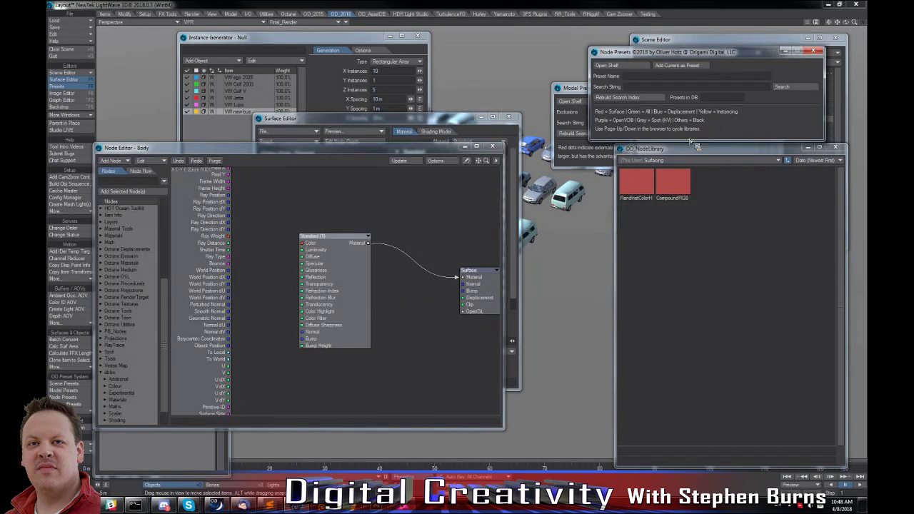
double_click(641, 188)
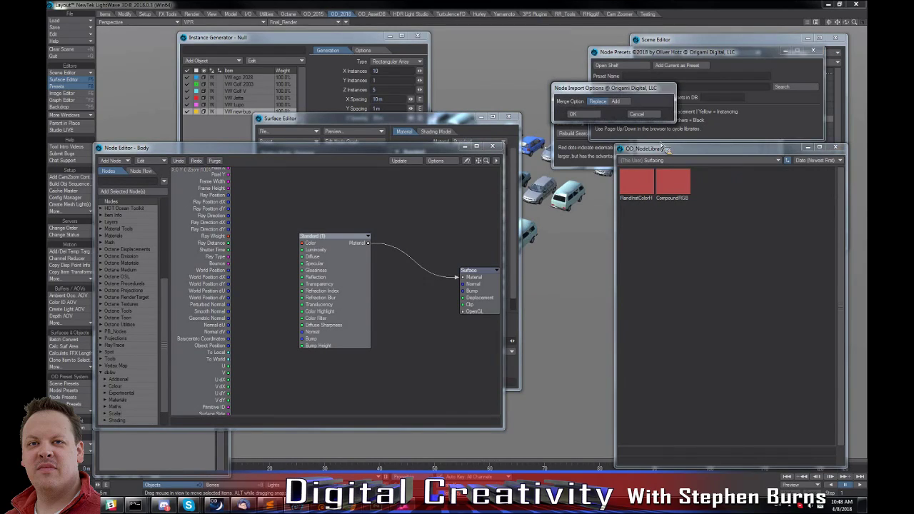
left_click(590, 115)
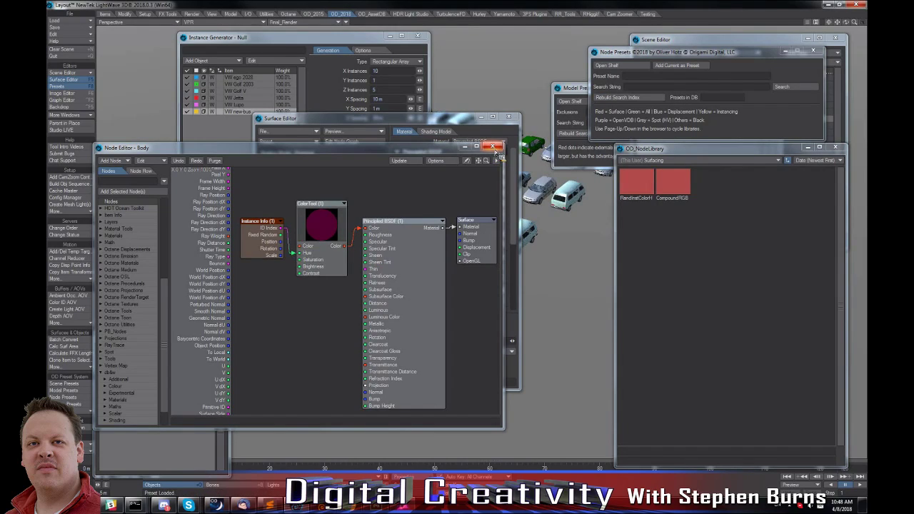
left_click(455, 125)
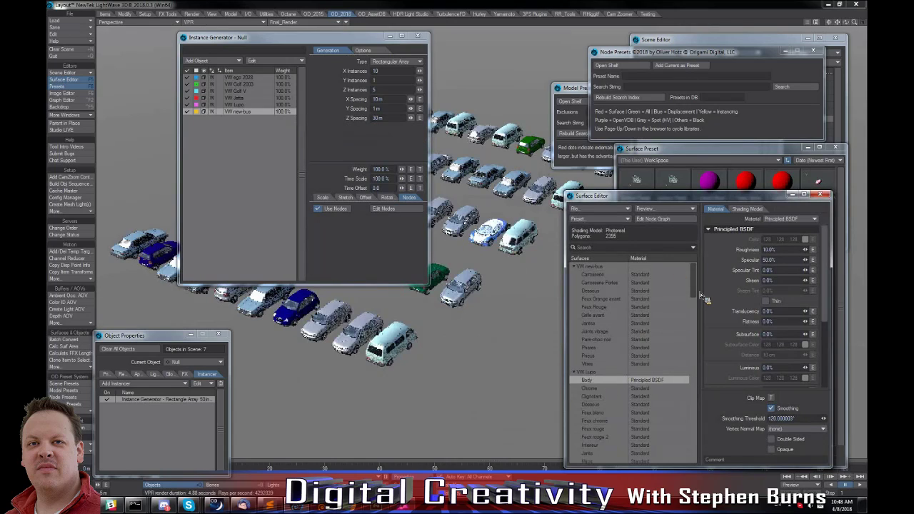
Filter the surfaces by "body" and paste the VW Lupo Body surface onto VW Golf V Body, VW Golf 2003 Body, Body blanc and Body bleu.
left_click(629, 247)
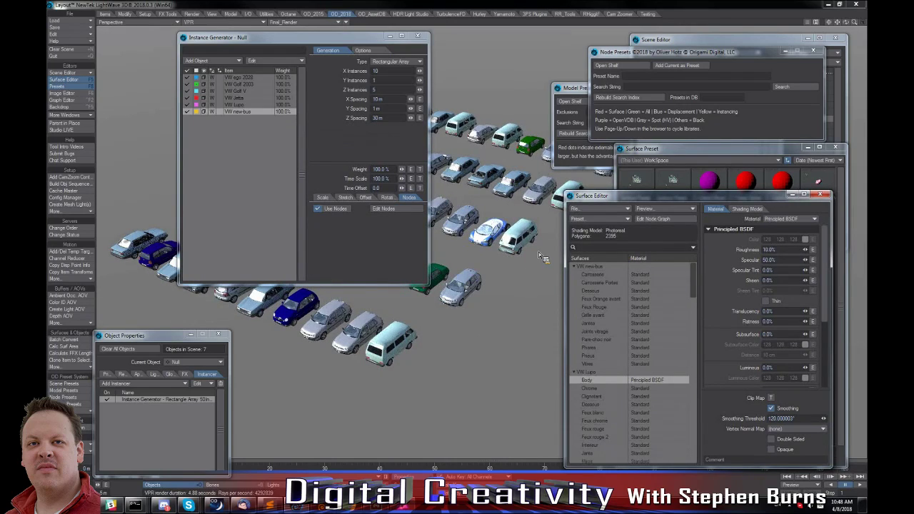
type("body")
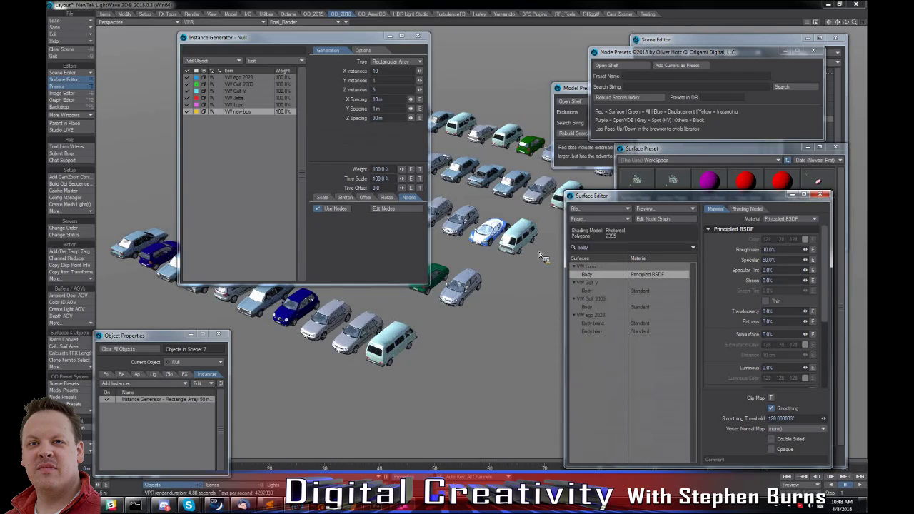
left_click(598, 291)
left_click(597, 307, "ctrl")
left_click(594, 323, "ctrl")
left_click(596, 332, "ctrl")
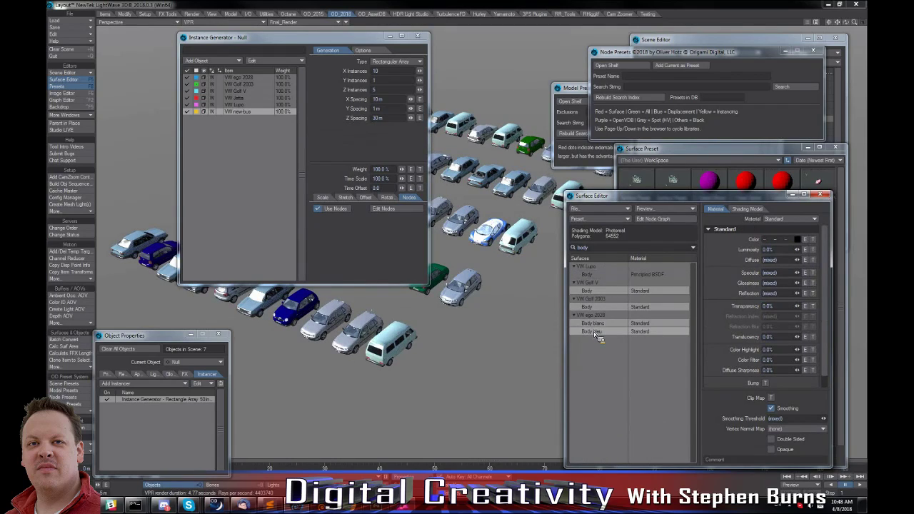
right_click(595, 333)
left_click(597, 338)
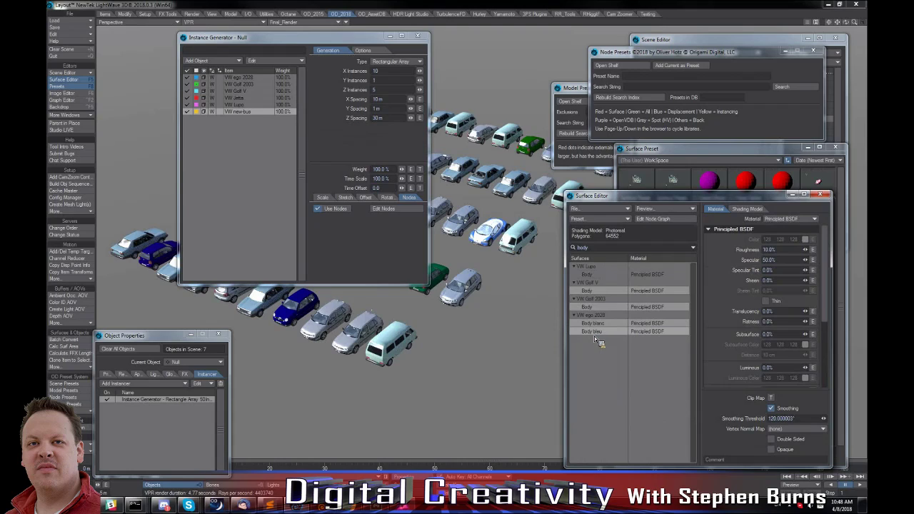
left_click_drag(325, 44, 720, 163)
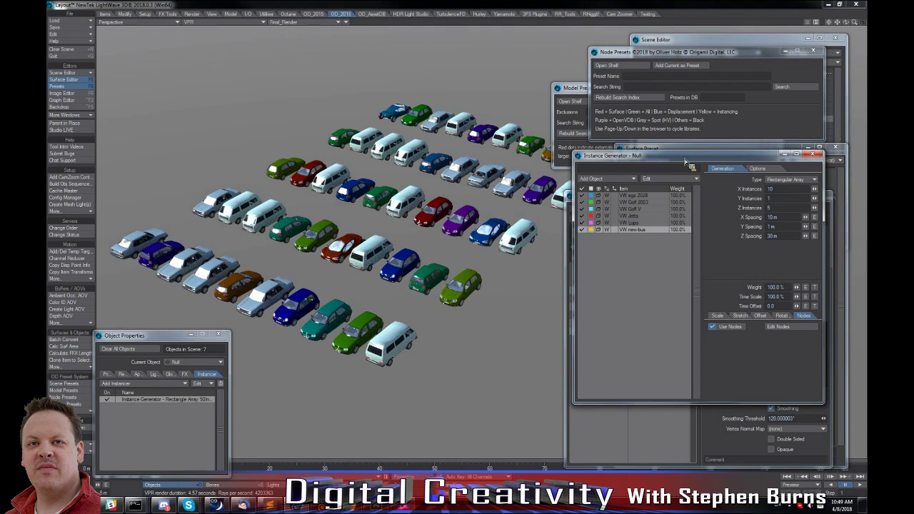
left_click_drag(686, 161, 423, 203)
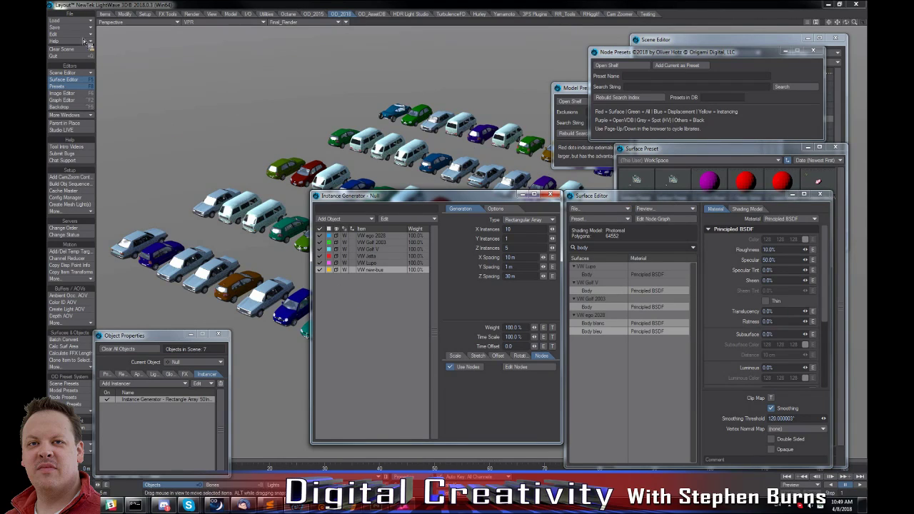
Clear the scene and close all open preset, surface, scene and object properties windows.
left_click(62, 49)
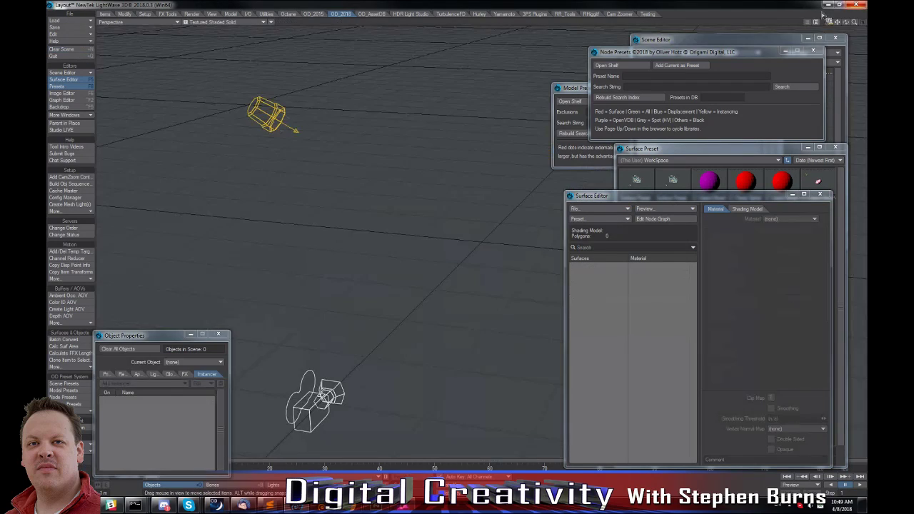
left_click(829, 4)
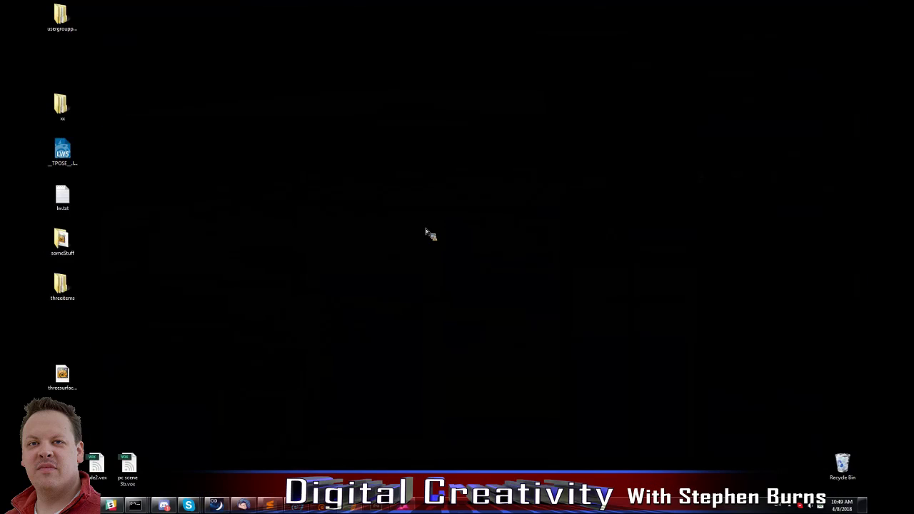
left_click(270, 505)
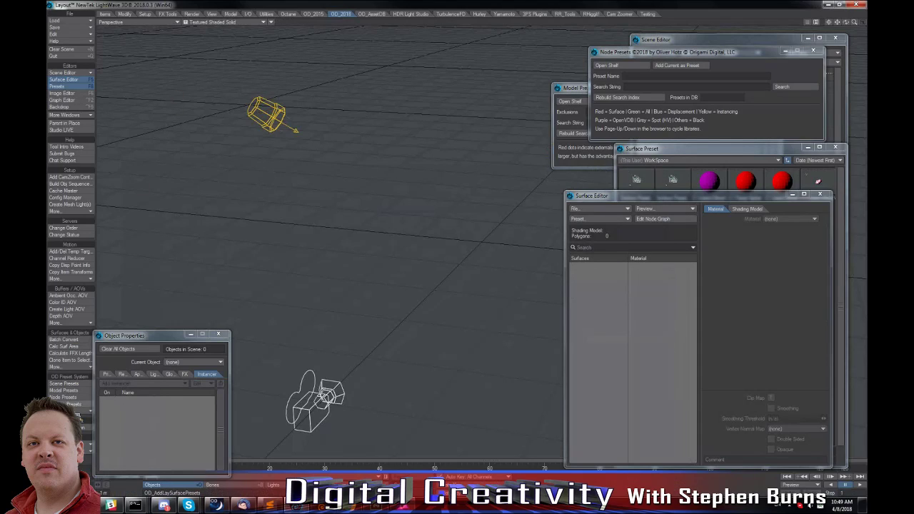
left_click(79, 417)
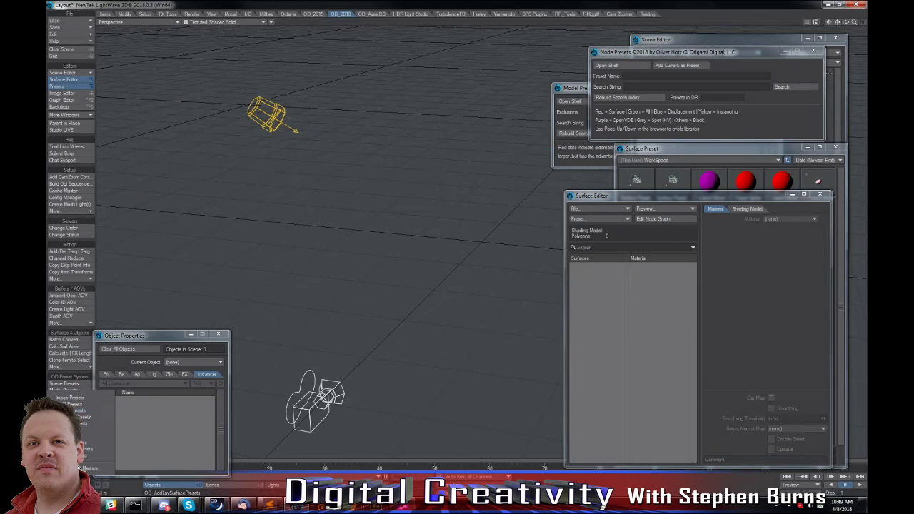
left_click(316, 303)
left_click(830, 182)
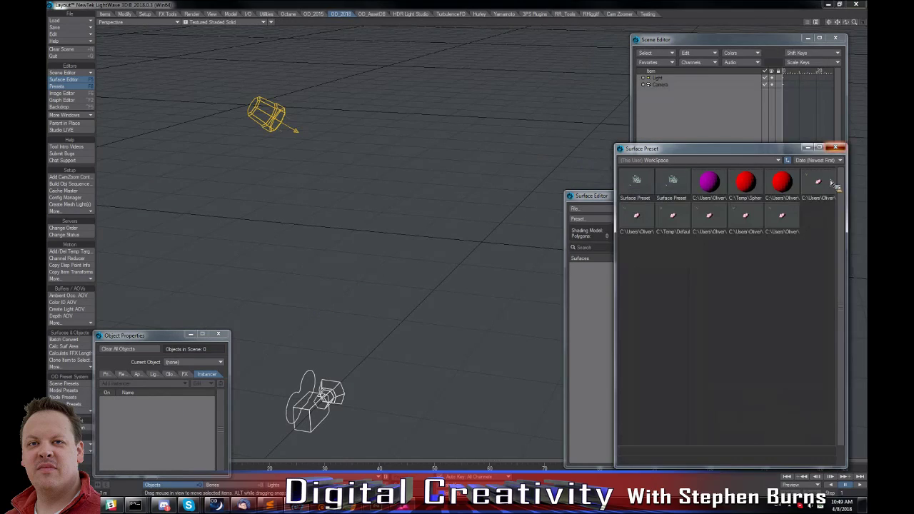
left_click(835, 148)
left_click(825, 197)
left_click(836, 38)
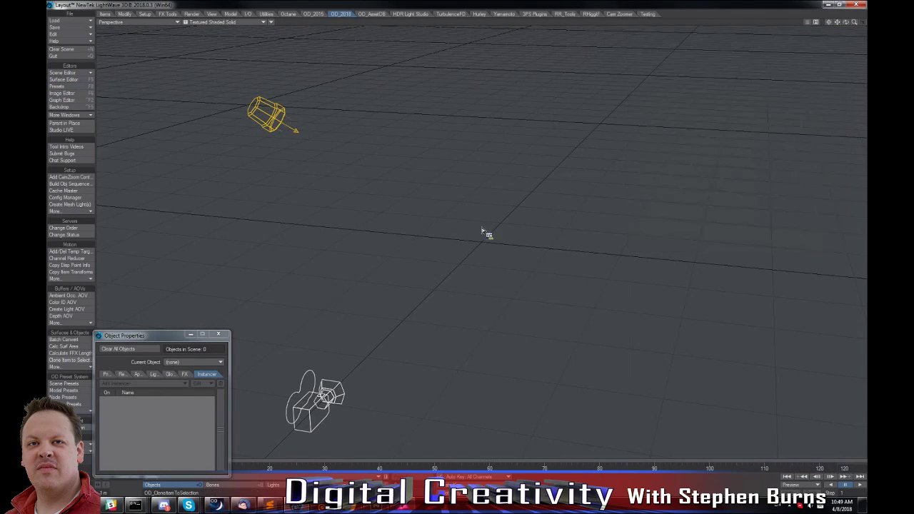
left_click(217, 333)
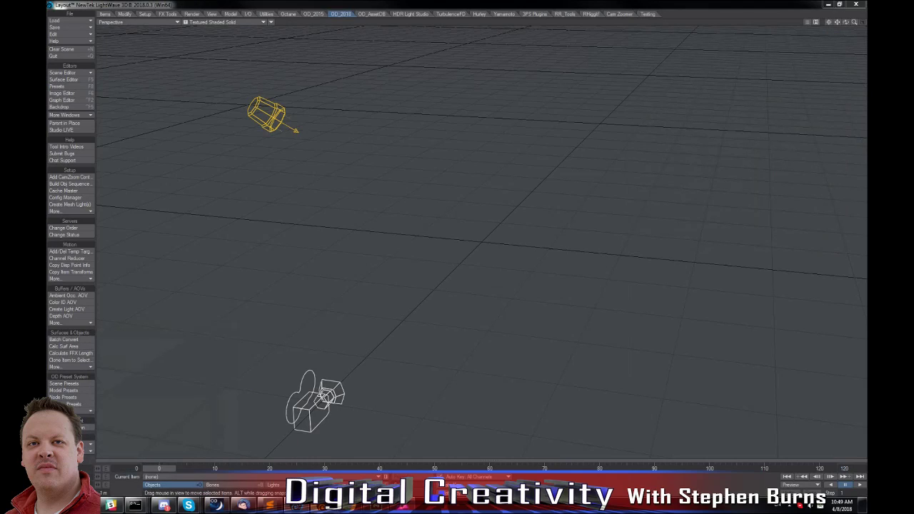
Switch to LightWave Modeler and open Model Presets with its model library.
left_click(321, 506)
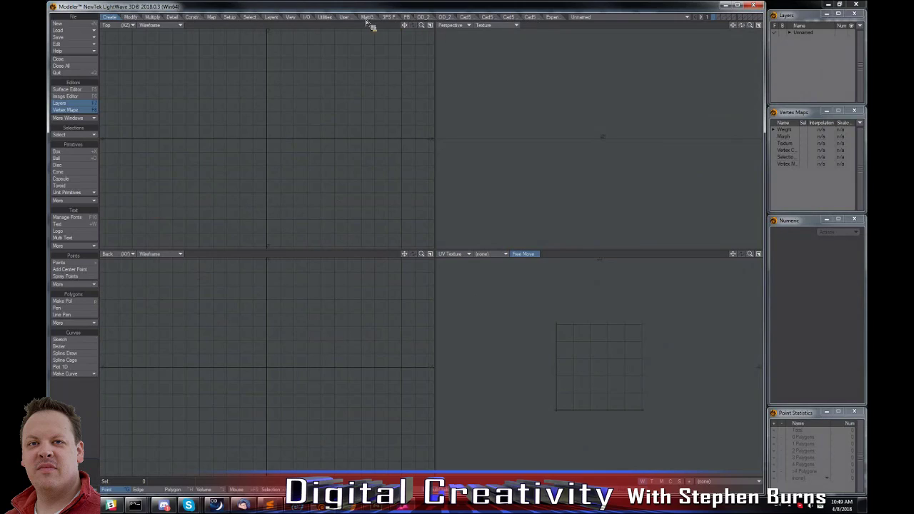
left_click(444, 16)
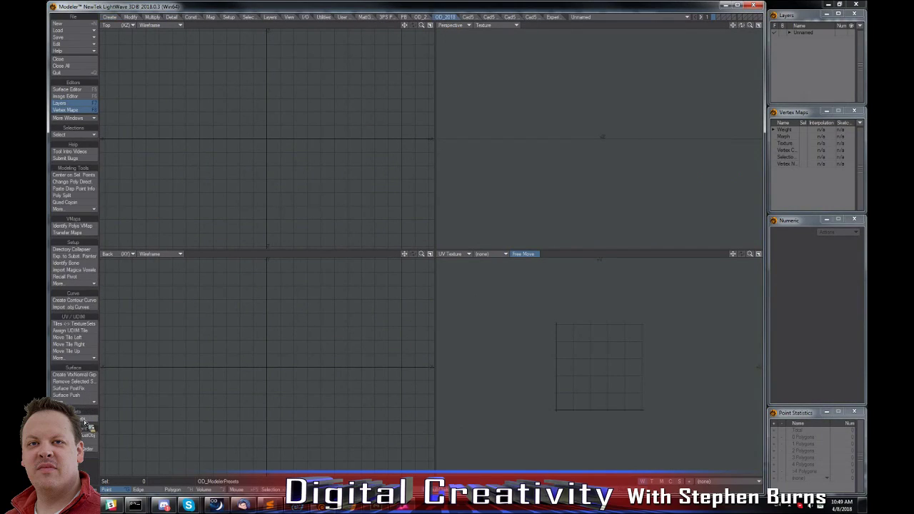
left_click(85, 419)
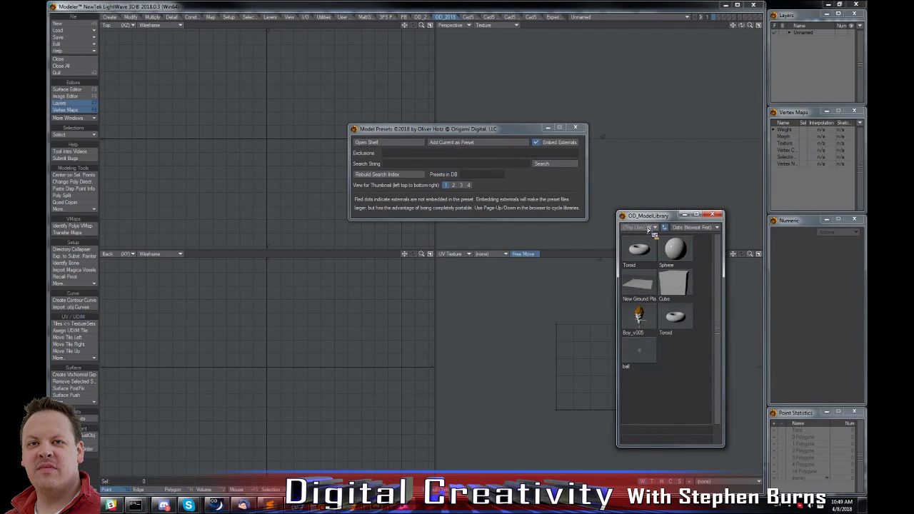
Change the model library to the collection of mechanical parts and browse its presets.
left_click(706, 228)
left_click(704, 229)
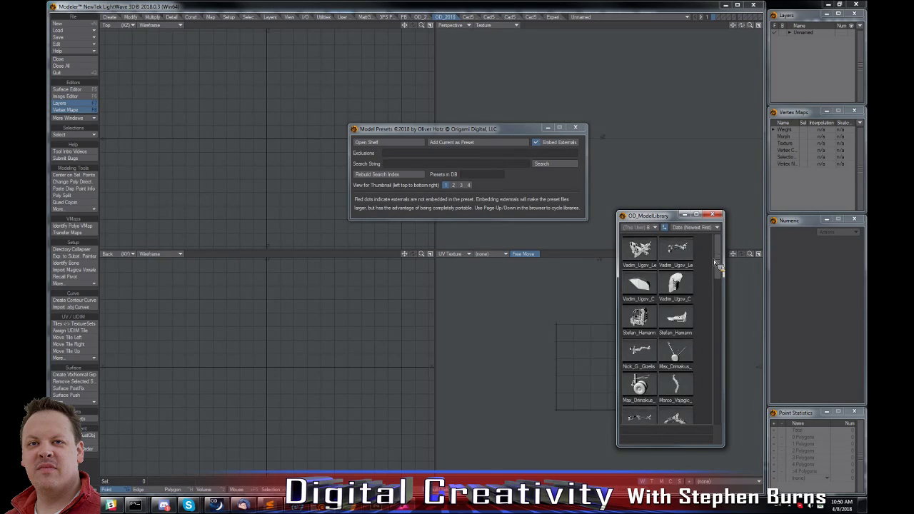
left_click_drag(717, 260, 721, 299)
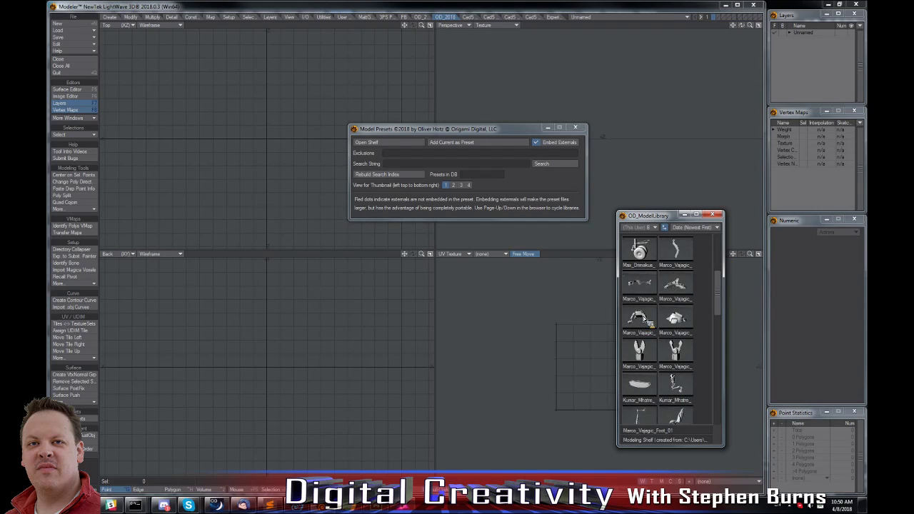
Load the Foot_01 model preset with its externals copied to a folder, and close the Model Presets windows.
left_click(451, 142)
left_click_drag(435, 134, 322, 49)
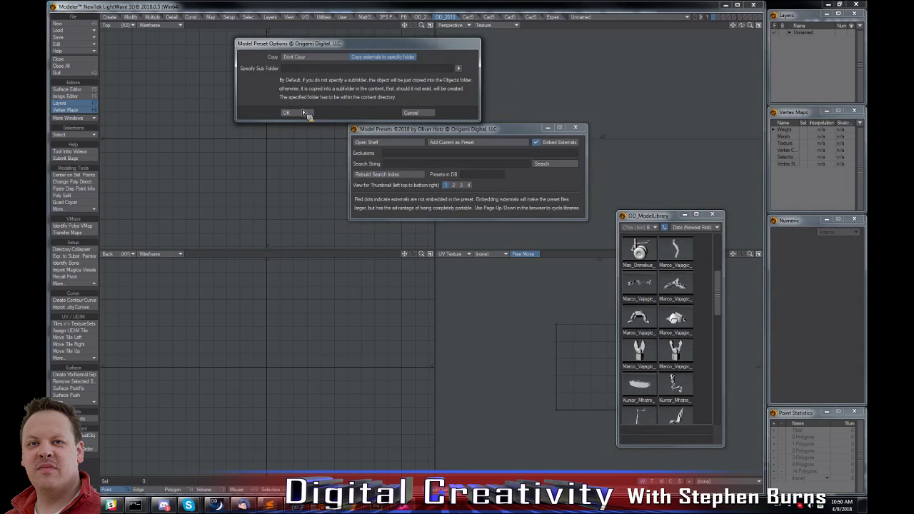
left_click(286, 113)
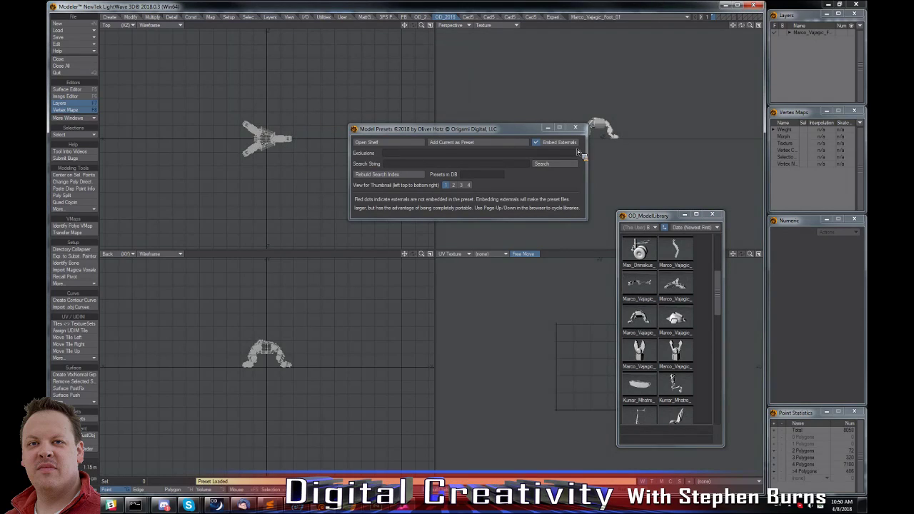
key("a")
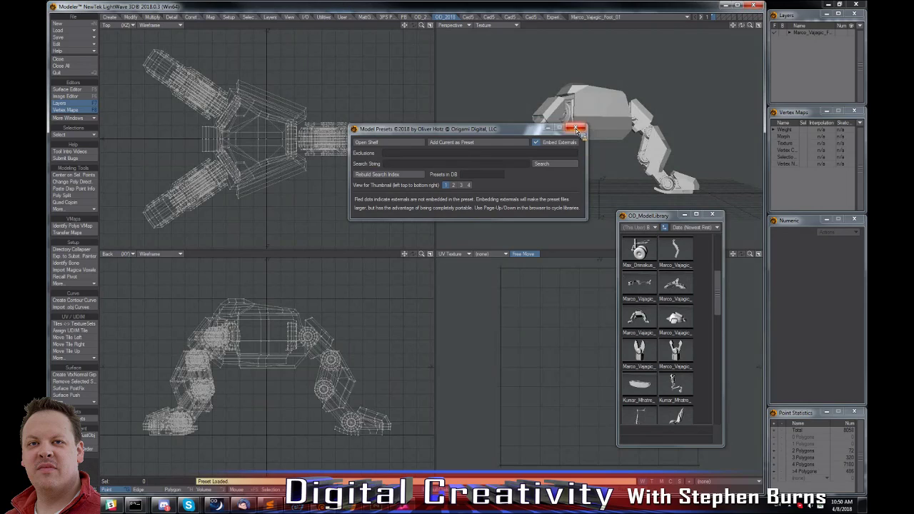
left_click(578, 130)
left_click_drag(542, 68, 596, 125, "alt")
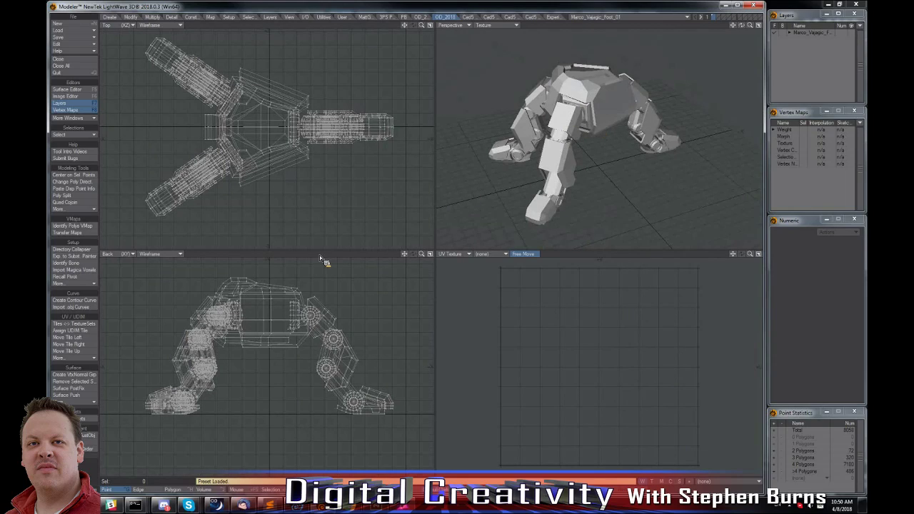
Create a UV texture map named Texture for the foot model with the Atlas map type.
left_click(708, 482)
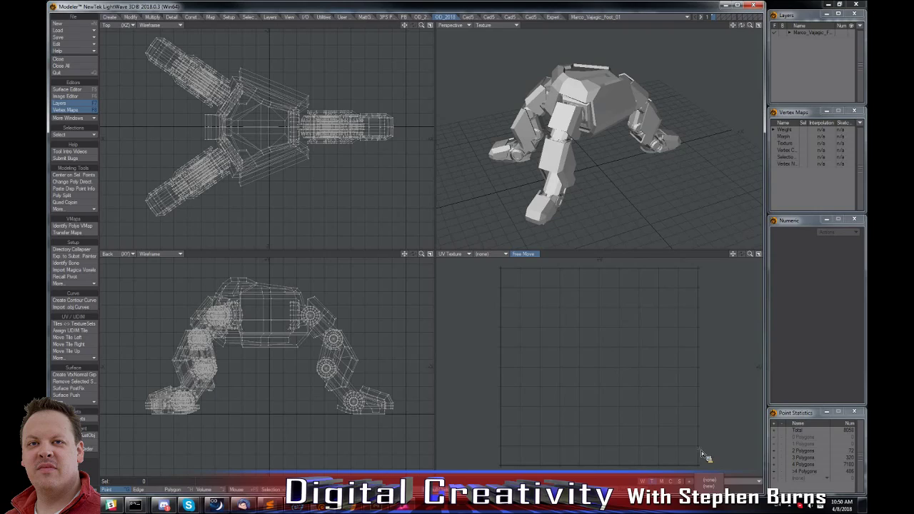
left_click(596, 310)
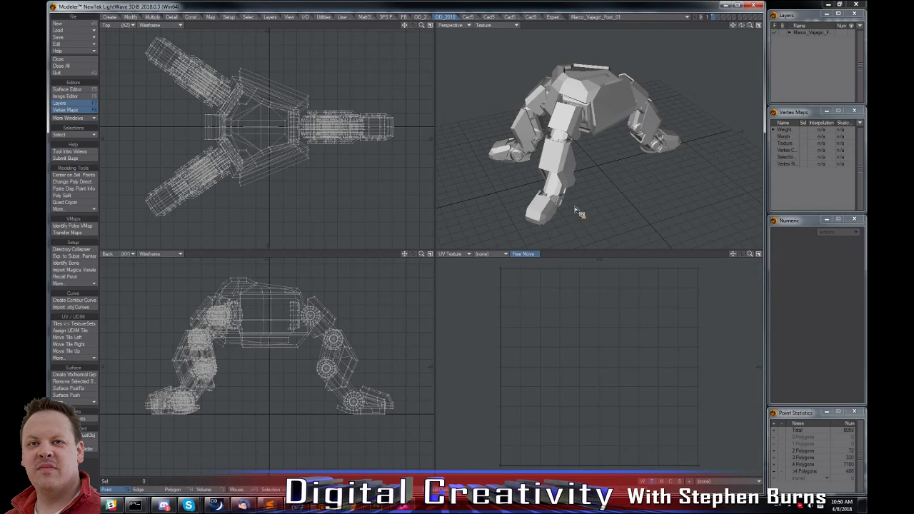
left_click(557, 17)
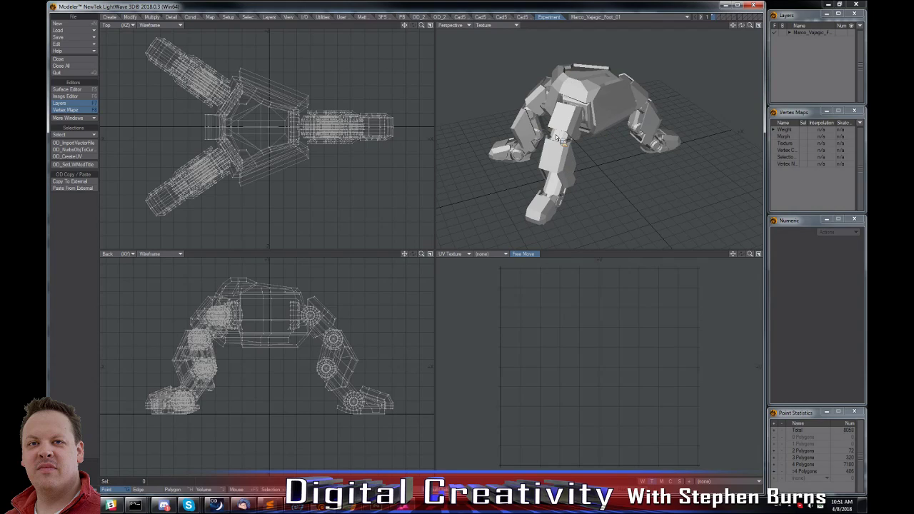
left_click_drag(555, 136, 612, 88, "alt")
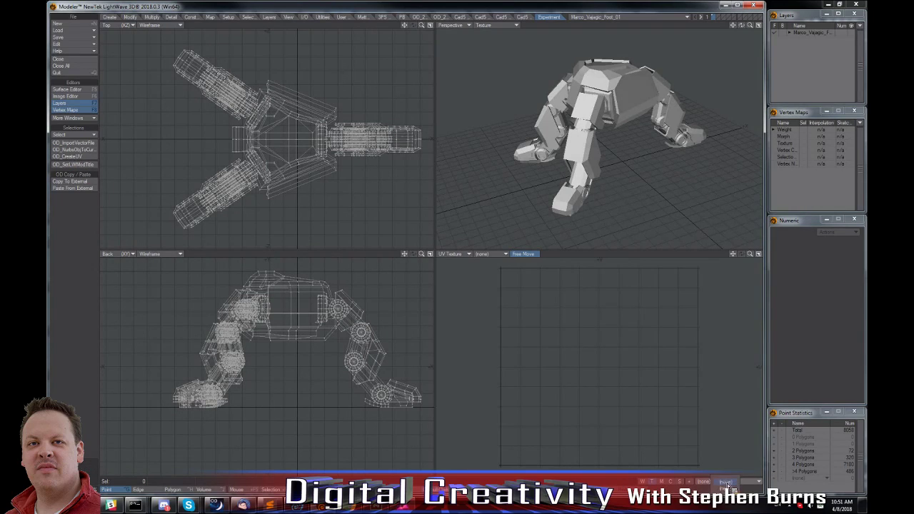
left_click(721, 482)
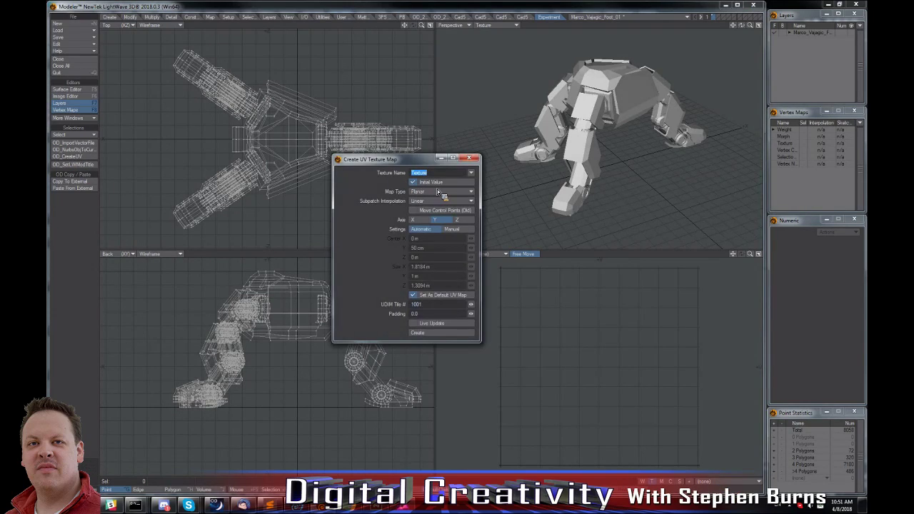
left_click(437, 192)
left_click(435, 212)
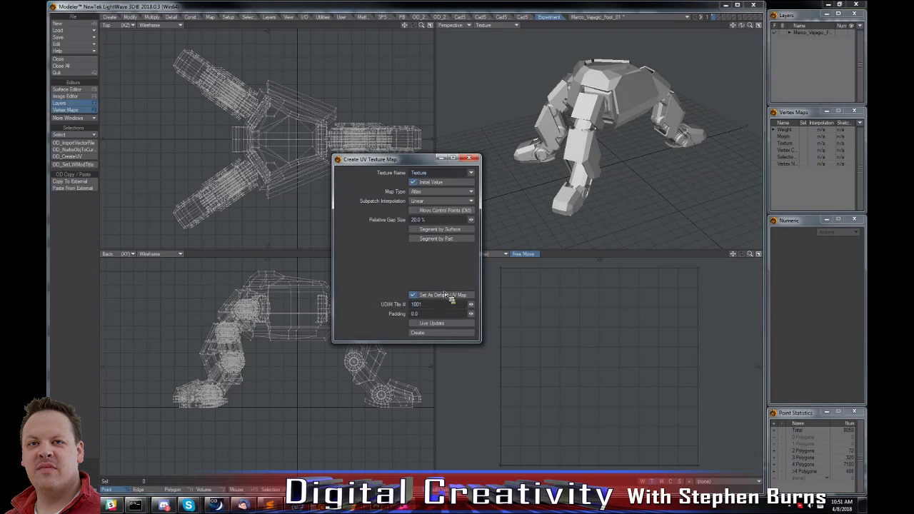
left_click(442, 334)
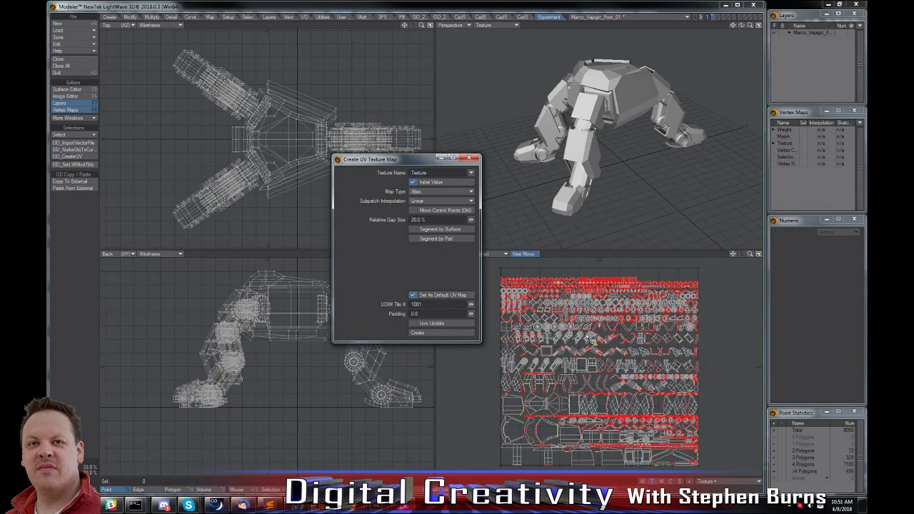
Delete the atlas UV map named Texture from the model's vertex maps.
left_click(784, 144)
right_click(797, 157)
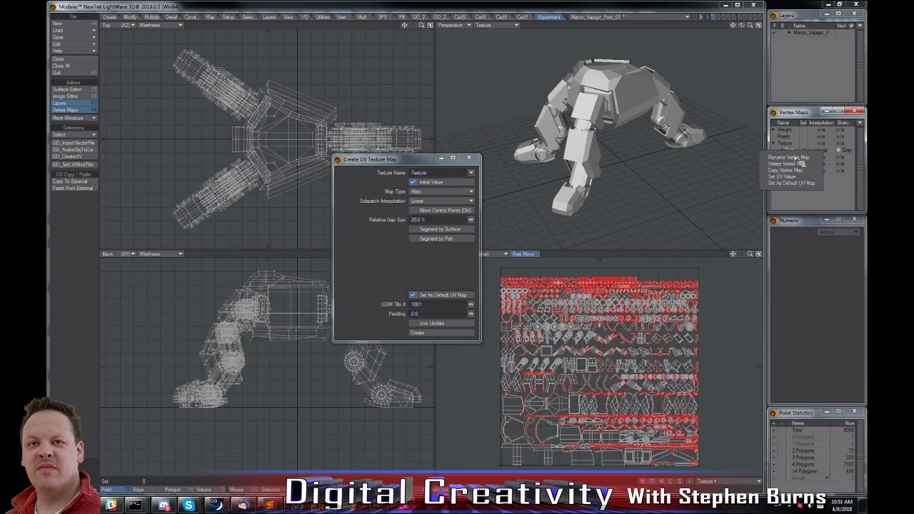
left_click(793, 164)
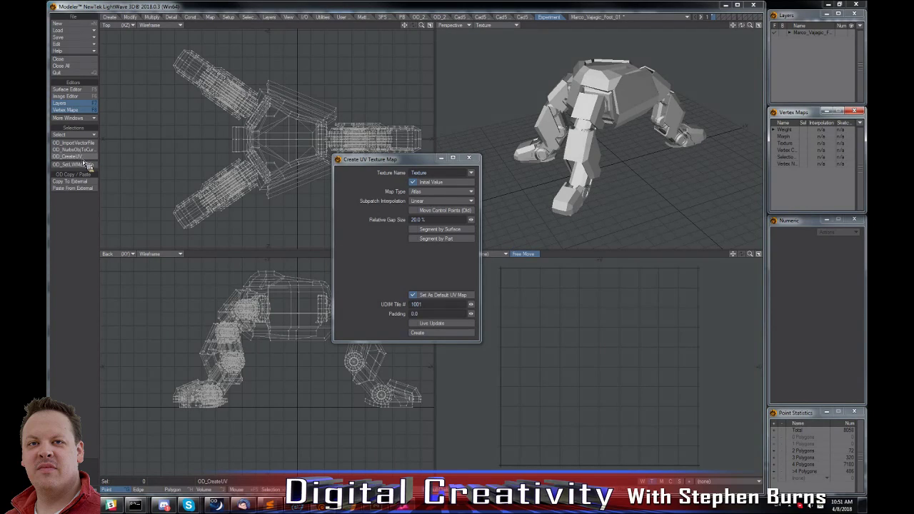
Save the foot object to a file and generate its UVs with OD_CreateUV, closing the Create UV Texture Map window.
left_click(80, 37)
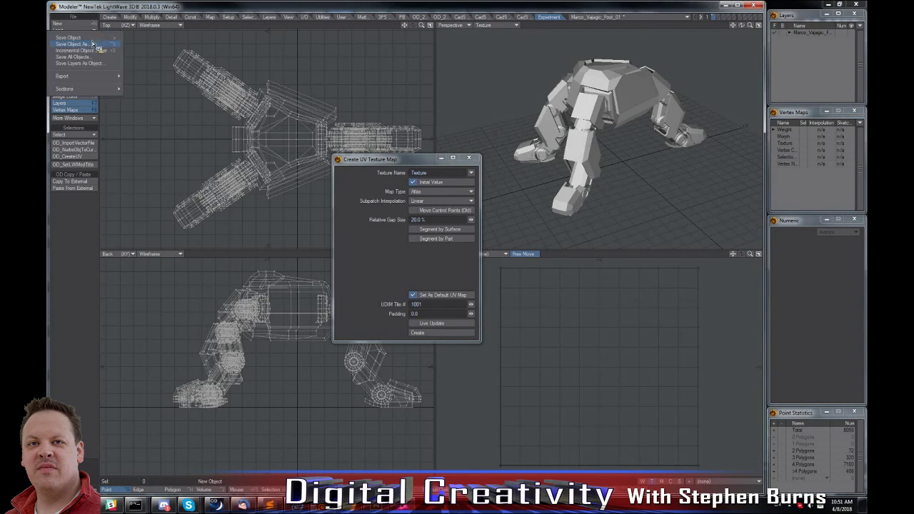
left_click(74, 44)
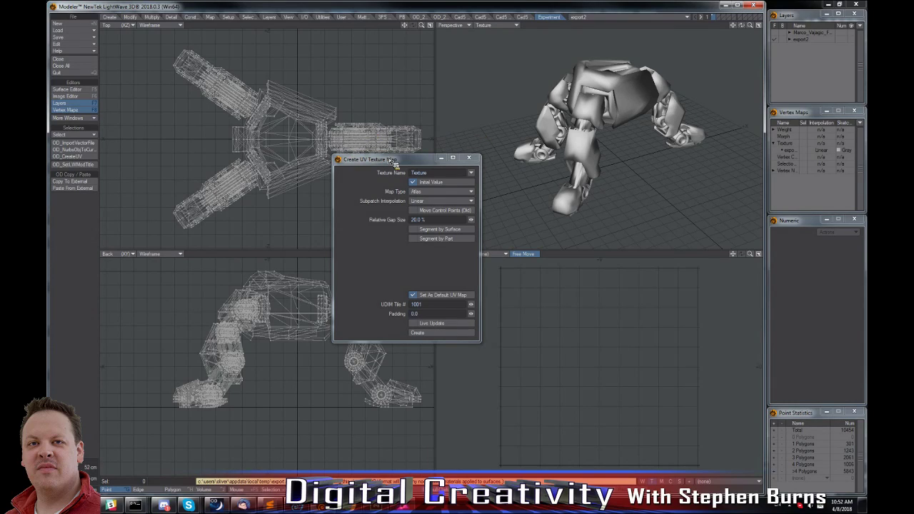
left_click_drag(404, 166, 151, 216)
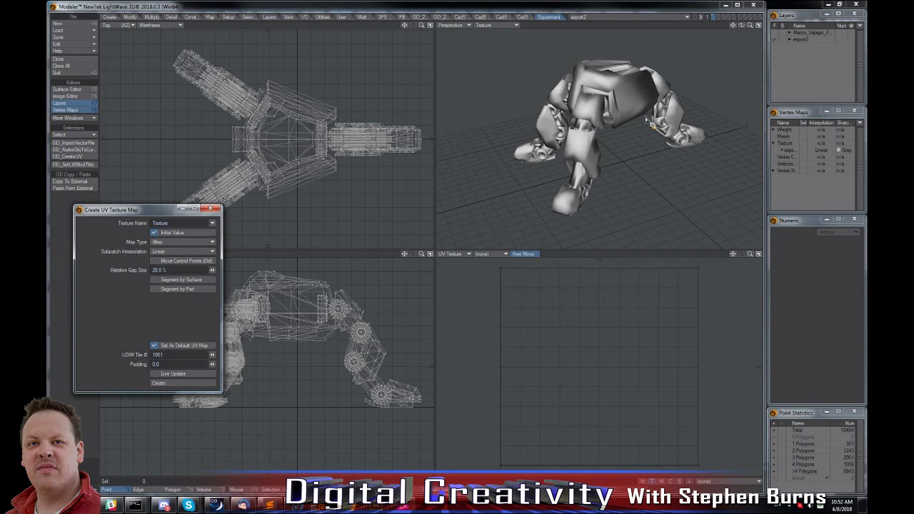
left_click(210, 210)
Set the Vertex Normal Map of export2's Default surface to (none).
key("F5")
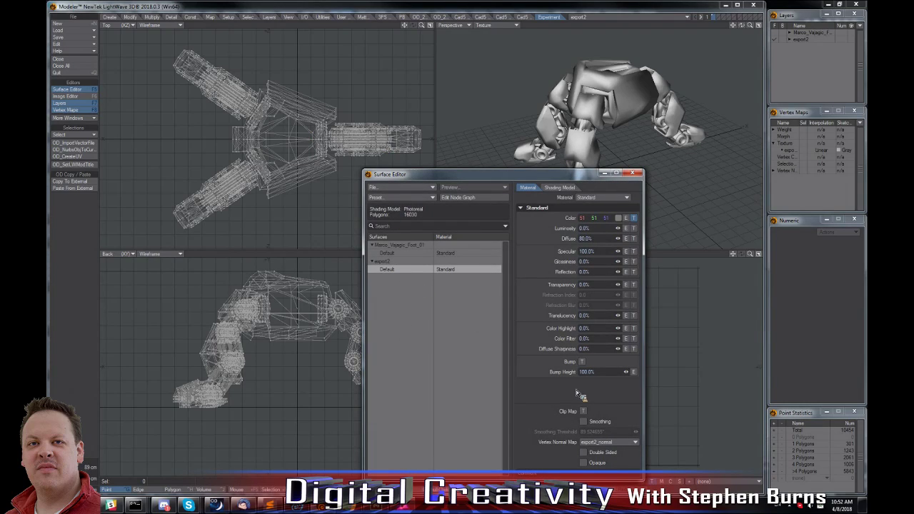
left_click(609, 443)
left_click(606, 449)
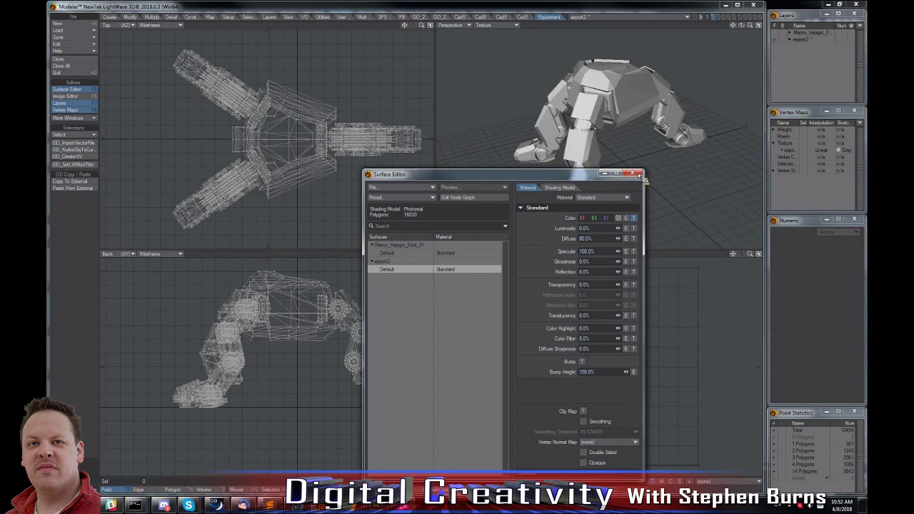
left_click(633, 173)
Show the export2_uv texture map and export the unwrapped model to Substance Painter.
left_click(722, 481)
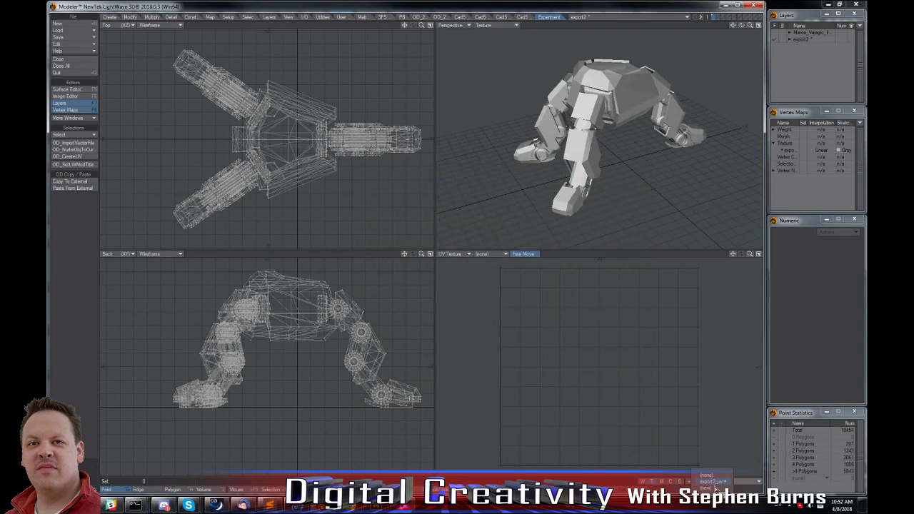
left_click(705, 466)
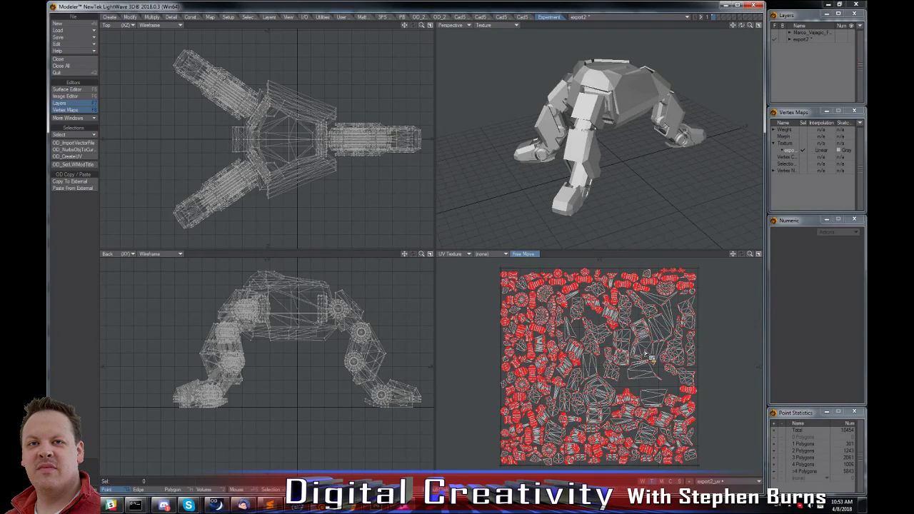
left_click(444, 18)
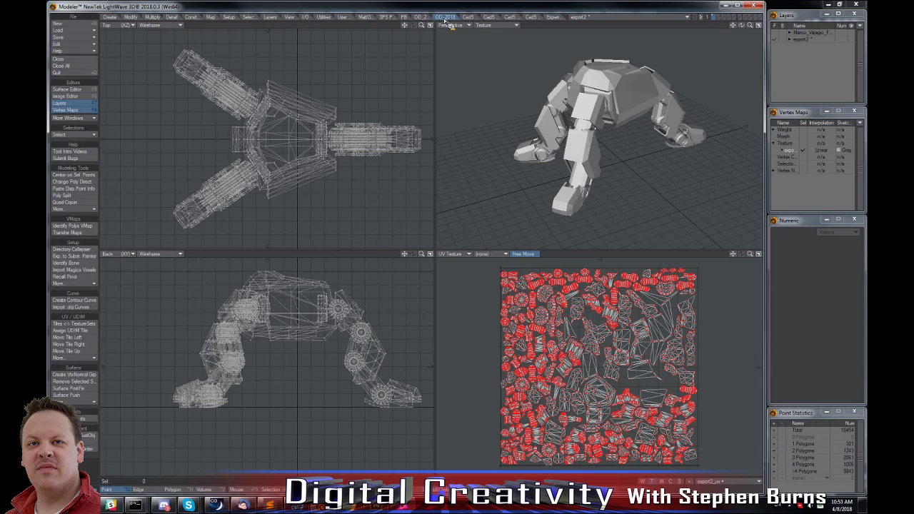
left_click(82, 259)
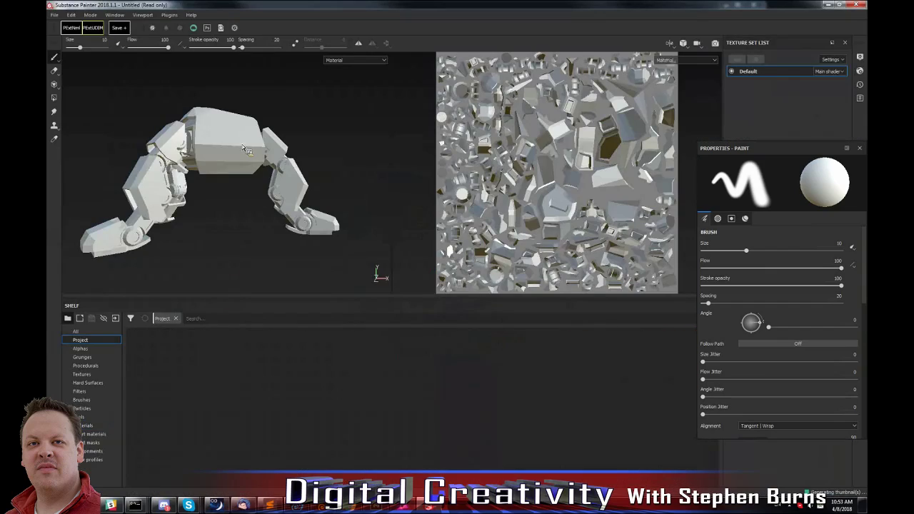
Search all shelf resources for "peel" without the Project filter.
left_click_drag(216, 149, 268, 211, "alt")
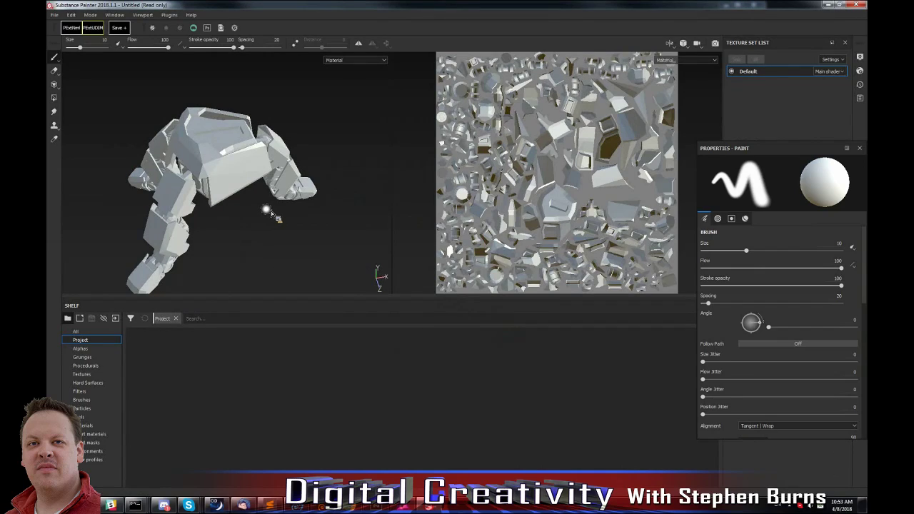
left_click(222, 322)
type("peel")
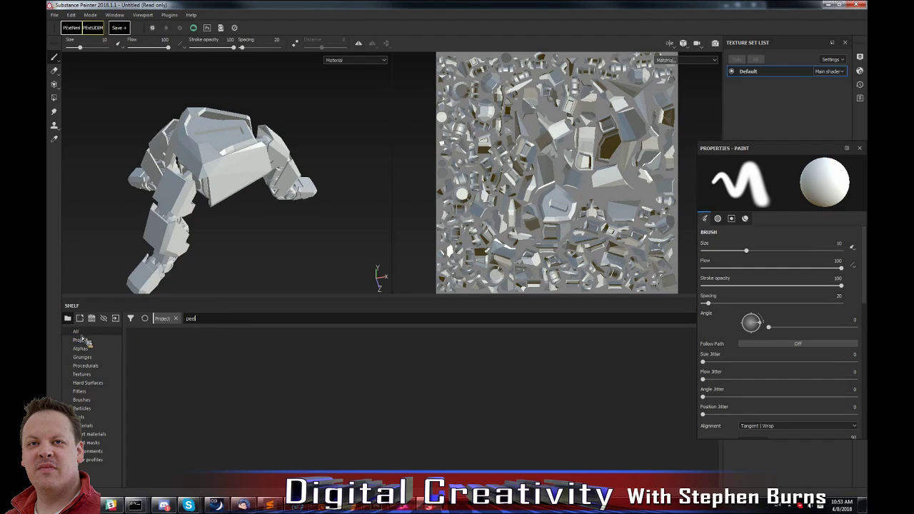
left_click(75, 331)
left_click(196, 318)
left_click(170, 322)
type("pe")
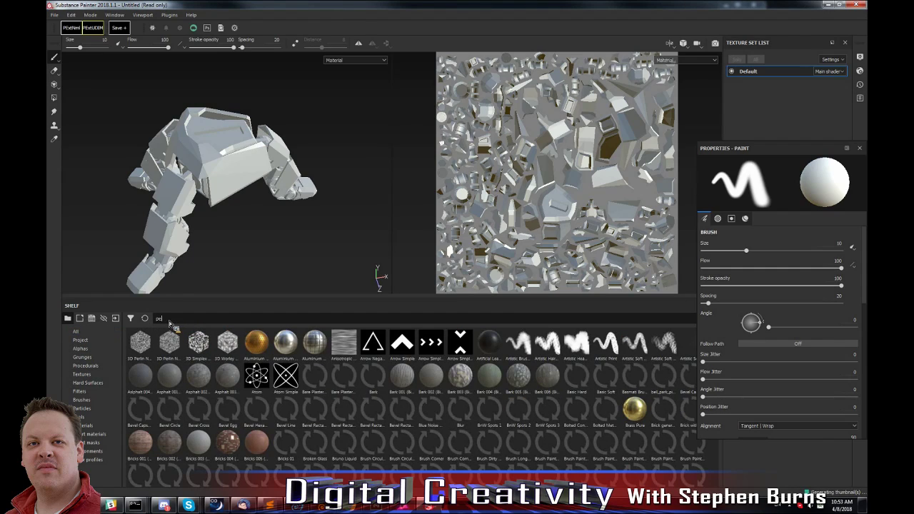
type("el")
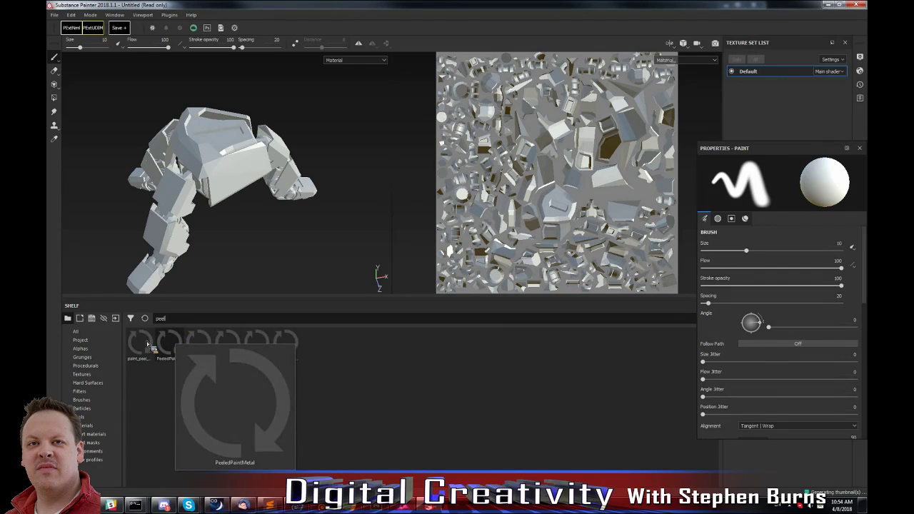
Apply the paint_peel_metal material to the foot model.
mouse_move(138, 345)
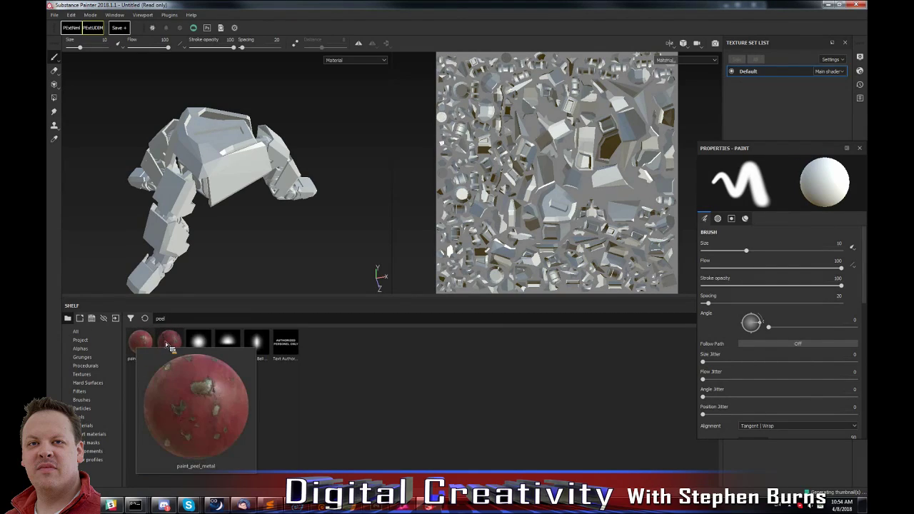
mouse_move(171, 347)
left_click_drag(163, 344, 231, 163)
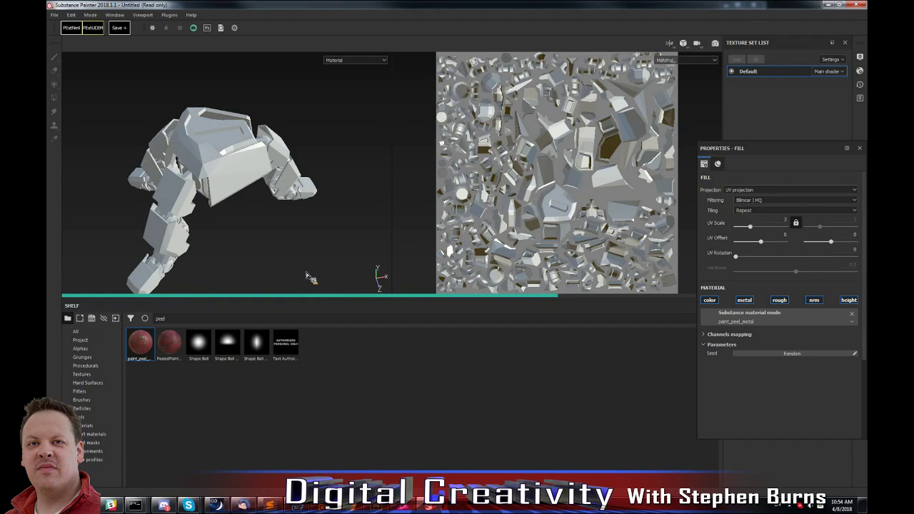
left_click_drag(258, 218, 210, 219, "alt")
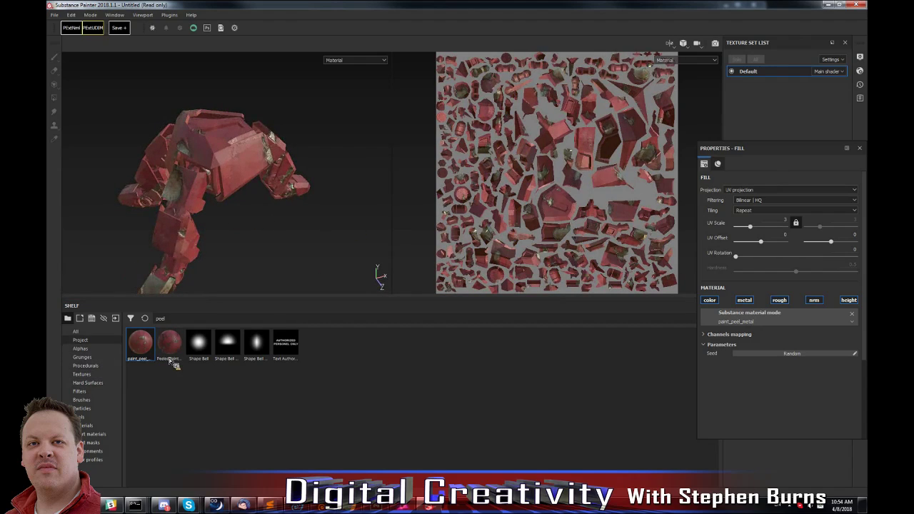
Search the shelf for "hammered" and add Hammered Iron as a layer above paint_peel_metal.
key("ctrl+a")
type("hammere")
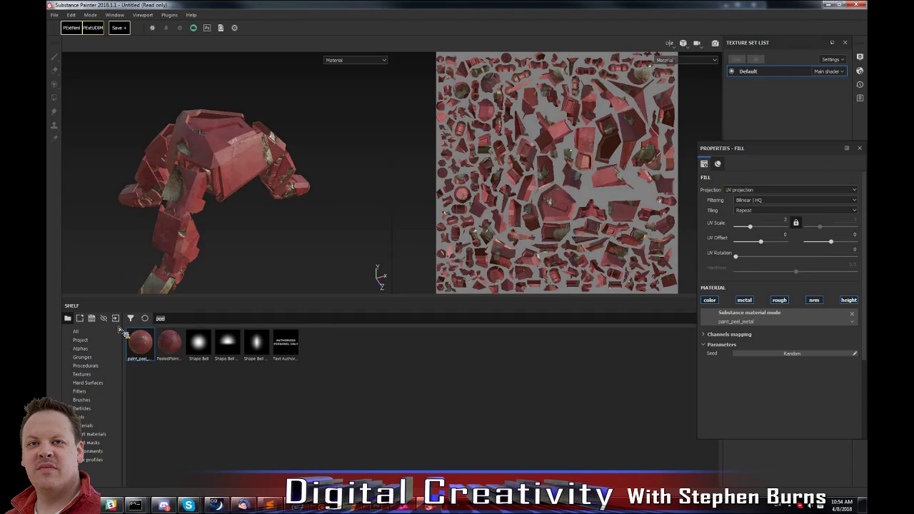
type("d")
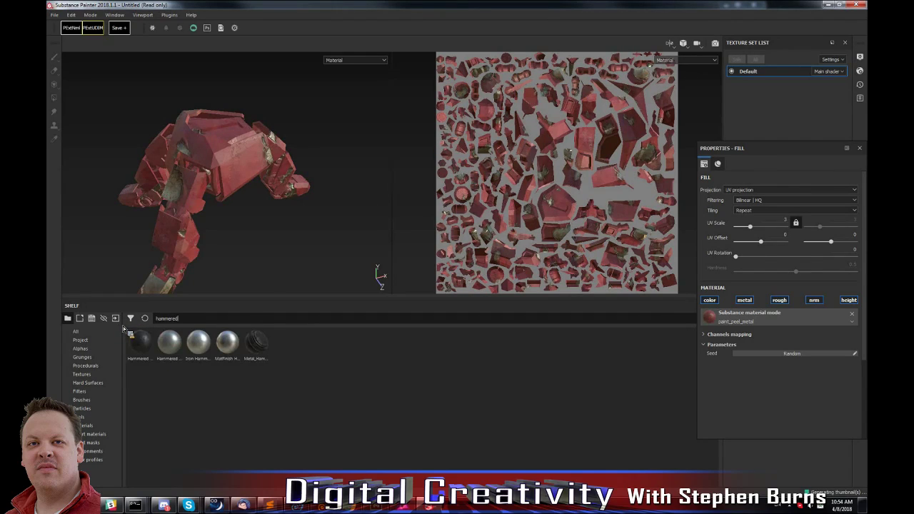
left_click(142, 346)
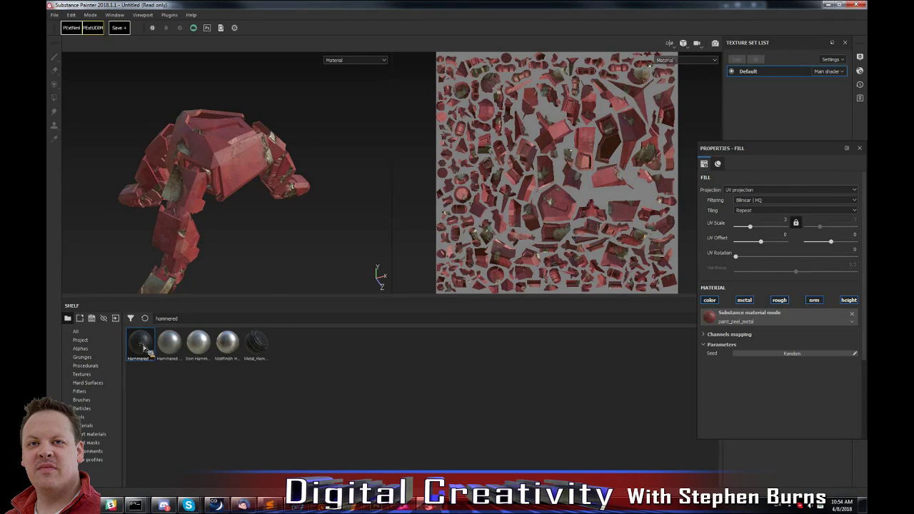
left_click_drag(146, 350, 606, 255)
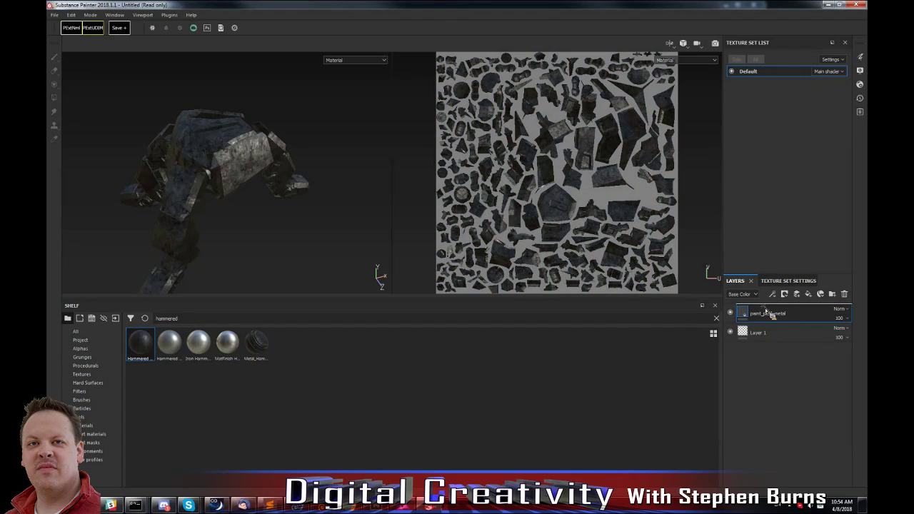
left_click_drag(773, 310, 774, 308)
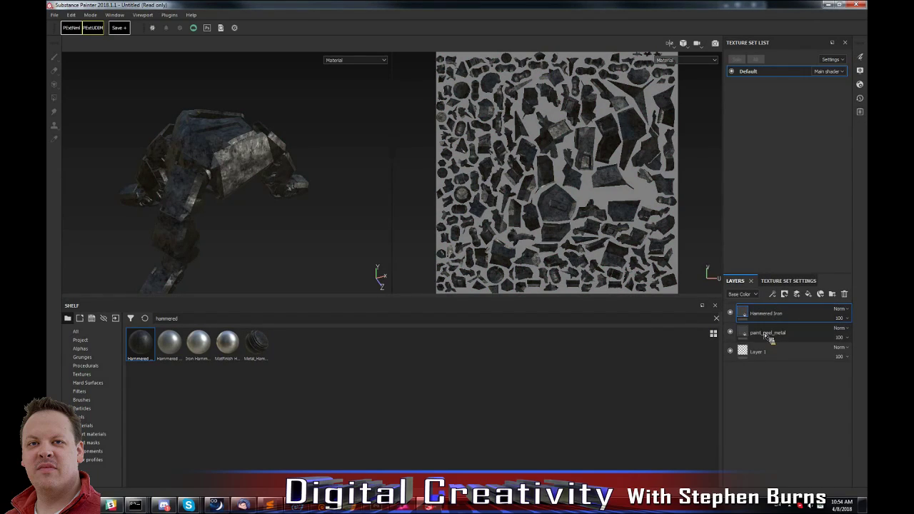
Hide the Hammered Iron layer and delete the paint_peel_metal layer beneath it.
left_click(729, 313)
left_click(765, 332)
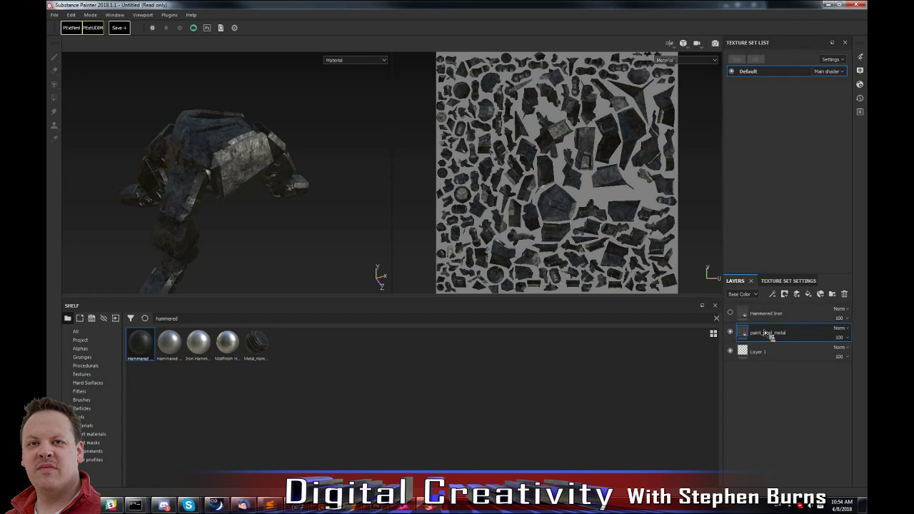
left_click(844, 293)
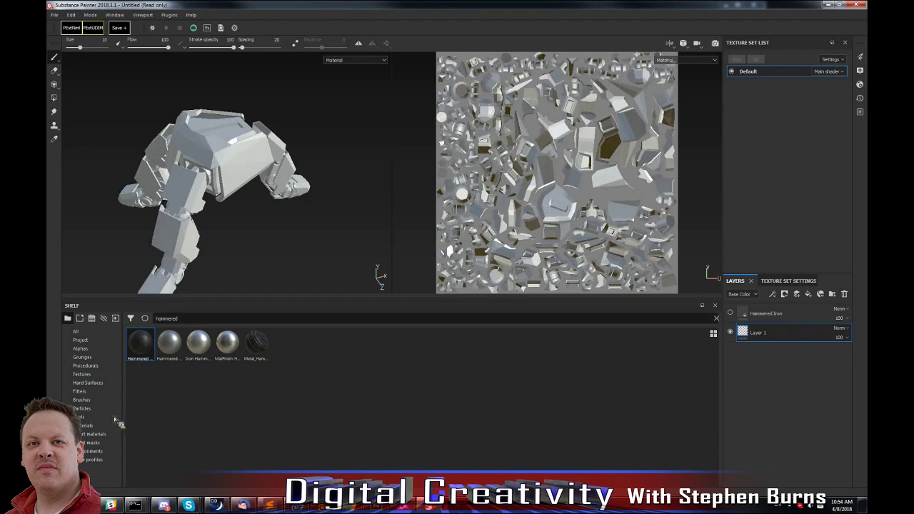
Search the shelf for "peel" and add paint_peel_metal as a layer above Hammered Iron.
mouse_move(183, 321)
left_mouse_down()
mouse_move(118, 322)
mouse_move(808, 323)
mouse_move(801, 308)
left_mouse_up()
type("peel")
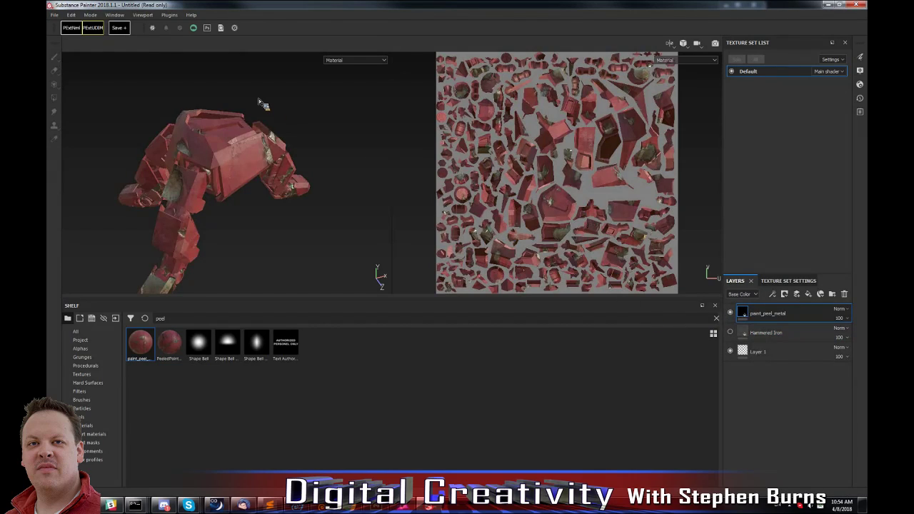
left_click_drag(272, 155, 252, 155, "alt")
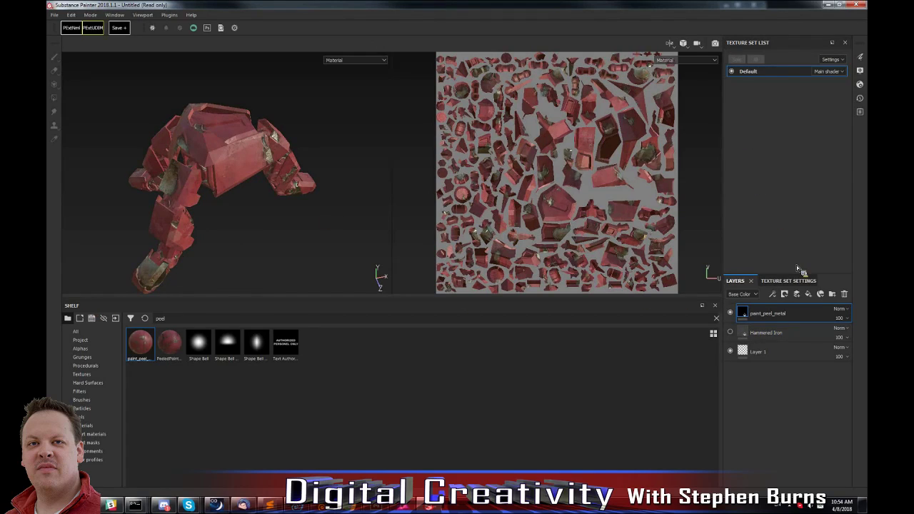
Bake all the mesh maps for the Default texture set with the default baking parameters.
left_click(788, 280)
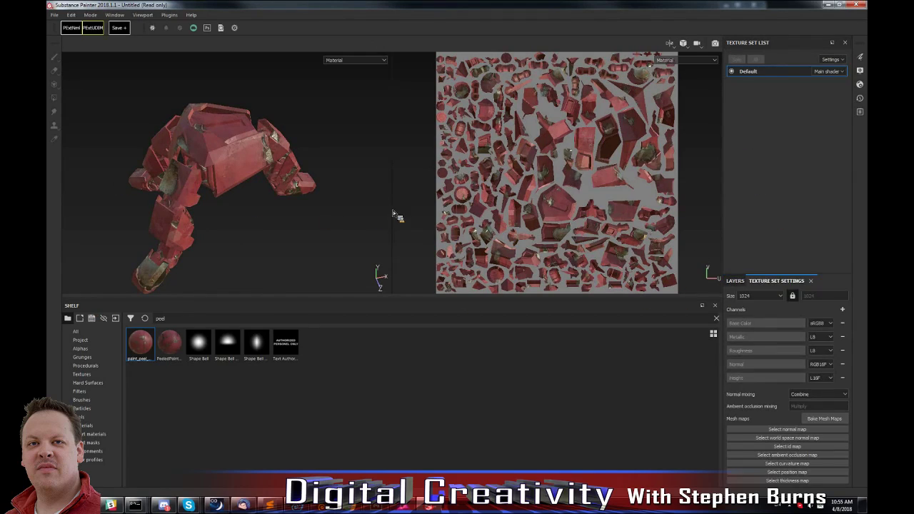
left_click(826, 420)
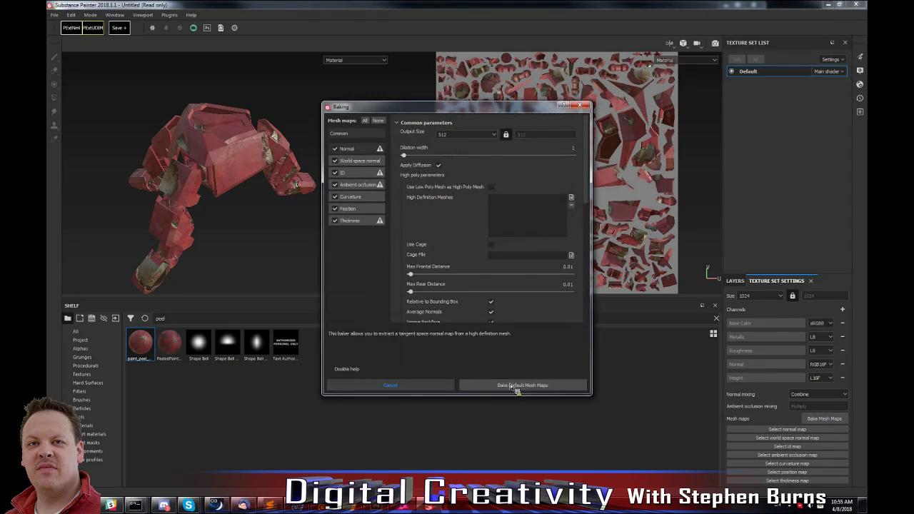
left_click(517, 382)
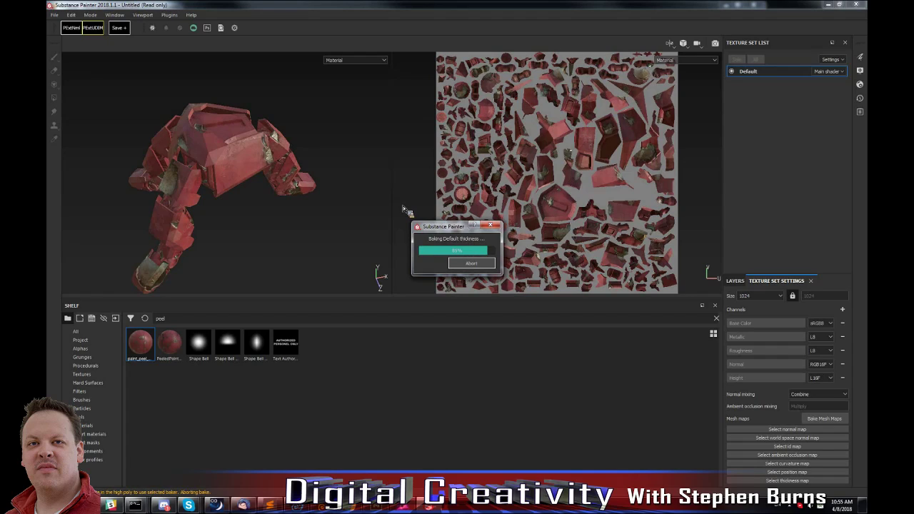
key("Return")
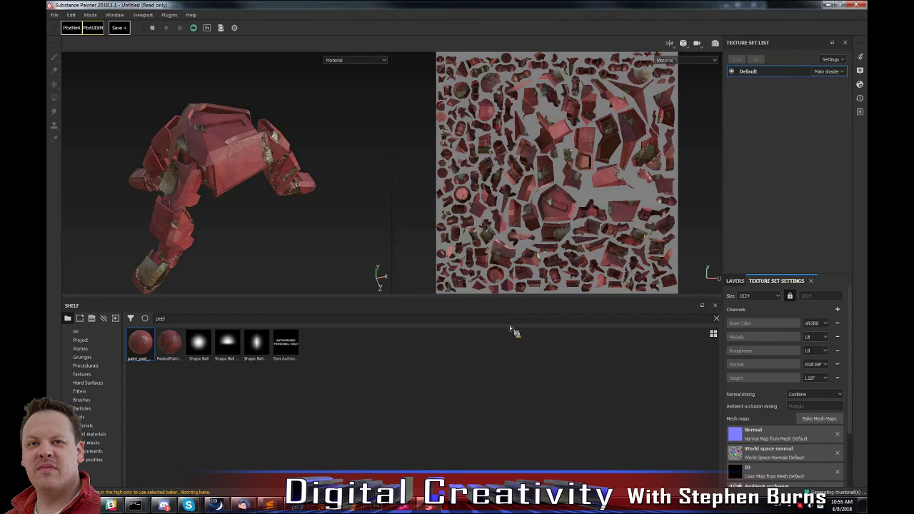
Add a white mask to the paint_peel_metal layer and put an empty generator on that mask.
left_click(737, 281)
double_click(762, 313)
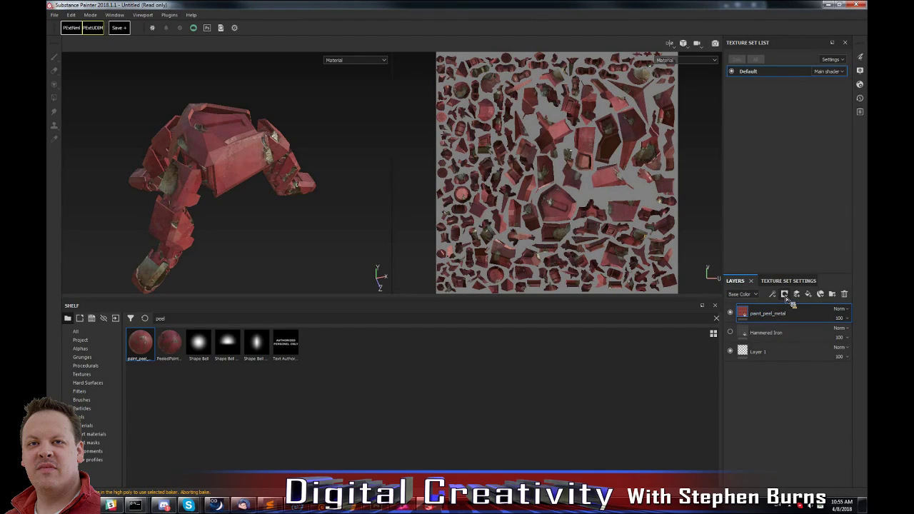
left_click(784, 295)
left_click(804, 306)
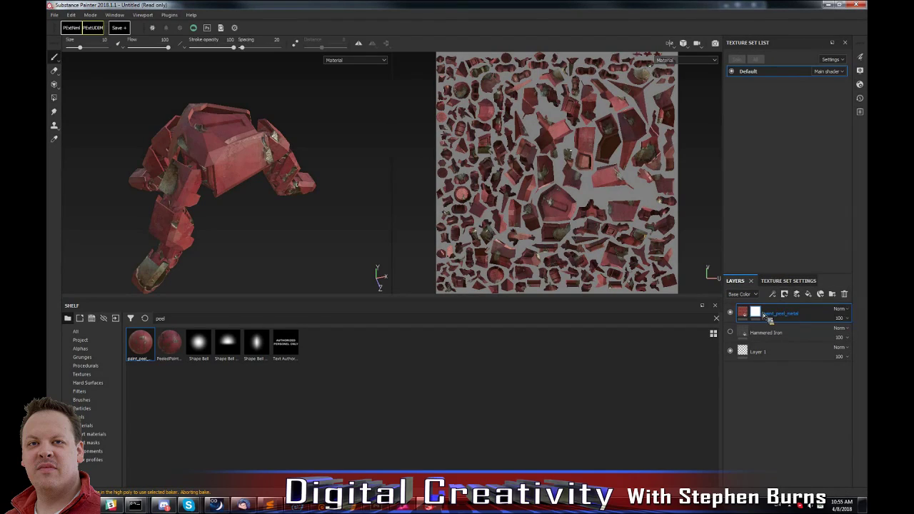
left_click(772, 294)
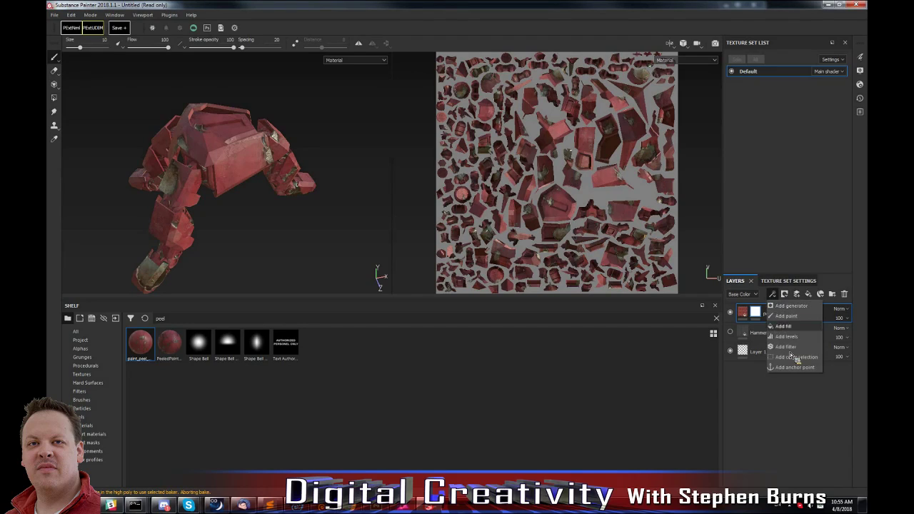
left_click(791, 306)
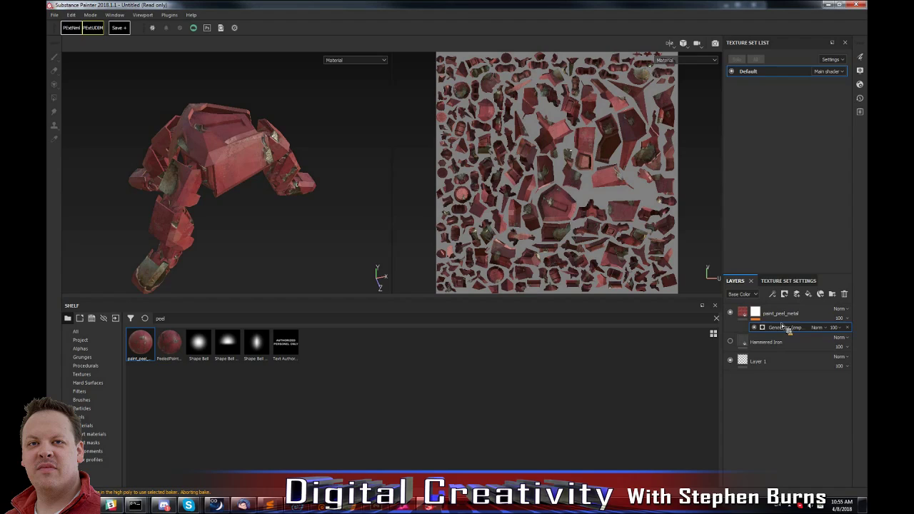
left_click(861, 113)
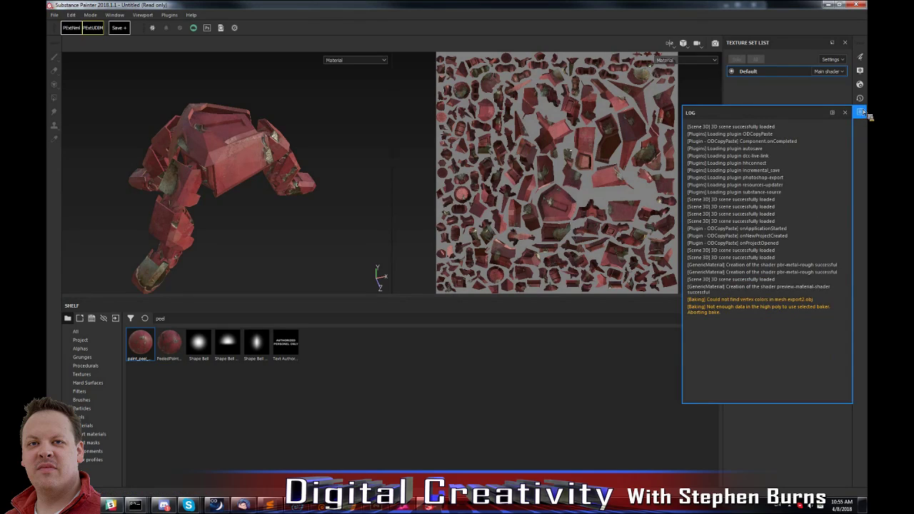
left_click(862, 112)
left_click(861, 99)
left_click(861, 99)
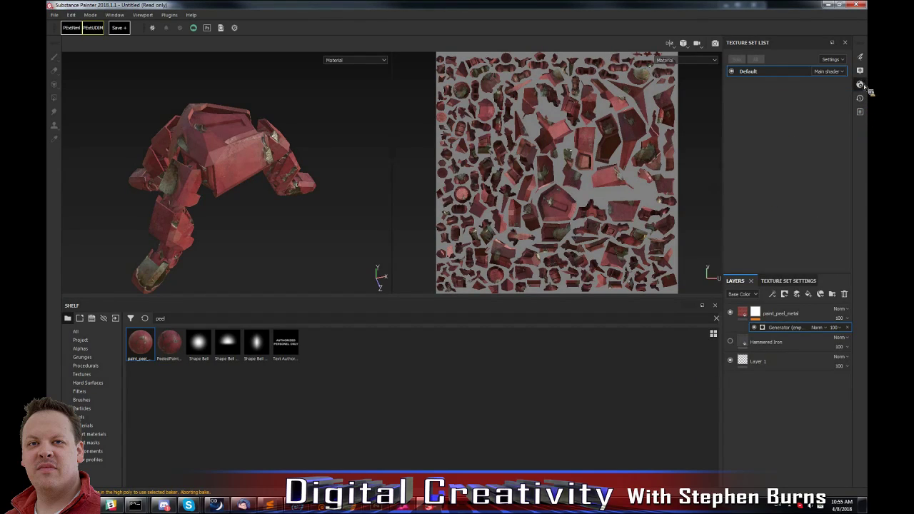
left_click(862, 85)
left_click(863, 85)
left_click(860, 72)
left_click(861, 71)
Assign Metal Edge Wear as the generator on the paint_peel_metal layer's mask.
left_click(860, 58)
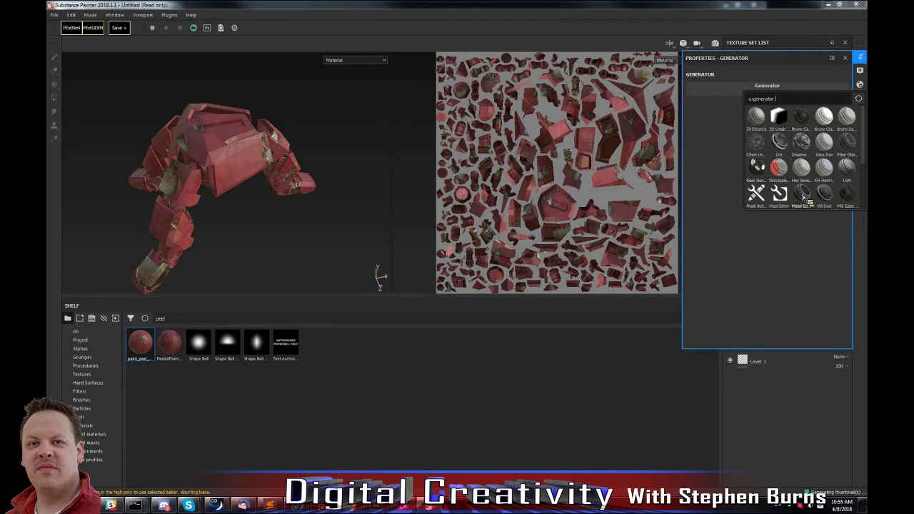
left_click(803, 196)
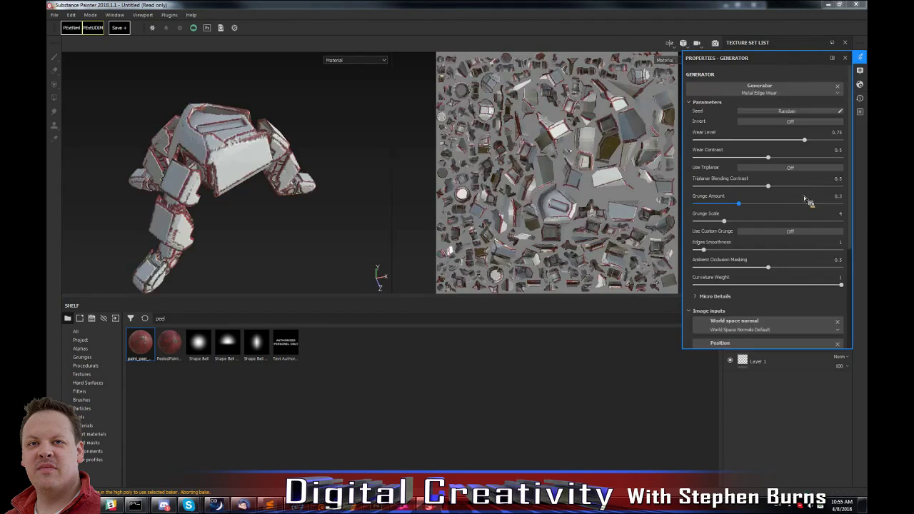
left_click(846, 59)
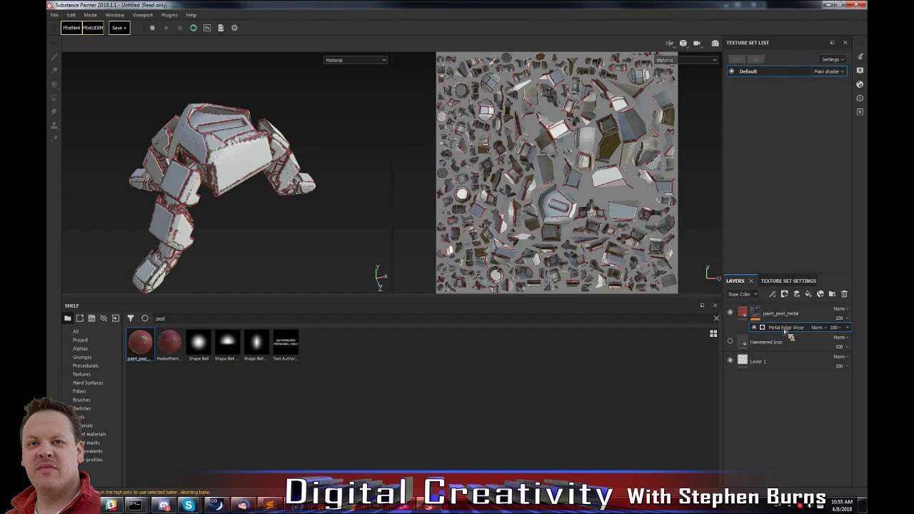
Invert the Metal Edge Wear generator and set its Wear Level to 0.36.
left_click(861, 57)
left_click(794, 121)
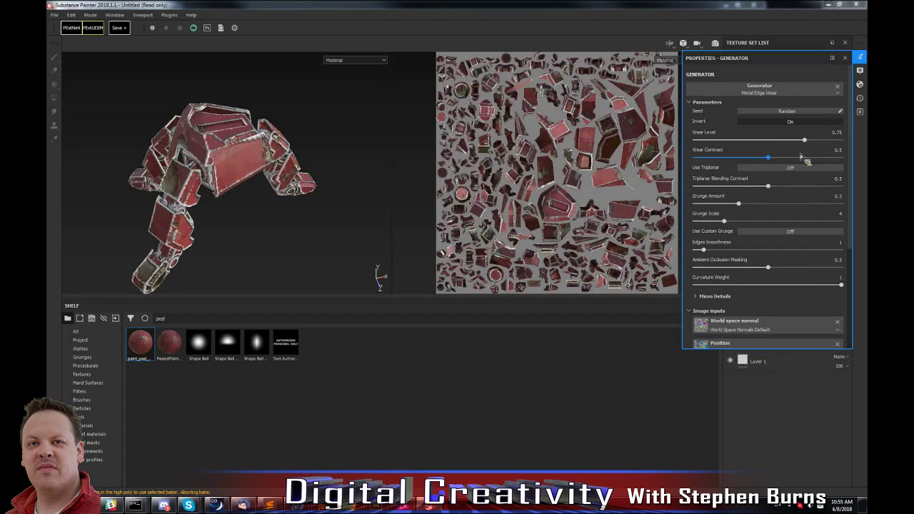
left_click_drag(804, 144, 748, 142)
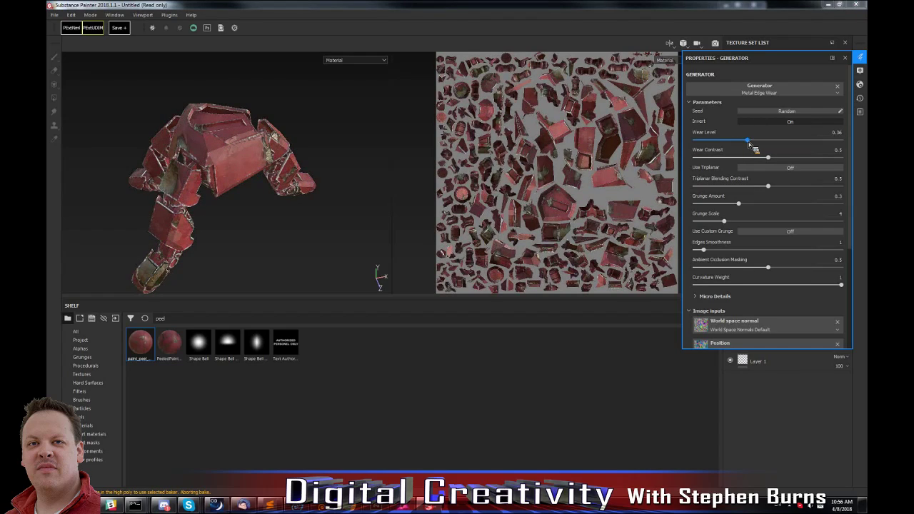
Examine the edge wear on the model from several angles and select the Hammered Iron layer.
left_click_drag(221, 224, 254, 119, "alt")
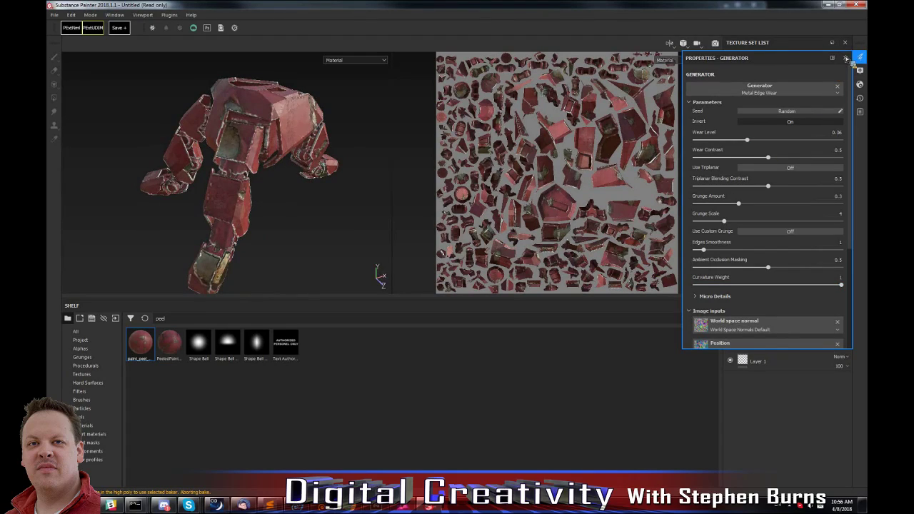
left_click(845, 59)
left_click(766, 342)
mouse_move(763, 305)
left_mouse_down()
mouse_move(775, 362)
mouse_move(769, 316)
mouse_move(757, 336)
mouse_move(762, 320)
mouse_move(762, 350)
mouse_move(743, 360)
left_mouse_up()
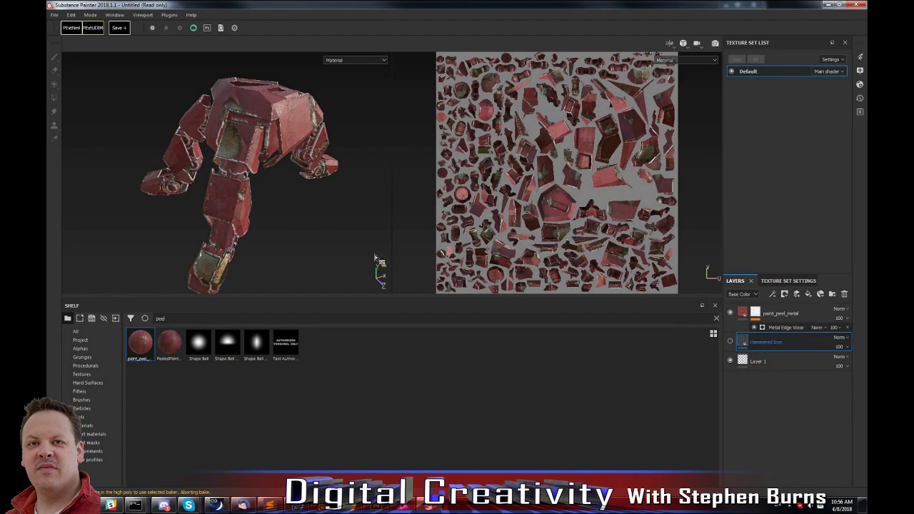
left_click_drag(259, 191, 239, 155, "alt")
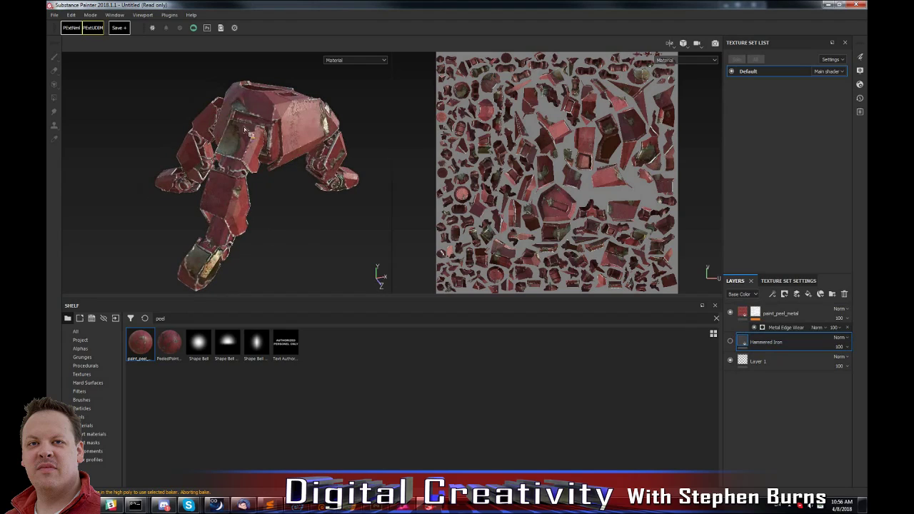
left_click_drag(298, 156, 250, 156, "alt")
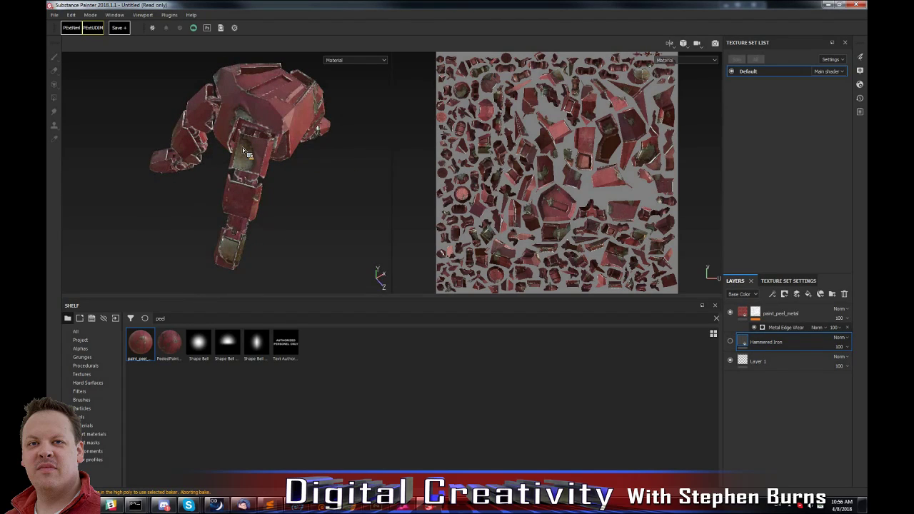
Start a texture export and set its configuration to PBR MetalRough.
left_click(55, 14)
left_click(82, 164)
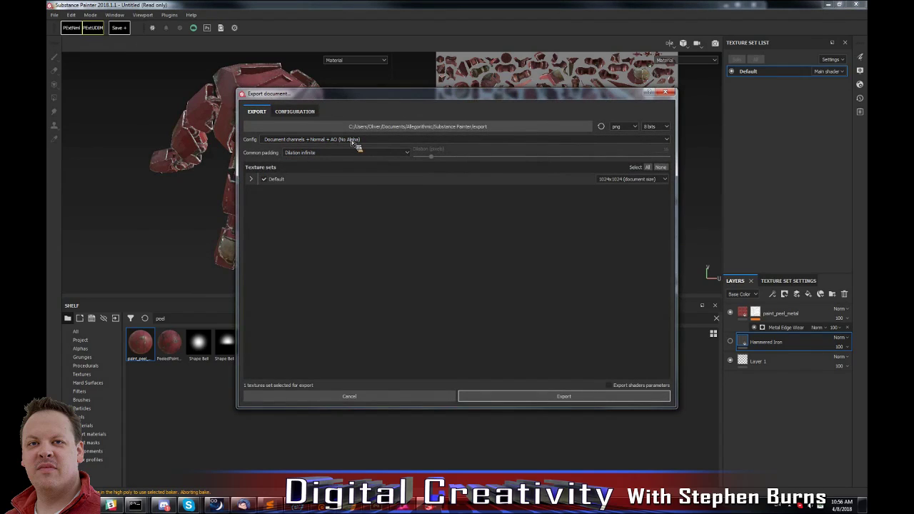
left_click(333, 141)
scroll(322, 178, "down", 5)
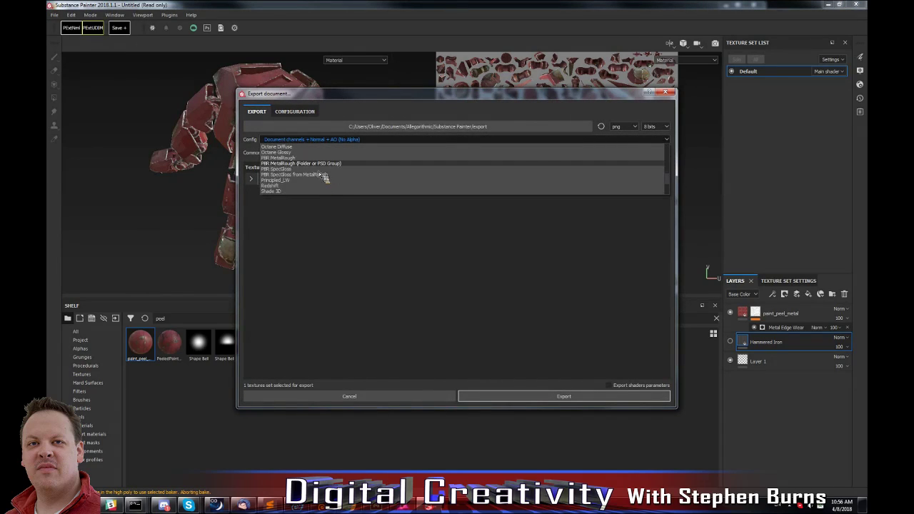
left_click(307, 157)
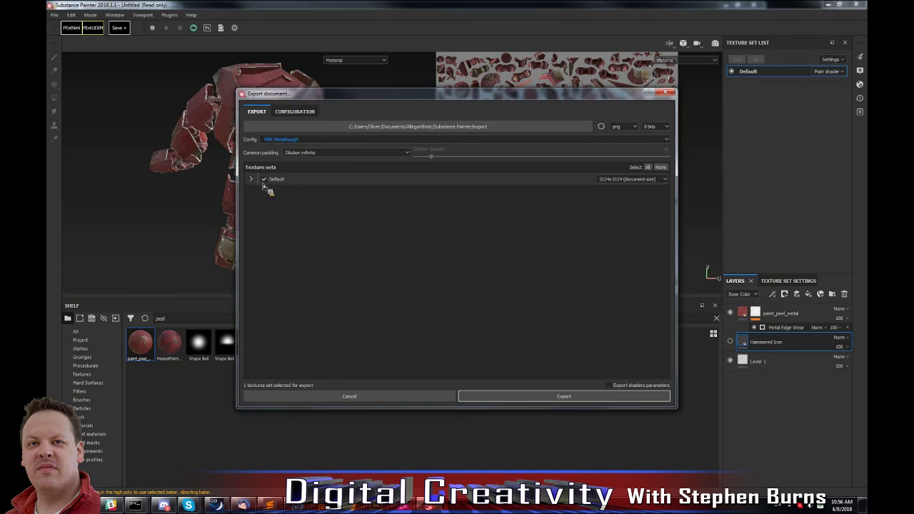
Create a Desktop folder named export, choose it as the output location, and export the textures.
left_click(571, 129)
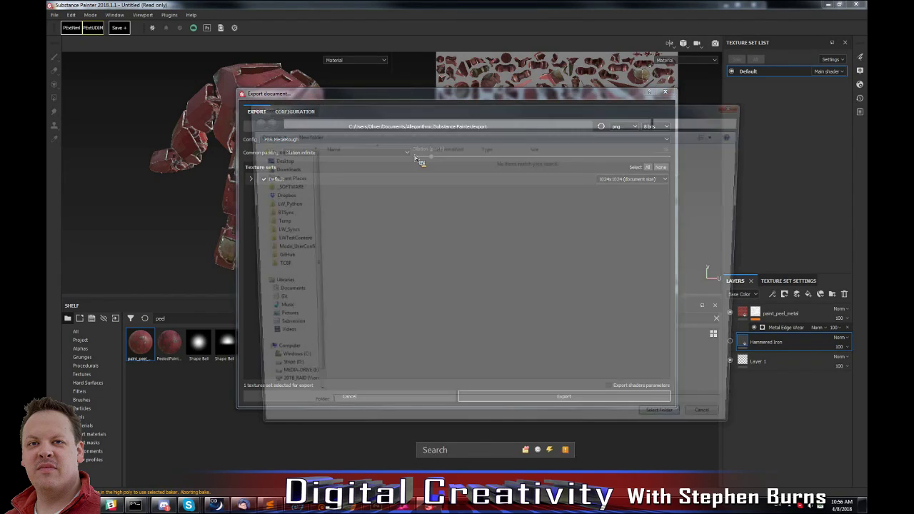
left_click(304, 137)
type("rexpo")
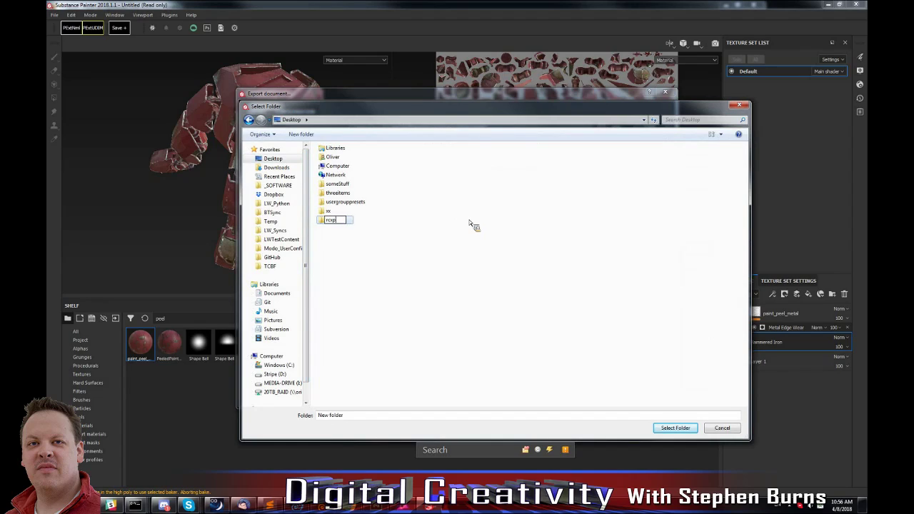
type("port")
key("Return")
double_click(333, 221)
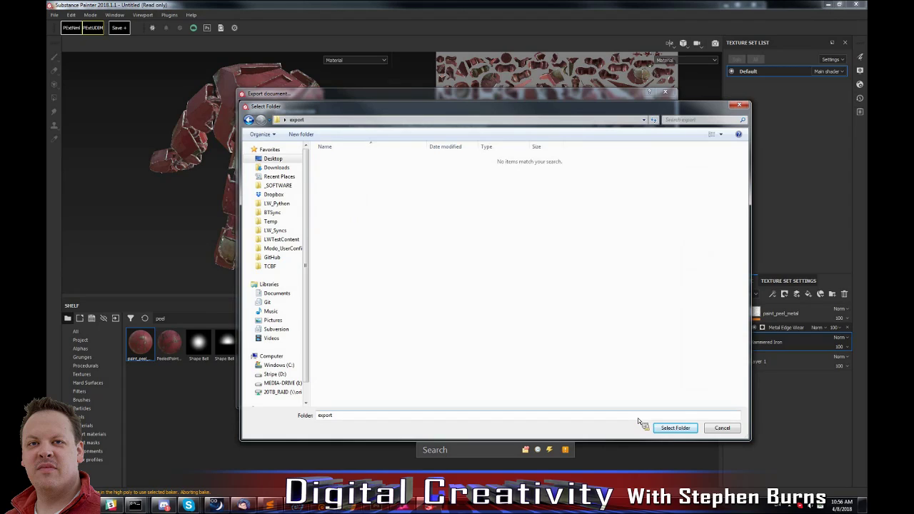
left_click(673, 428)
left_click(563, 397)
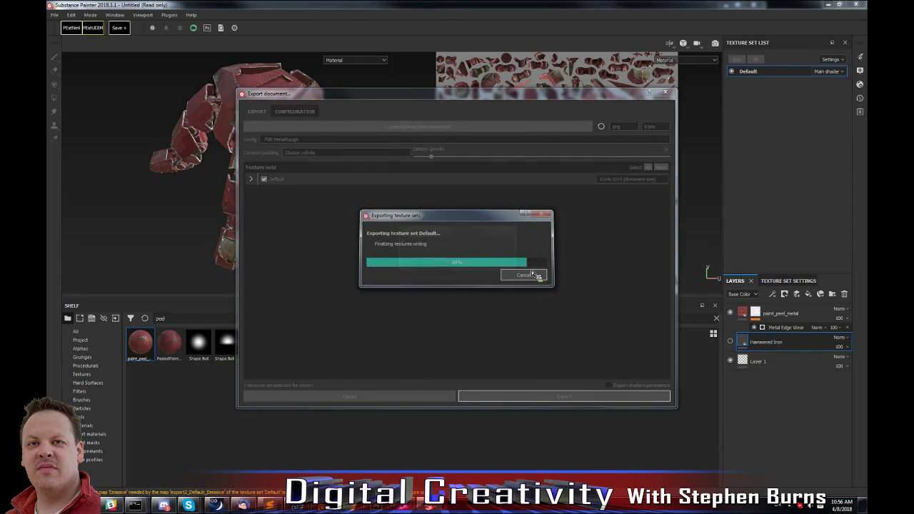
left_click(481, 259)
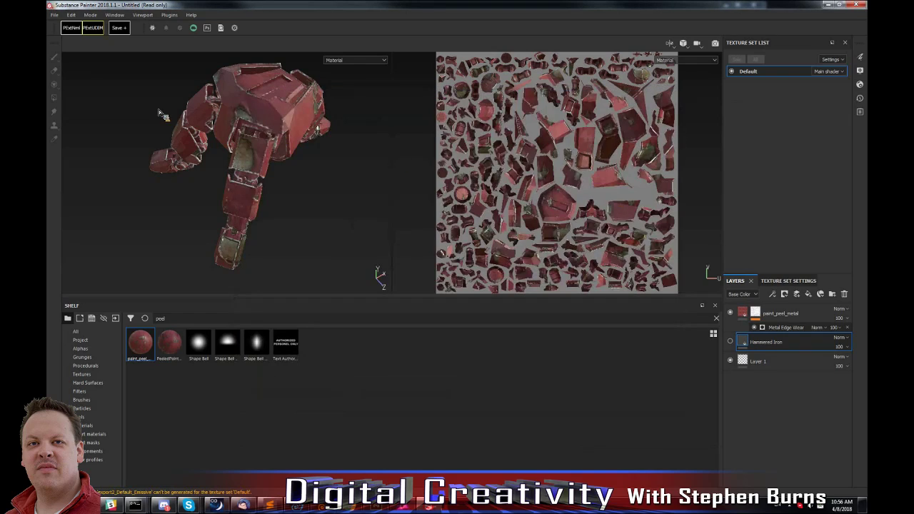
Export the Default texture set again at 2048x2048 with the PBR MetalRough configuration.
left_click(53, 14)
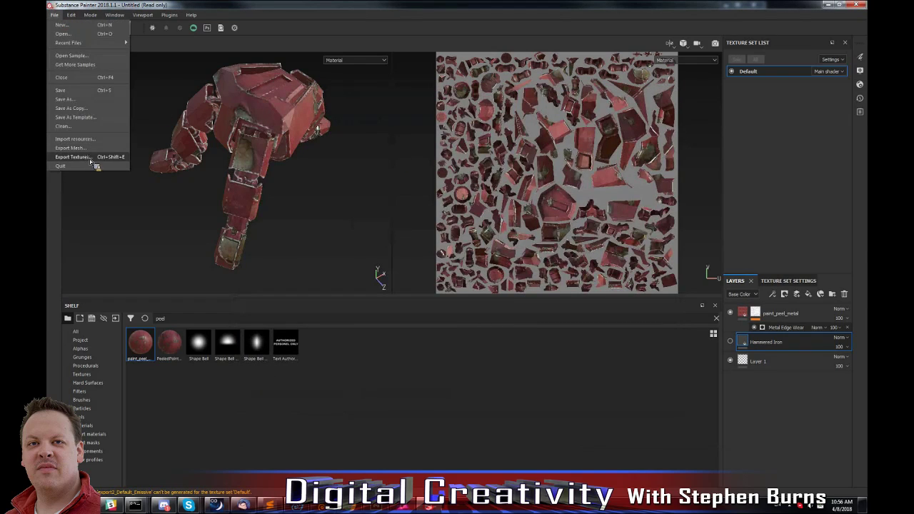
left_click(92, 161)
left_click(653, 179)
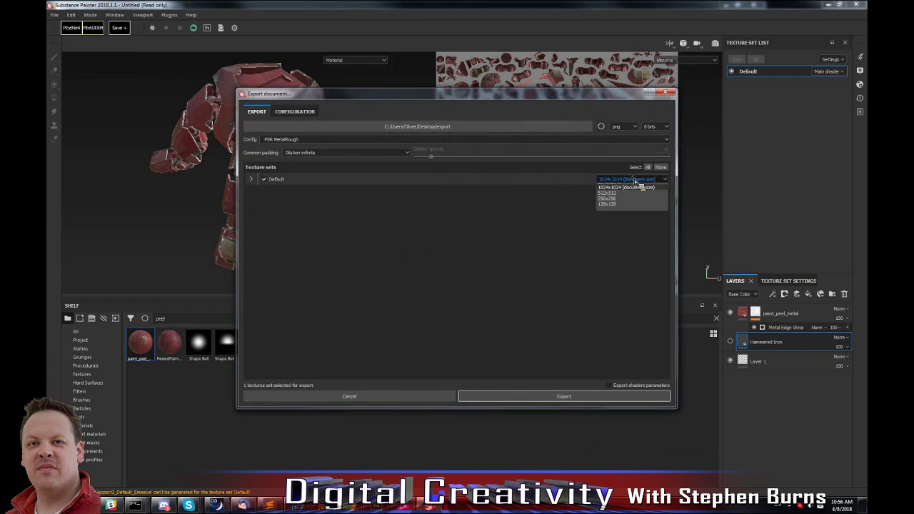
left_click(625, 197)
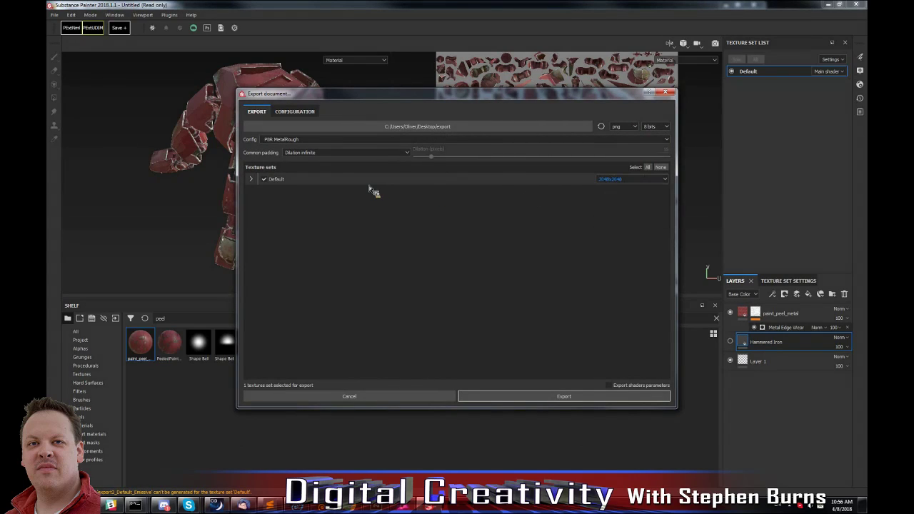
left_click(569, 397)
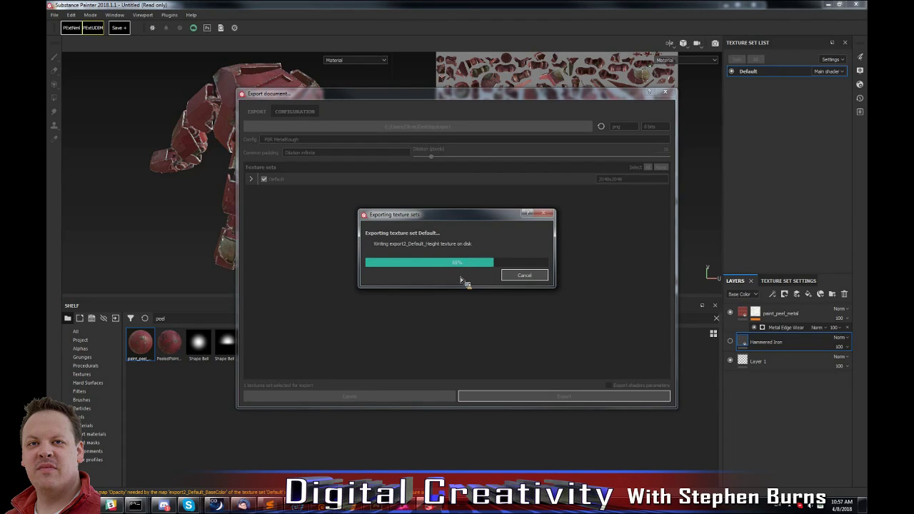
Close the finished export, switch to LightWave Modeler and save the unwrapped object on the Desktop as leg_with_uv.lwo.
left_click(482, 259)
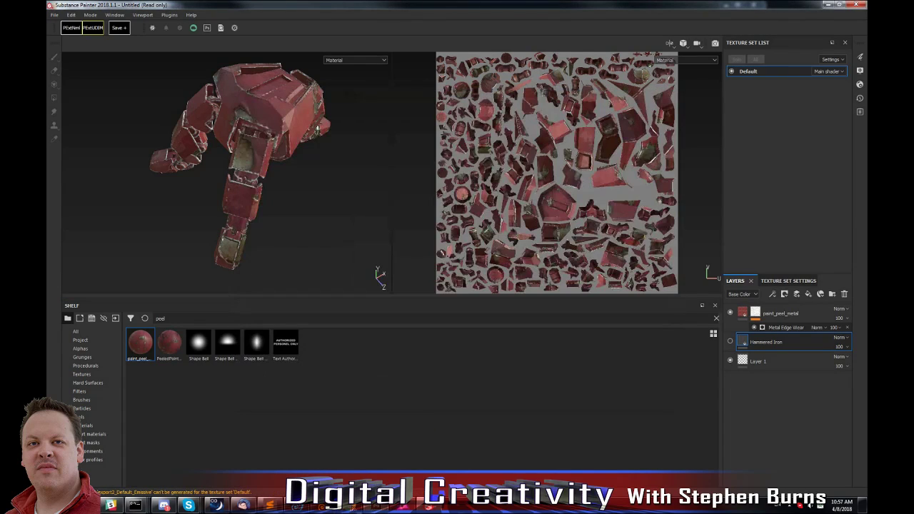
left_click(298, 506)
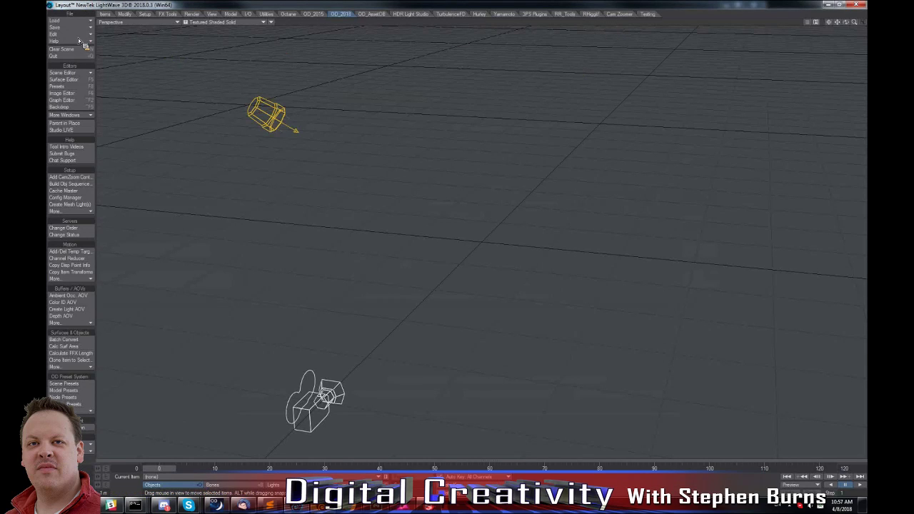
key("F12")
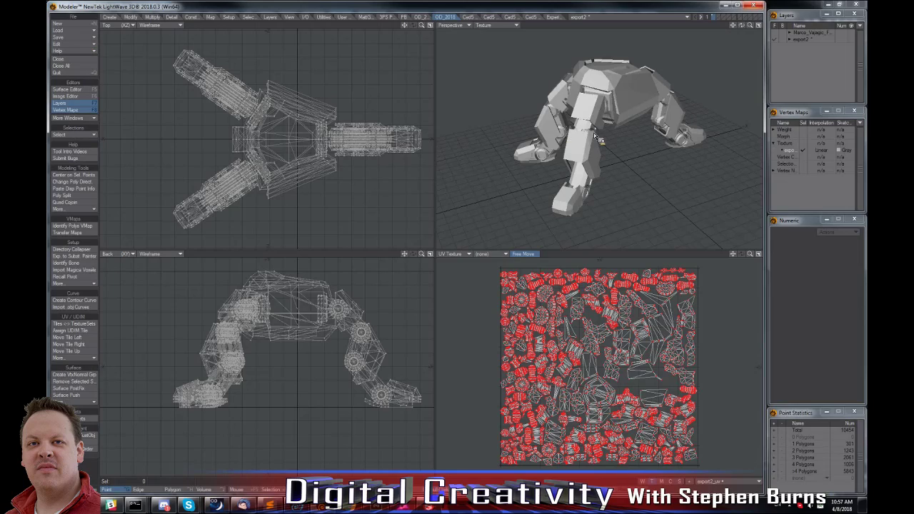
key("shift+s")
left_click(79, 73)
left_click(150, 450)
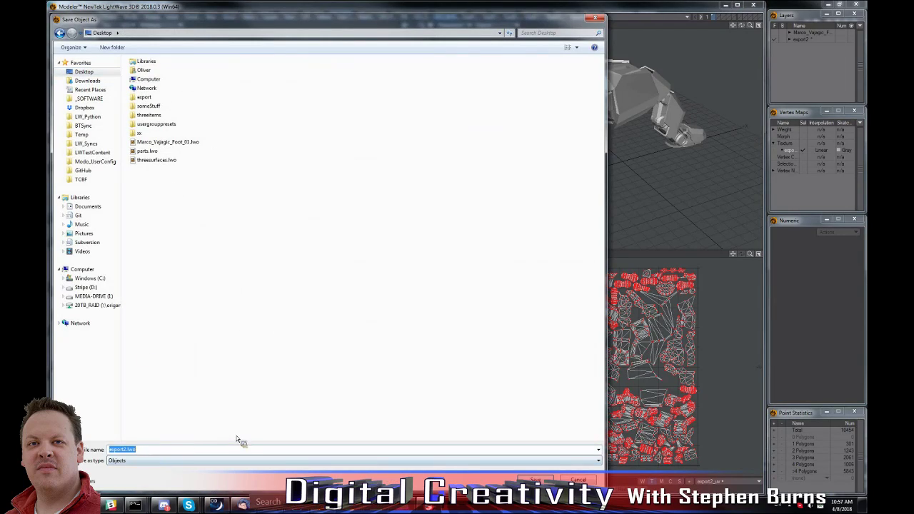
type("leg_with_uv")
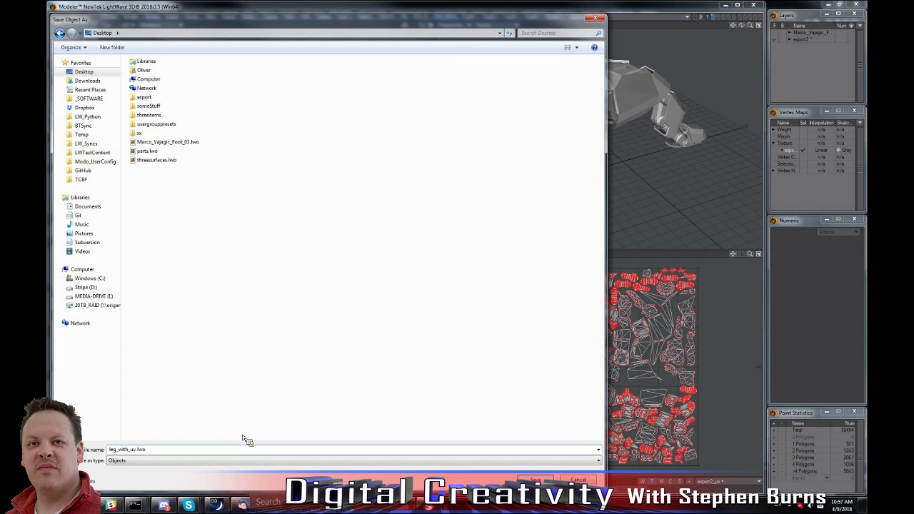
key("Return")
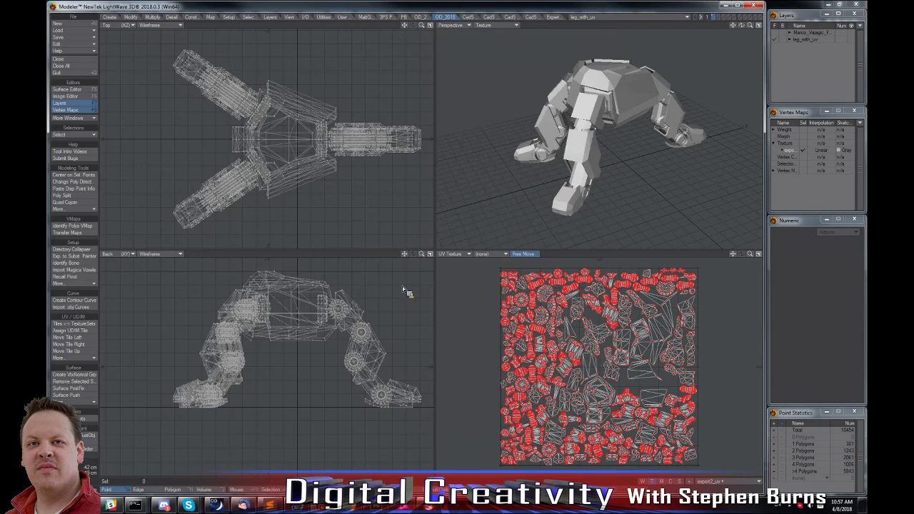
Switch to LightWave Layout and load the object leg_with_uv.lwo from the Desktop into the scene.
left_click(726, 6)
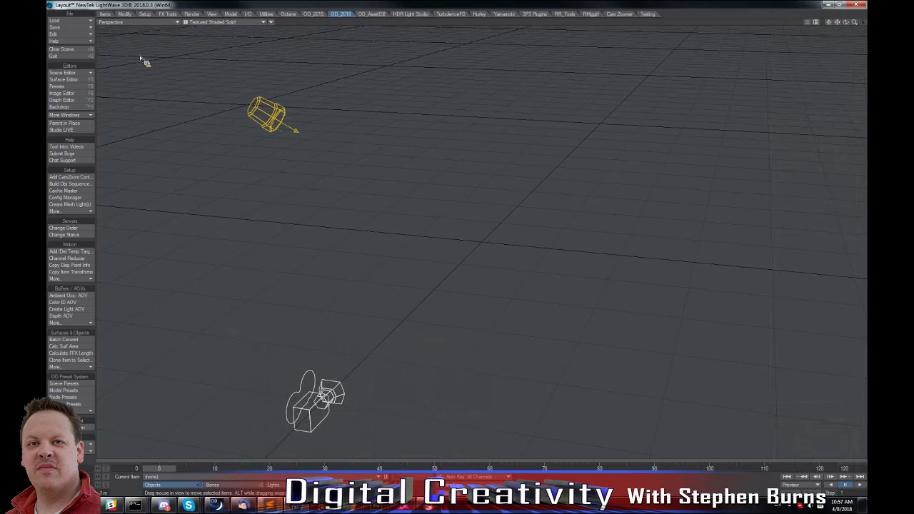
key("plus")
left_click(77, 69)
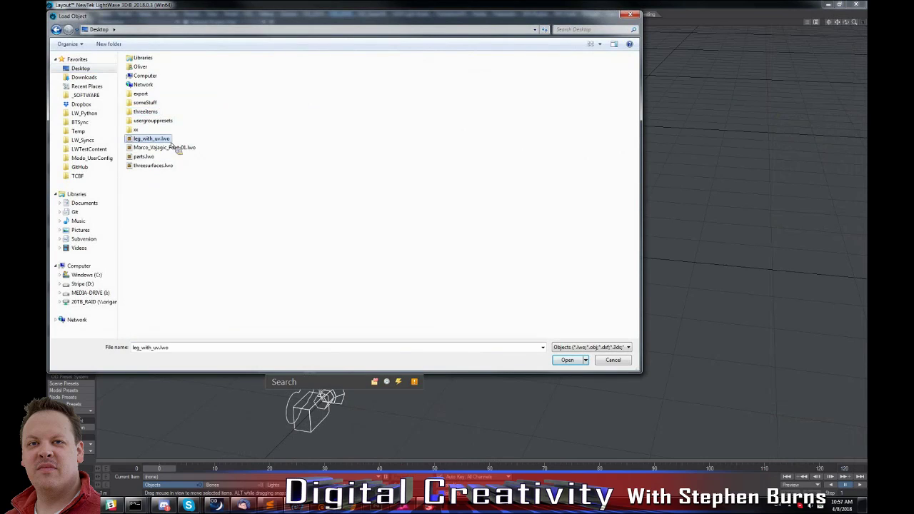
double_click(152, 138)
left_click_drag(470, 125, 359, 142, "alt")
left_click_drag(457, 38, 363, 62, "alt")
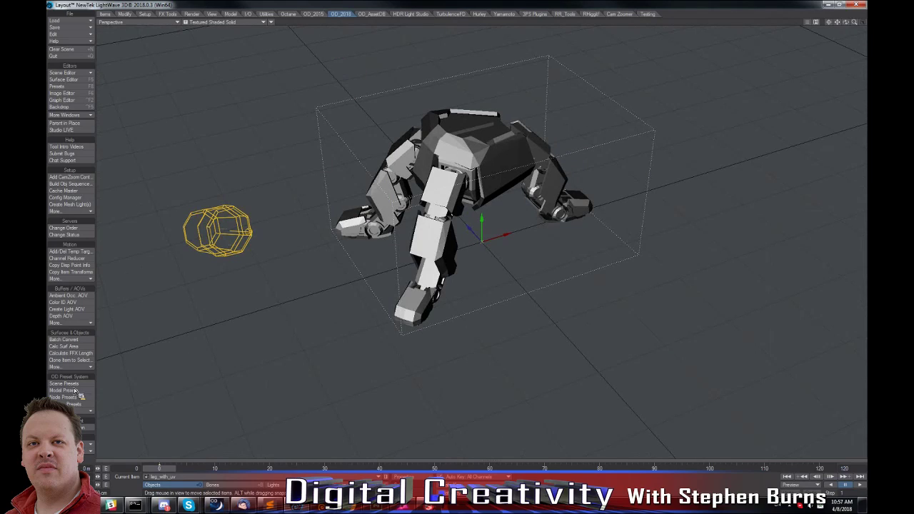
Create the object's surface with PBR Importer, using the Desktop export folder as base path and the Metallic workflow.
left_click(77, 367)
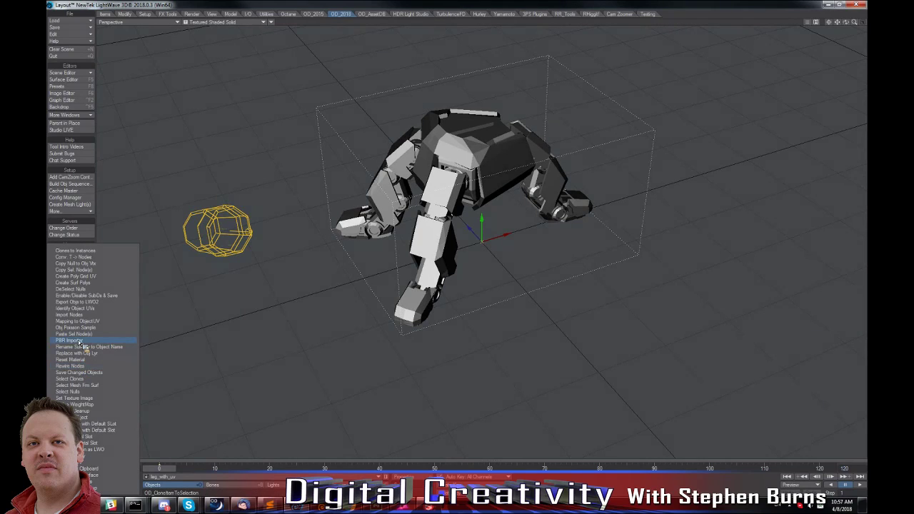
left_click(81, 342)
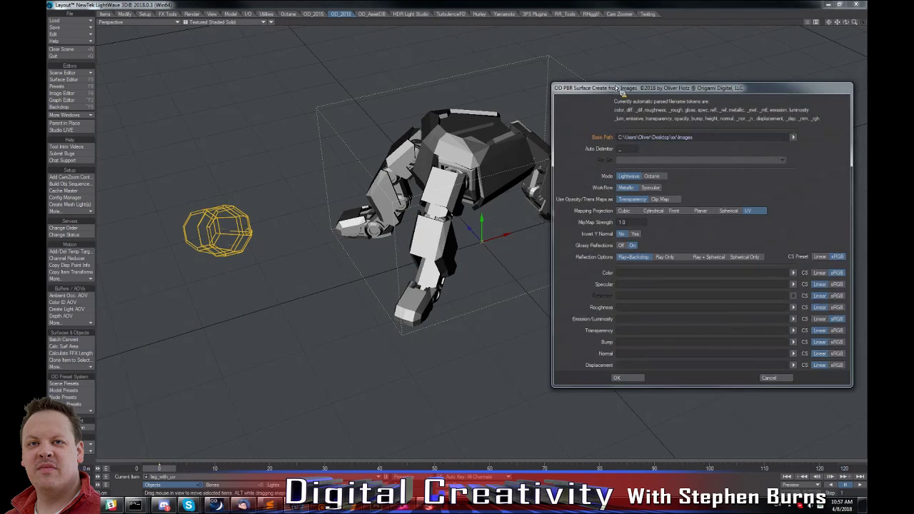
left_click_drag(621, 89, 136, 97)
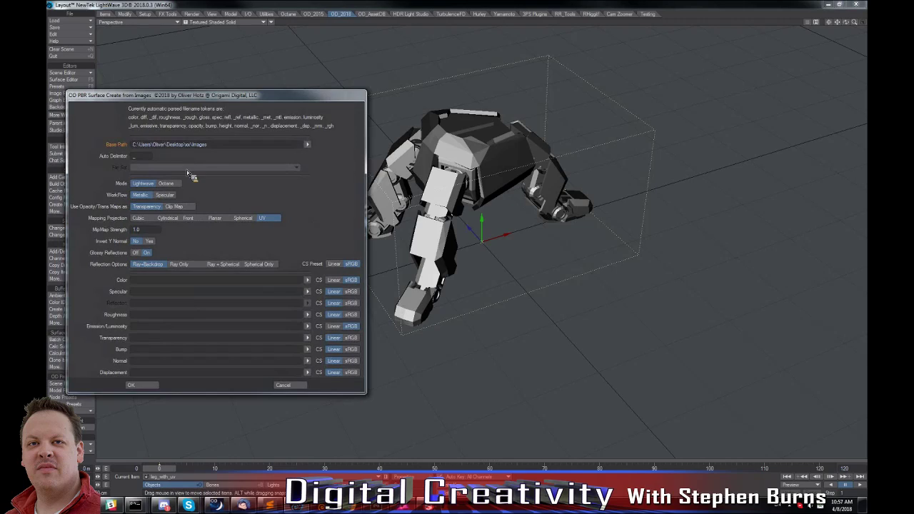
left_click(307, 145)
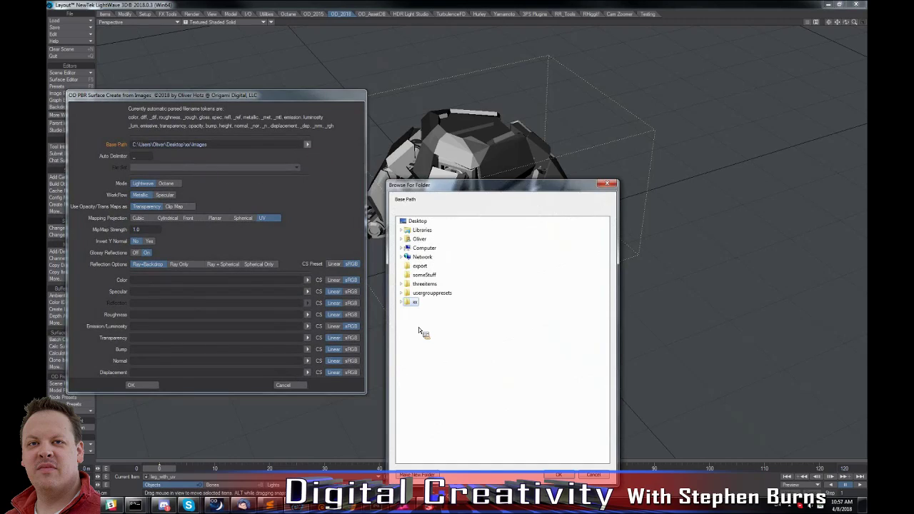
left_click(421, 266)
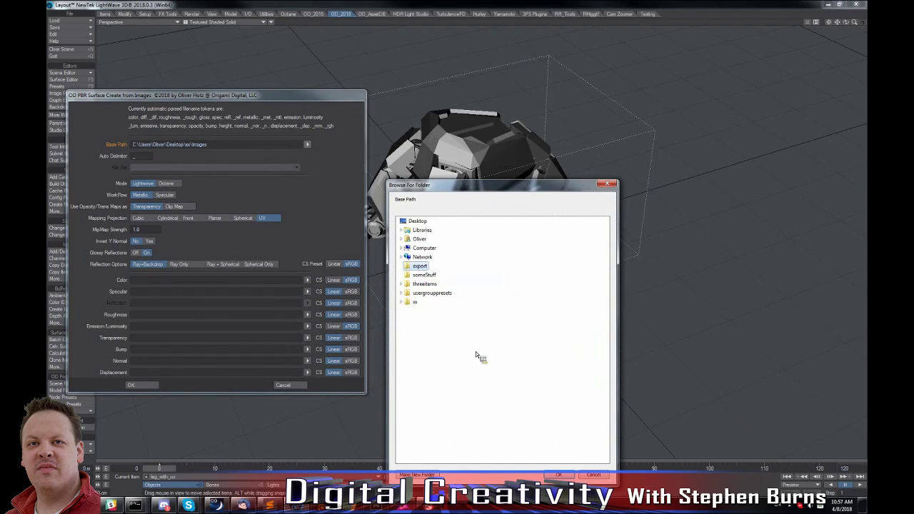
left_click(560, 476)
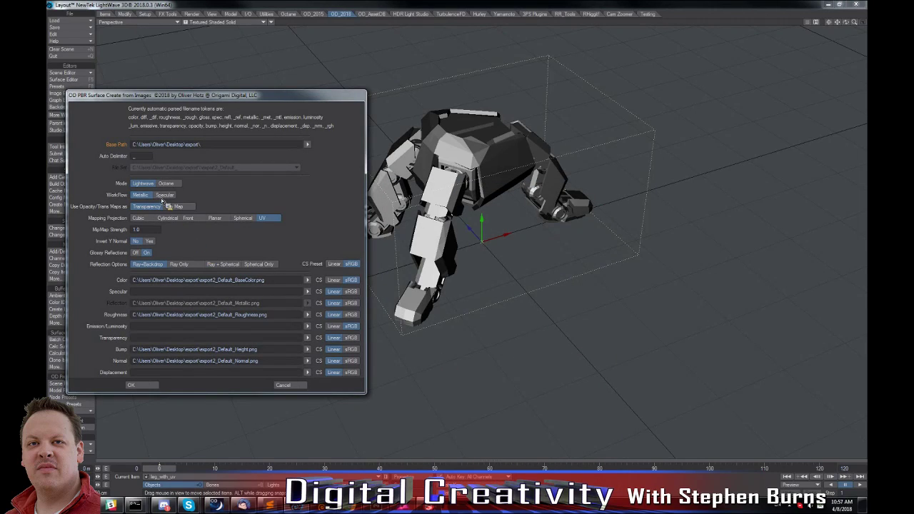
left_click(145, 195)
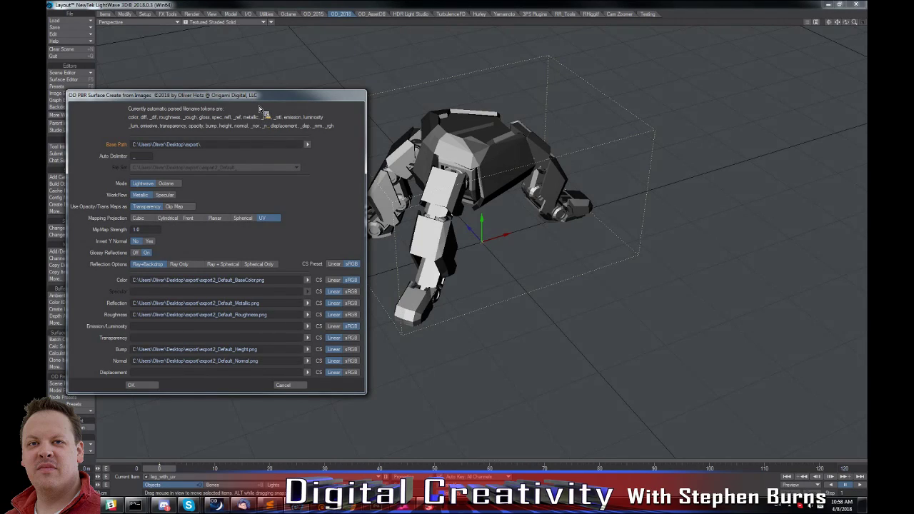
left_click(147, 386)
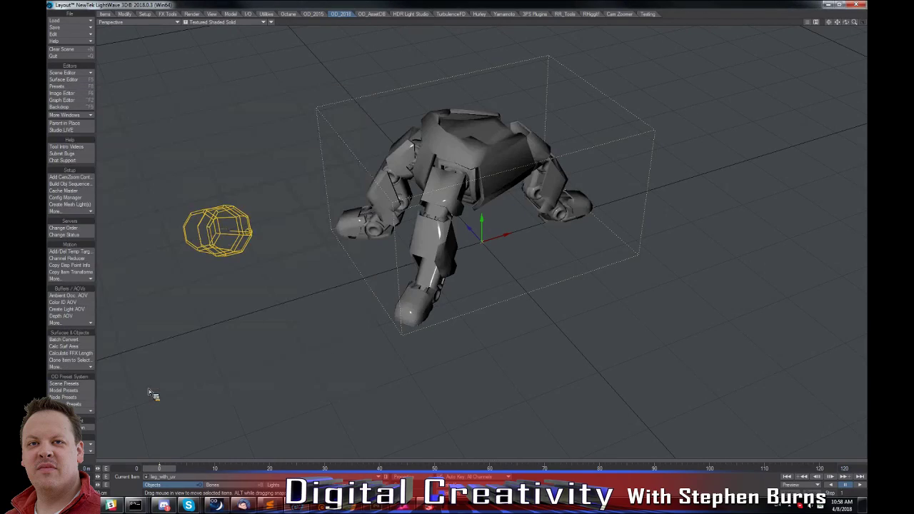
Turn off Smoothing on the leg's Default surface and open its node network.
left_click(83, 82)
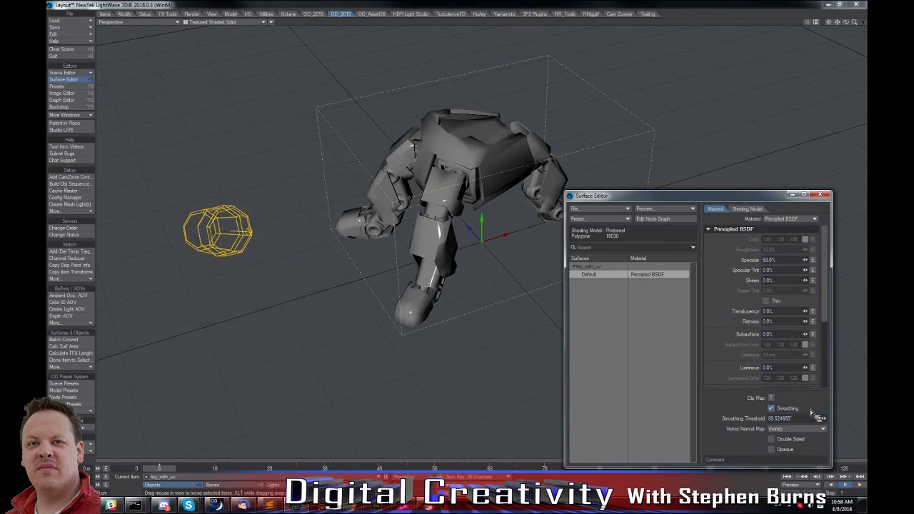
left_click(771, 409)
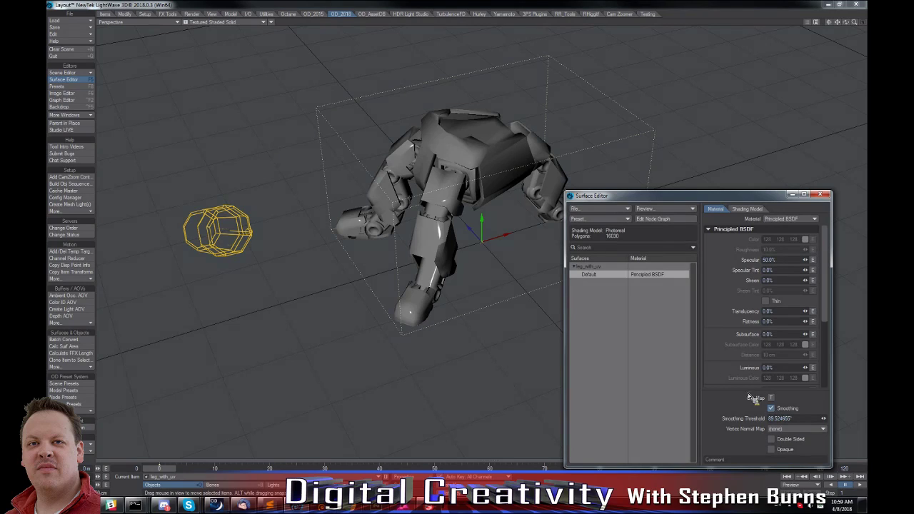
double_click(597, 278)
left_click_drag(402, 259, 364, 276)
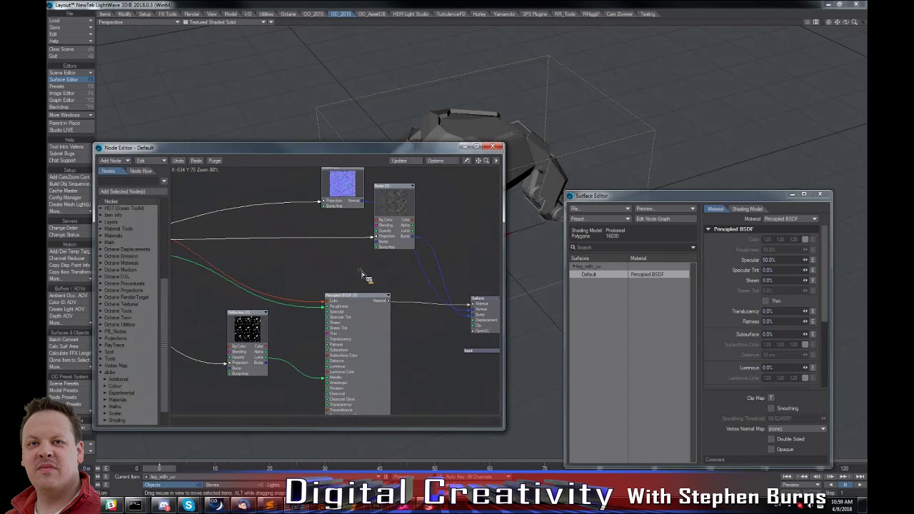
Apply a colour space quick preset in the preferences.
key("o")
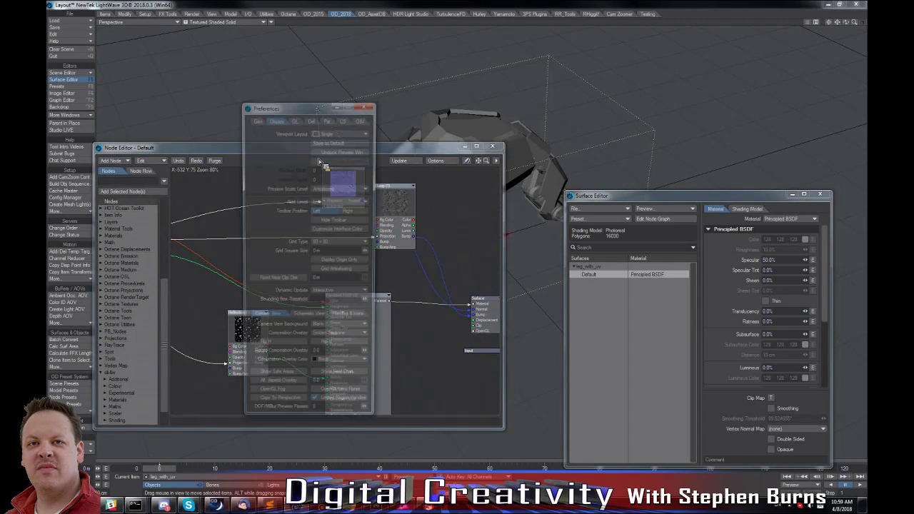
left_click(343, 120)
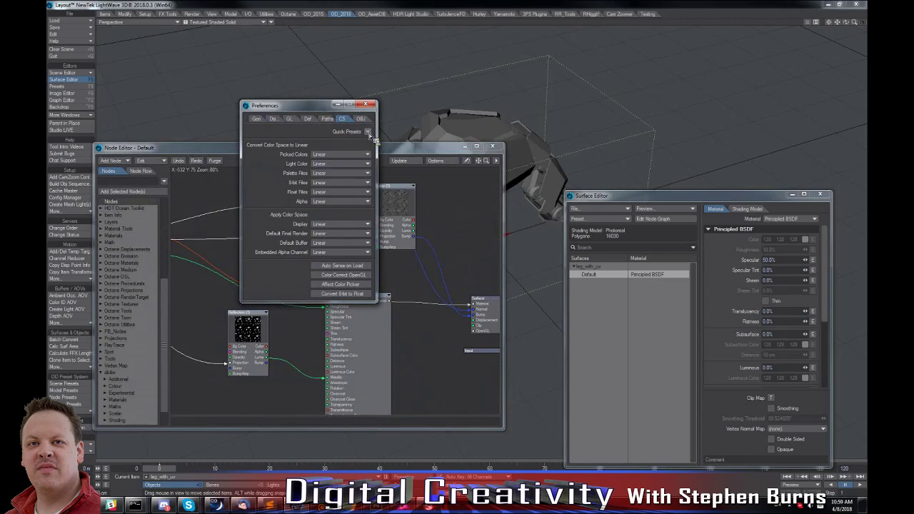
left_click(366, 106)
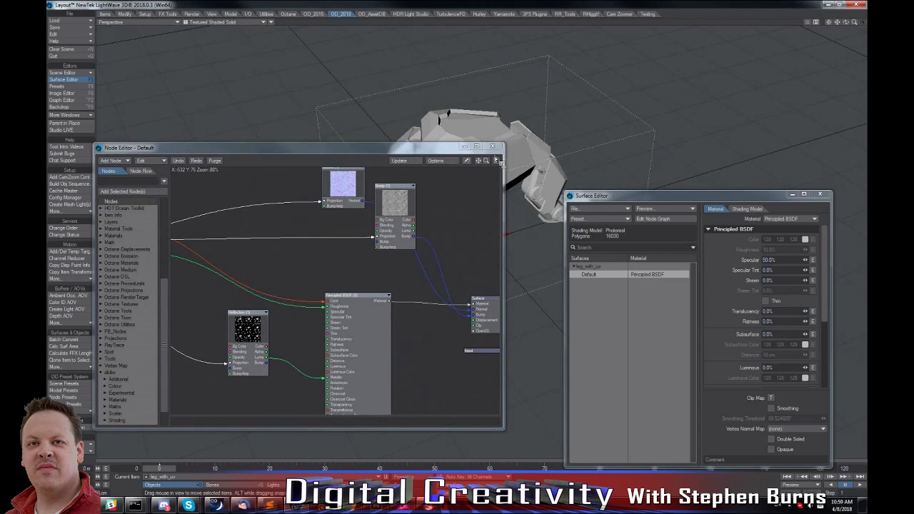
Close the node network and set the perspective viewport to VPR to preview the textured model.
left_click(492, 146)
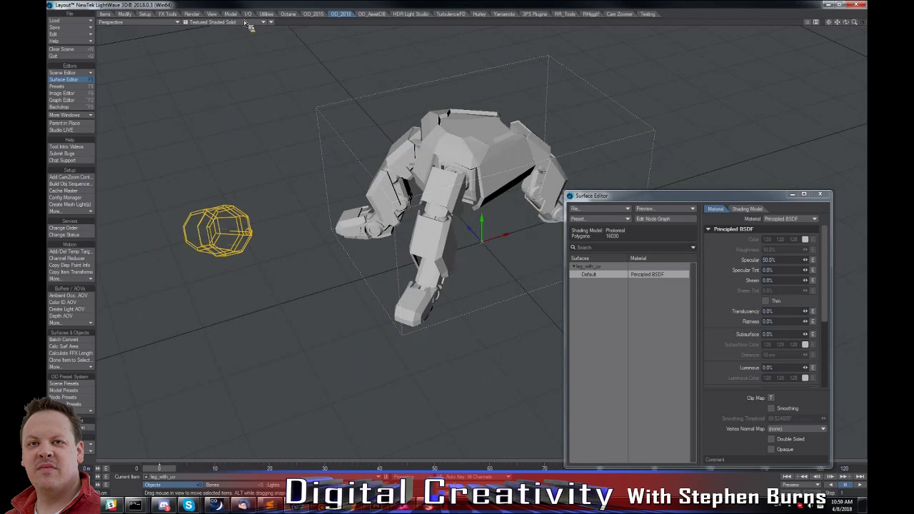
left_click(243, 63)
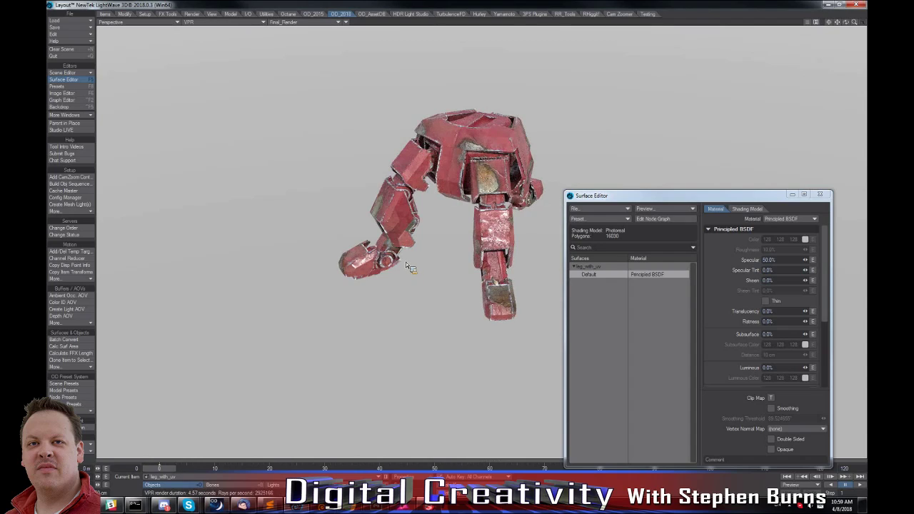
left_click_drag(442, 285, 479, 257, "alt")
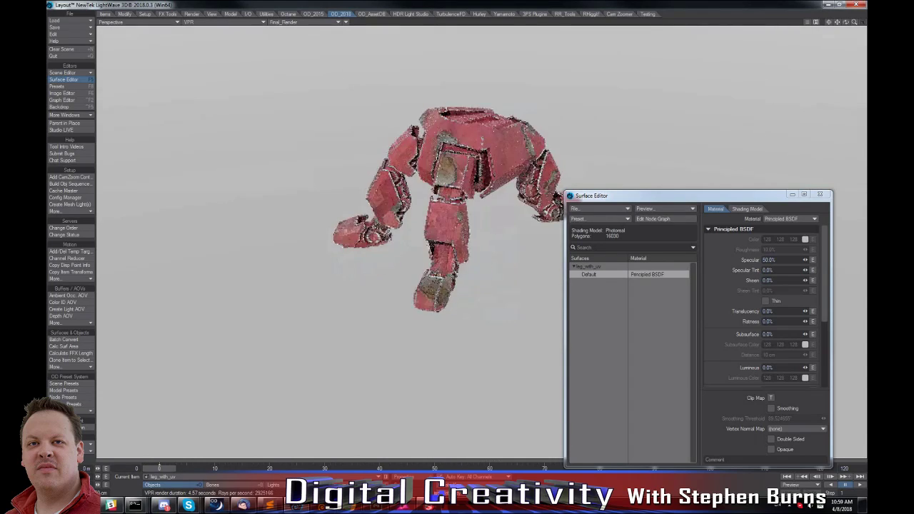
Switch to Substance Painter, add a new top layer and hand-paint white LW letters on the body's side panel.
key("alt+Tab")
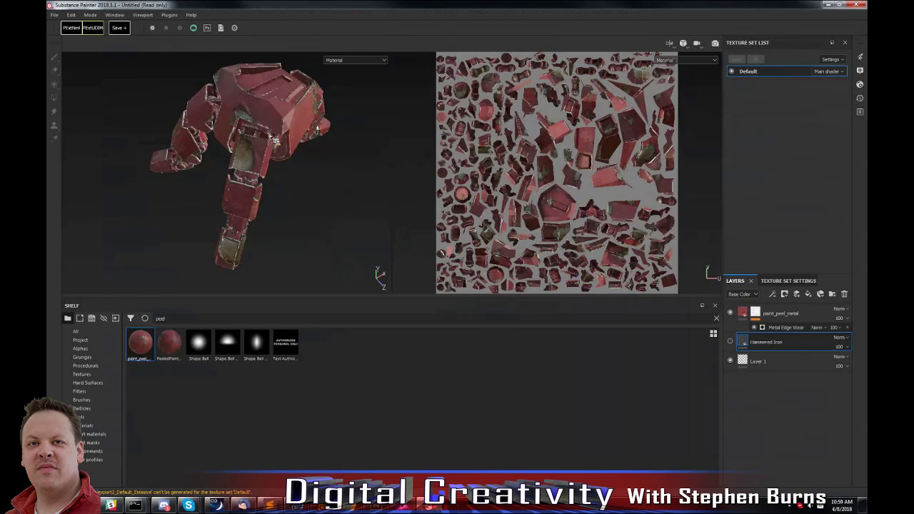
left_click(797, 294)
left_click_drag(777, 343, 758, 311)
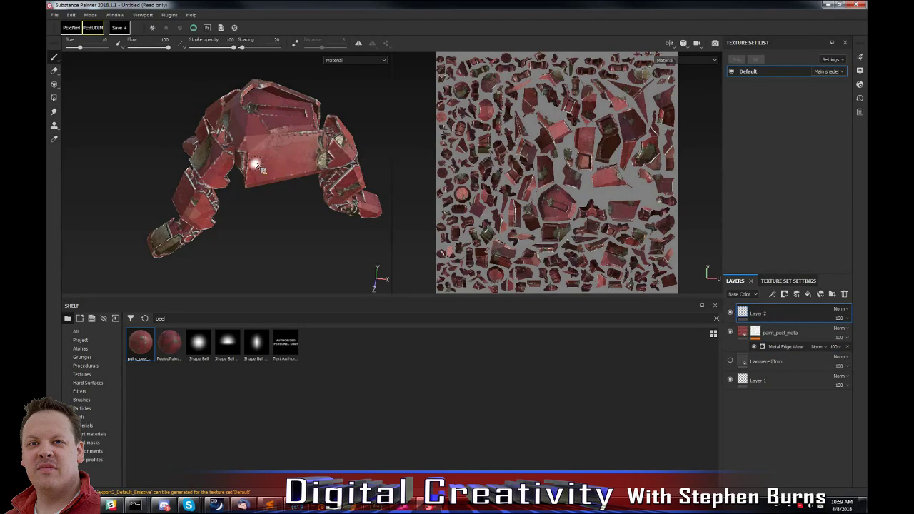
scroll(265, 156, "up", 1)
right_click_drag(266, 156, 267, 157, "ctrl")
mouse_move(259, 152)
left_mouse_down()
mouse_move(256, 178)
mouse_move(277, 174)
mouse_move(319, 140)
left_mouse_up()
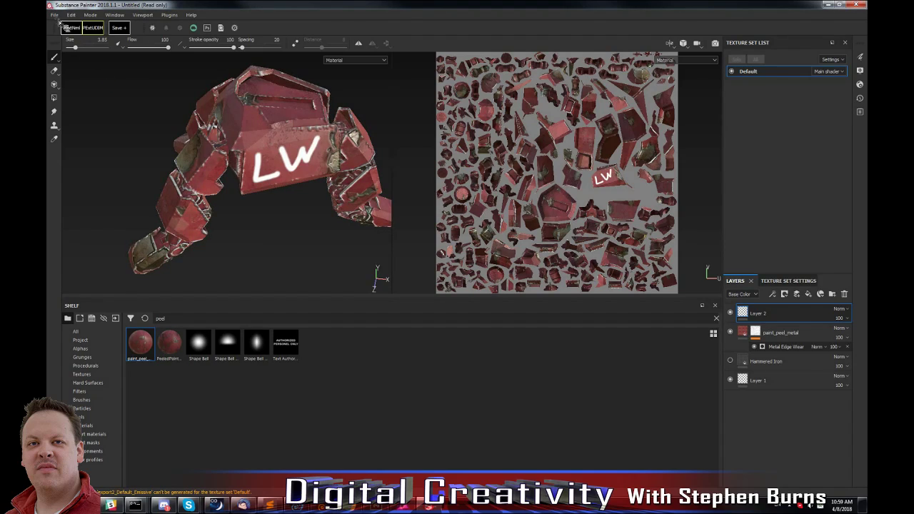
Re-export the Default texture set at 2048x2048 with the PBR MetalRough configuration and return to LightWave Layout.
left_click(54, 14)
left_click(93, 157)
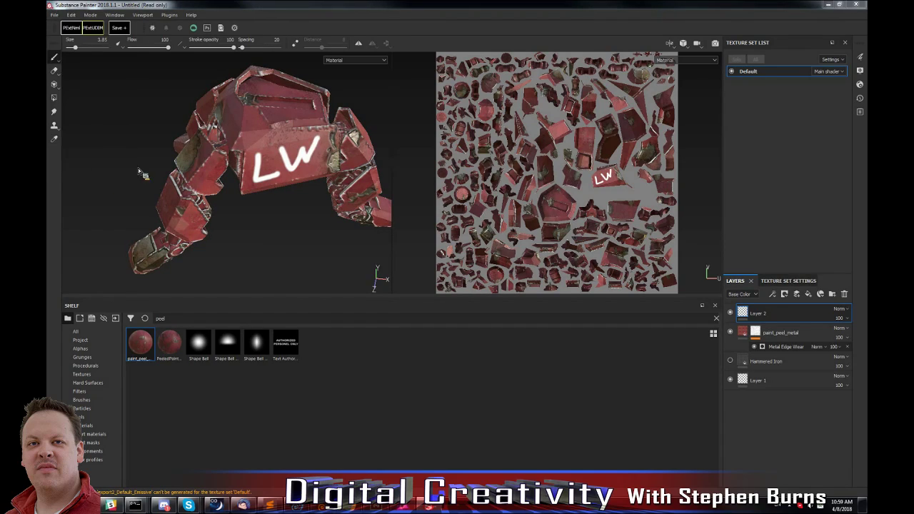
left_click(576, 397)
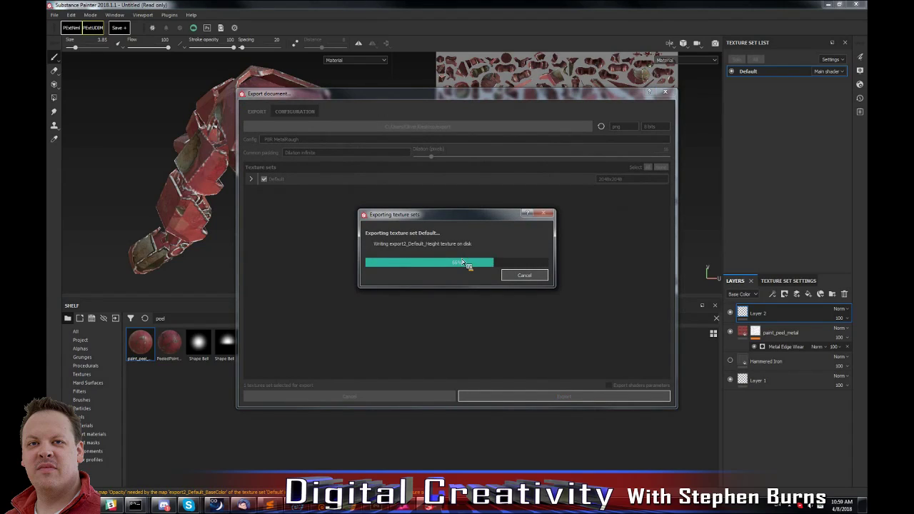
left_click(477, 262)
key("alt+Tab")
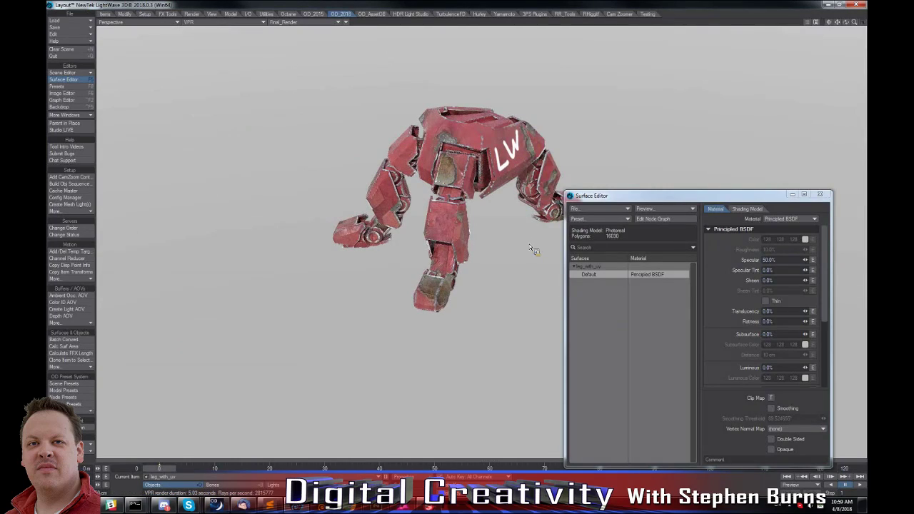
Examine the export2 texture maps in the Image Editor and inspect the updated VPR render from several angles.
left_click(74, 94)
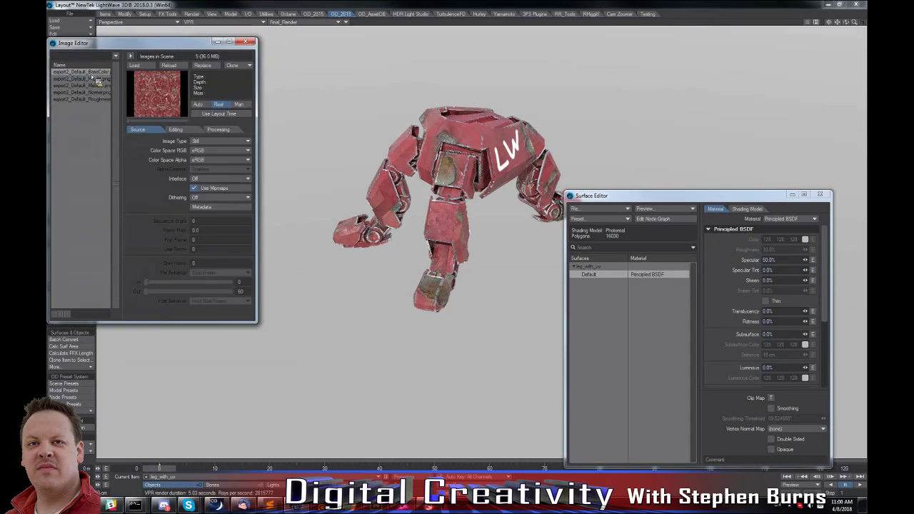
left_click(92, 85)
left_click(91, 92)
left_click(93, 98)
key("F6")
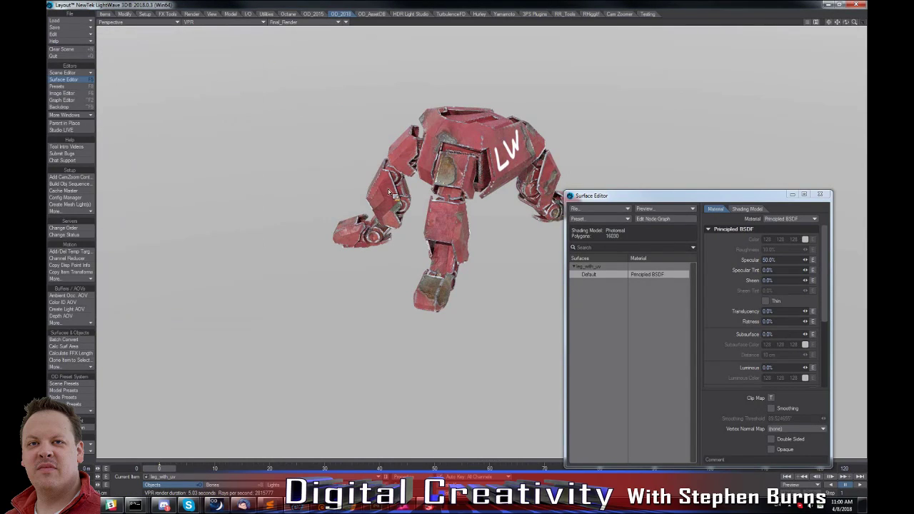
left_click_drag(388, 191, 383, 189, "alt")
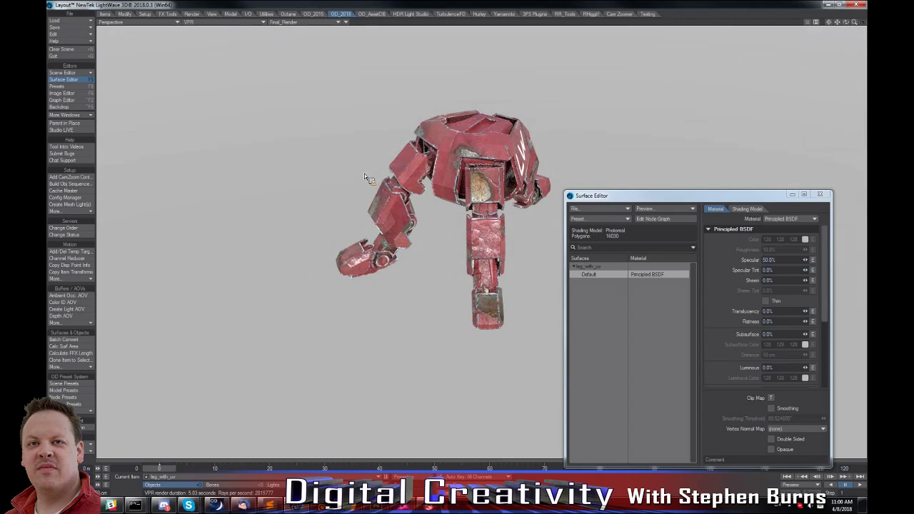
left_click_drag(514, 153, 542, 140, "alt")
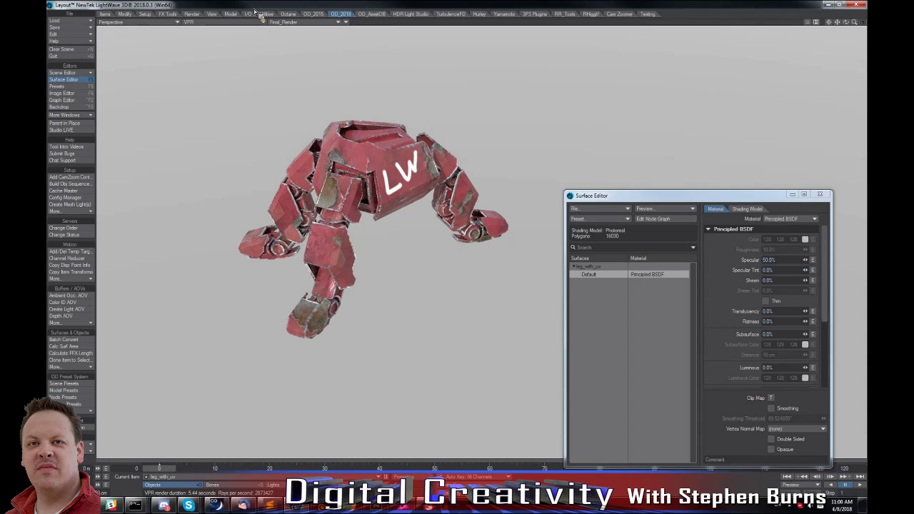
Preview the Raw_RGB buffer in the VPR viewport and return it to Final_Render.
left_click(291, 23)
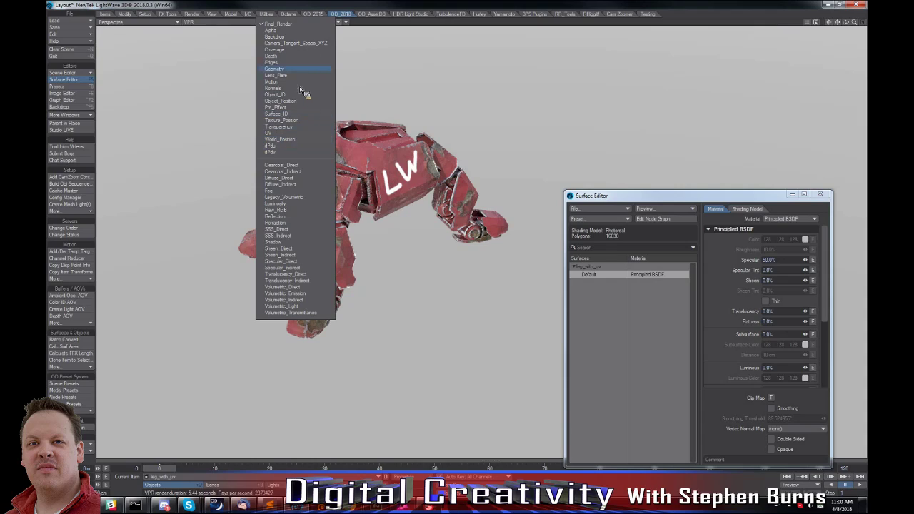
left_click(303, 210)
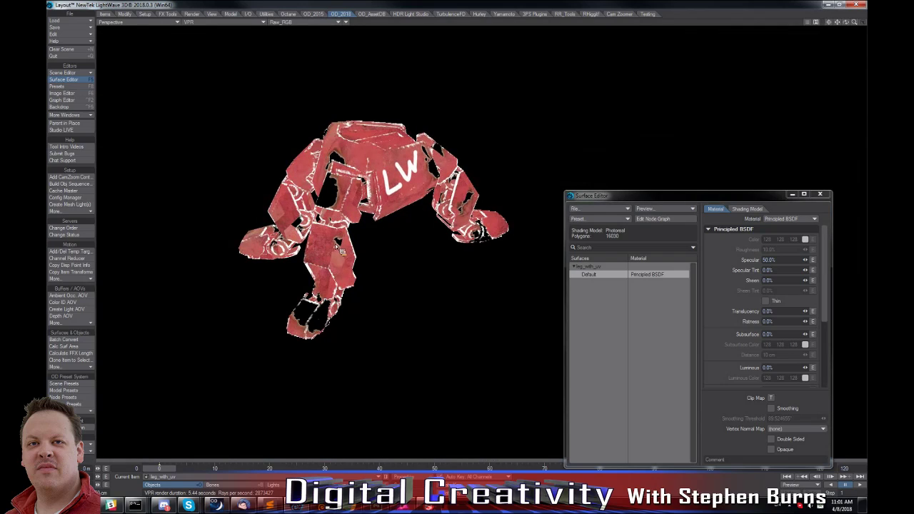
left_click(295, 22)
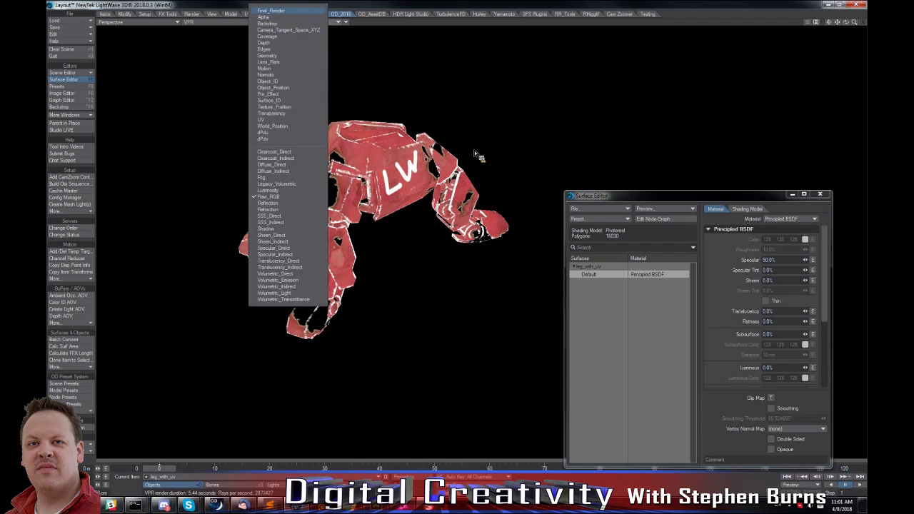
left_click(287, 12)
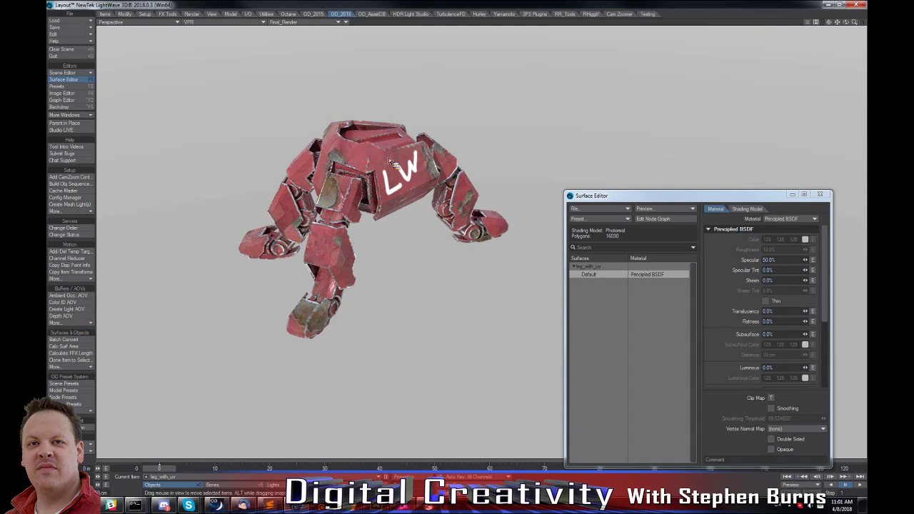
Add a ground plane under the robot, enlarge it beyond the feet, and move the Surface Editor clear of the model.
left_click(230, 15)
left_click(80, 154)
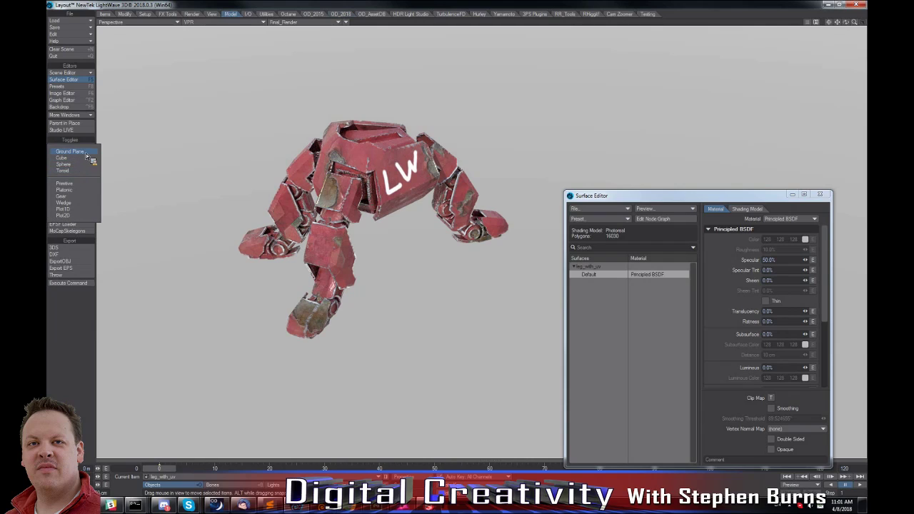
left_click(85, 154)
left_click(103, 226)
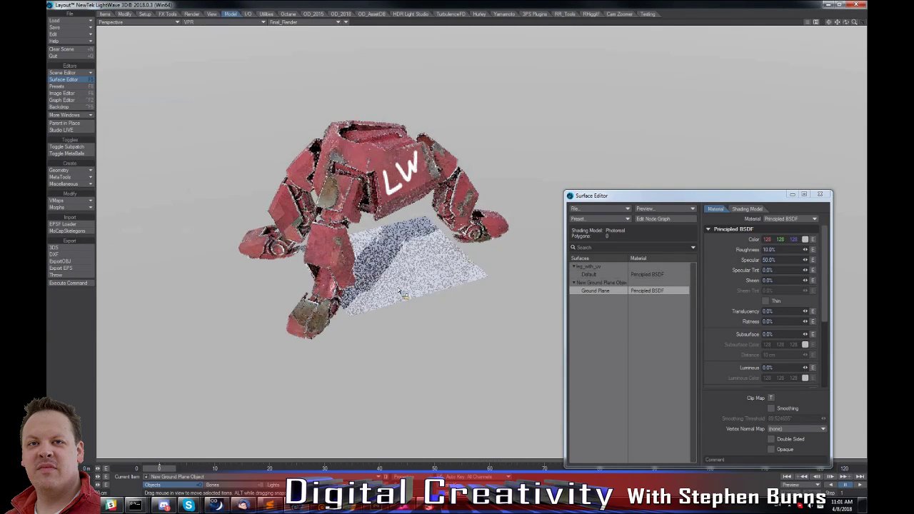
key("shift+h")
mouse_move(351, 330)
left_mouse_down()
mouse_move(342, 337)
mouse_move(339, 325)
left_mouse_up()
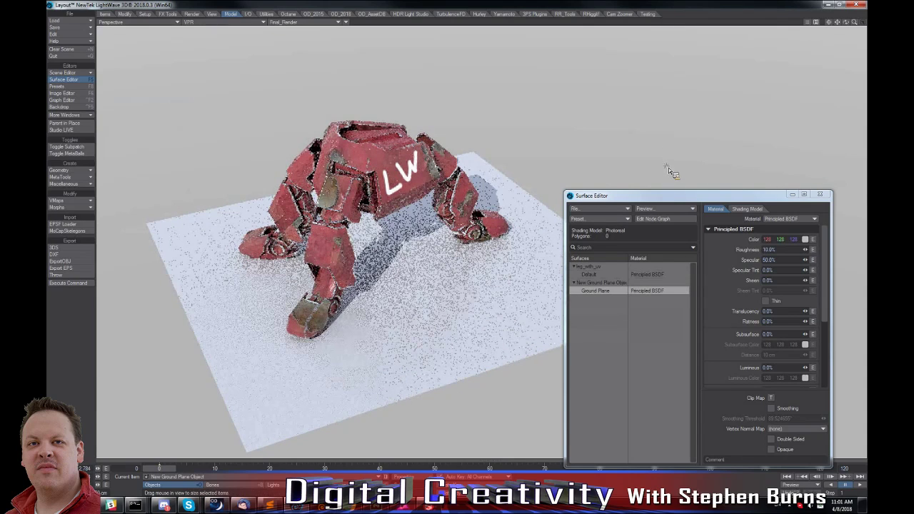
left_click_drag(669, 195, 687, 76)
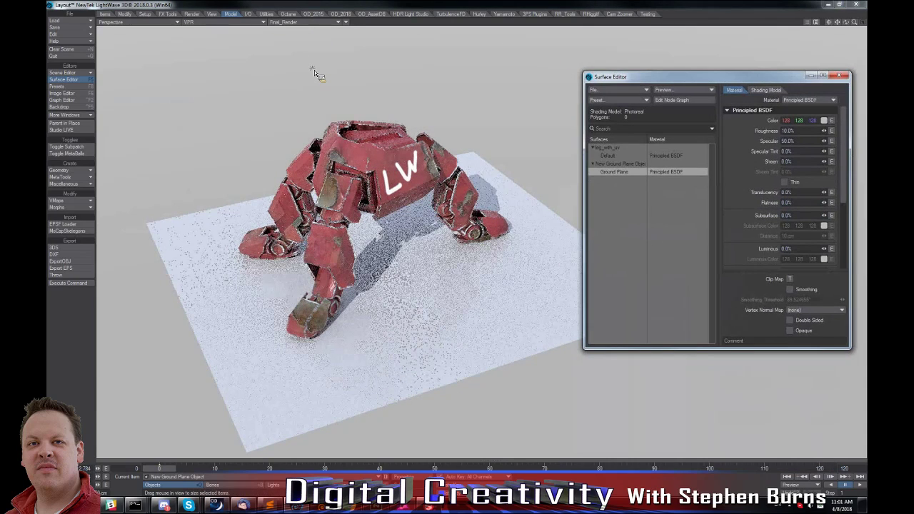
Open the Scene Editor and place it over the lower part of the Surface Editor.
left_click(315, 22)
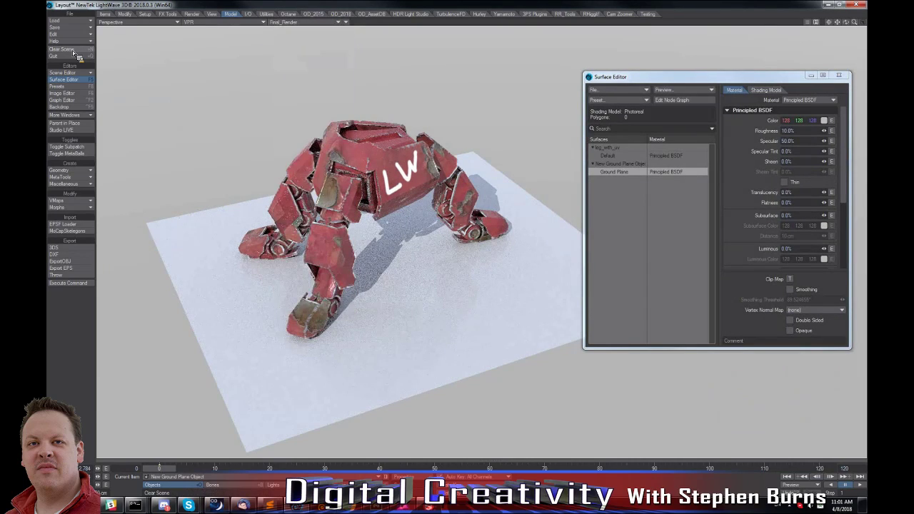
left_click(62, 72)
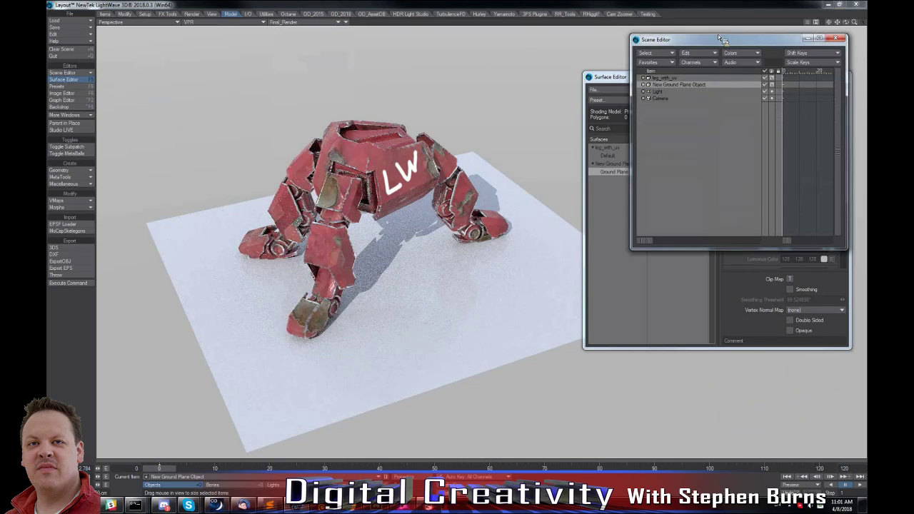
left_click_drag(721, 40, 711, 231)
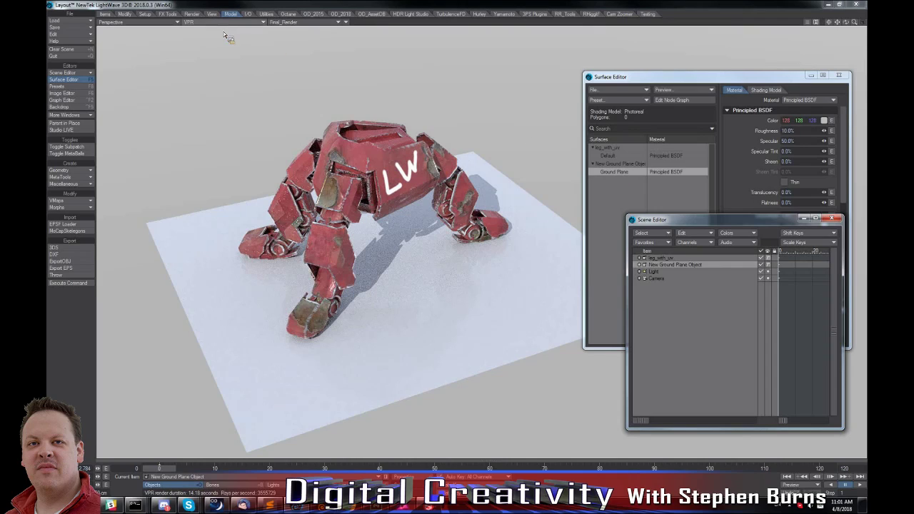
Examine the buffer list and the custom buffer creation options in Render Properties.
key("ctrl+F6")
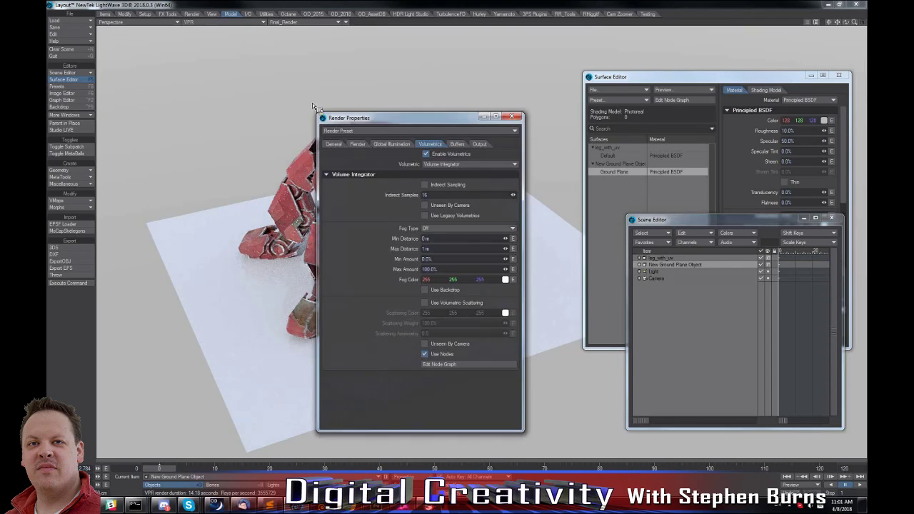
left_click(459, 144)
left_click(349, 153)
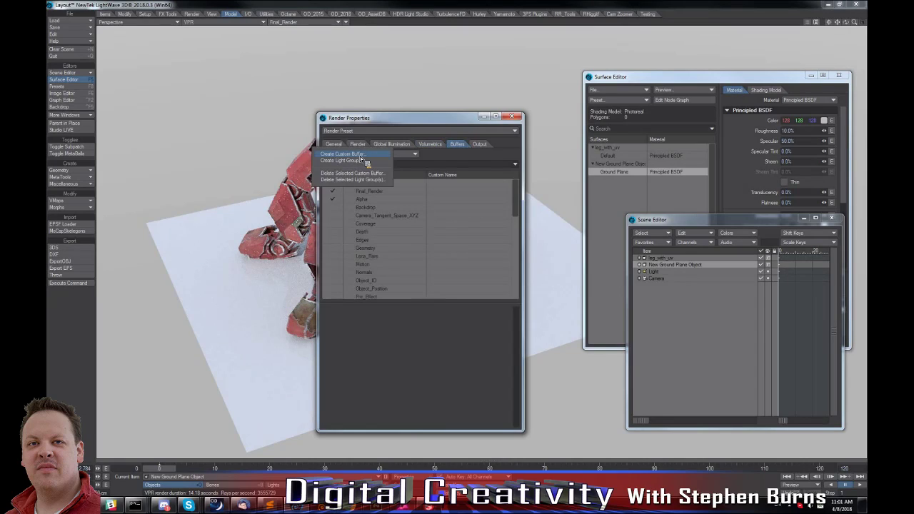
left_click(460, 156)
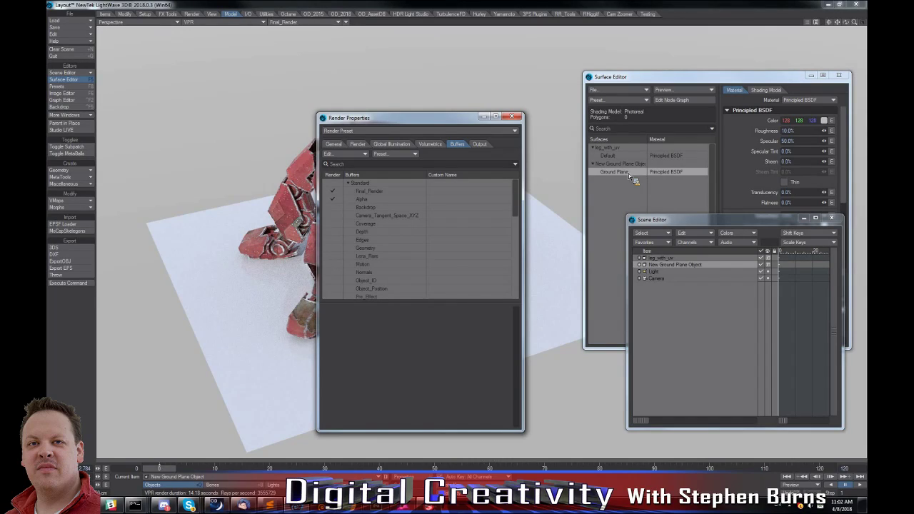
left_click(512, 116)
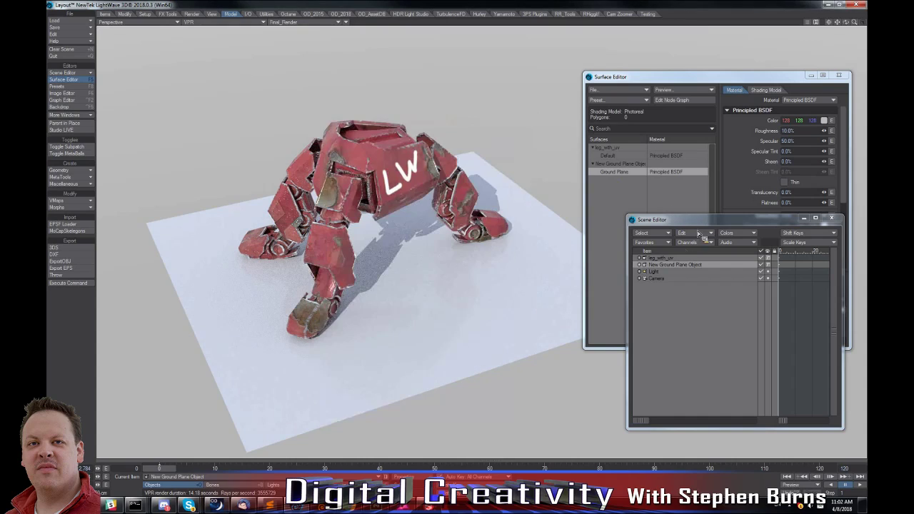
Add an AmbientOcclusion AOV in Infinite mode to leg_with_uv and the ground plane, and display GRP_AmbientOcclusion in the viewport.
left_click(669, 261)
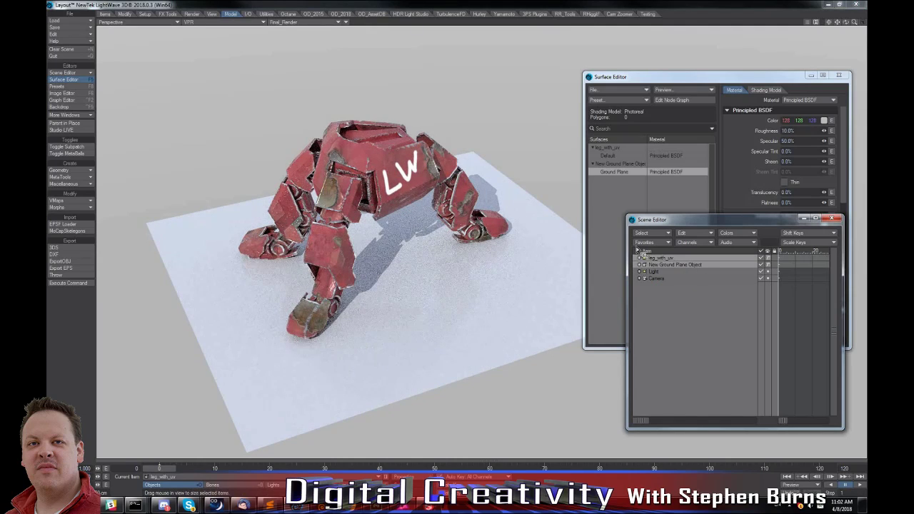
left_click(341, 14)
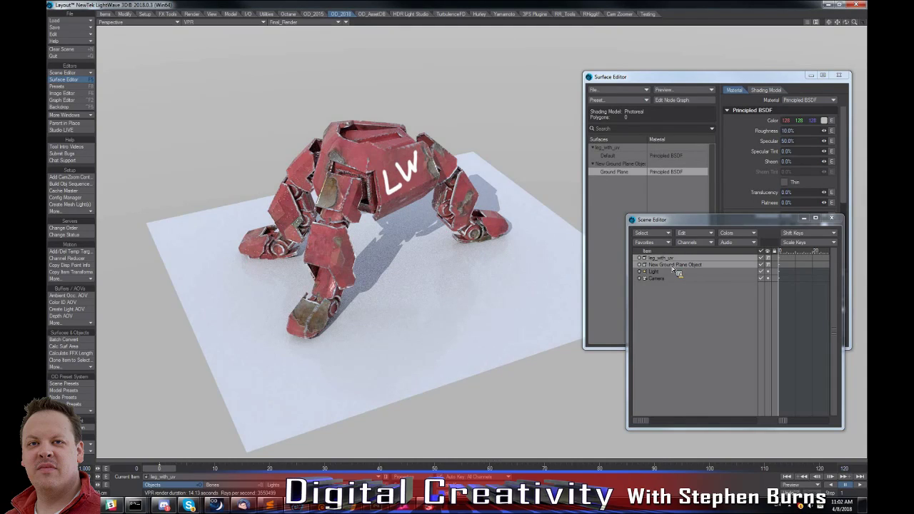
left_click(70, 296)
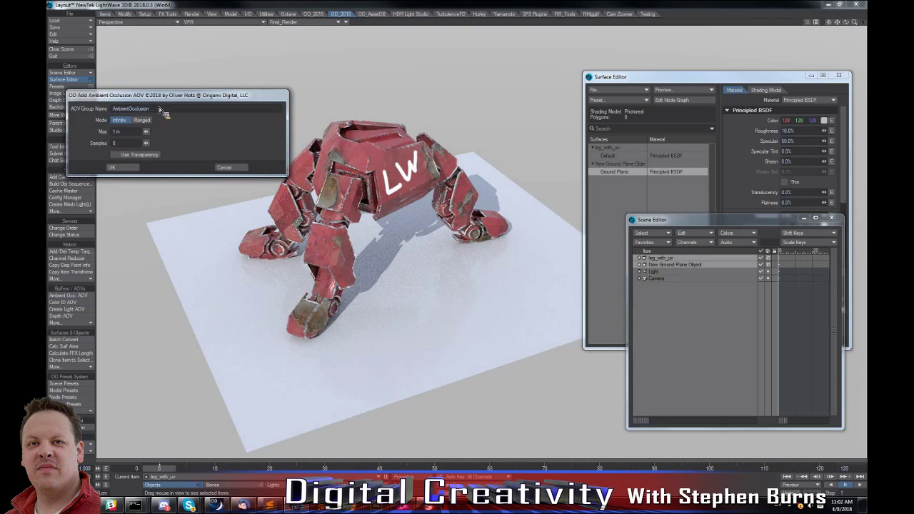
left_click(129, 167)
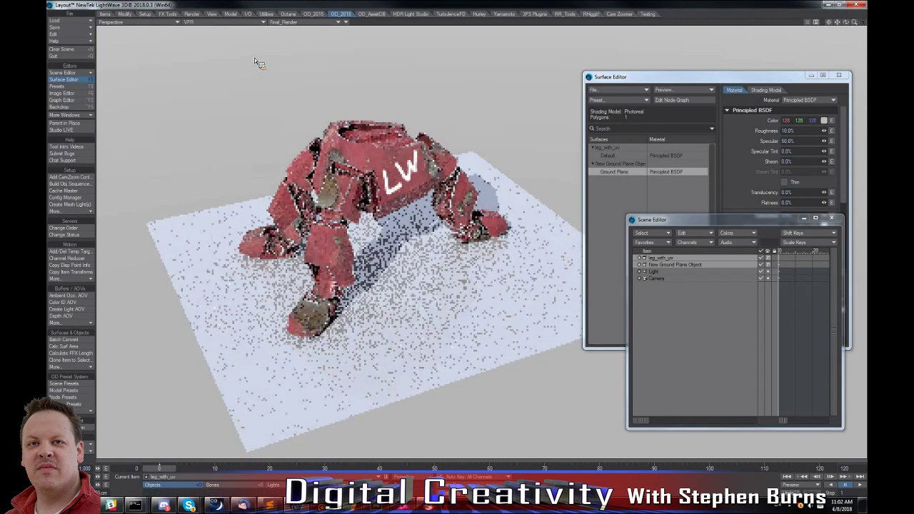
left_click(297, 22)
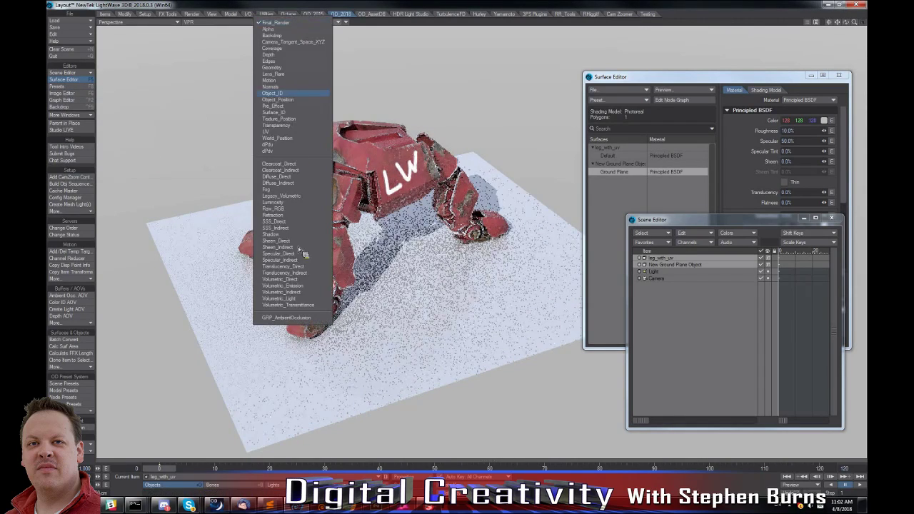
left_click(286, 318)
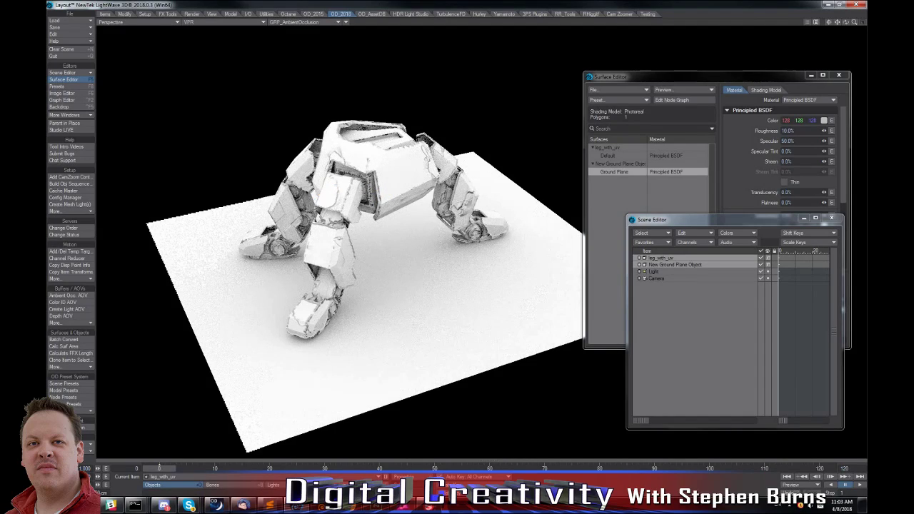
Change the camera to a Surface Baking Camera using the leg_with_uv mesh and the export2_uv UV map.
key("shift+c")
key("p")
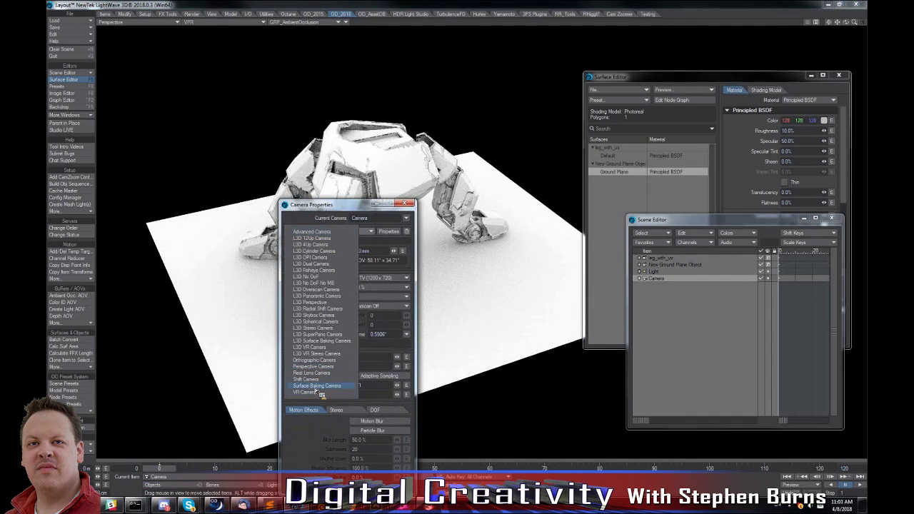
left_click(315, 390)
left_click(557, 279)
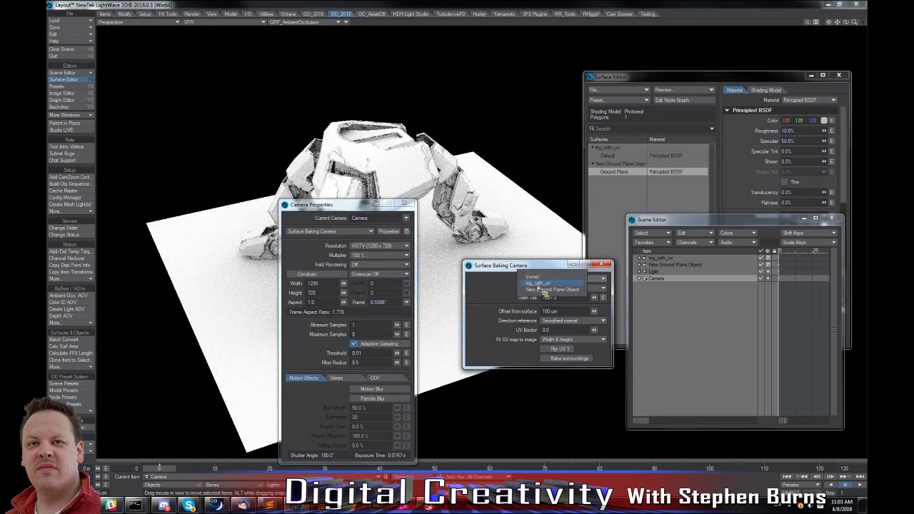
left_click(539, 285)
left_click(560, 289)
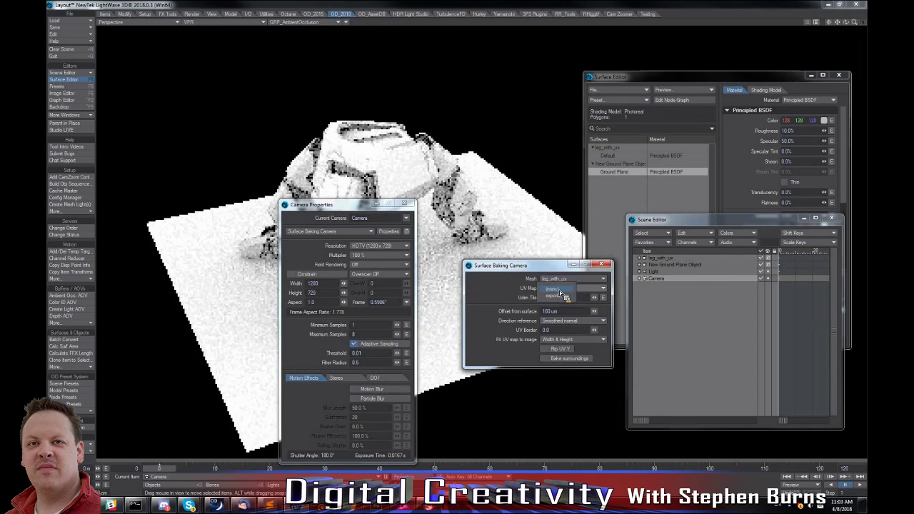
left_click(557, 295)
Set the camera resolution to 1024 by 1024.
left_click(313, 283)
type("1")
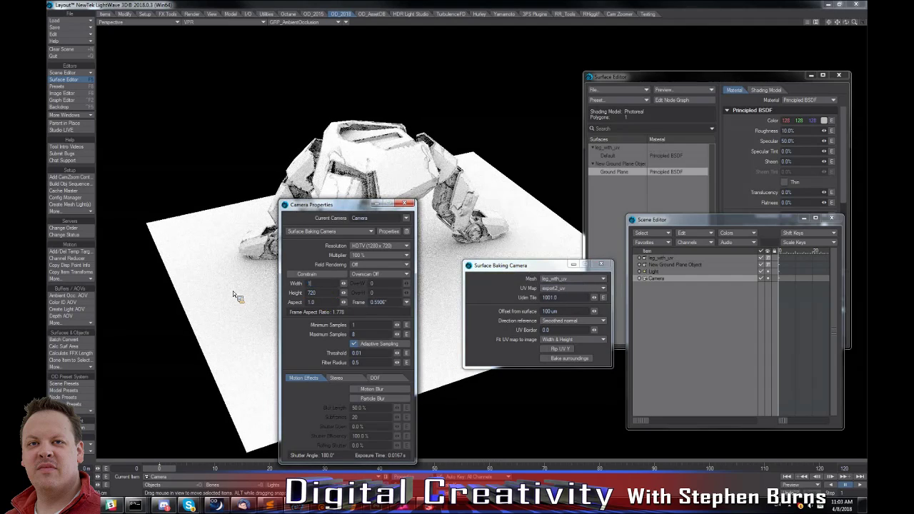
type("024")
key("Tab")
type("124")
key("Tab")
key("shift+Tab")
type("1024")
View the scene through the camera to inspect the ambient occlusion laid out on the UV map.
left_click(142, 22)
mouse_move(140, 67)
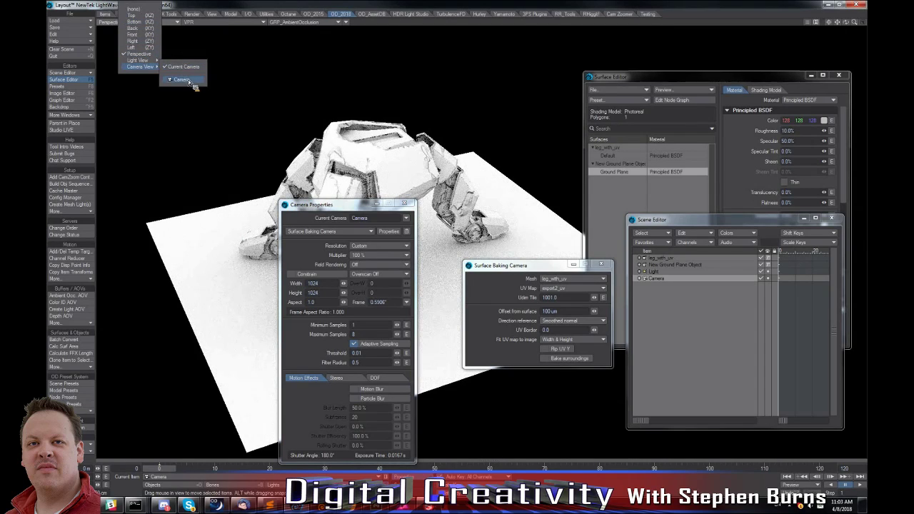
left_click(187, 80)
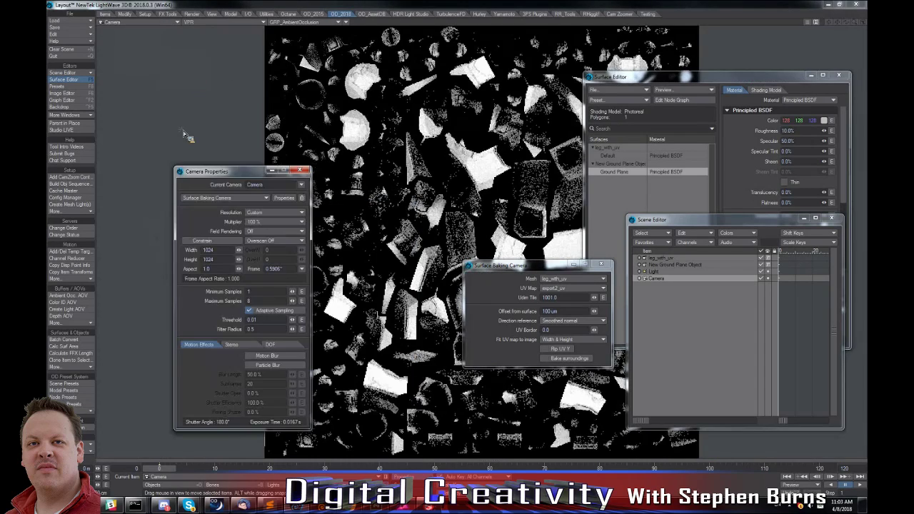
left_click_drag(677, 79, 693, 76)
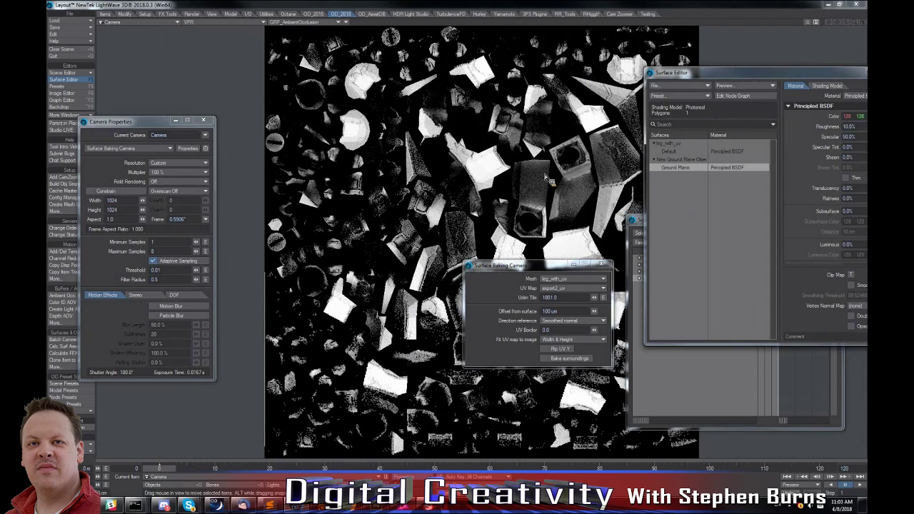
Change the camera type to Perspective Camera and return the viewport to the perspective view.
left_click(145, 149)
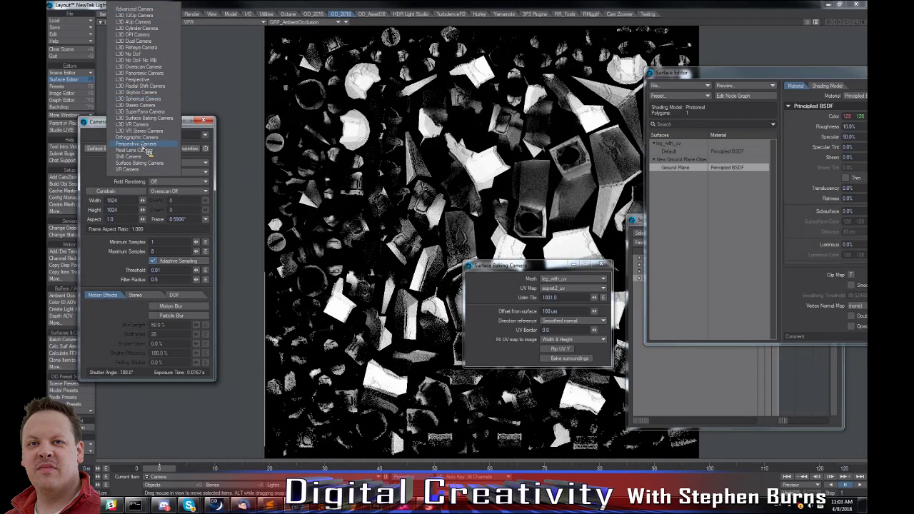
left_click(143, 146)
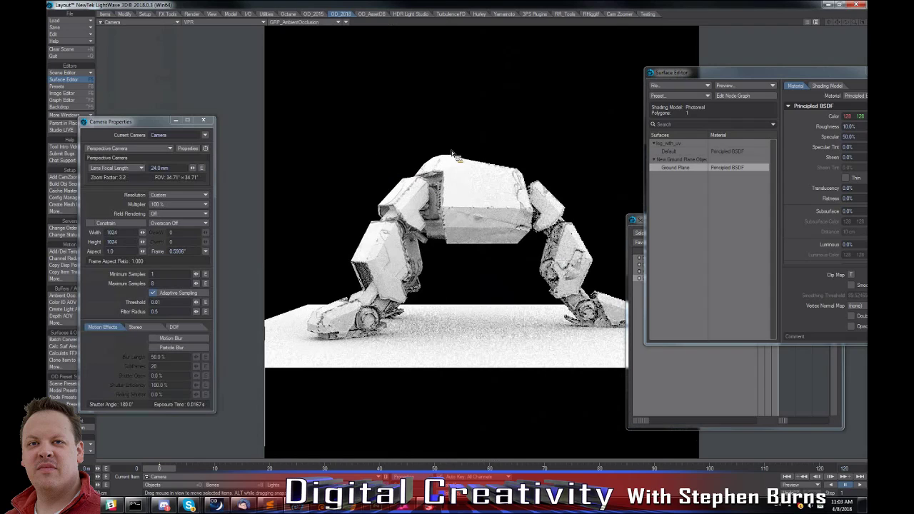
key("4")
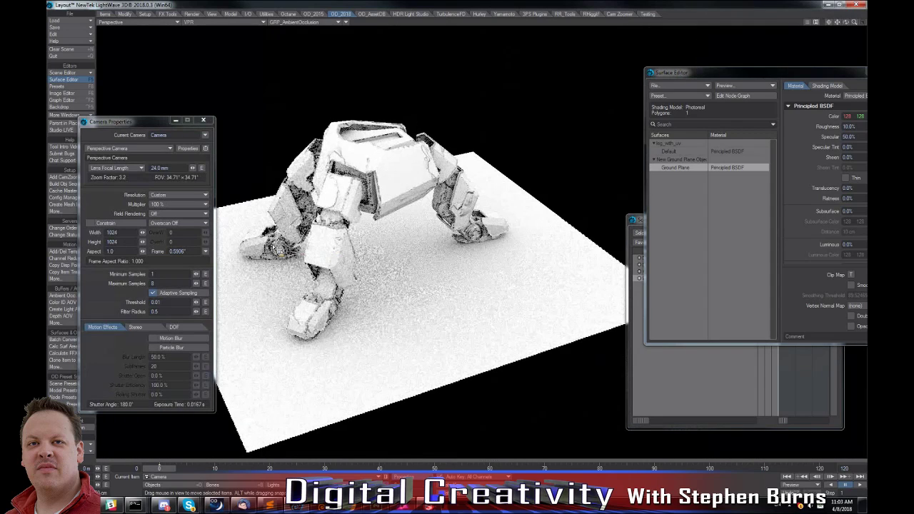
left_click_drag(153, 125, 174, 90)
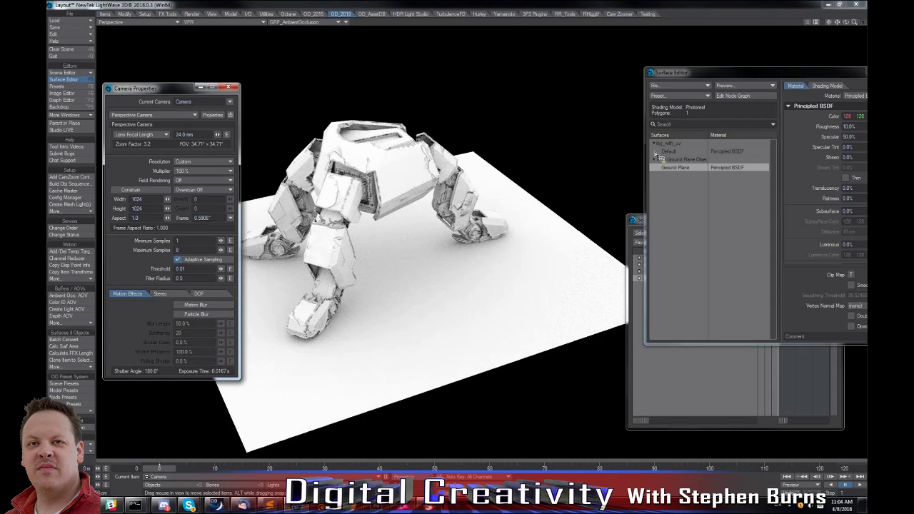
Select leg_with_uv and the ground plane in the Scene Editor and add Per Object AOVs for them.
left_click(692, 360)
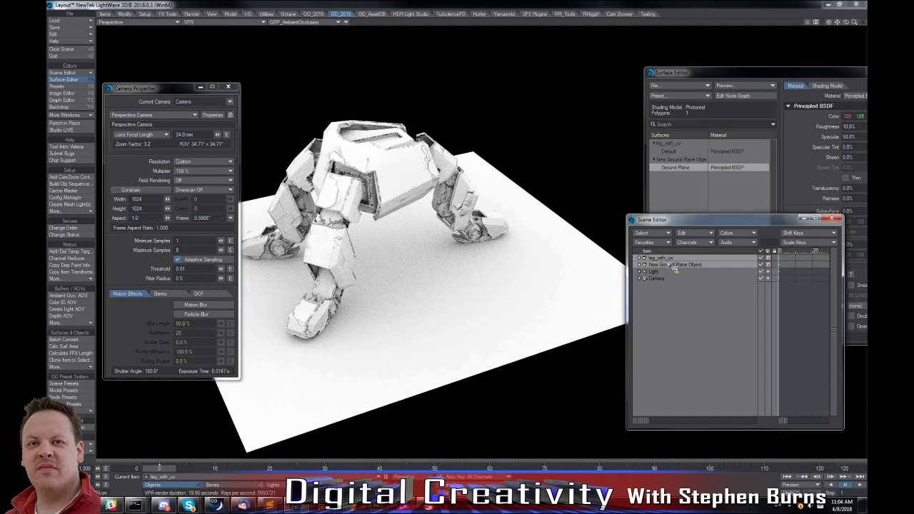
left_click_drag(670, 265, 481, 277)
left_click_drag(91, 320, 81, 326)
left_click(81, 325)
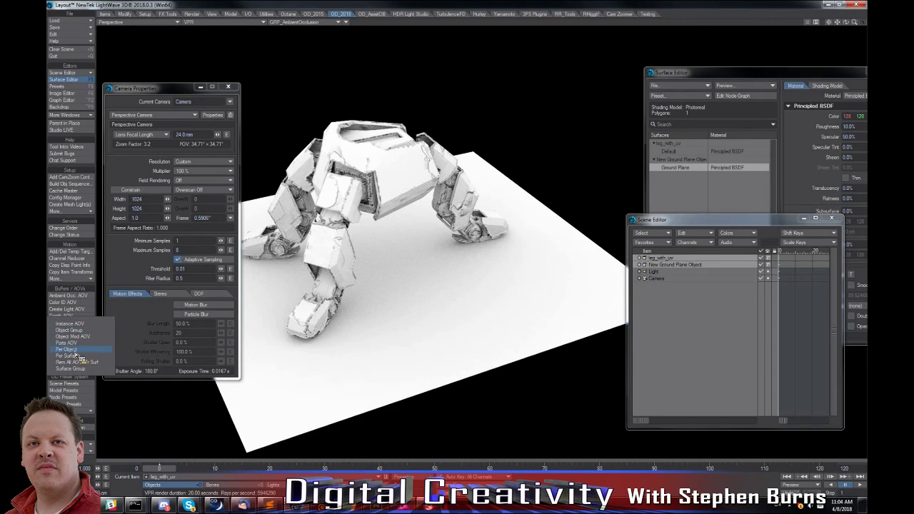
left_click(75, 354)
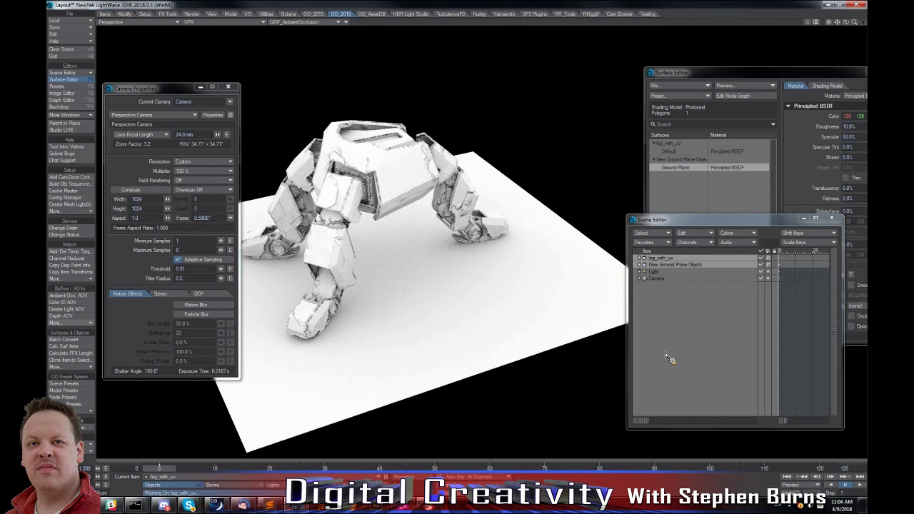
Display the per-object AOV buffer of the ground plane and that of leg_with_uv in the VPR viewport.
left_click(313, 22)
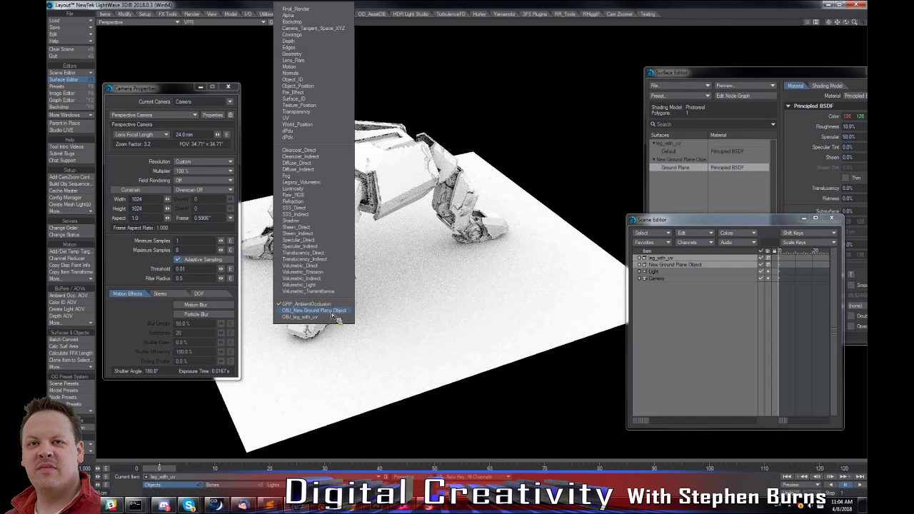
left_click(318, 311)
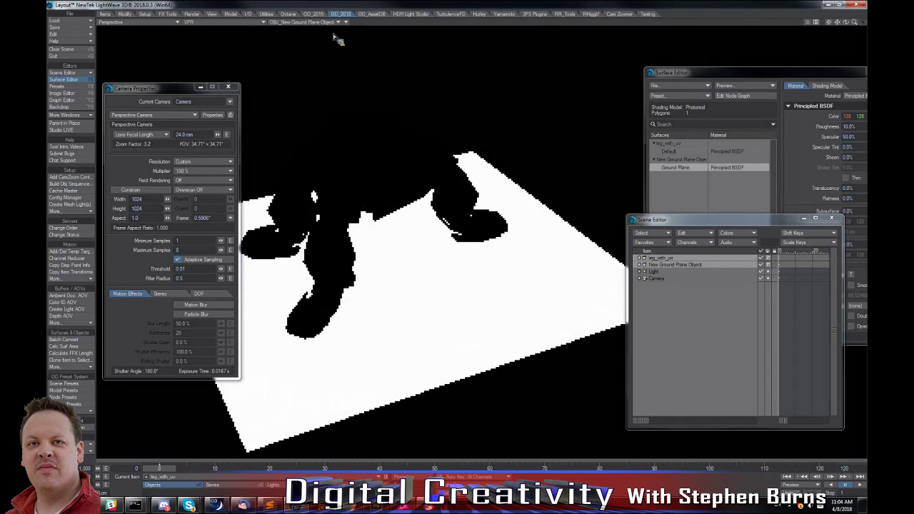
left_click(313, 22)
left_click(314, 305)
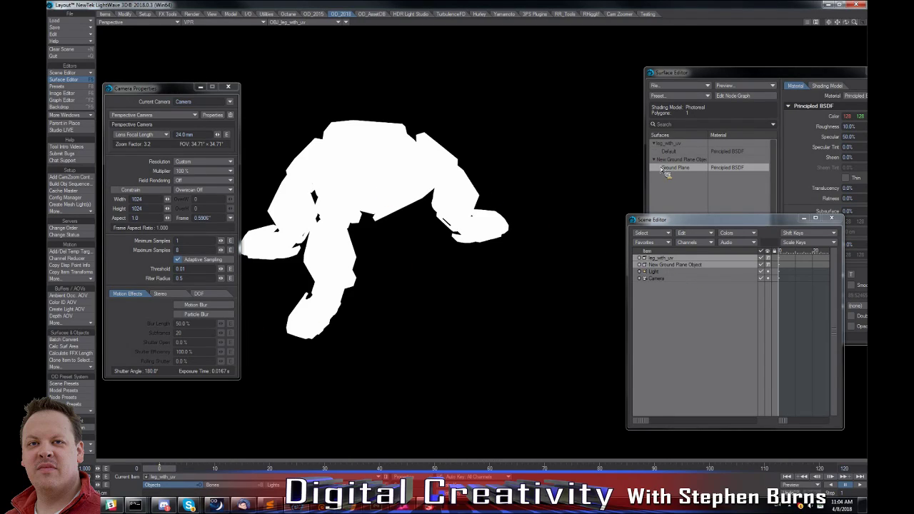
left_click(77, 368)
left_click(148, 371)
left_click(71, 322)
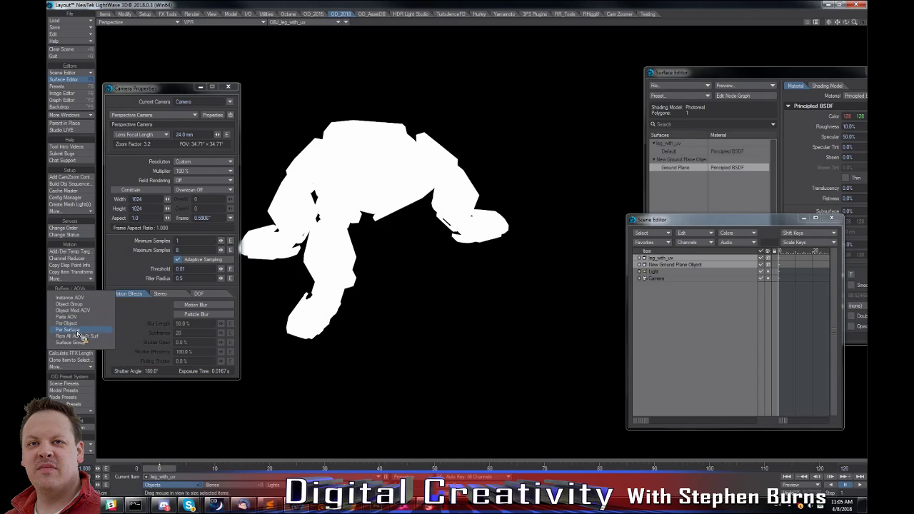
left_click(520, 285)
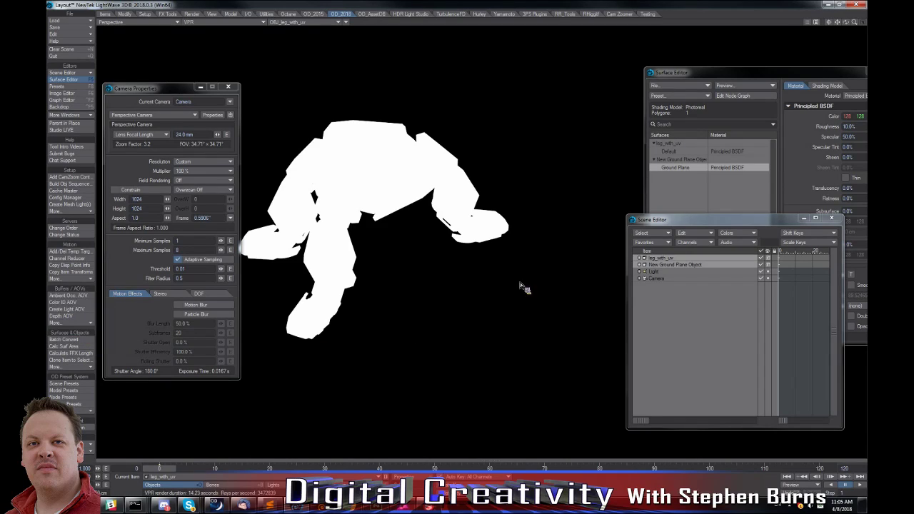
left_click(674, 152, "ctrl")
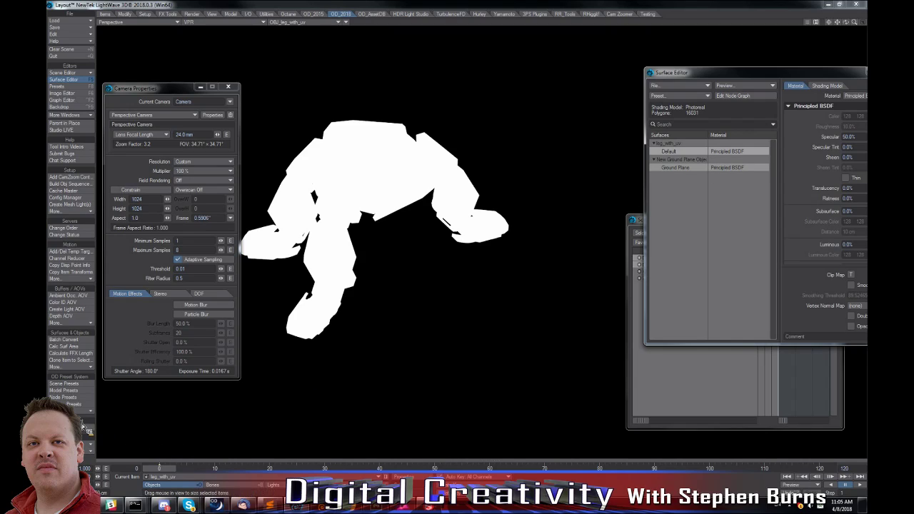
left_click(64, 323)
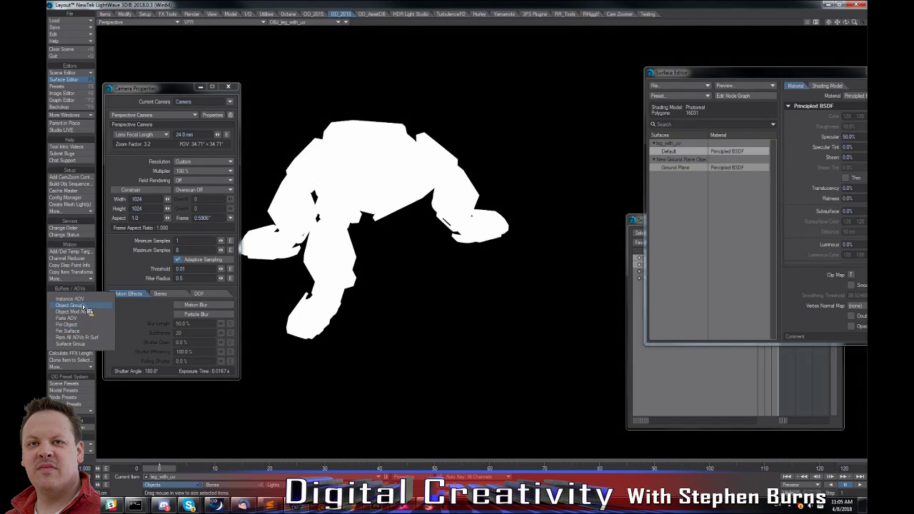
left_click(384, 301)
left_click(687, 349)
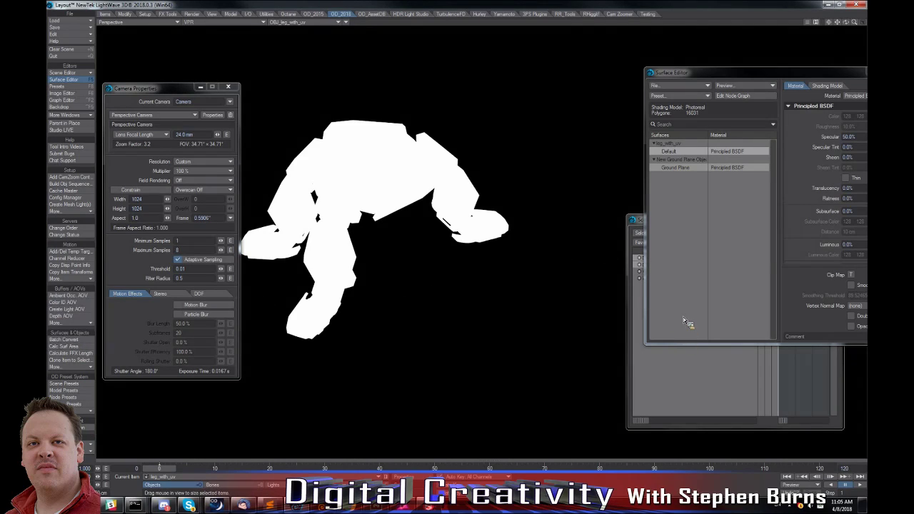
Select leg_with_uv and the ground plane, create an Object Group AOV named combined, and display its GRP_combined buffer.
left_click(672, 266)
left_click(663, 258)
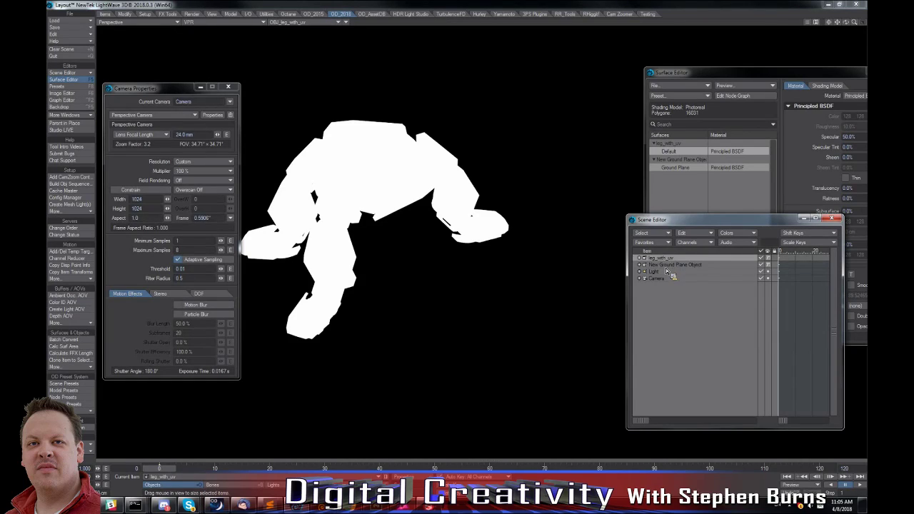
left_click(668, 267)
left_click(663, 262)
left_click(666, 266)
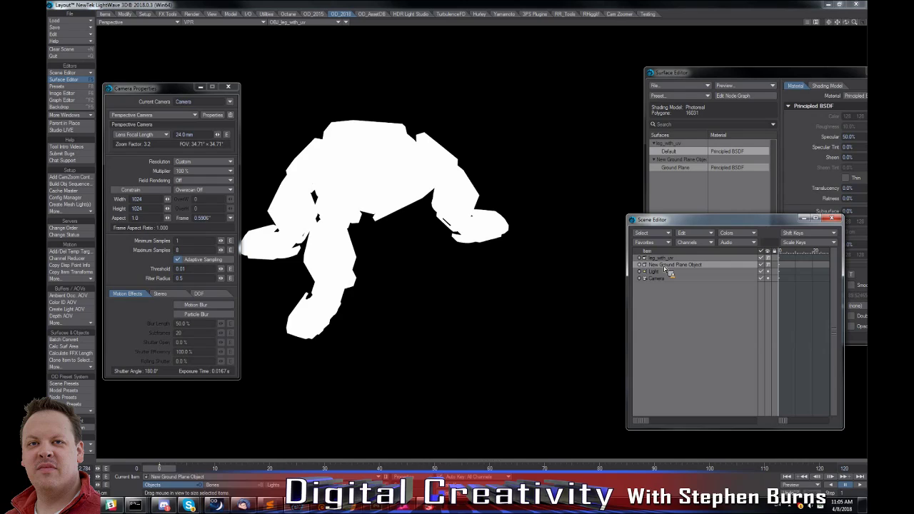
left_click(660, 258)
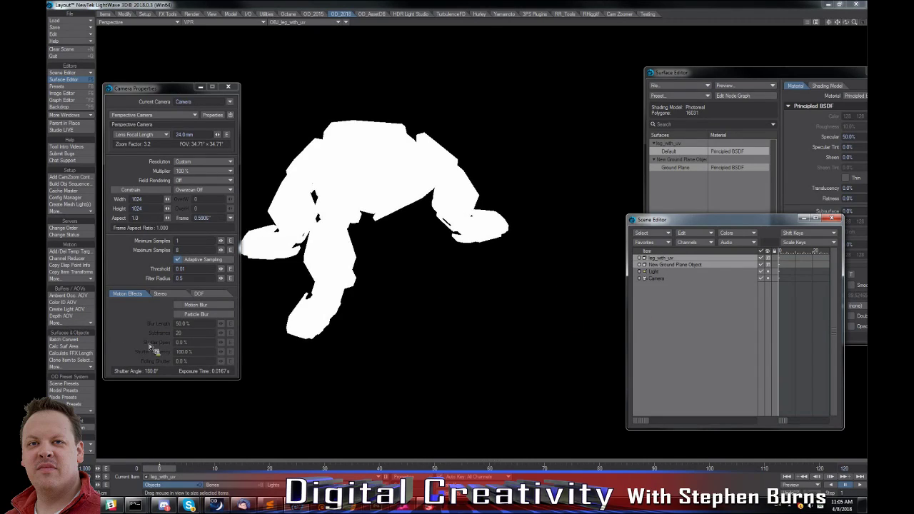
left_click(71, 323)
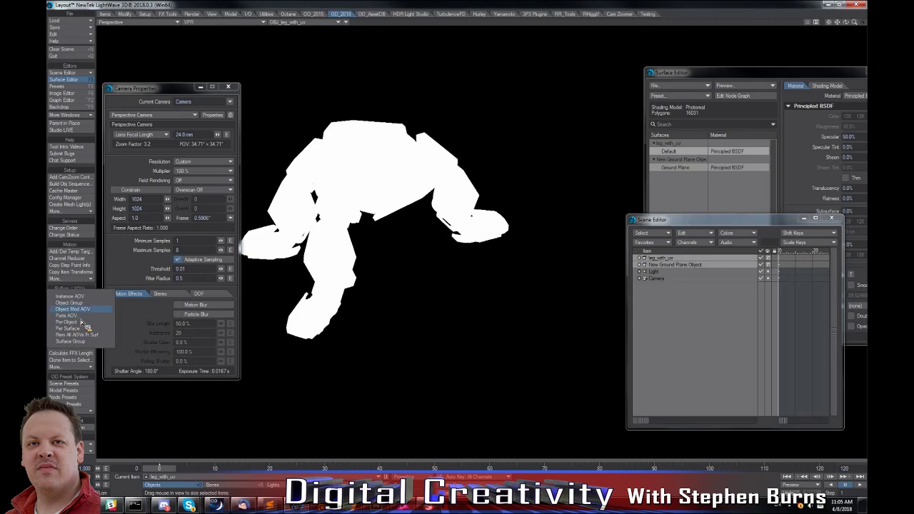
left_click(86, 309)
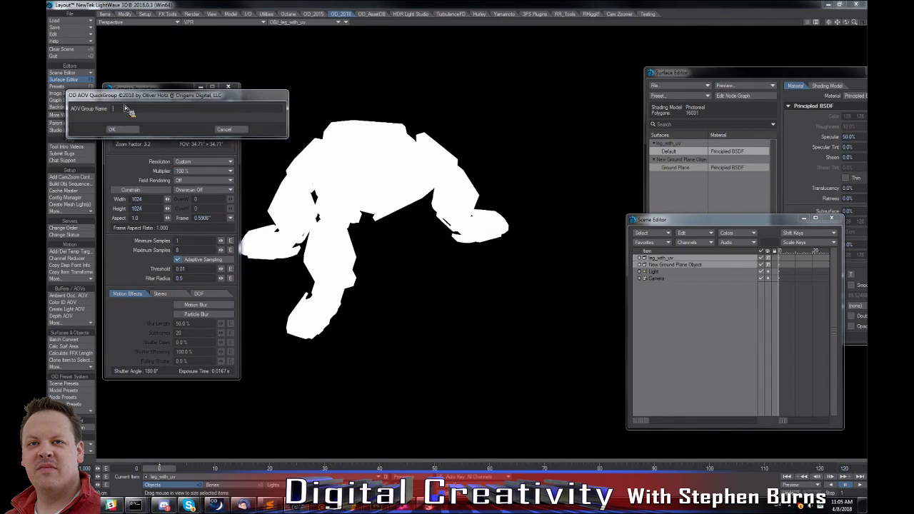
type("combined")
left_click(133, 130)
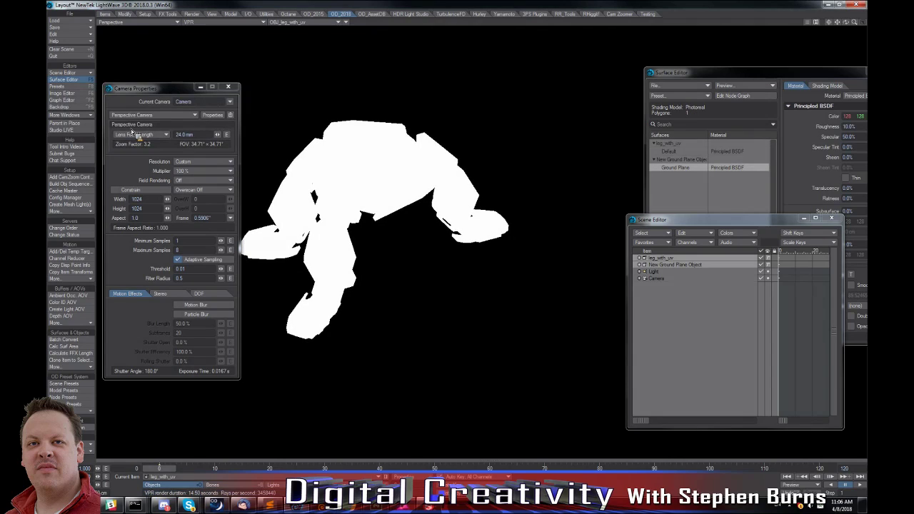
left_click(306, 23)
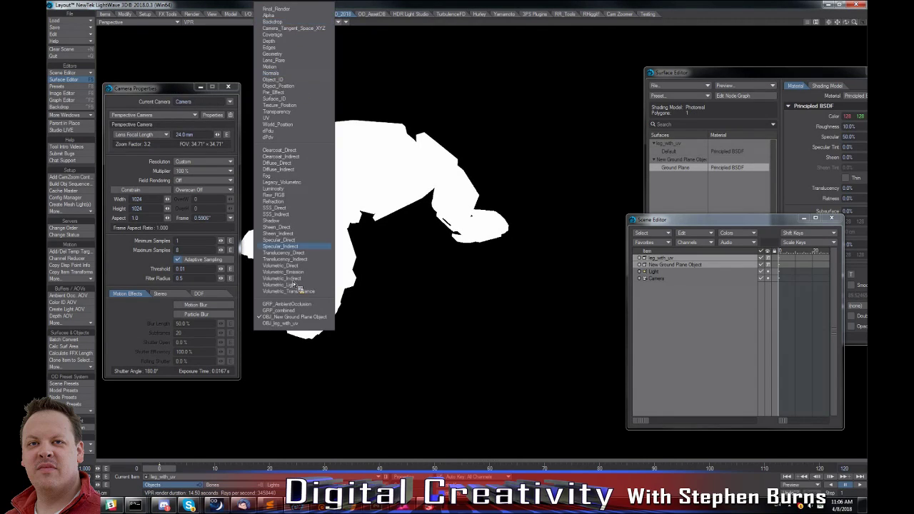
left_click(292, 311)
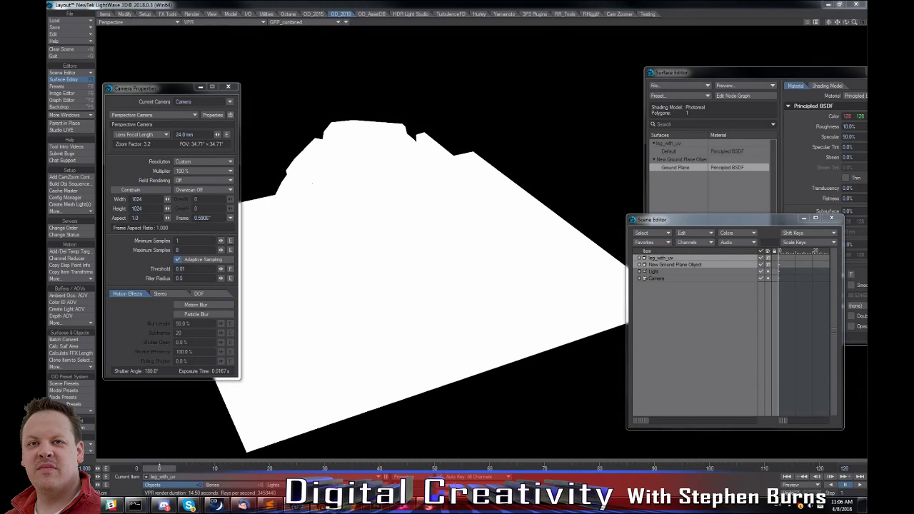
Switch to Modeler and select connected polygons of the body, leg and foot one after another to examine the model's separate parts.
key("F12")
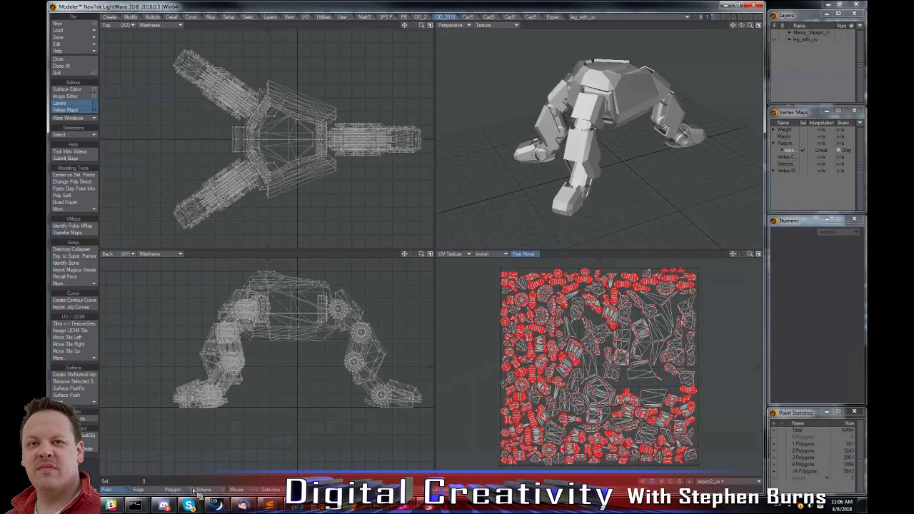
left_click(631, 95)
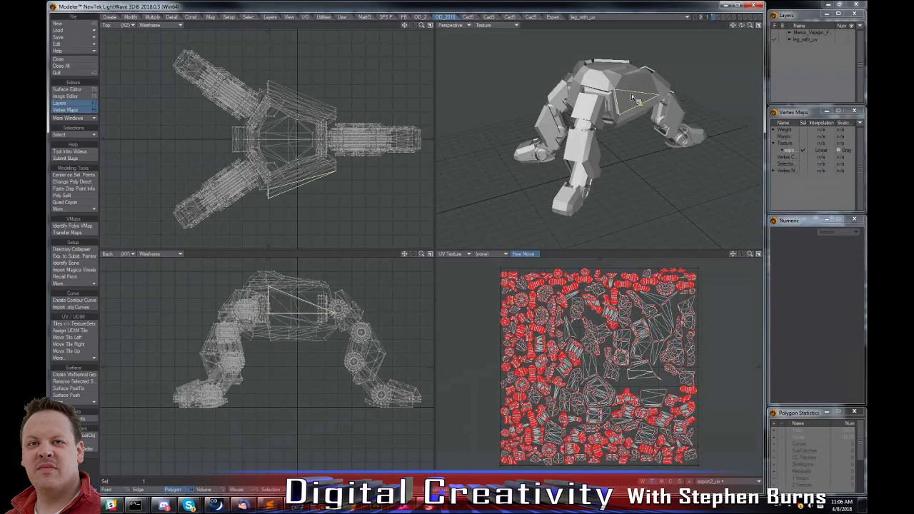
key("bracketright")
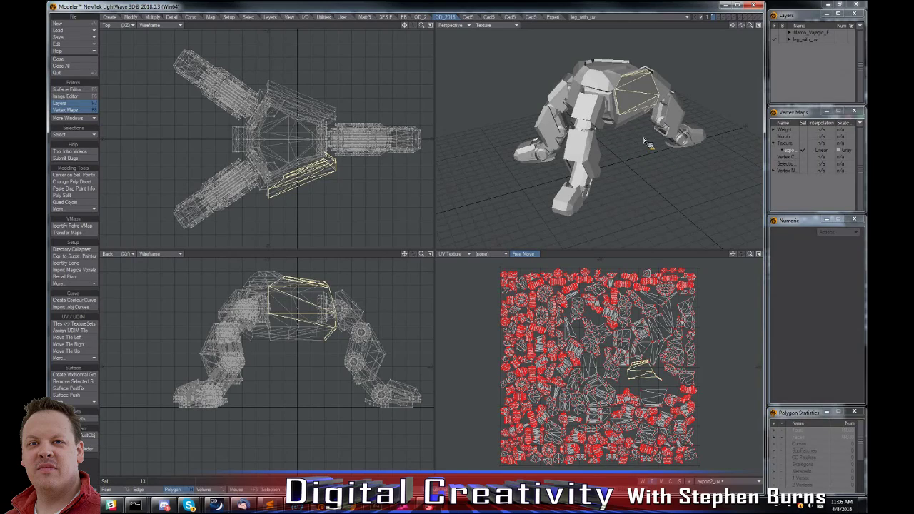
key("slash")
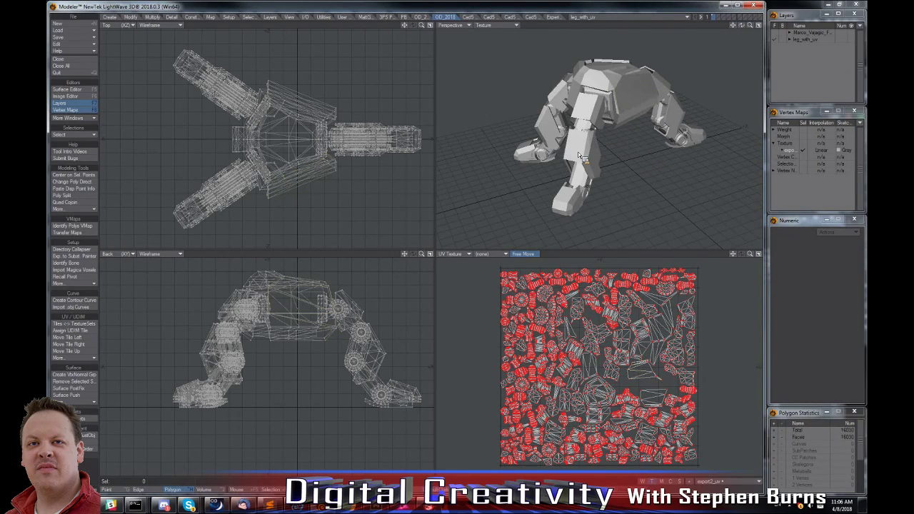
left_click(590, 189)
key("bracketright")
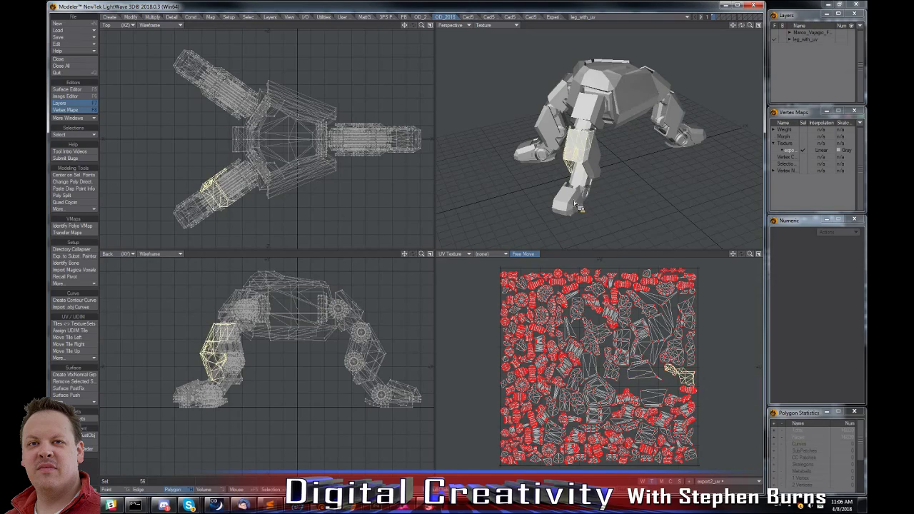
key("slash")
left_click(573, 197)
key("bracketright")
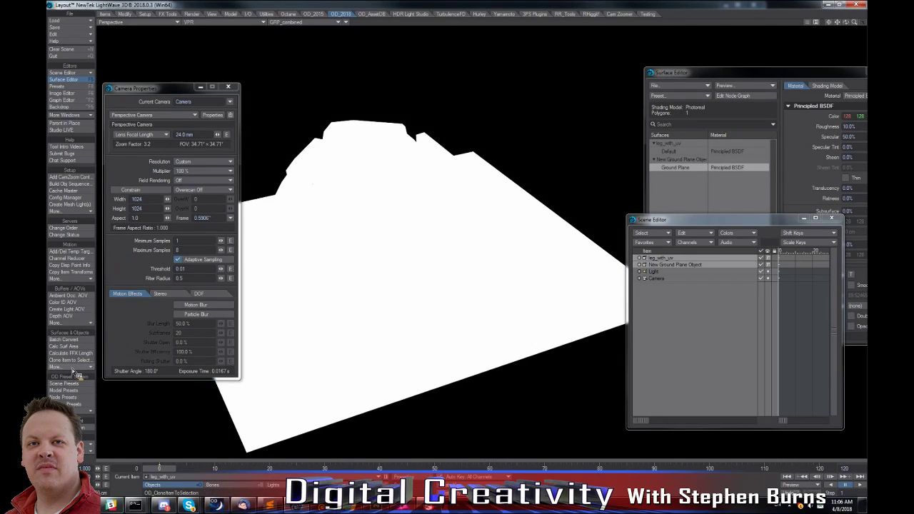
Create a Parts AOV for leg_with_uv with the buffer name leg_with_uv_PartsIDs and display that buffer in the viewport.
left_click(677, 266)
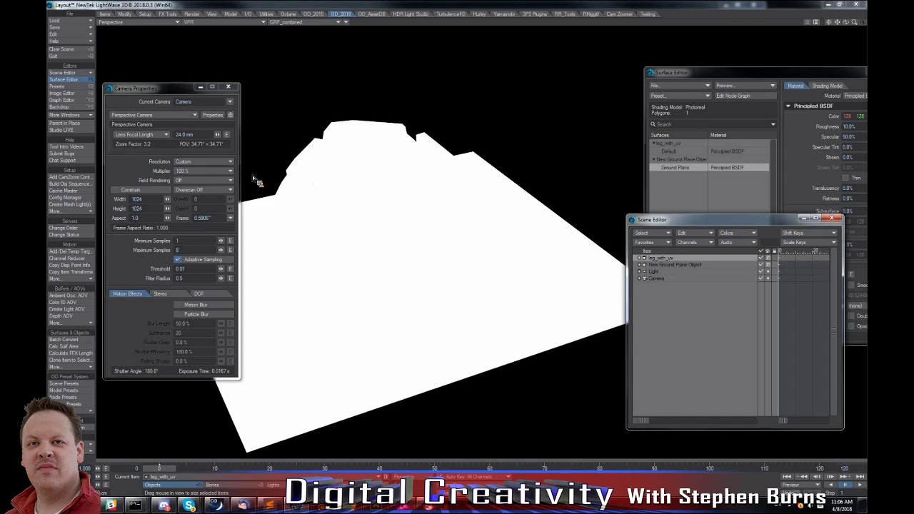
left_click(73, 322)
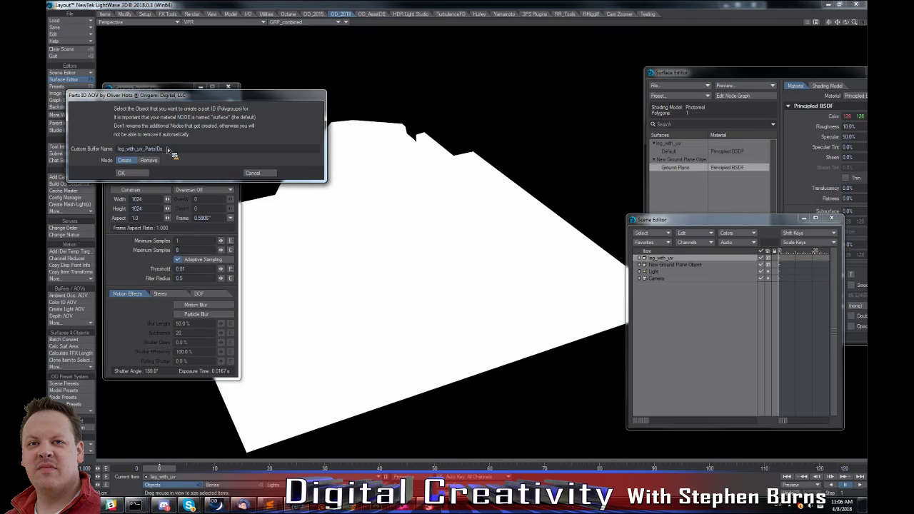
left_click(132, 173)
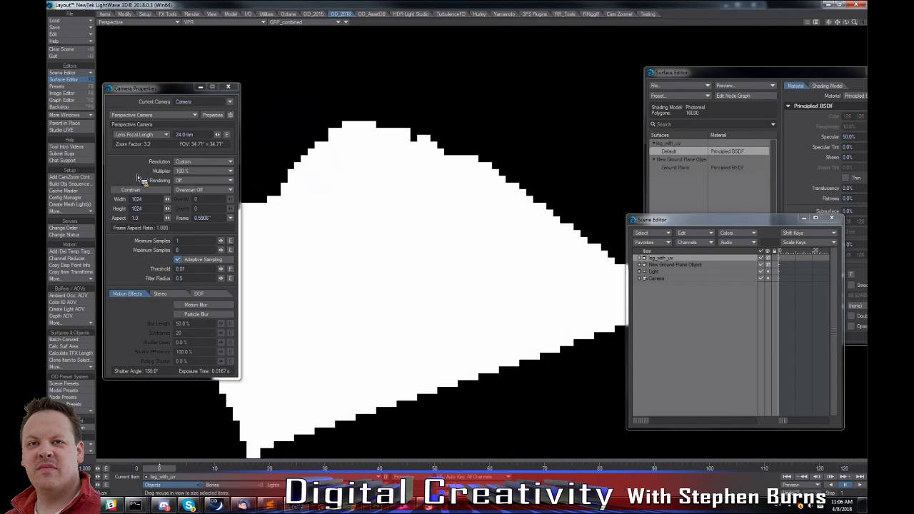
left_click(316, 21)
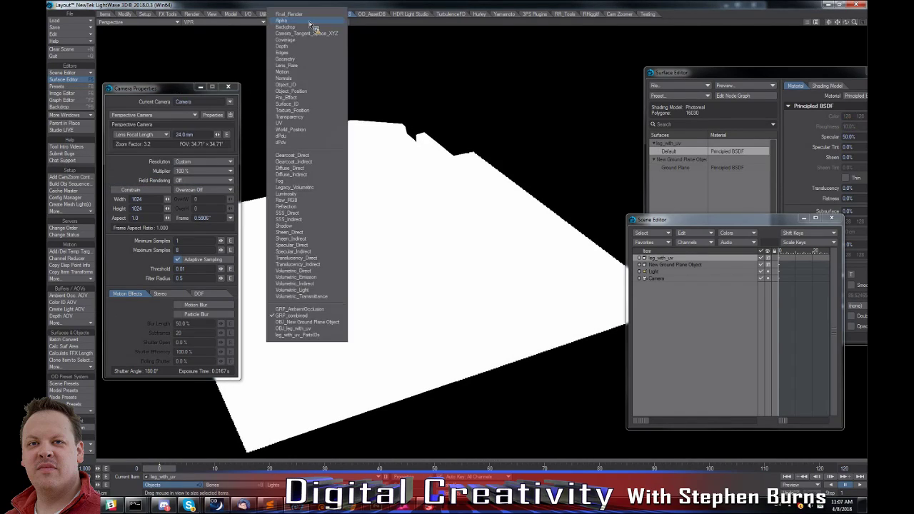
left_click(289, 335)
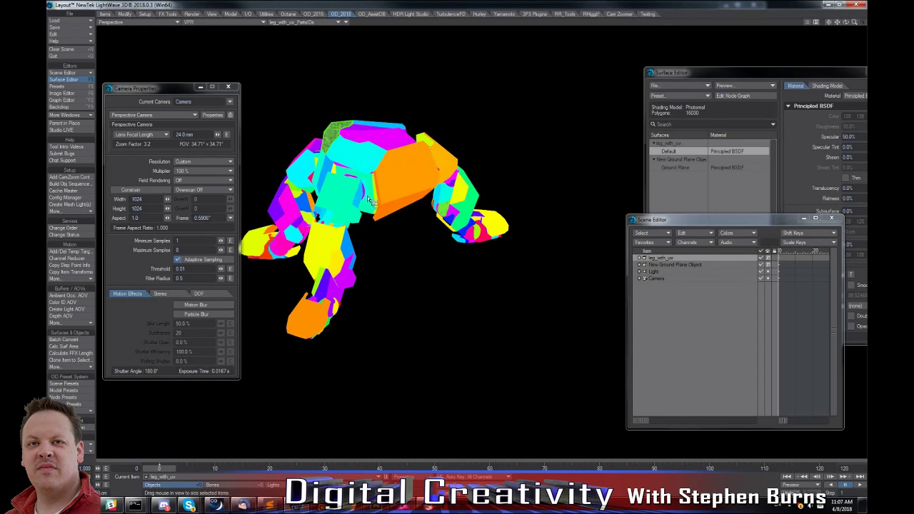
Switch to Substance Painter and add a mask with color selection to Layer 2.
mouse_move(428, 506)
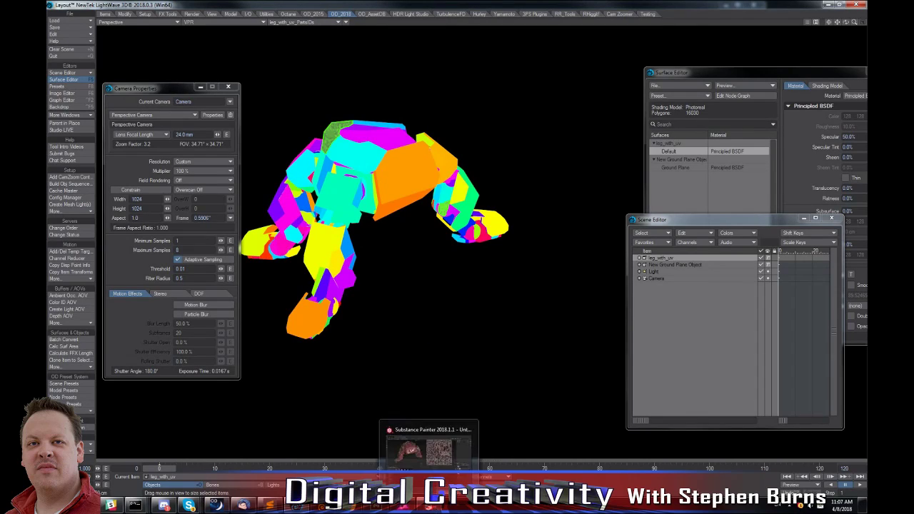
left_click(429, 506)
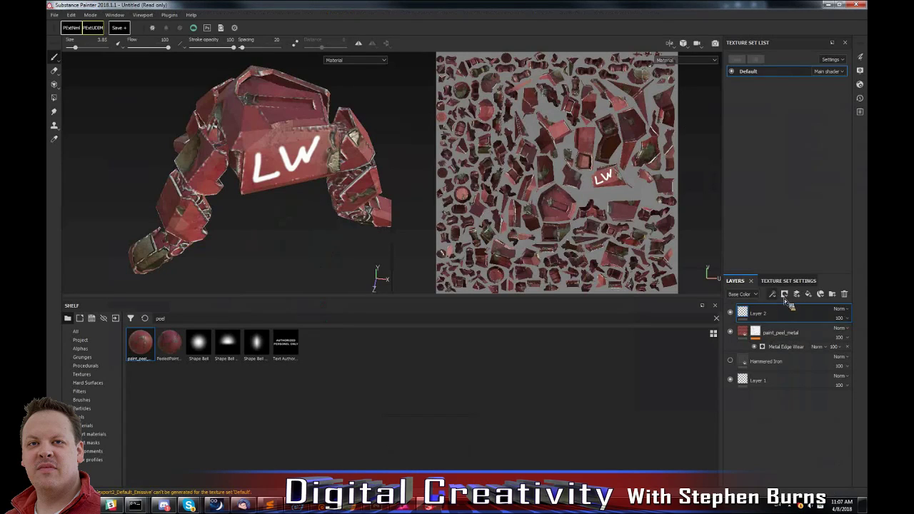
left_click(784, 294)
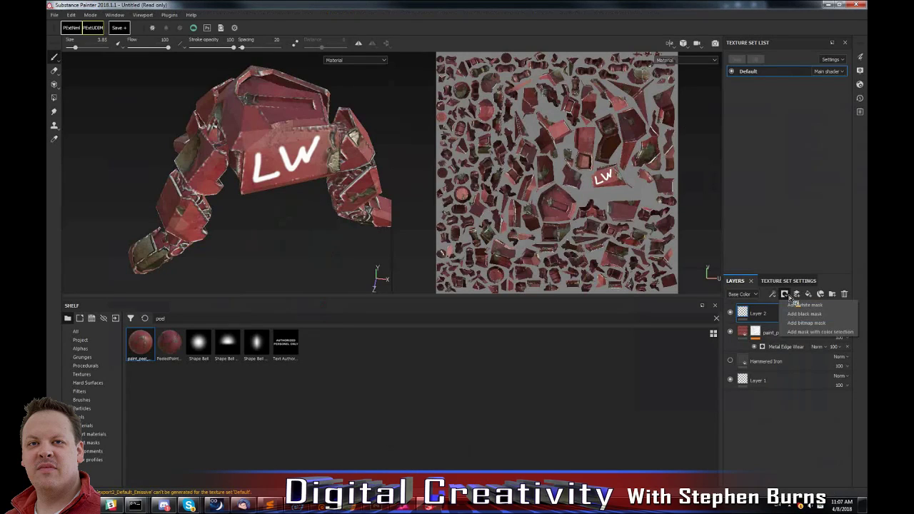
left_click(834, 332)
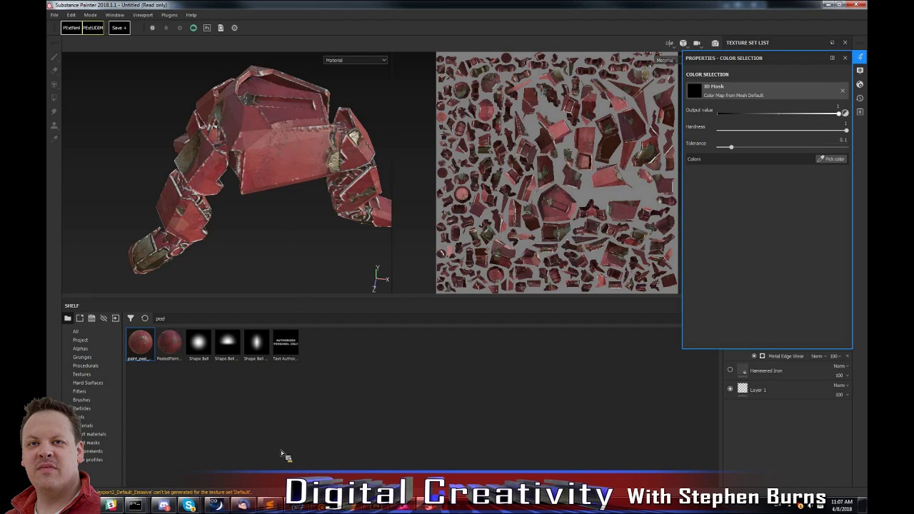
Return to Layout and start the Color ID AOV tool for leg_with_uv.
key("alt+Tab")
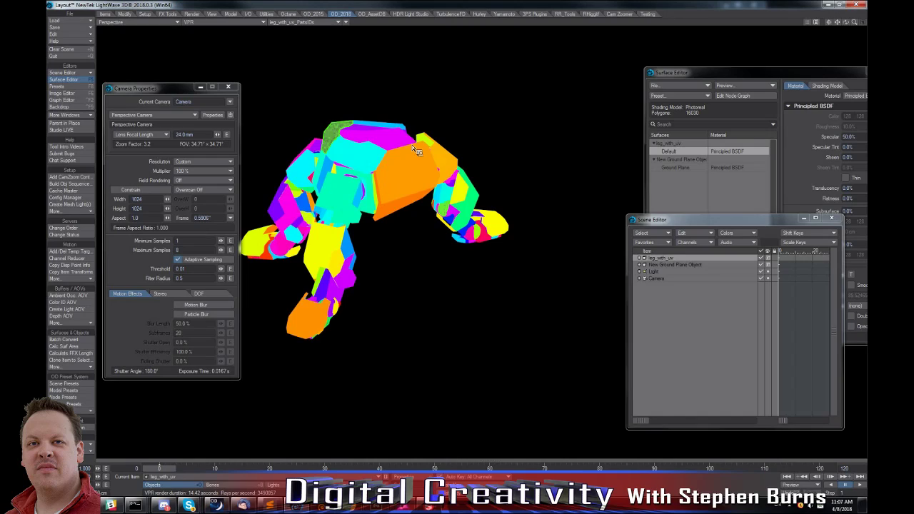
left_click(72, 325)
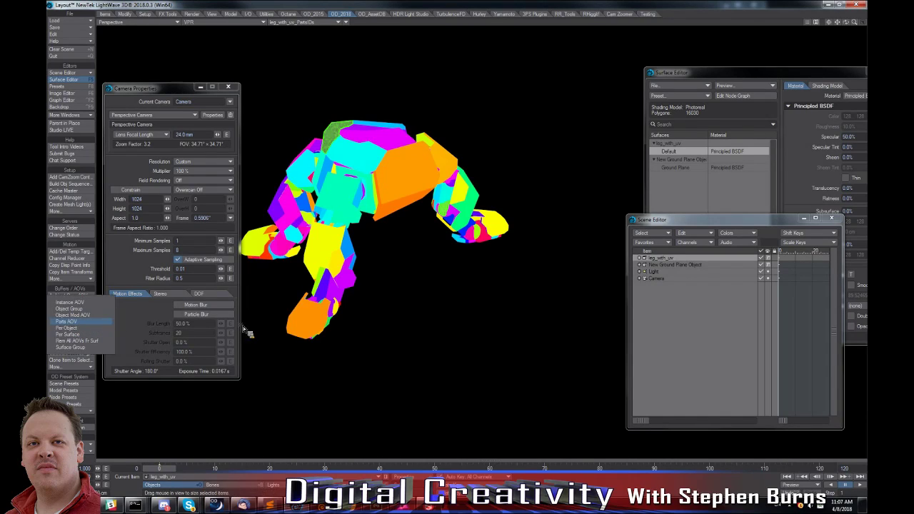
left_click(309, 325)
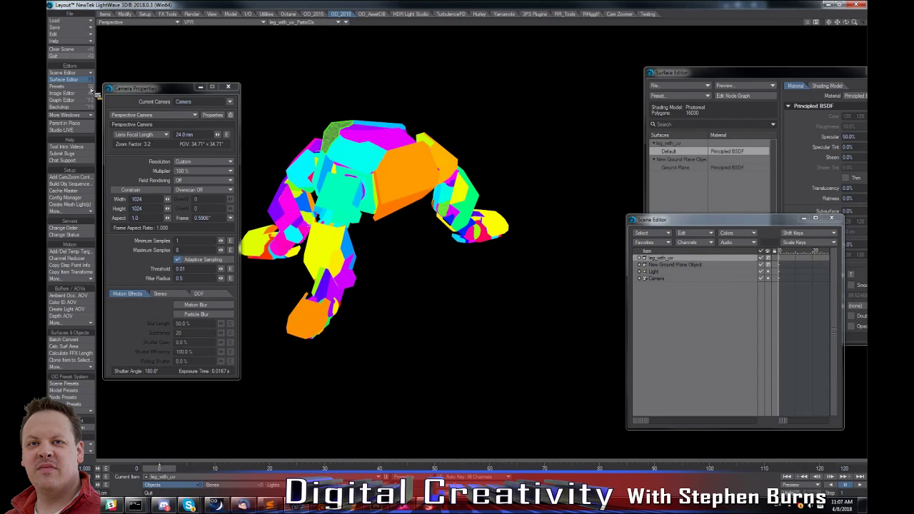
left_click(74, 304)
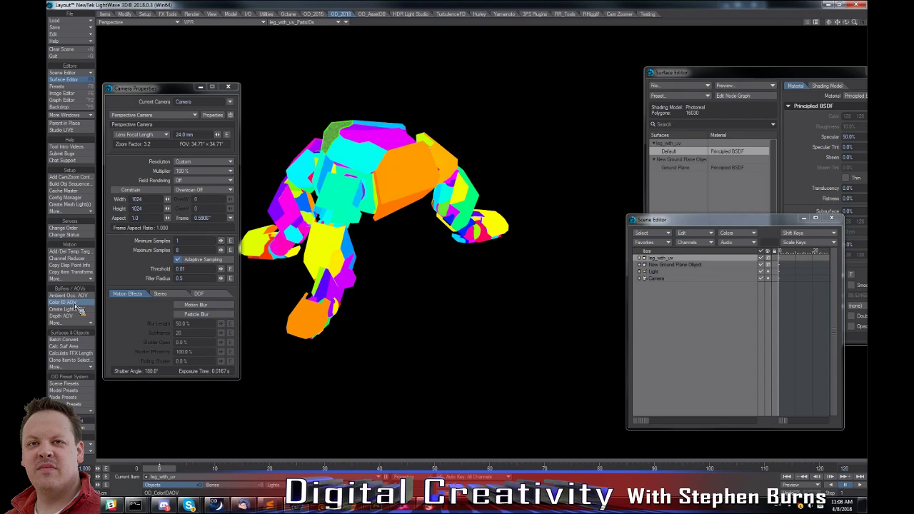
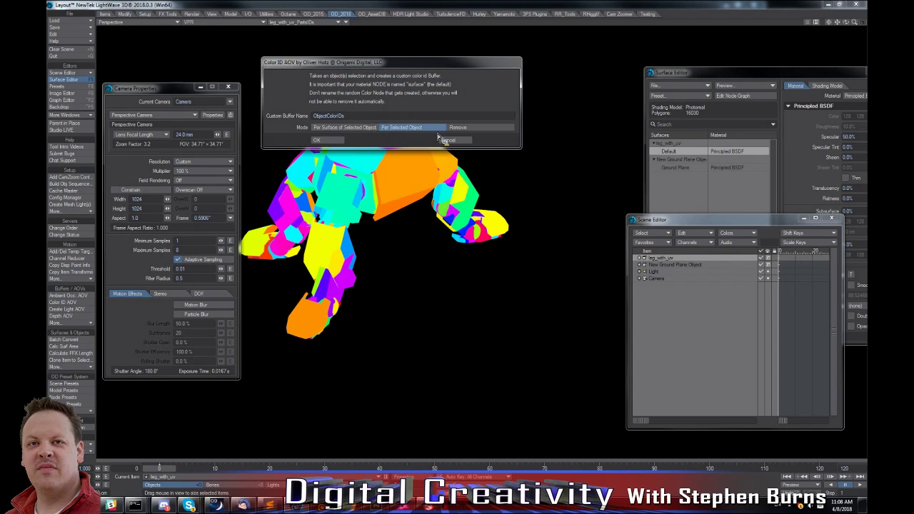
Cancel the Color ID AOV tool and review the list of additional AOV buffer tools.
left_click(461, 140)
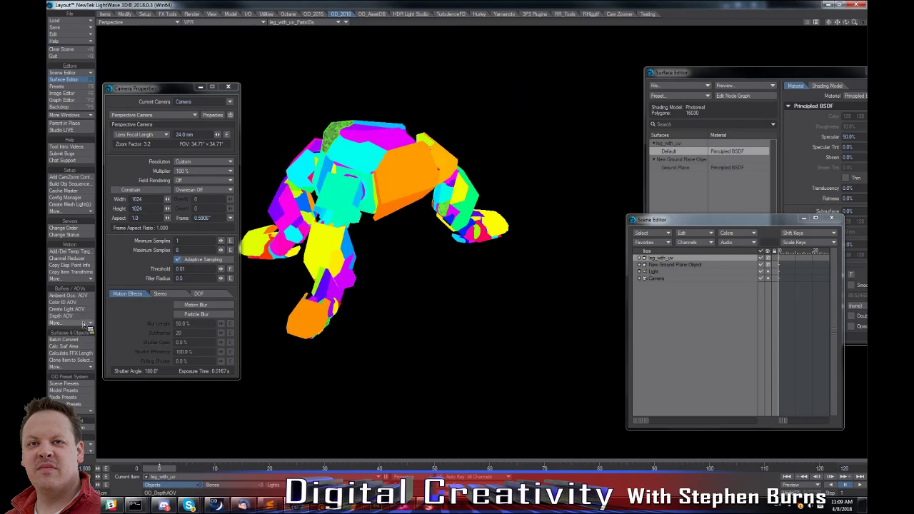
left_click(84, 323)
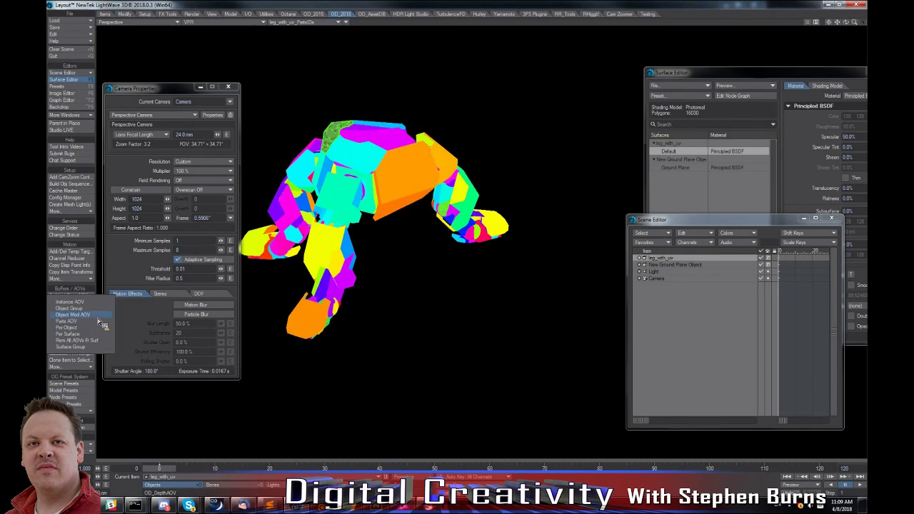
left_click(475, 306)
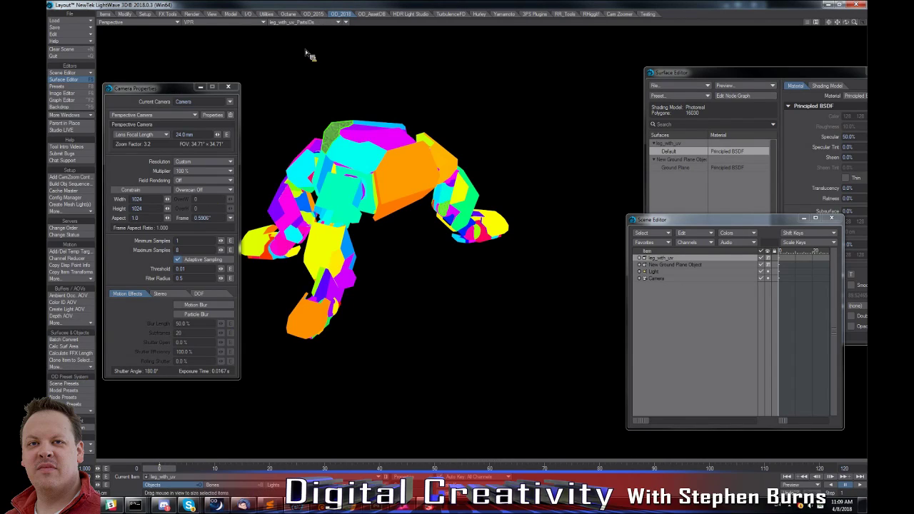
Display the GRP_combined buffer and the GRP_AmbientOcclusion buffer in the VPR viewport one after another.
left_click(314, 22)
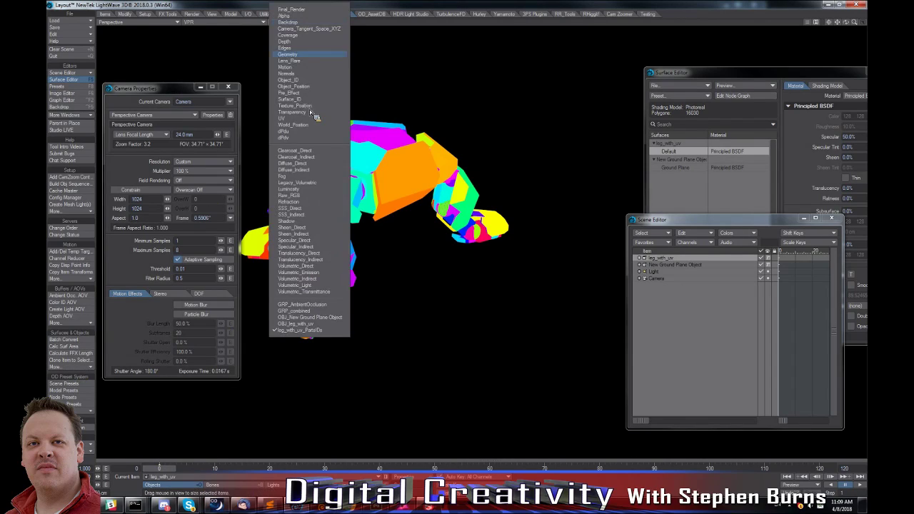
left_click(298, 311)
left_click(300, 23)
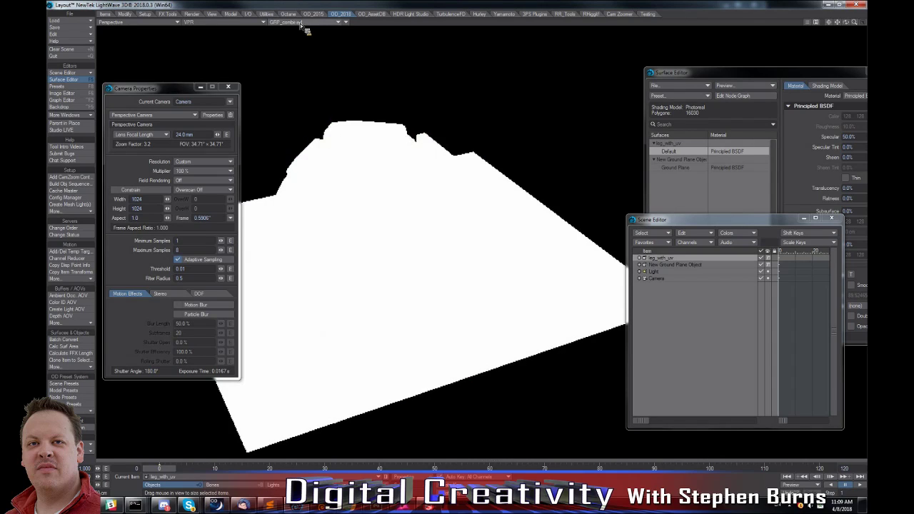
left_click(285, 304)
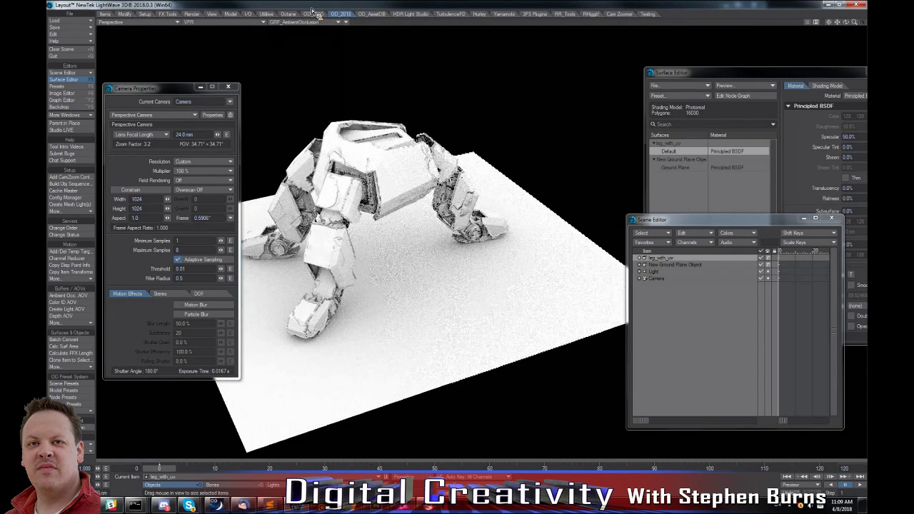
Switch the viewport from the VPR perspective preview to the Camera view with Textured Shaded Solid display.
left_click(349, 25)
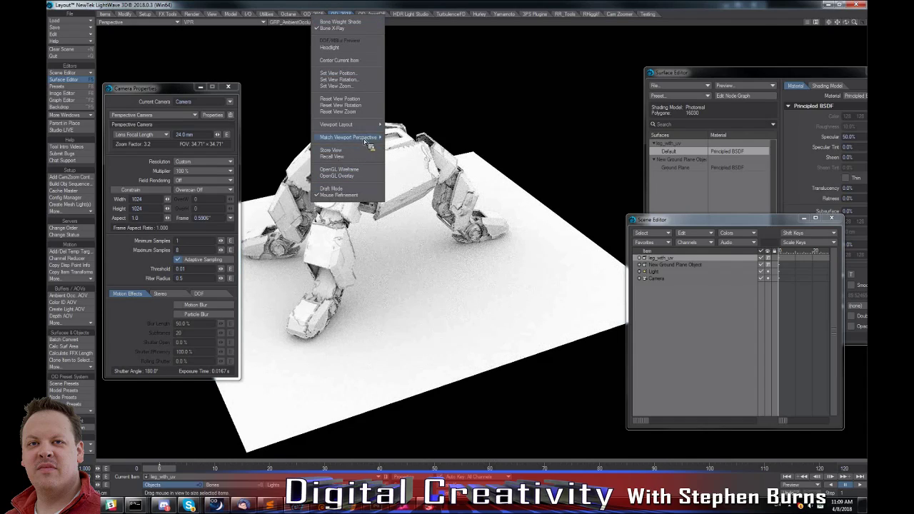
mouse_move(368, 138)
left_click(148, 53)
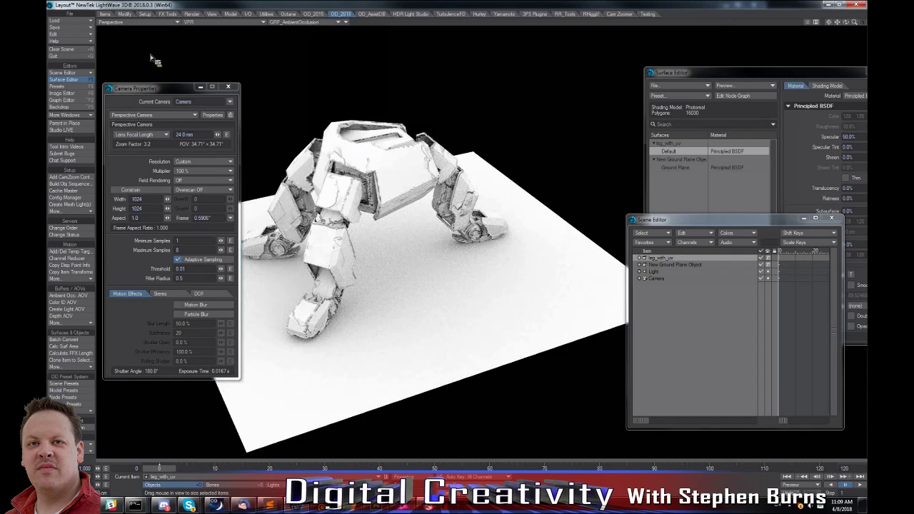
key("6")
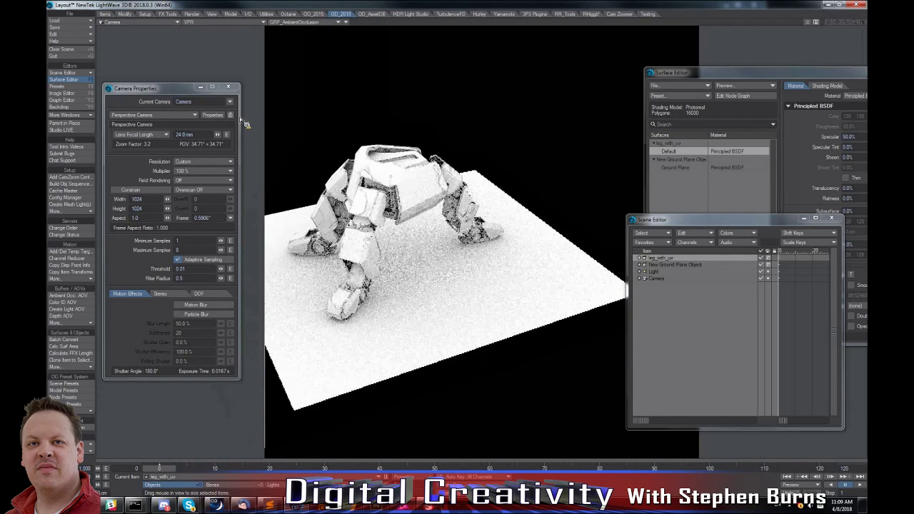
key("5")
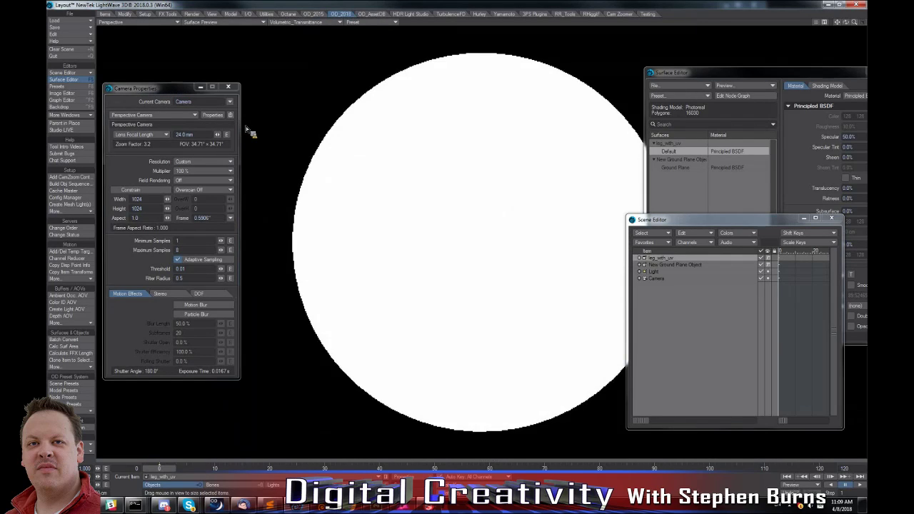
key("6")
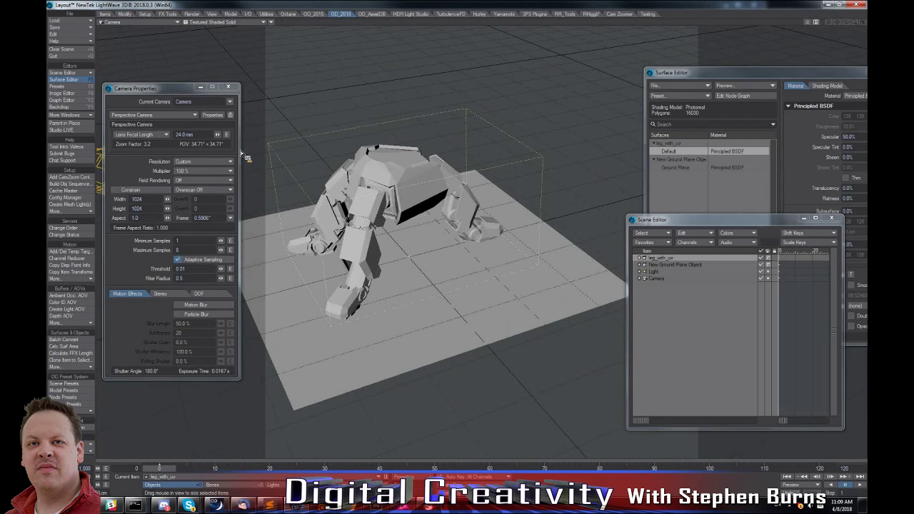
Enable the custom leg_with_uv_PartsIDs buffer for rendering in the render properties.
key("ctrl+F8")
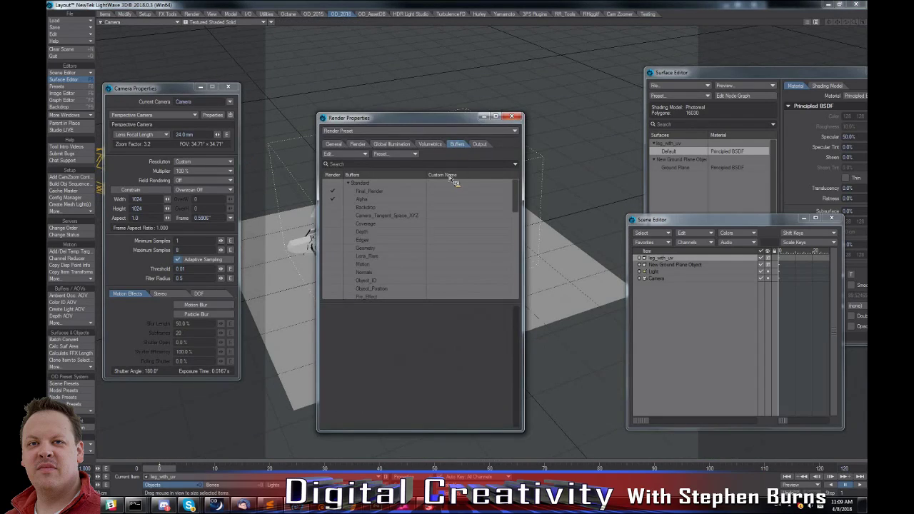
left_click(480, 144)
left_click(457, 144)
left_click_drag(511, 204, 519, 304)
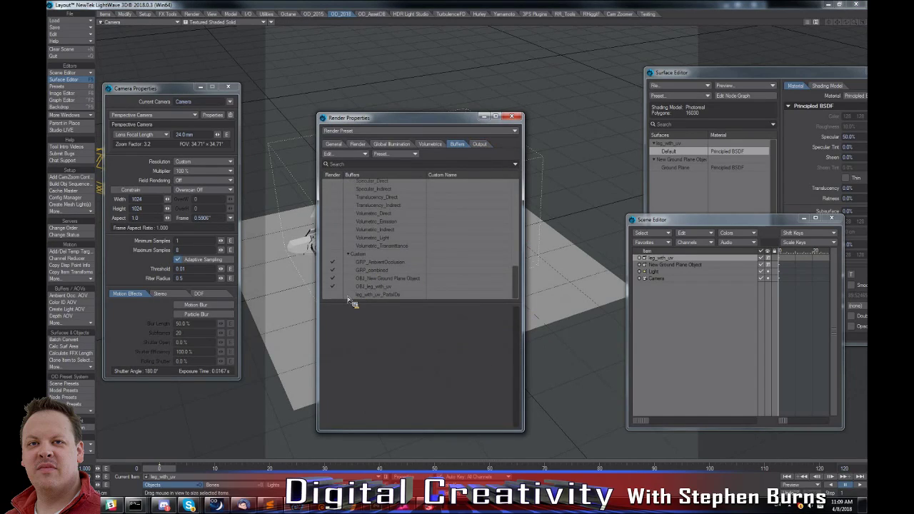
Turn off saving of Final_Render and set the Multi-Layer output's base save path to the Desktop instead of the preferences path.
left_click(479, 144)
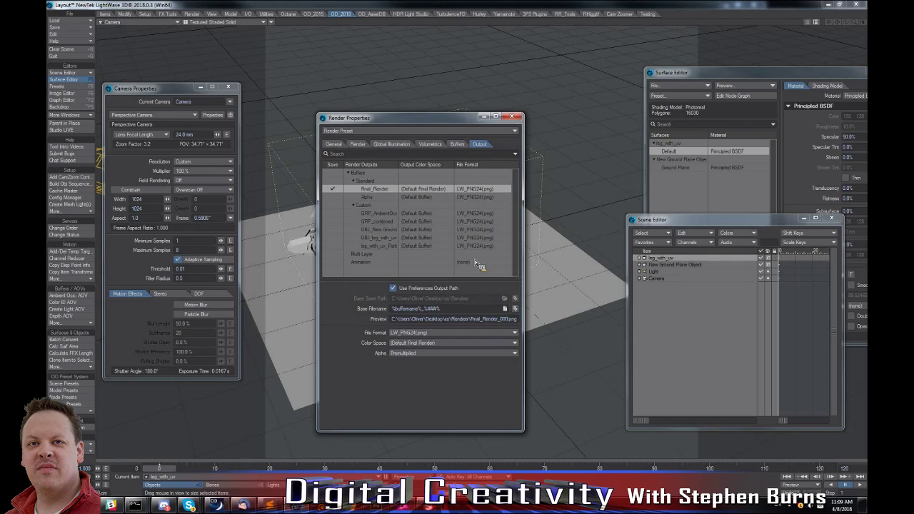
left_click(333, 189)
left_click(419, 256)
left_click(393, 288)
left_click(505, 299)
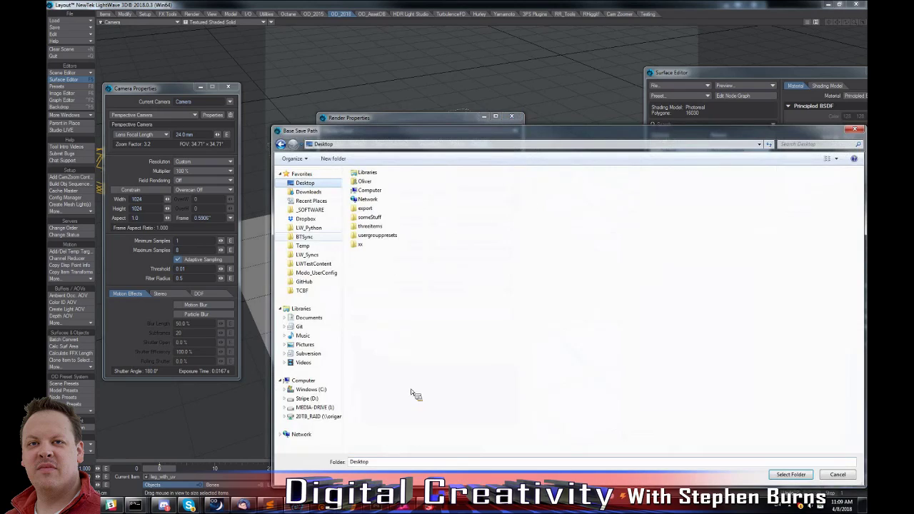
left_click(790, 474)
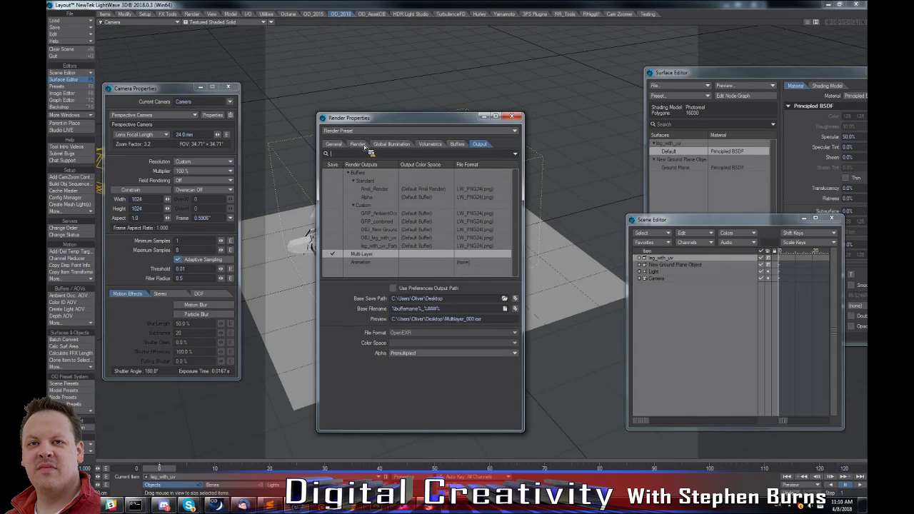
Set the render range to start and end at frame 0 and start the render with the render display turned off.
left_click(339, 144)
type("0")
key("Tab")
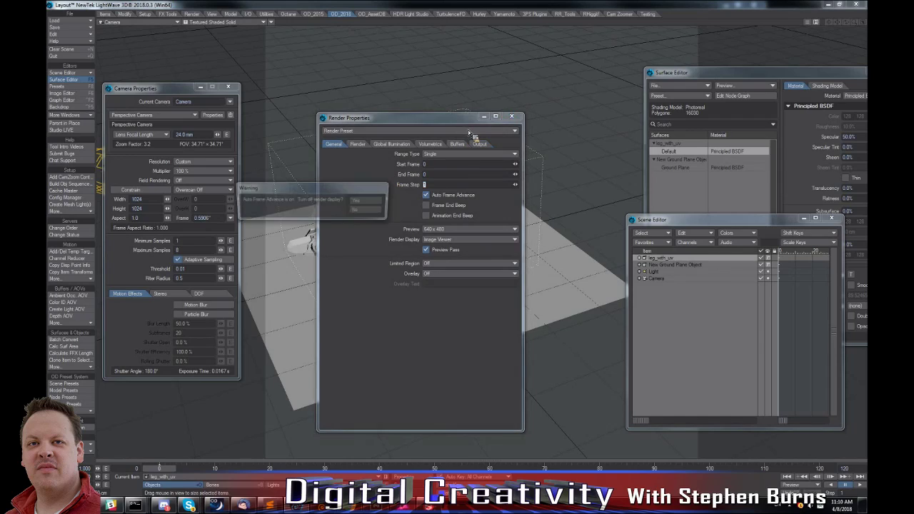
left_click(367, 200)
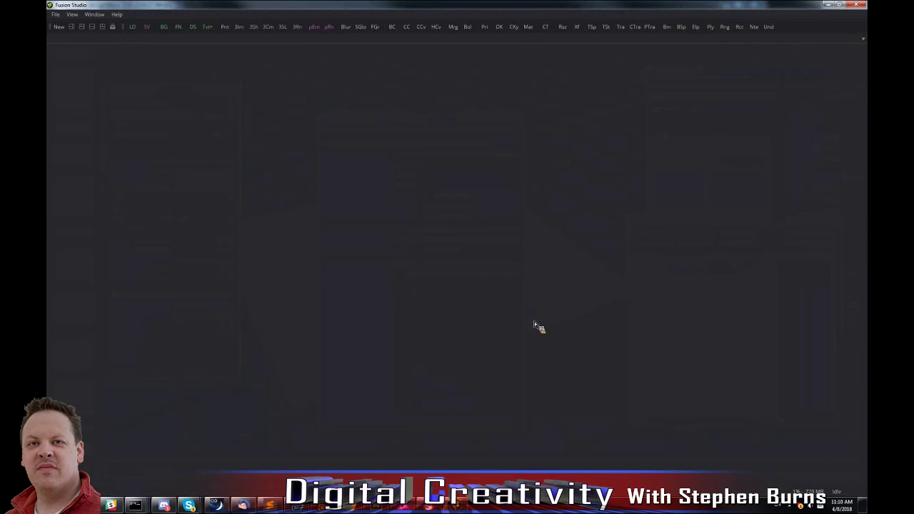
In Fusion Studio, add a Loader for Multilayer_000.exr from the Desktop and fit its image in the first viewer.
left_click(133, 27)
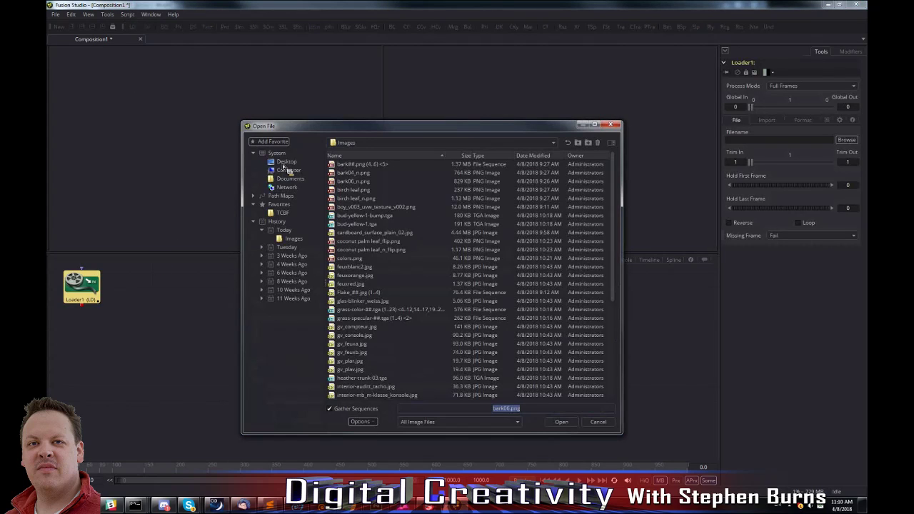
left_click(285, 162)
double_click(360, 207)
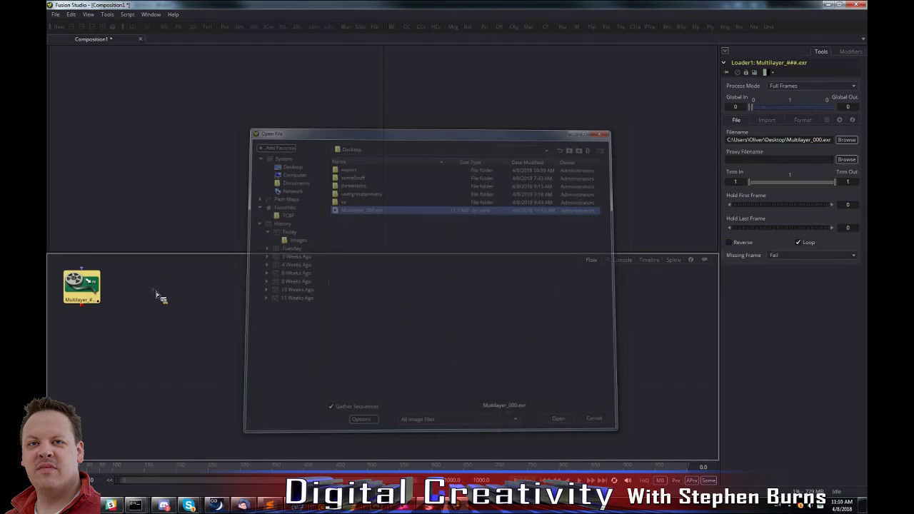
left_click_drag(251, 149, 253, 152)
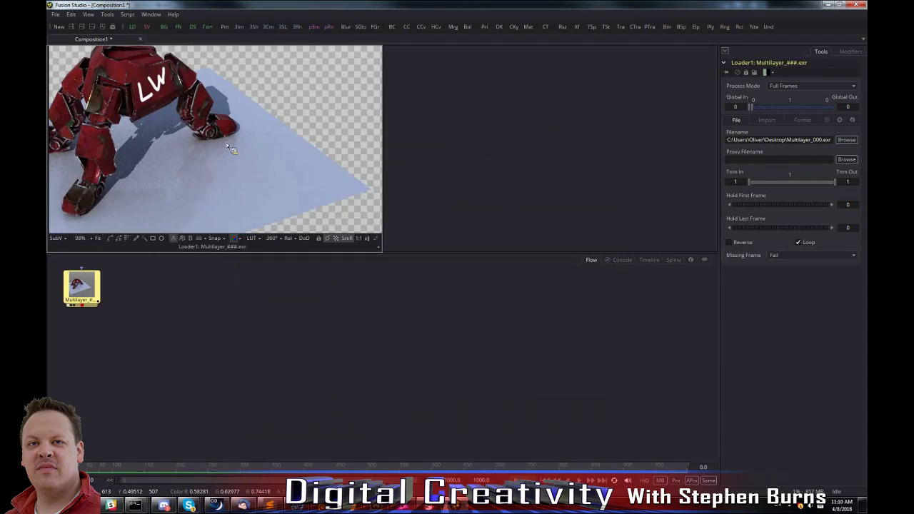
left_click(93, 300)
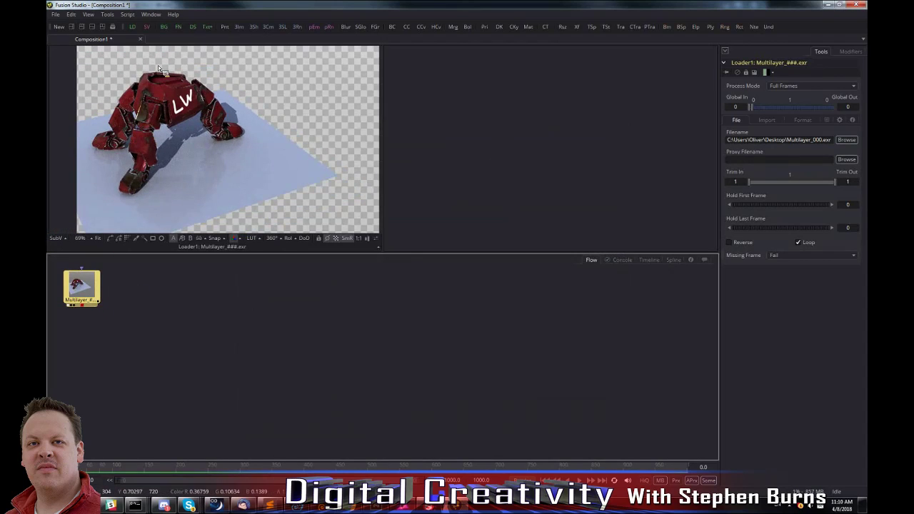
left_click(332, 227)
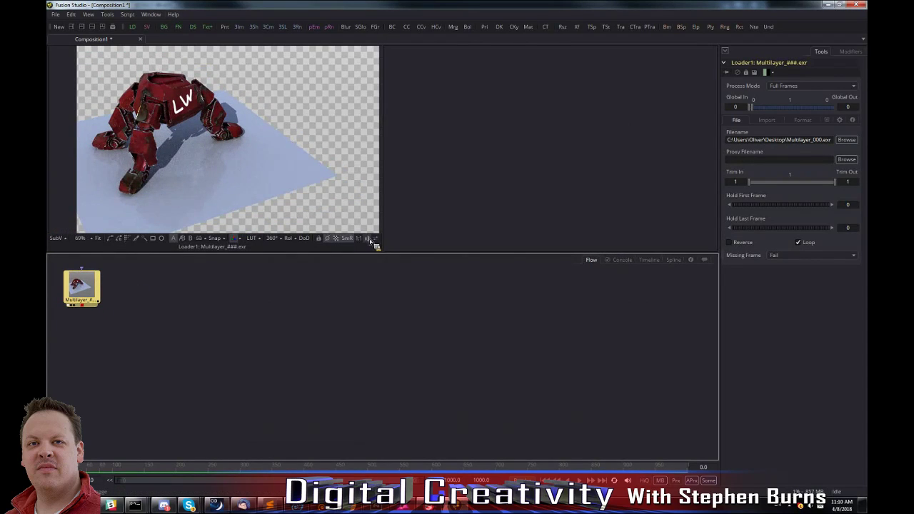
Add a Color Corrector after the loader with a master RGB gamma of 2.2 and show it in the first viewer.
left_click(85, 290)
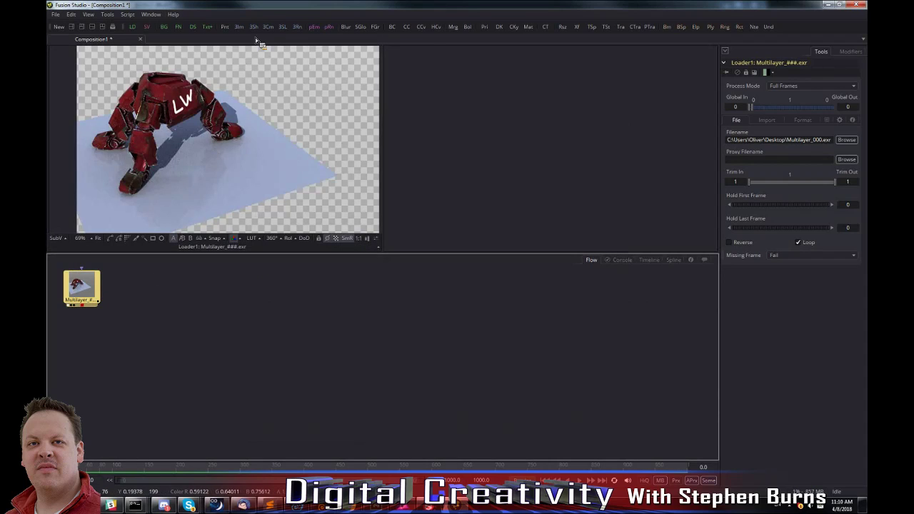
left_click(407, 27)
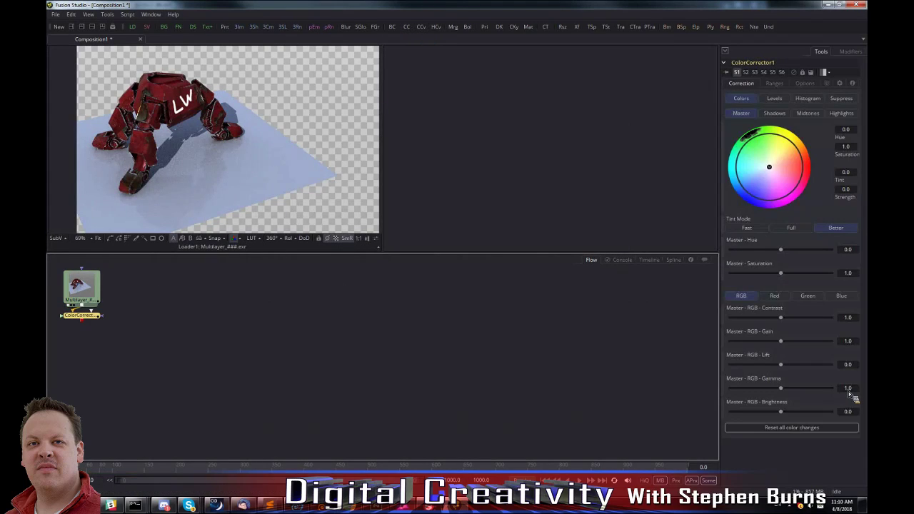
left_click(786, 395)
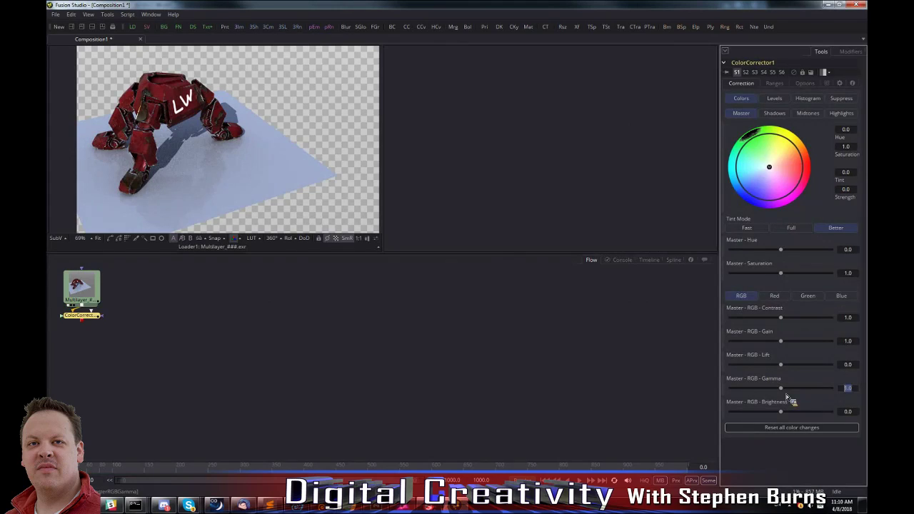
left_click_drag(86, 314, 213, 185)
left_click(346, 239)
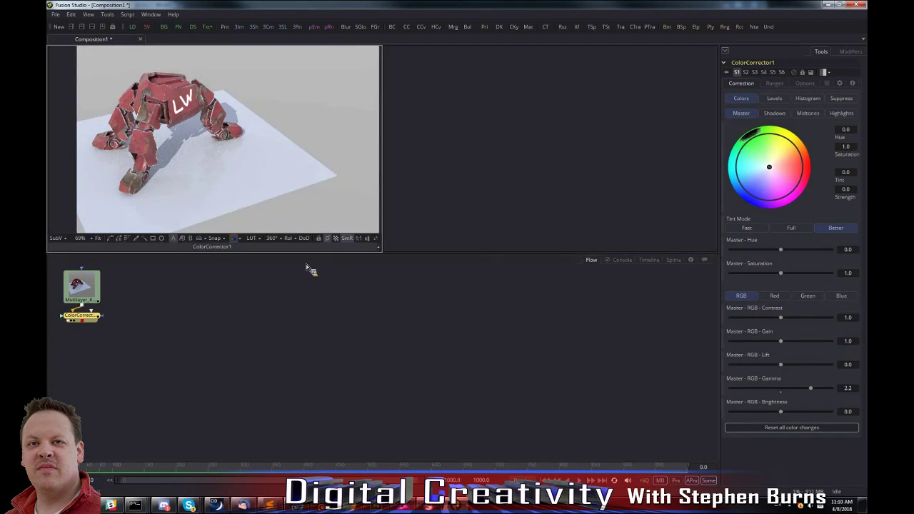
Rearrange the loader and Color Corrector nodes and paste a copy of the Multilayer loader beside the original.
middle_click_drag(193, 322, 237, 343)
left_click_drag(130, 302, 130, 288)
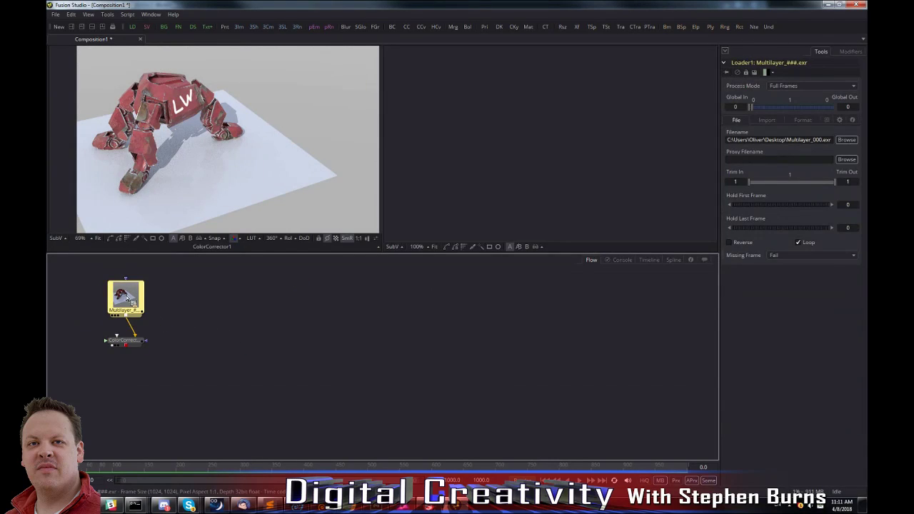
left_click(217, 293)
key("ctrl+v")
left_click_drag(223, 299, 217, 303)
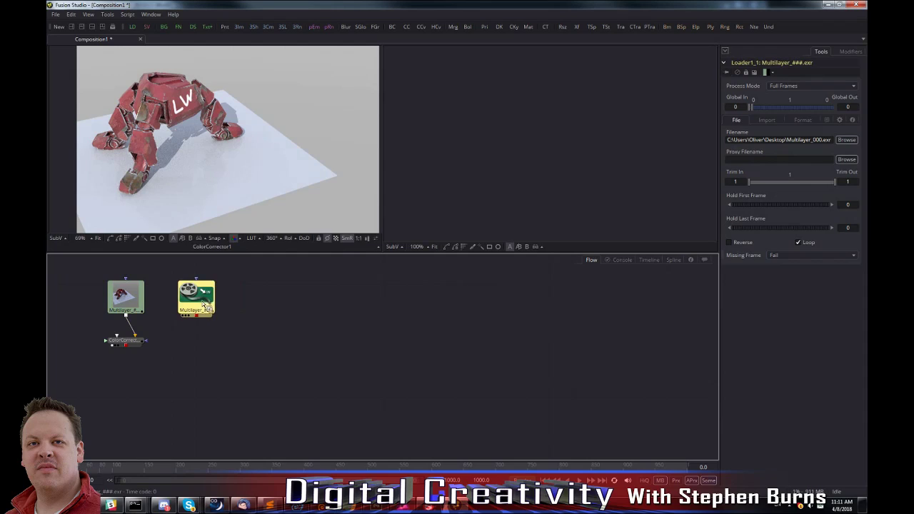
Run the OD_LW_MatteExtract_forFusion script on the copied loader and extract the OBJ_leg_with_uv matte.
right_click(204, 306)
mouse_move(219, 284)
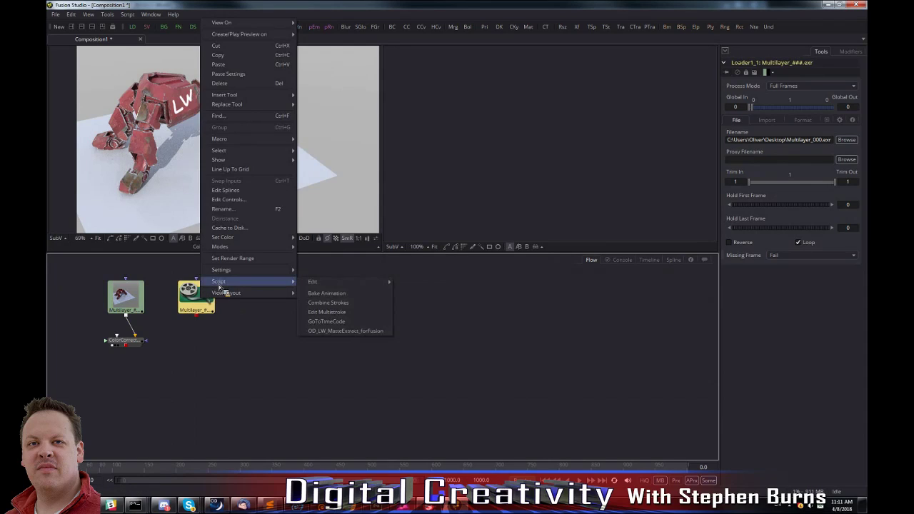
left_click(345, 332)
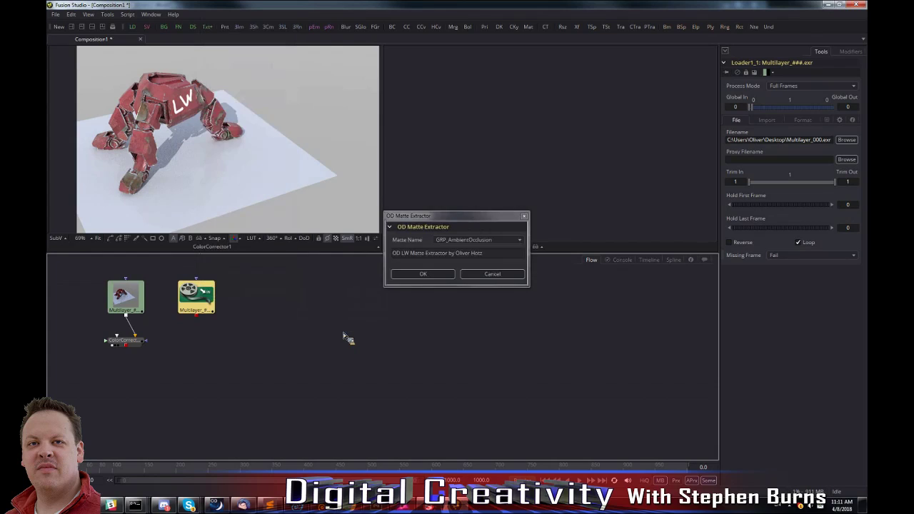
left_click(480, 241)
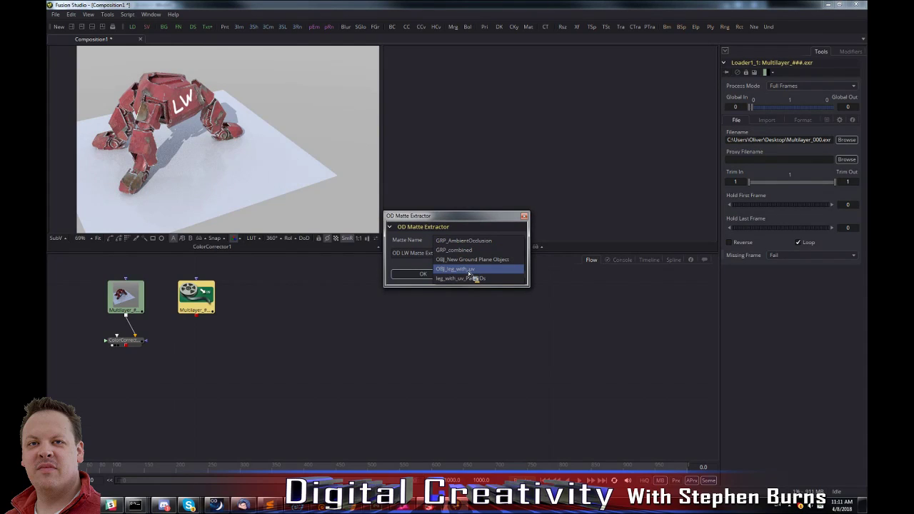
left_click(470, 274)
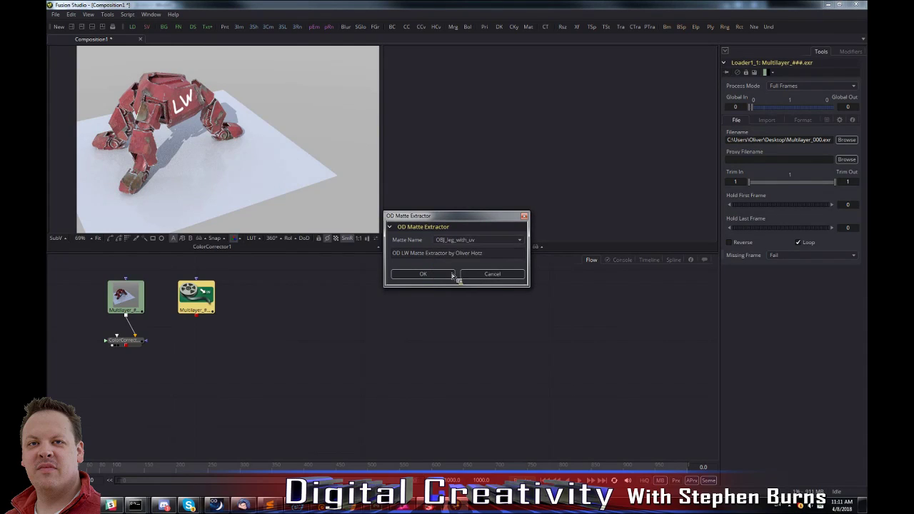
left_click(444, 275)
Show the copied loader's matte in the second viewer, zoomed out to show the whole robot.
left_click_drag(203, 298, 408, 185)
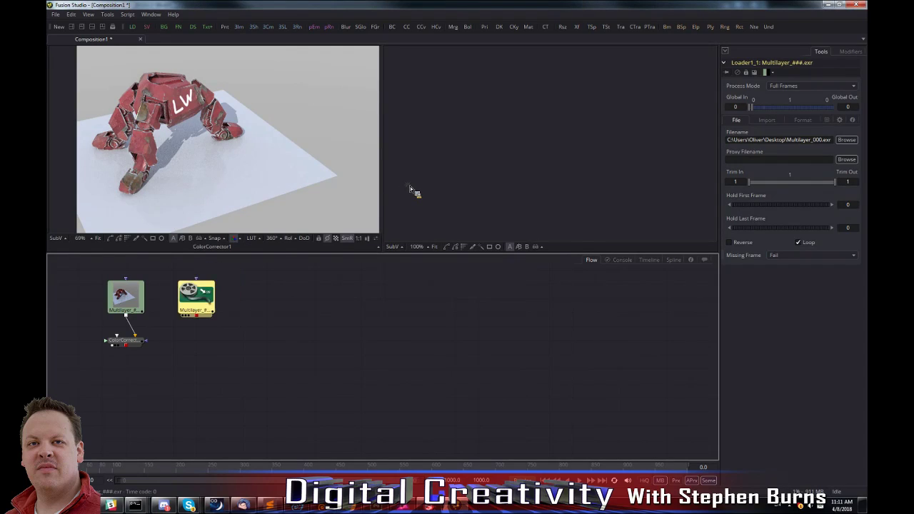
scroll(543, 146, "down", 2, "ctrl")
scroll(543, 148, "down", 1, "ctrl")
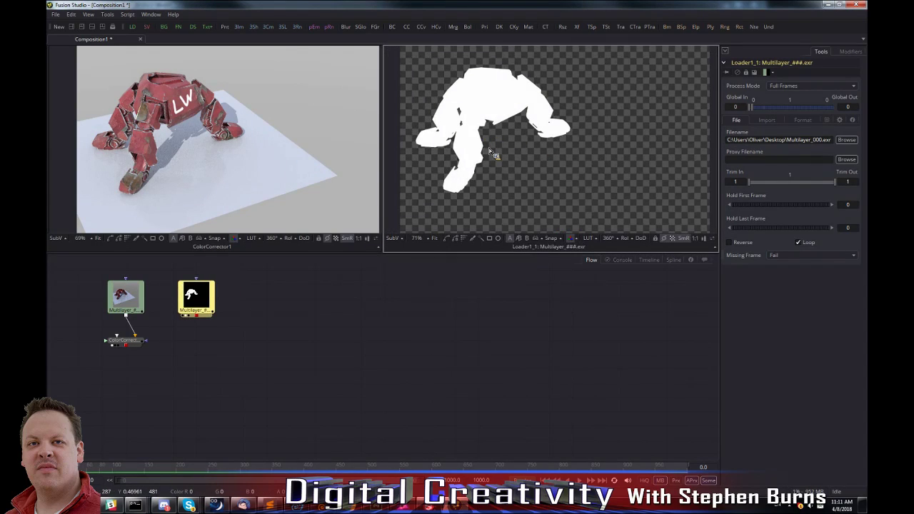
Run OD_LW_MatteExtract_forFusion on the copied Multilayer loader and extract the OBJ_New Ground Plane Object matte.
right_click(202, 299)
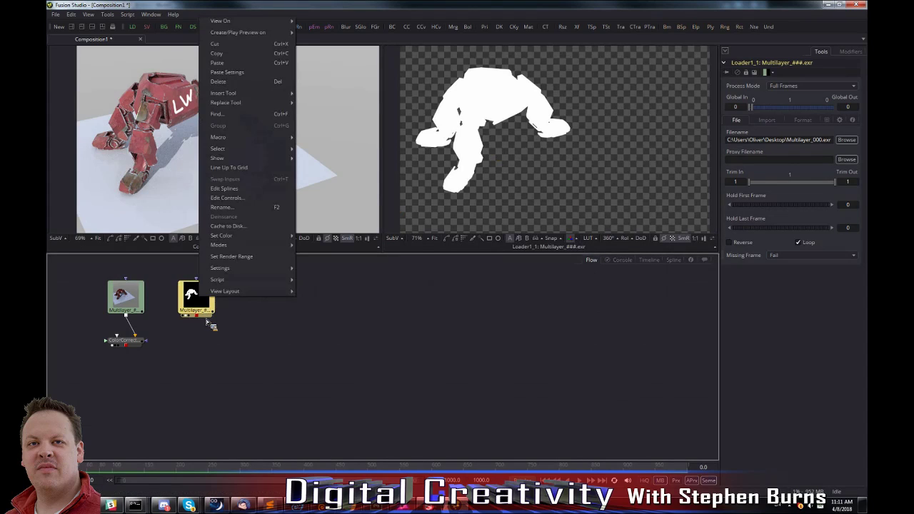
mouse_move(234, 285)
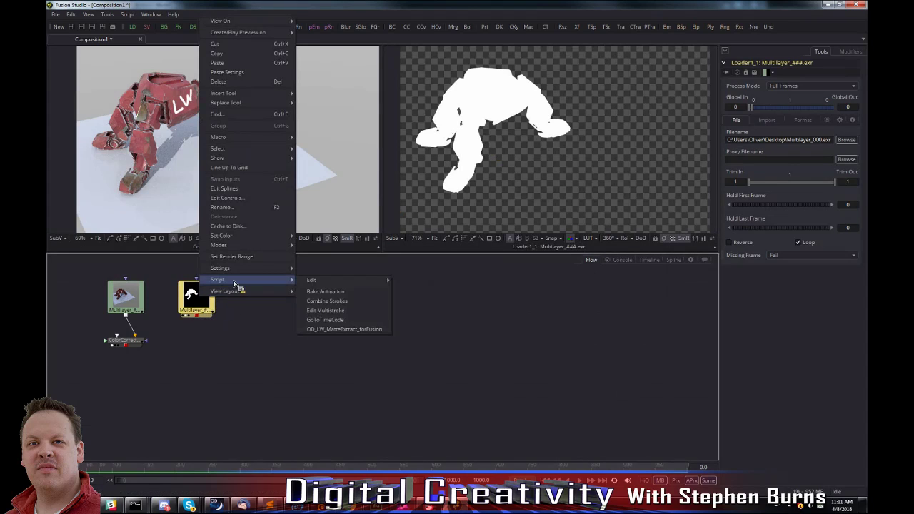
left_click(350, 329)
left_click(460, 240)
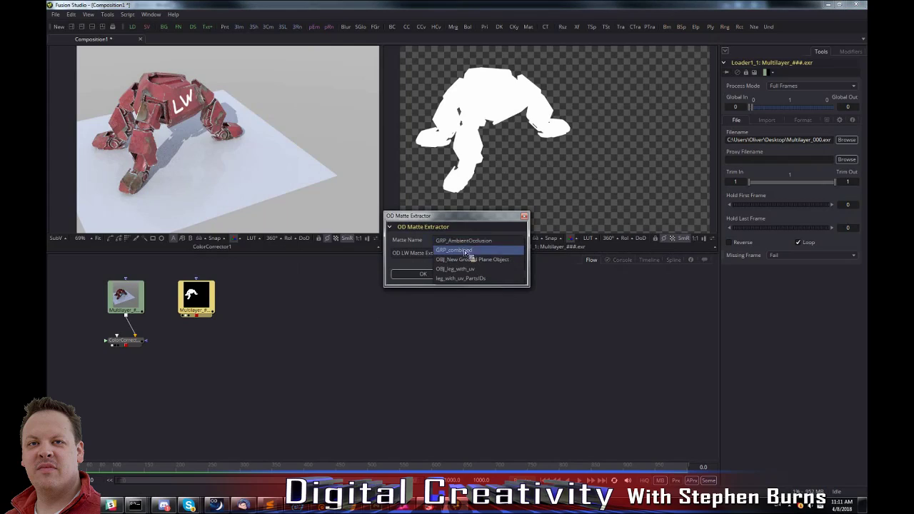
left_click(474, 253)
left_click(471, 243)
left_click(474, 260)
left_click(424, 275)
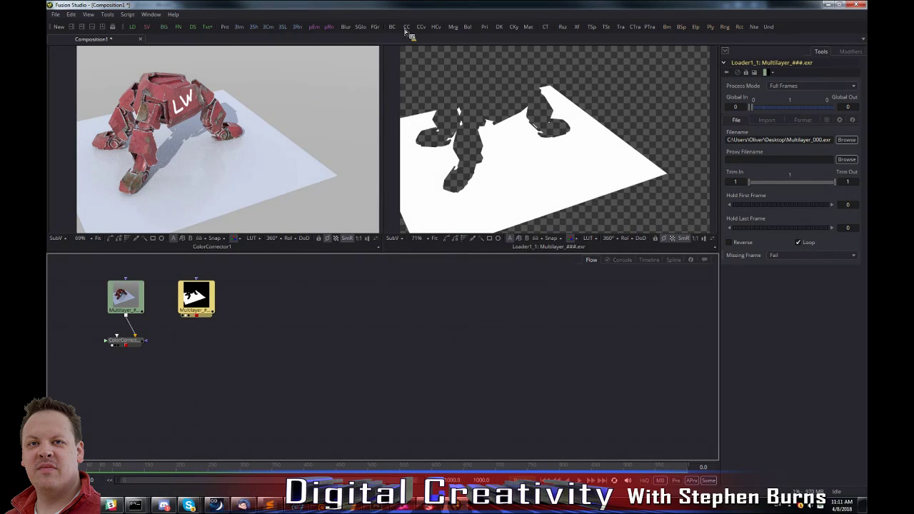
Add a second Color Corrector fed by the first and mask it with a Bitmap node using the matte loader's Luminance channel.
left_click_drag(318, 266, 211, 376)
left_click_drag(126, 346, 201, 356)
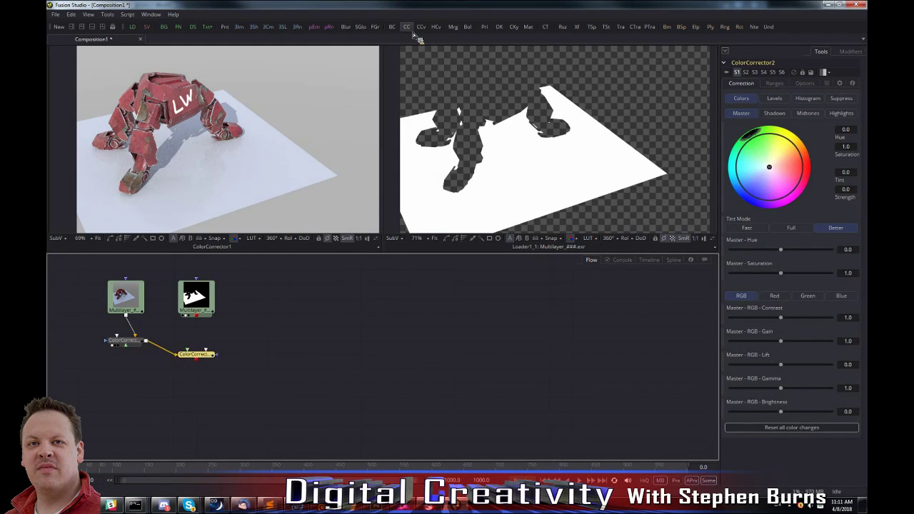
left_click_drag(671, 28, 284, 325)
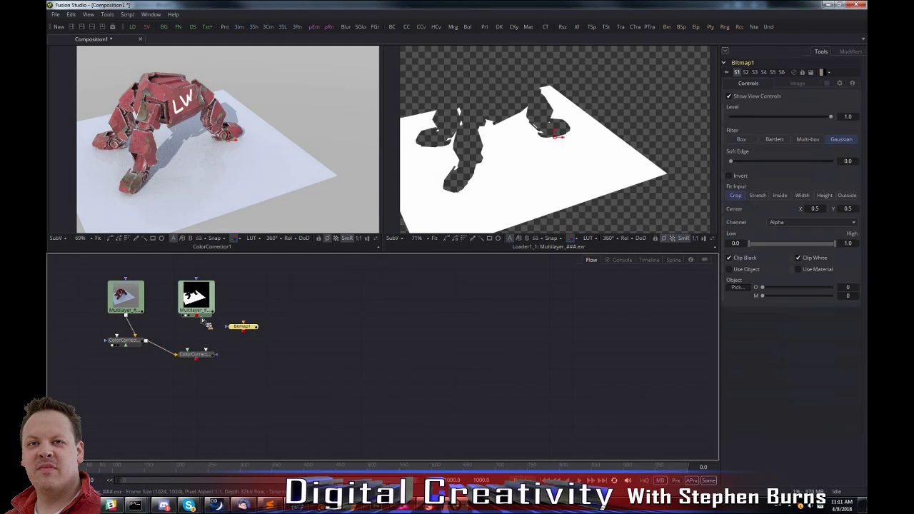
left_click_drag(205, 318, 251, 203)
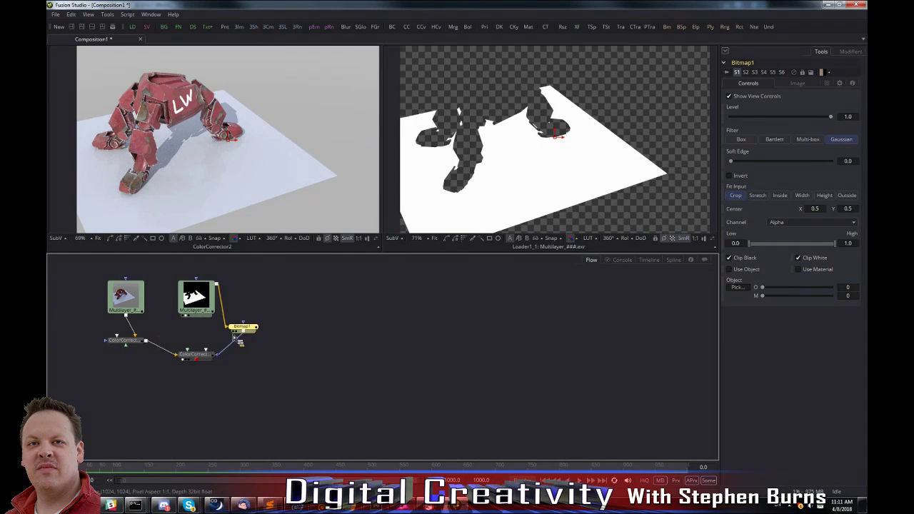
left_click(807, 225)
left_click(805, 243)
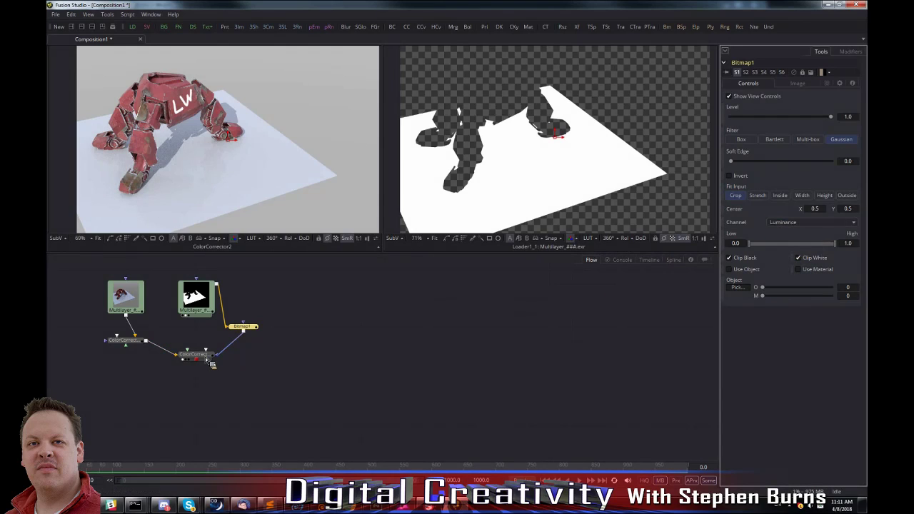
Tint the ground plane green in the second Color Corrector's master color, with a strength of about 0.33, and select the matte loader.
left_click(207, 359)
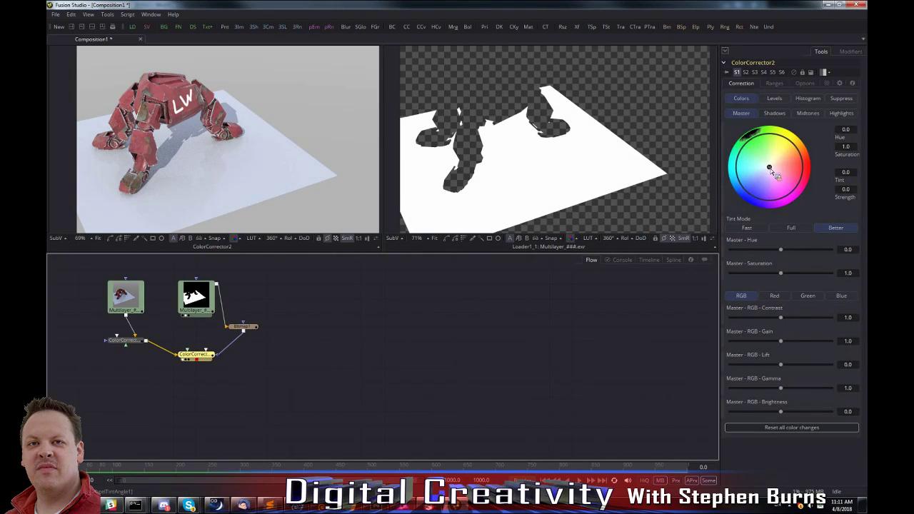
left_click_drag(774, 174, 777, 154)
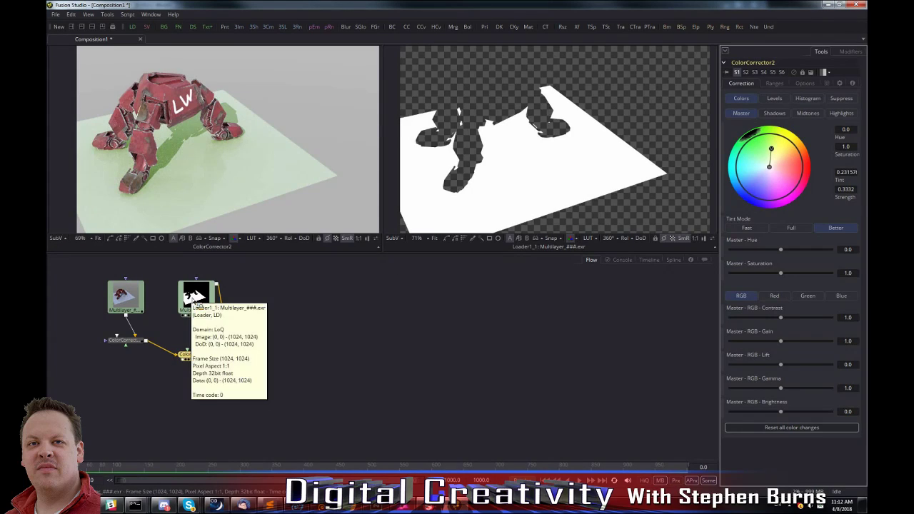
left_click(194, 295)
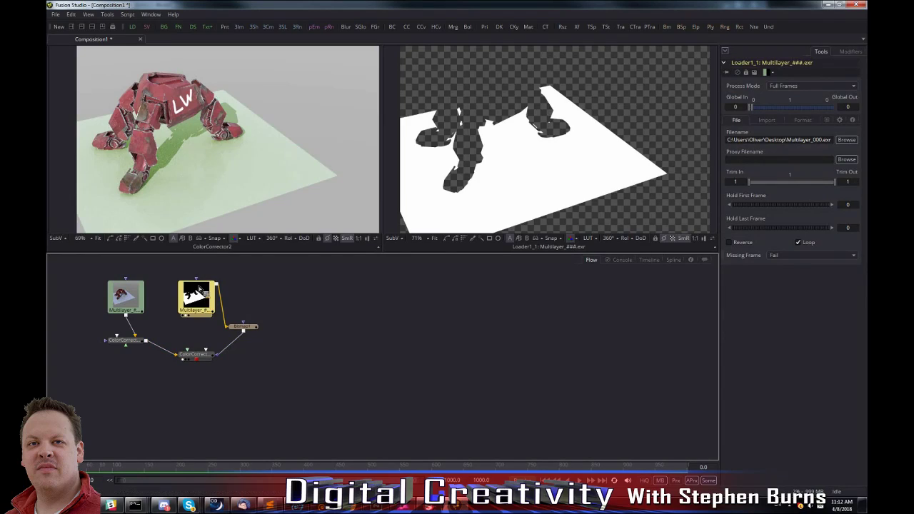
mouse_move(200, 302)
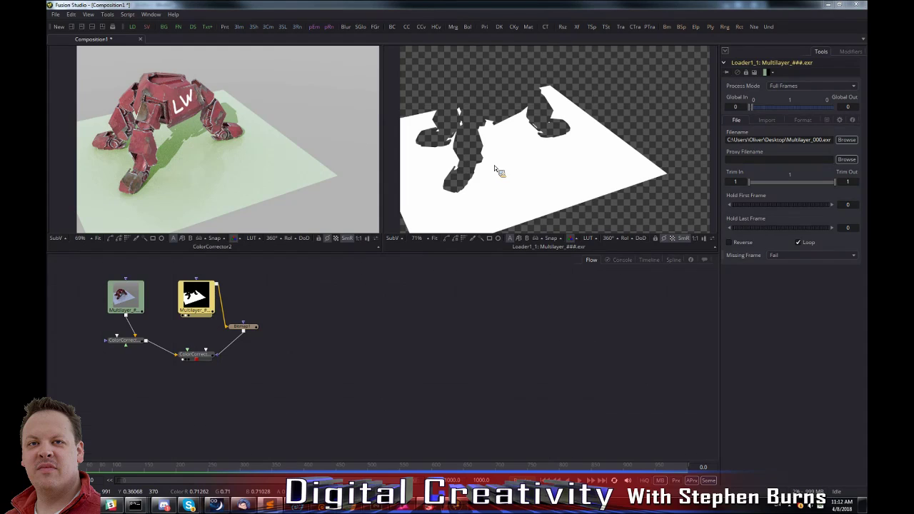
Close Fusion Studio and, in LightWave Layout, close the Camera Properties and Render Properties windows.
left_click(861, 6)
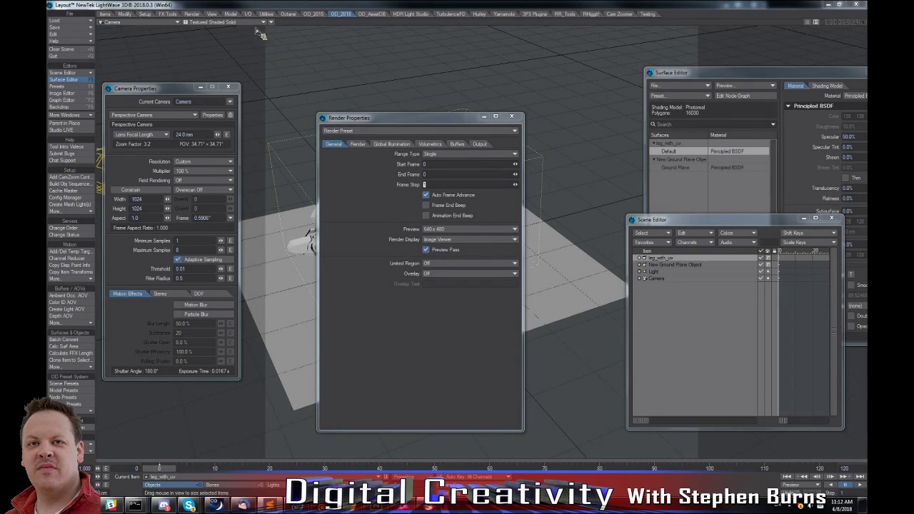
left_click(227, 87)
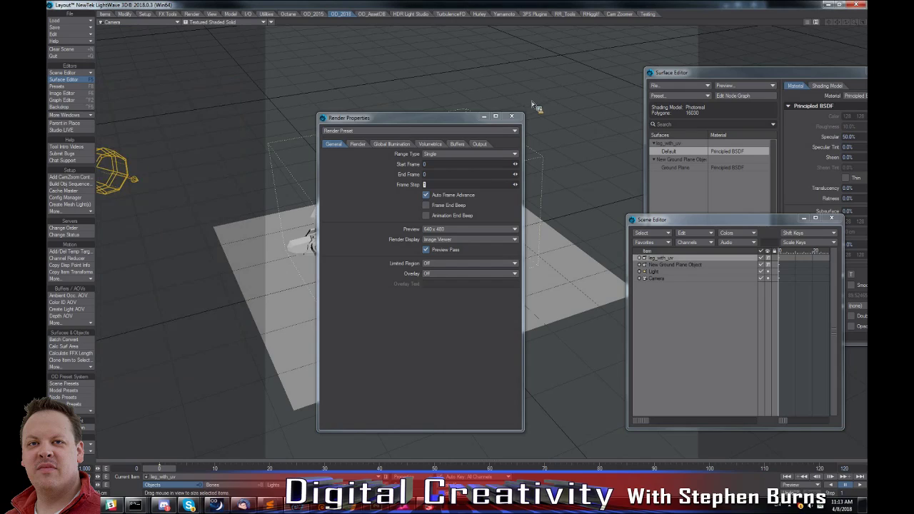
left_click(519, 120)
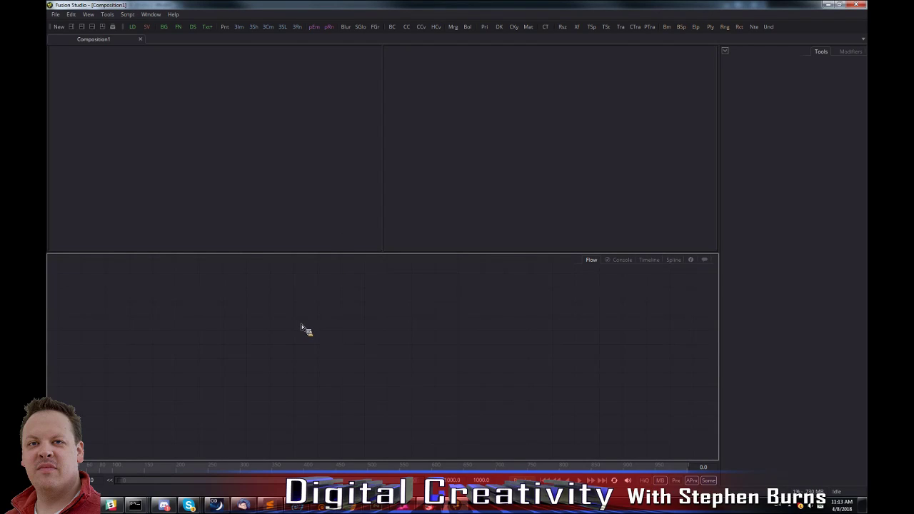
Switch to an empty Fusion Studio composition and add a loader for Multilayer_000.exr from the Desktop.
left_click(150, 14)
left_click(207, 87)
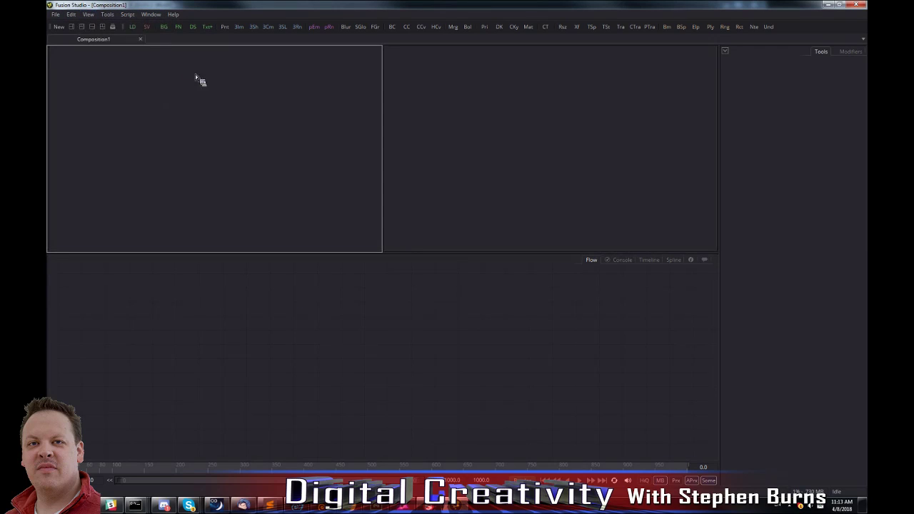
left_click(132, 27)
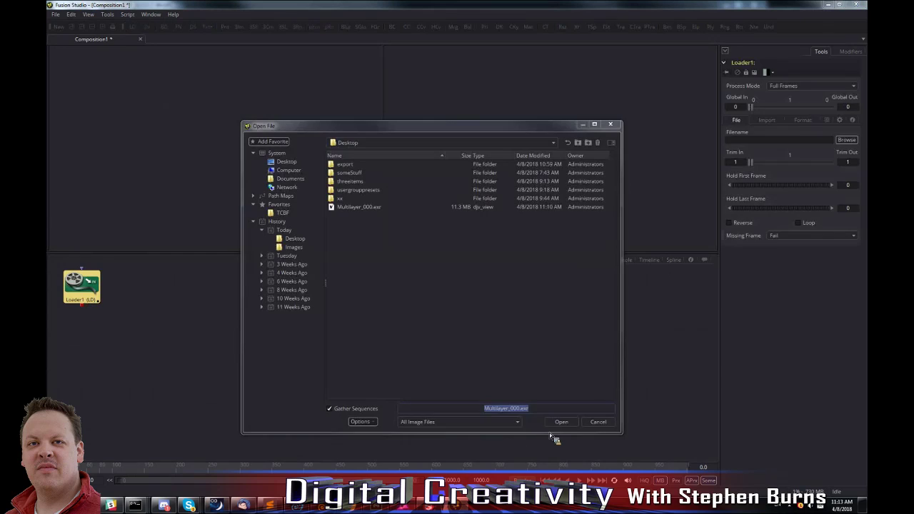
double_click(358, 208)
Review the matte names offered by OD_LW_MatteExtract_forFusion for the loader, cancel the extraction and close Fusion Studio.
right_click(87, 299)
mouse_move(107, 277)
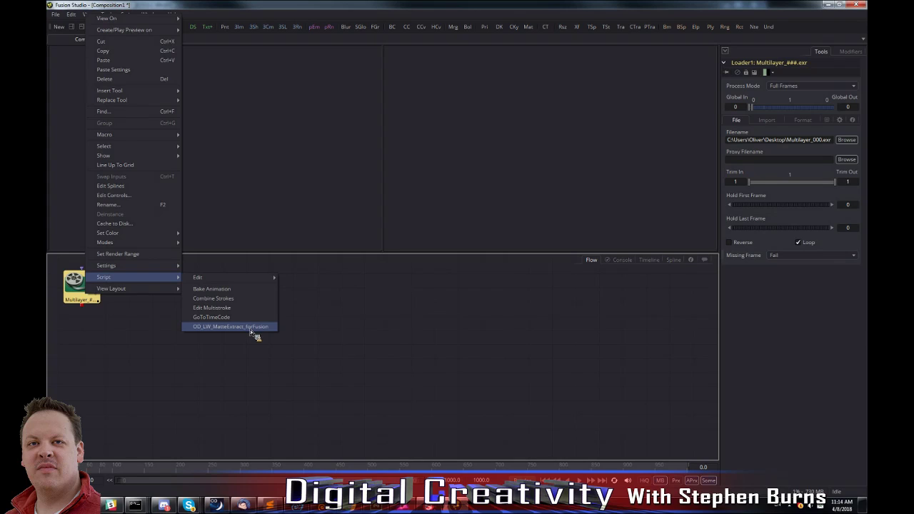
left_click(465, 243)
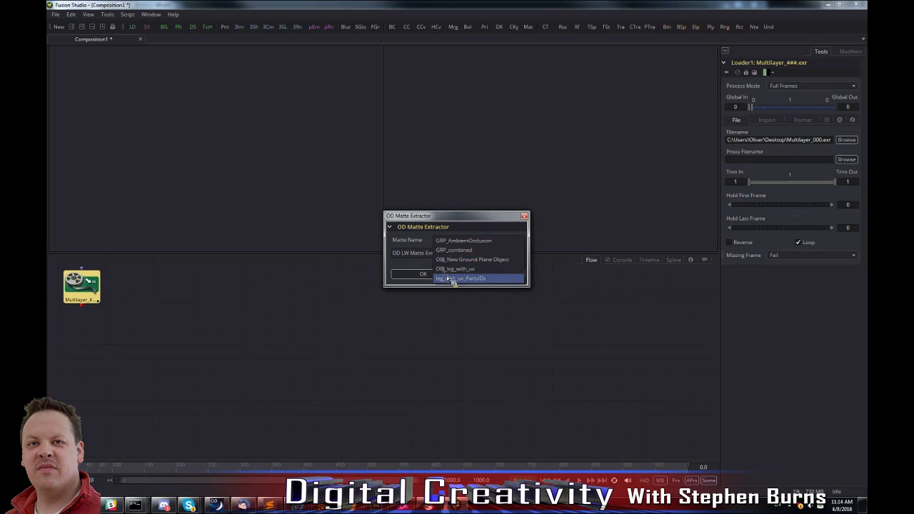
left_click(464, 260)
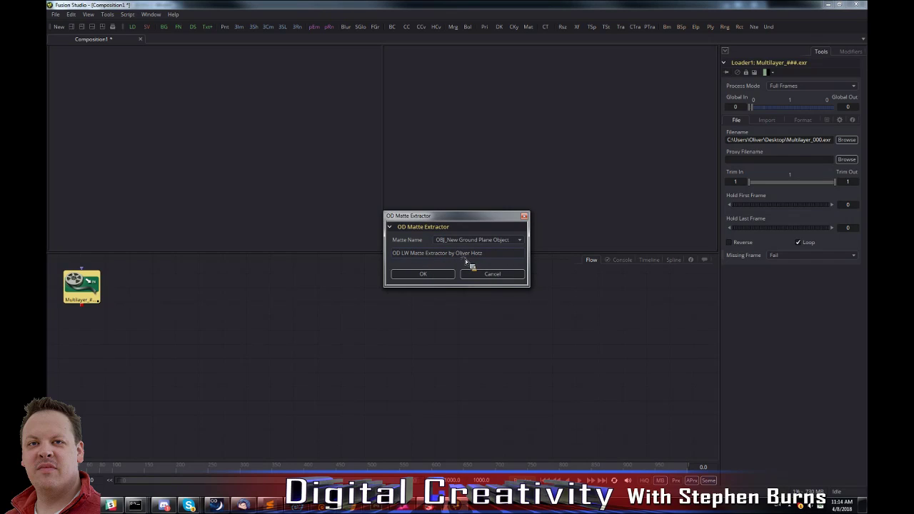
left_click(503, 275)
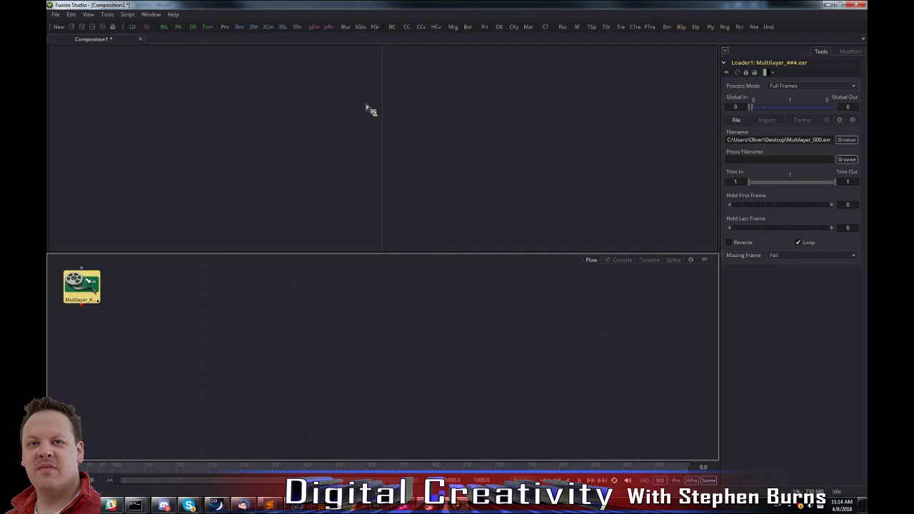
double_click(50, 5)
left_click(501, 275)
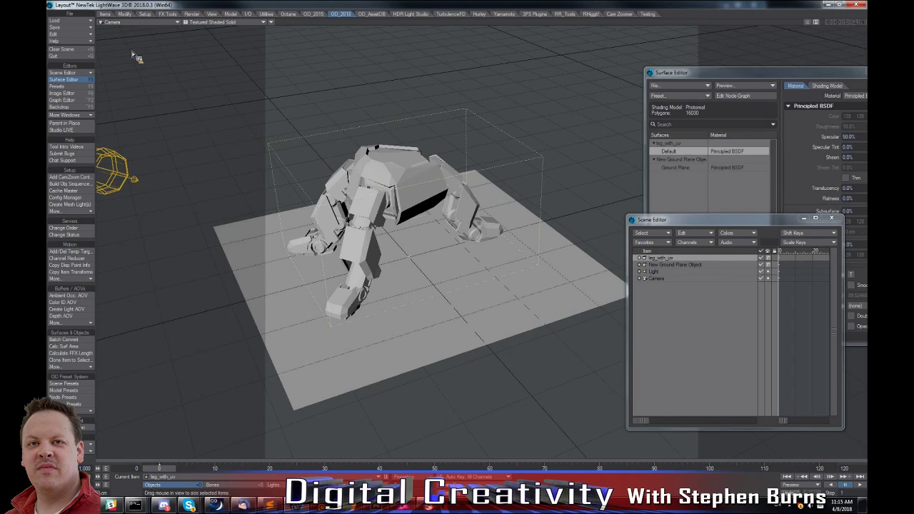
Clear the LightWave Layout scene and load the Lucy object from the someStuff folder.
left_click(74, 50)
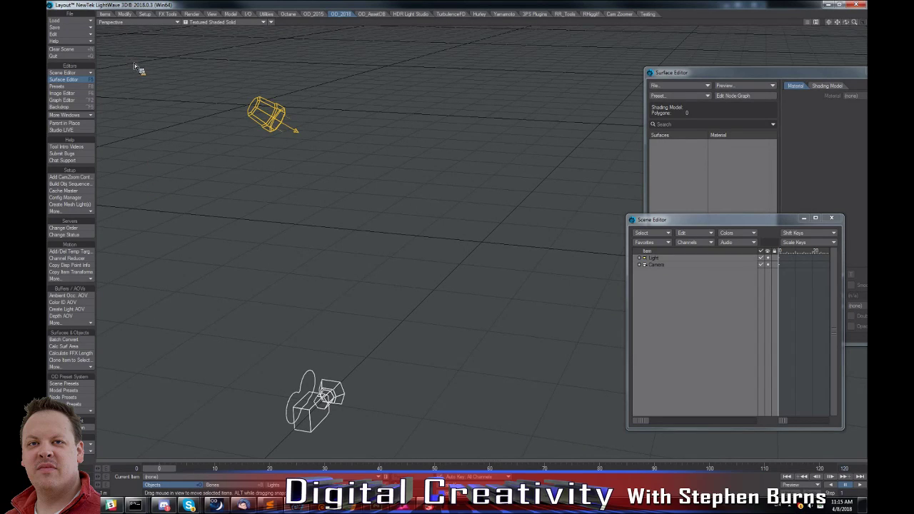
key("plus")
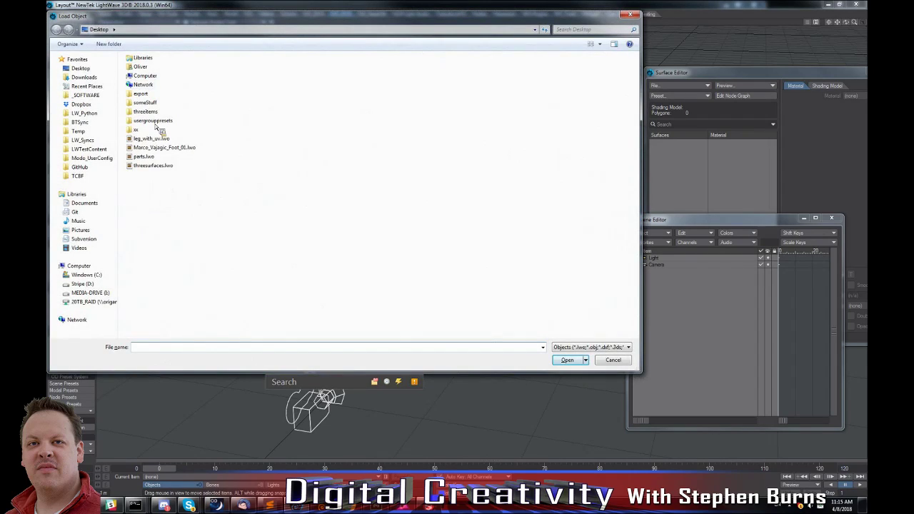
double_click(150, 103)
double_click(145, 71)
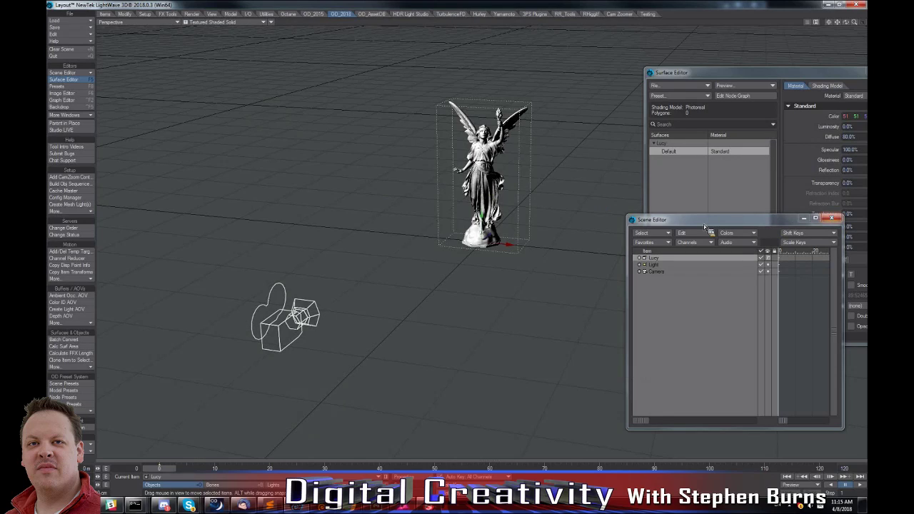
Examine the Lucy statue's point and polygon counts in its geometry properties and inspect the model in the perspective view.
key("p")
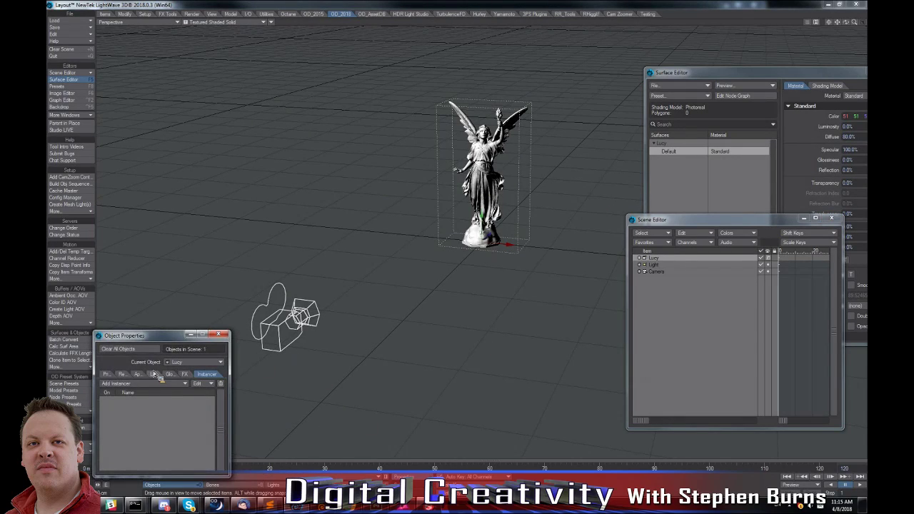
left_click(107, 374)
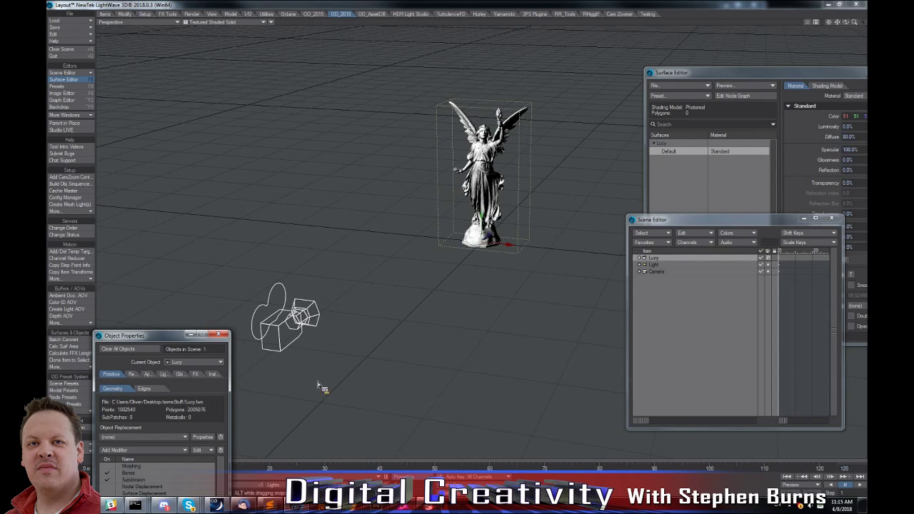
left_click_drag(160, 333, 163, 115)
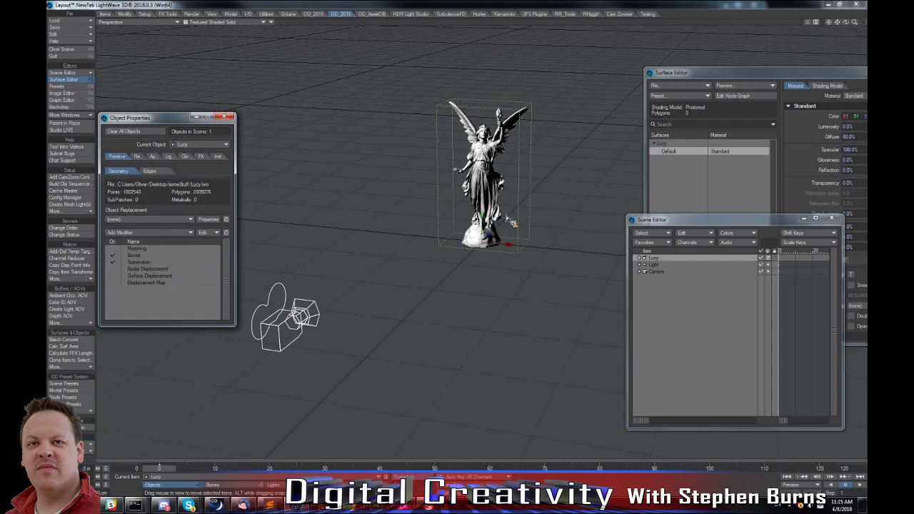
left_click_drag(507, 218, 400, 308, "alt")
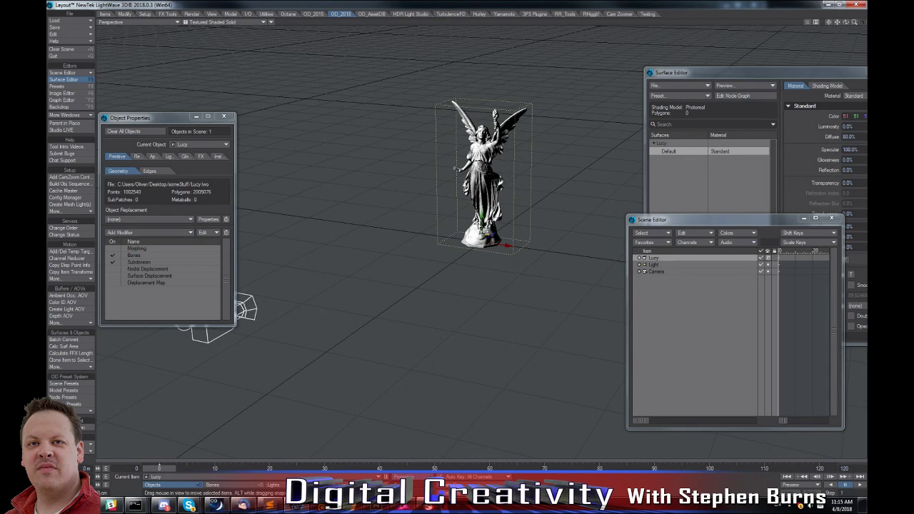
left_click_drag(397, 173, 383, 170, "alt")
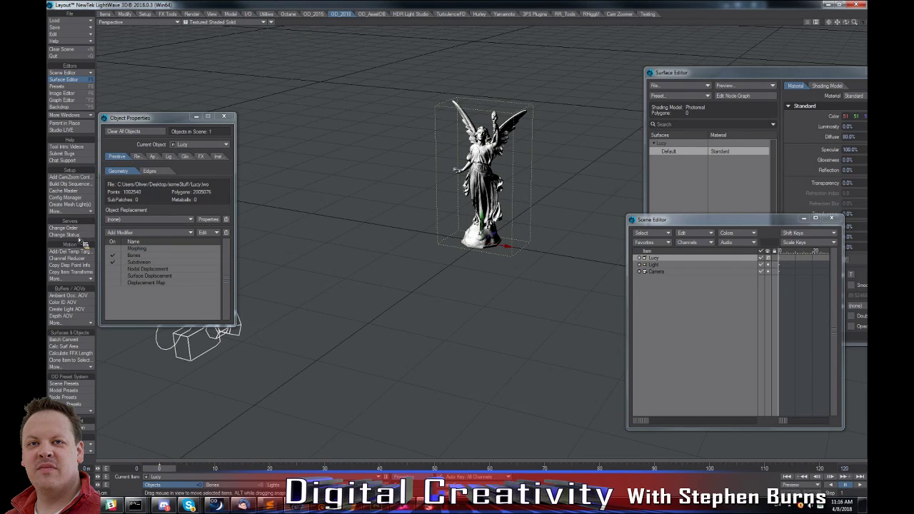
Run Easy Mesh Simplifier on the Lucy object with a target polycount of 2000 and mixed output.
left_click(78, 367)
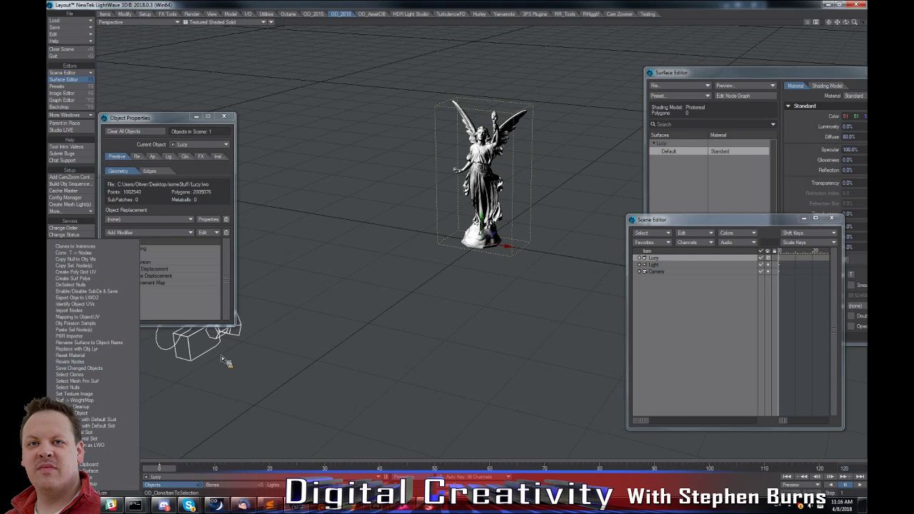
left_click(74, 212)
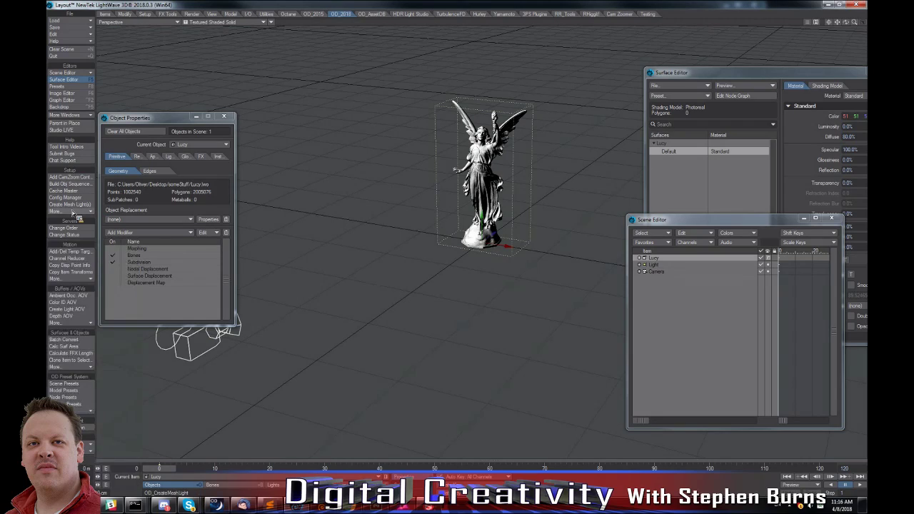
left_click(73, 212)
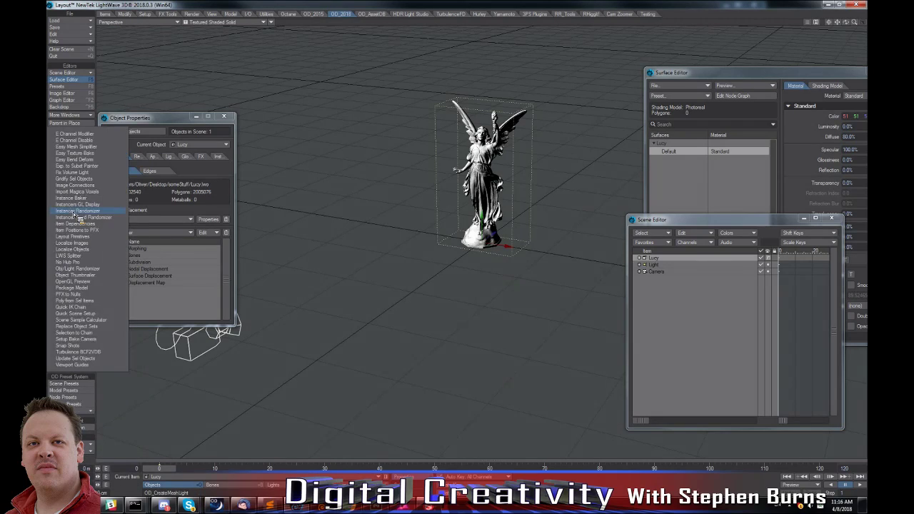
left_click(92, 148)
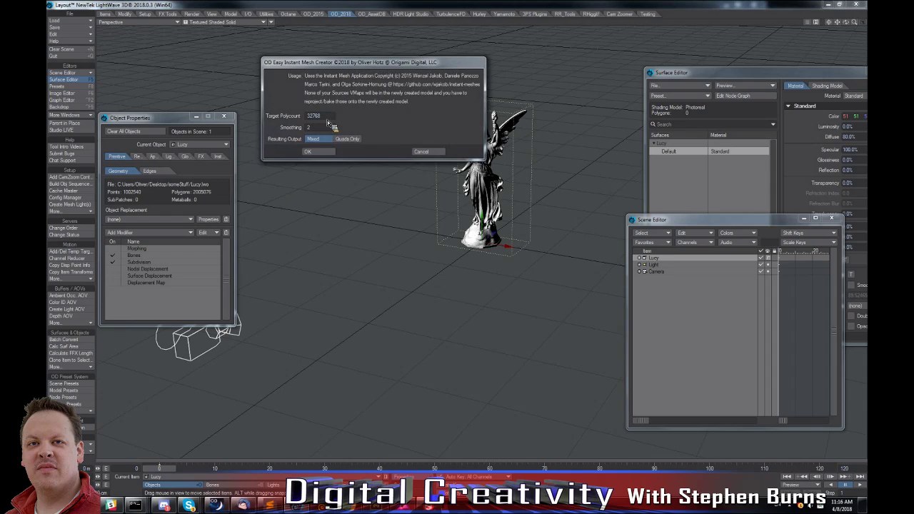
key("Tab")
type("2000")
key("Tab")
left_click(323, 153)
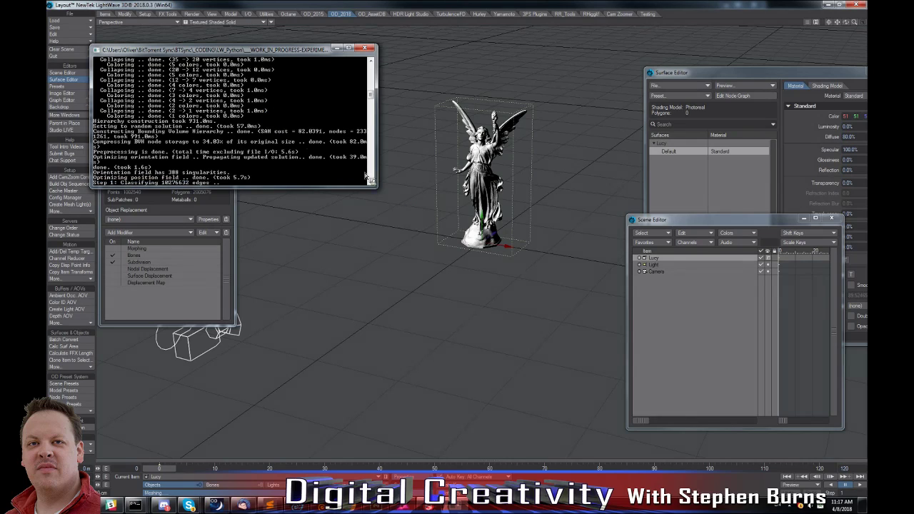
Clear the original Lucy object from the scene and move the simplified Lucy_instant statue into its place.
left_click_drag(526, 257, 544, 260)
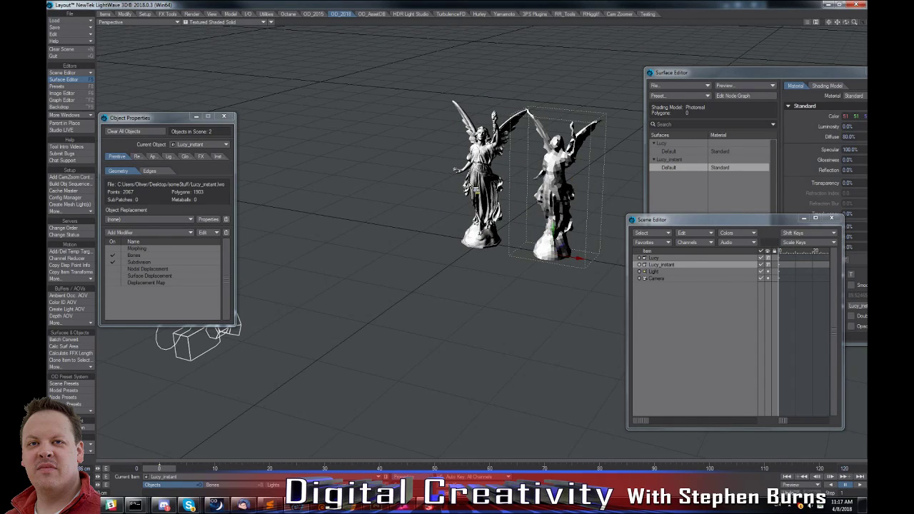
left_click(480, 220)
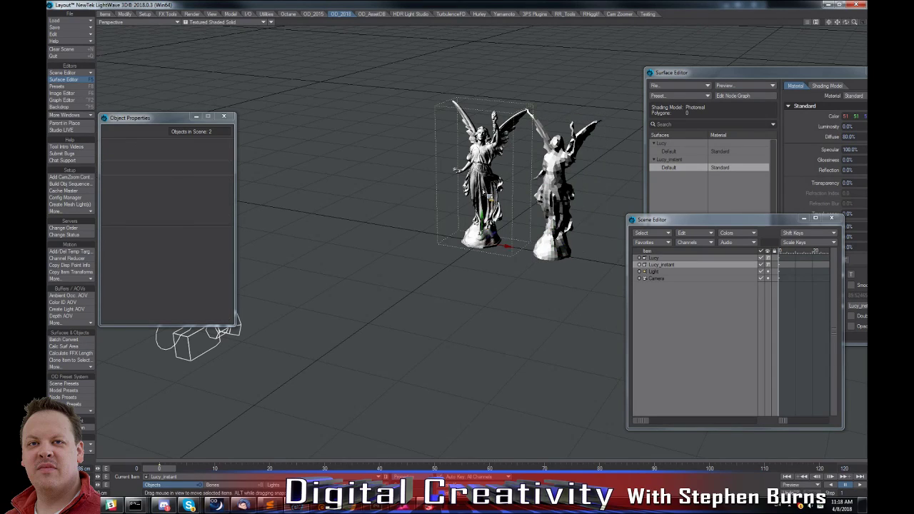
key("minus")
left_click(314, 188)
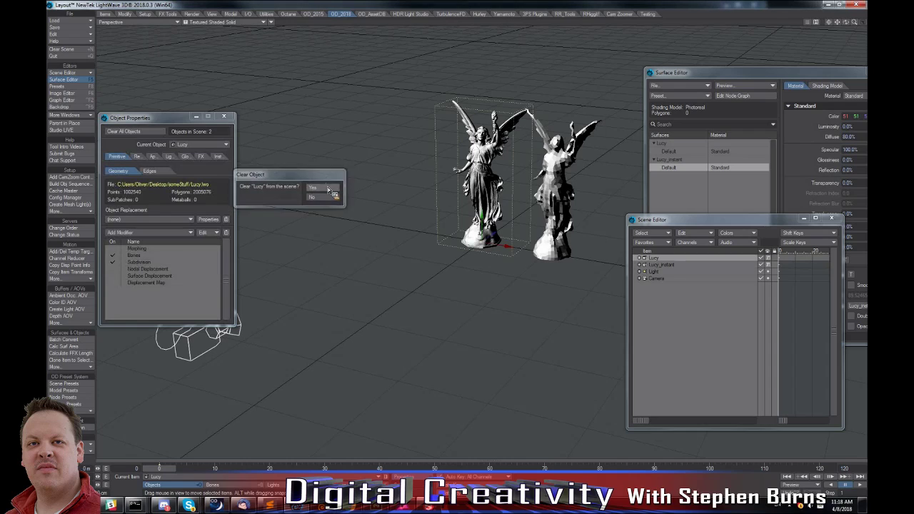
left_click_drag(584, 263, 485, 248)
left_click_drag(445, 271, 470, 187, "alt")
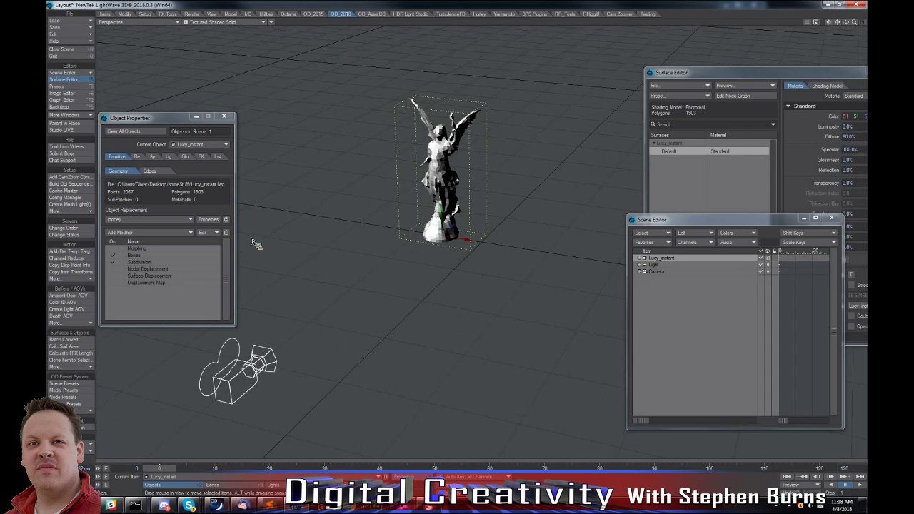
Assign the OD_RenderTimeReplacement object replacement to Lucy_instant and open its properties.
left_click(130, 219)
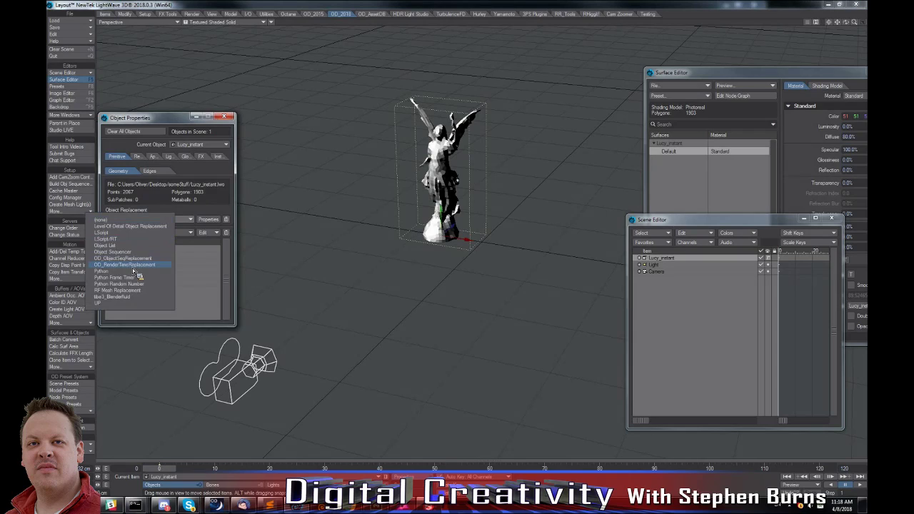
left_click(180, 245)
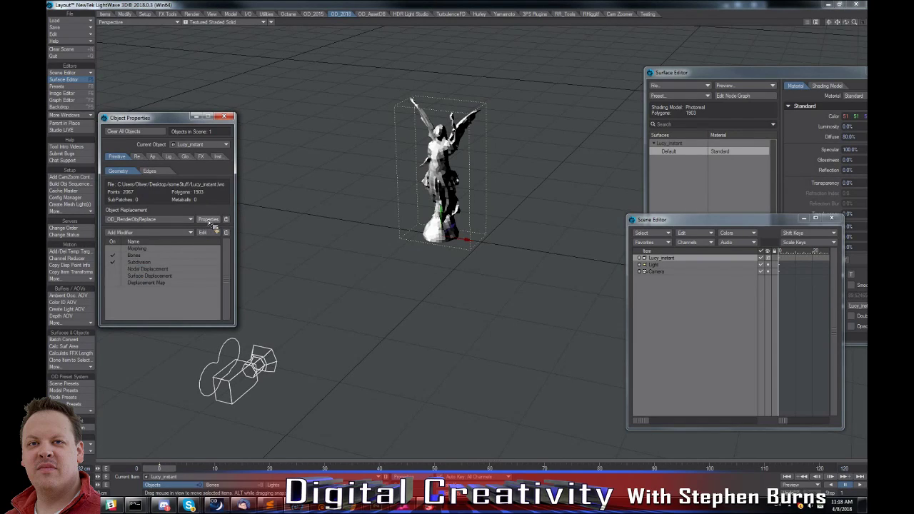
left_click(208, 219)
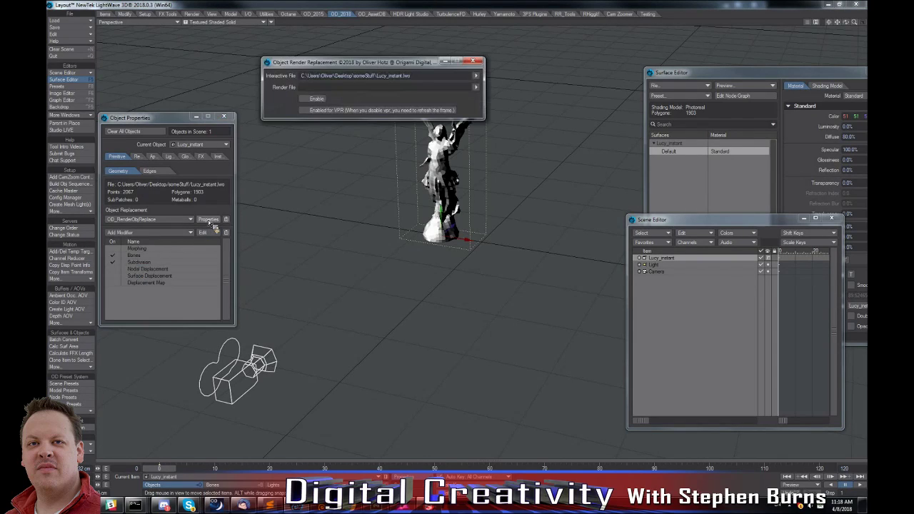
Set Lucy.lwo from the someStuff folder as the render file, enable the replacement and close its settings.
left_click(476, 86)
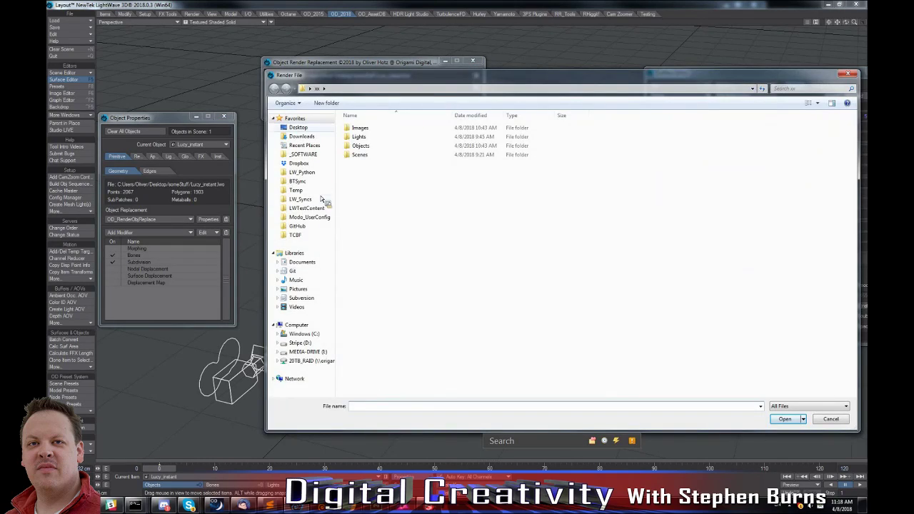
left_click(300, 127)
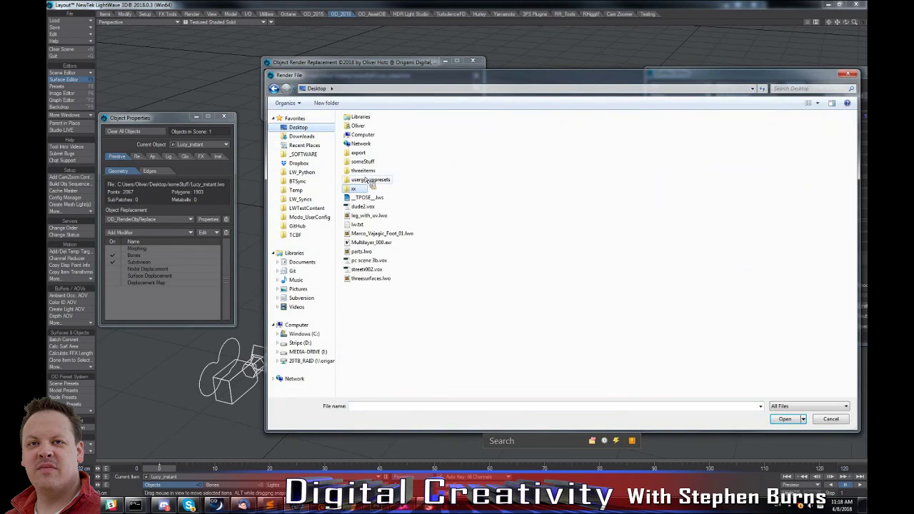
double_click(365, 162)
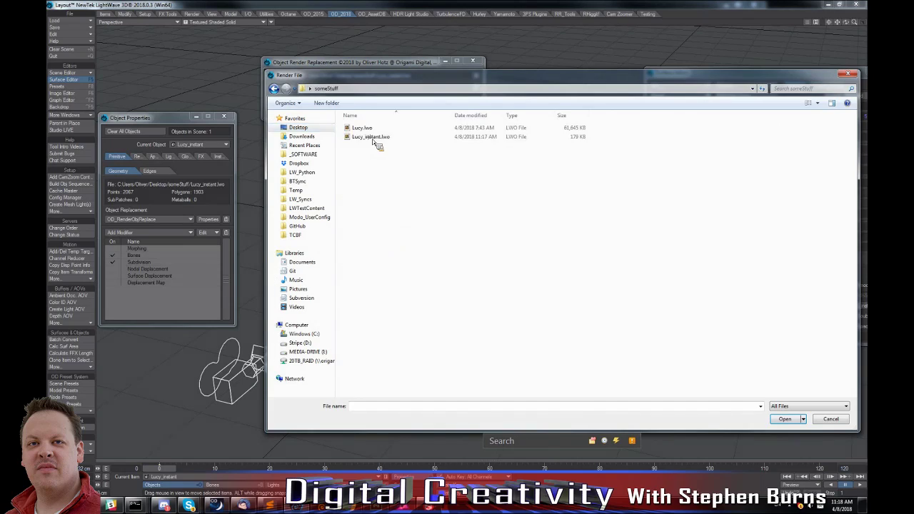
left_click(368, 128)
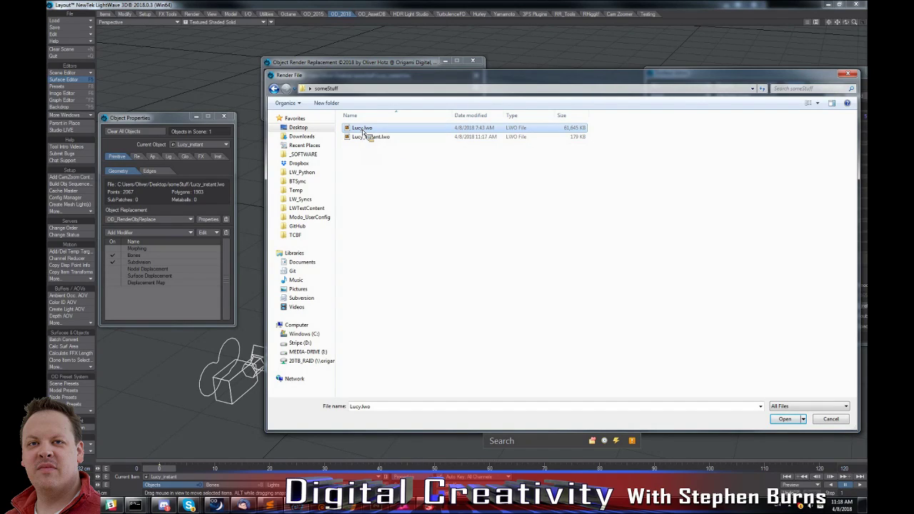
double_click(363, 129)
left_click(302, 101)
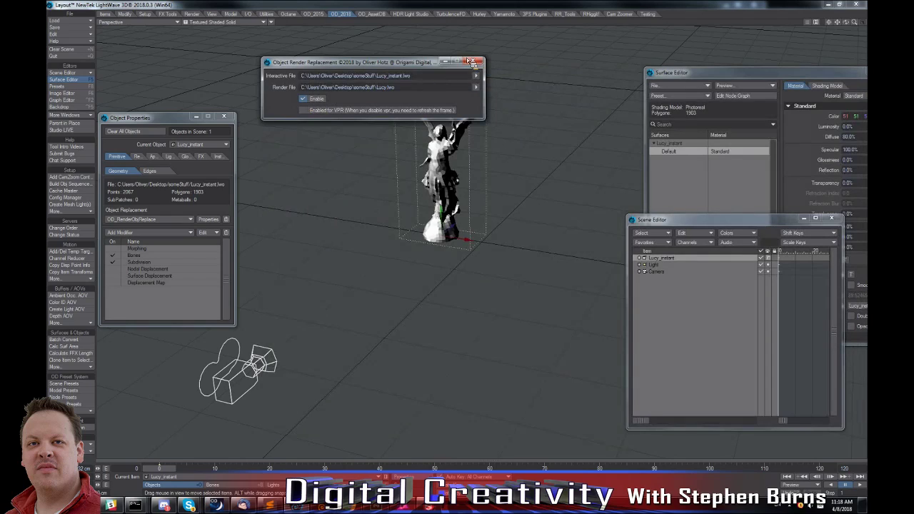
left_click(473, 61)
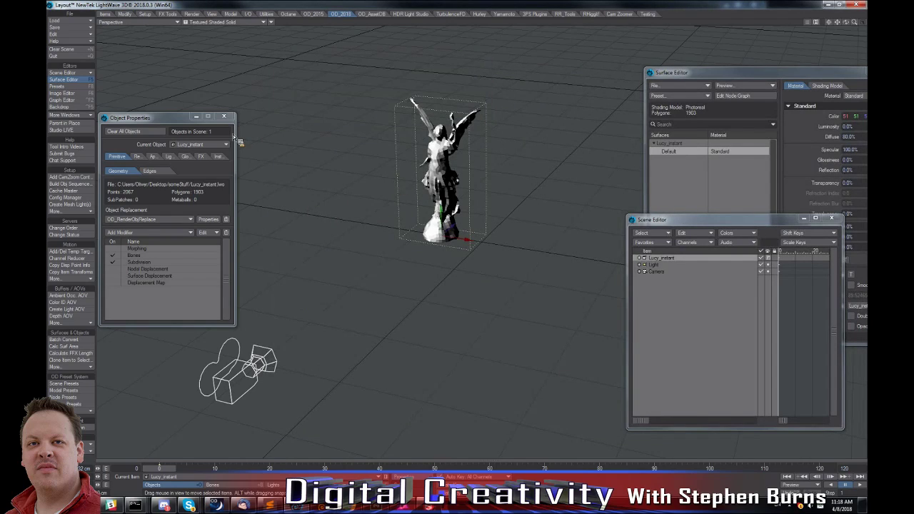
Render the current frame from the camera view to check the high-resolution replacement, then close the render windows.
key("6")
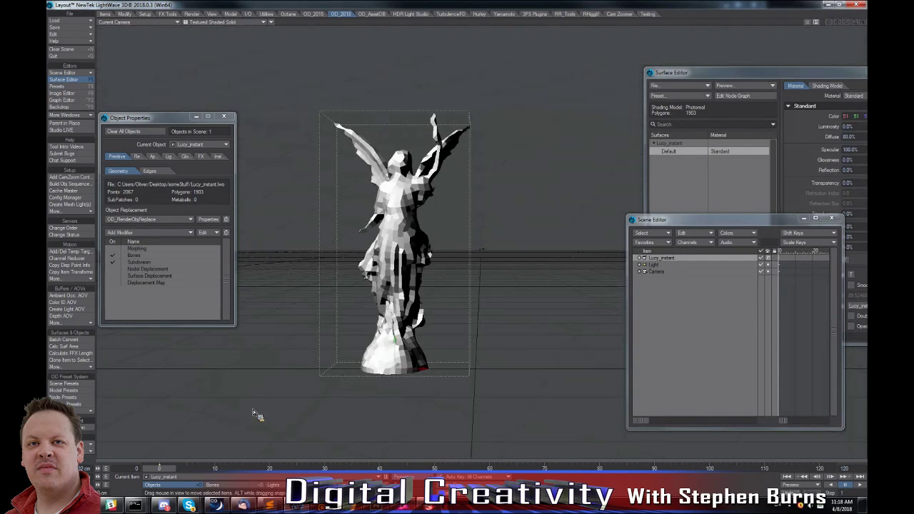
key("F9")
left_click(360, 187)
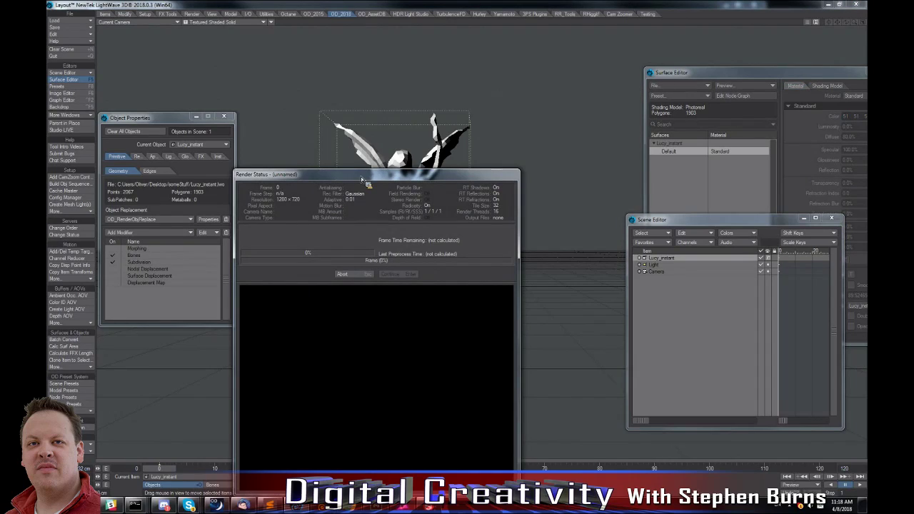
left_click_drag(360, 176, 350, 76)
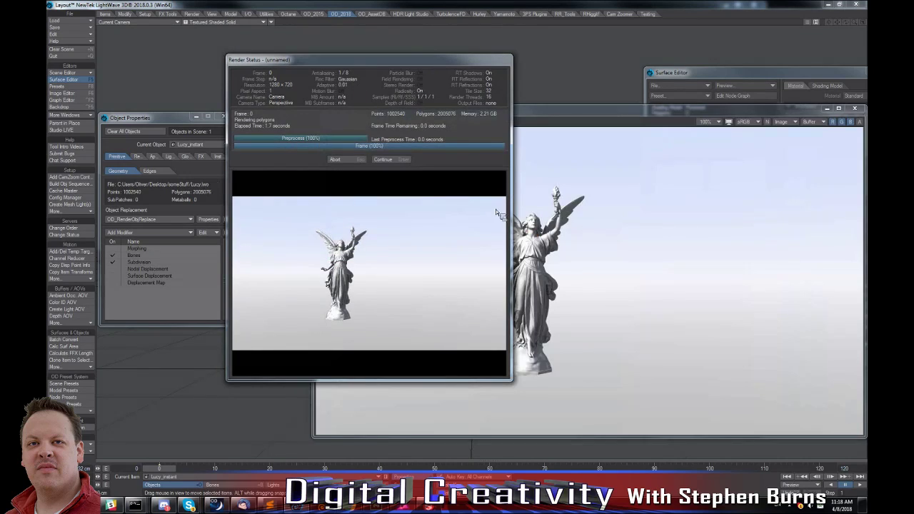
left_click(398, 161)
left_click(318, 111)
left_click(336, 172)
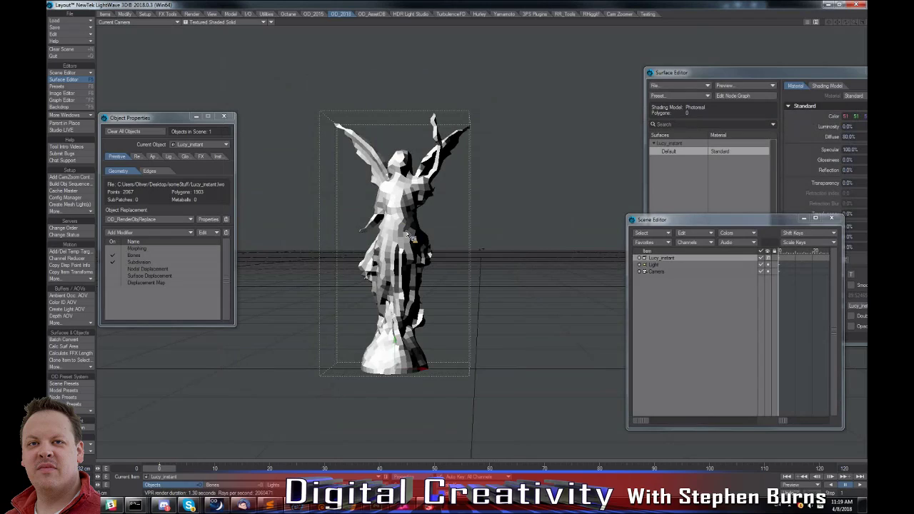
Render the frame once more, examine the detailed statue in the image viewer and close the viewer.
key("F9")
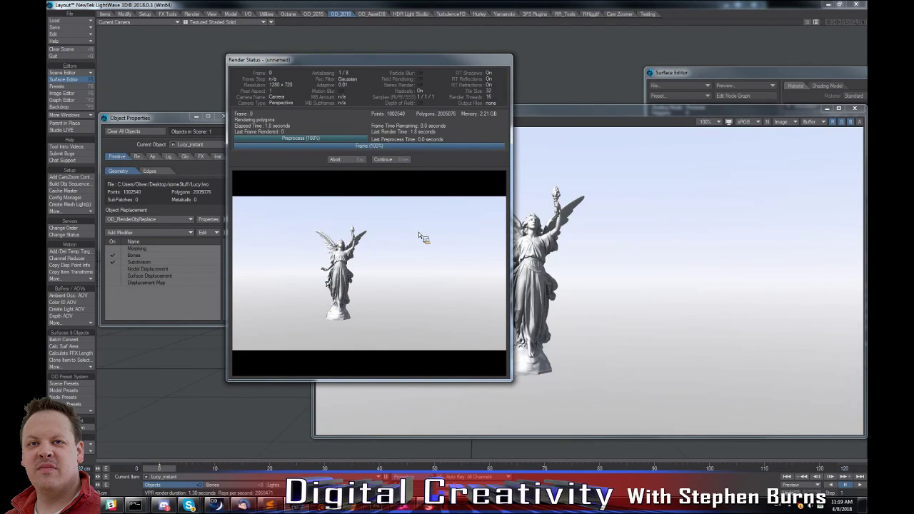
left_click(384, 159)
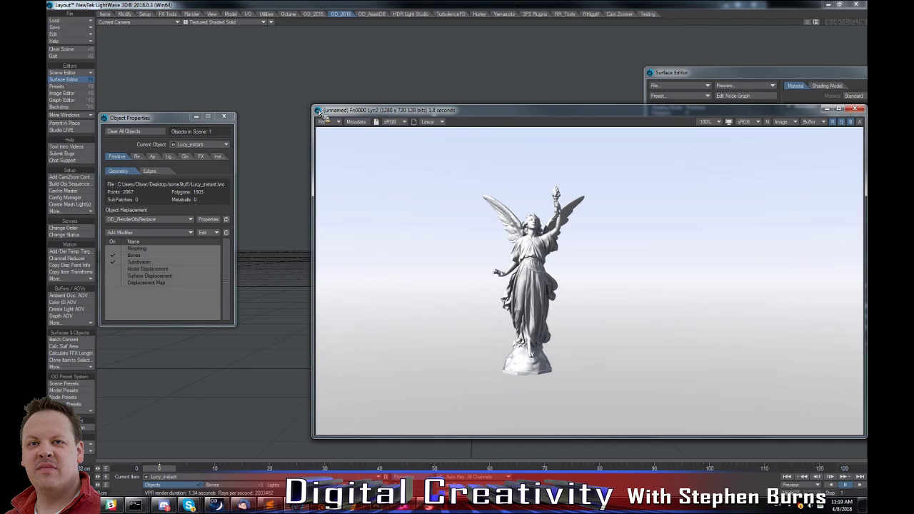
left_click_drag(353, 109, 251, 100)
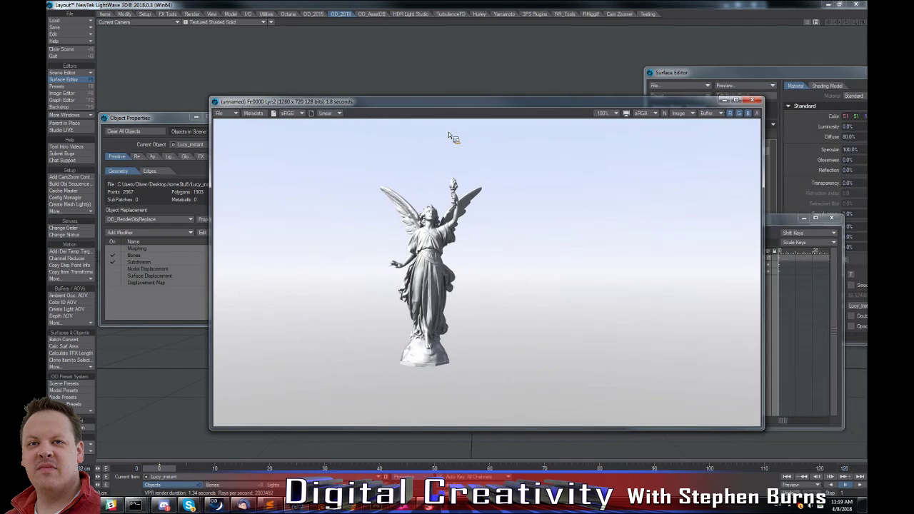
double_click(215, 102)
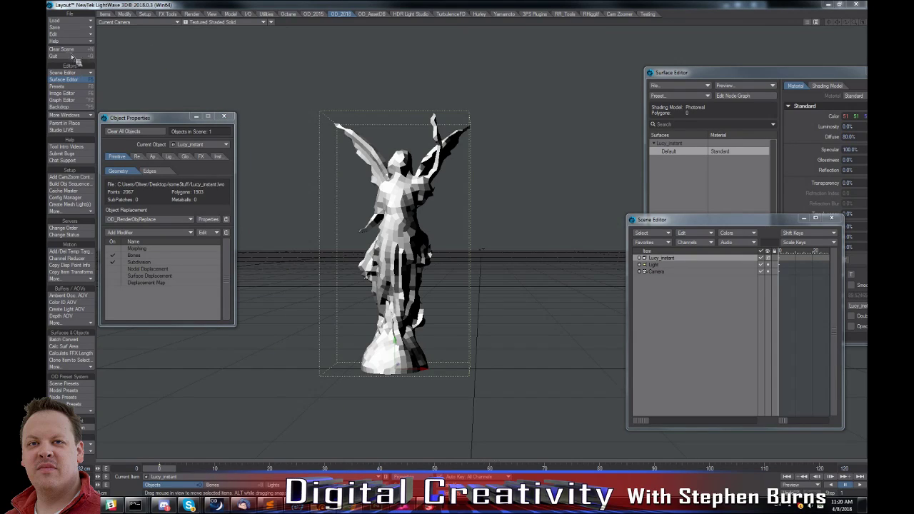
Switch to LightWave Modeler and load Lucy_instant.lwo from the someStuff folder, fitted to the views.
key("alt+Tab")
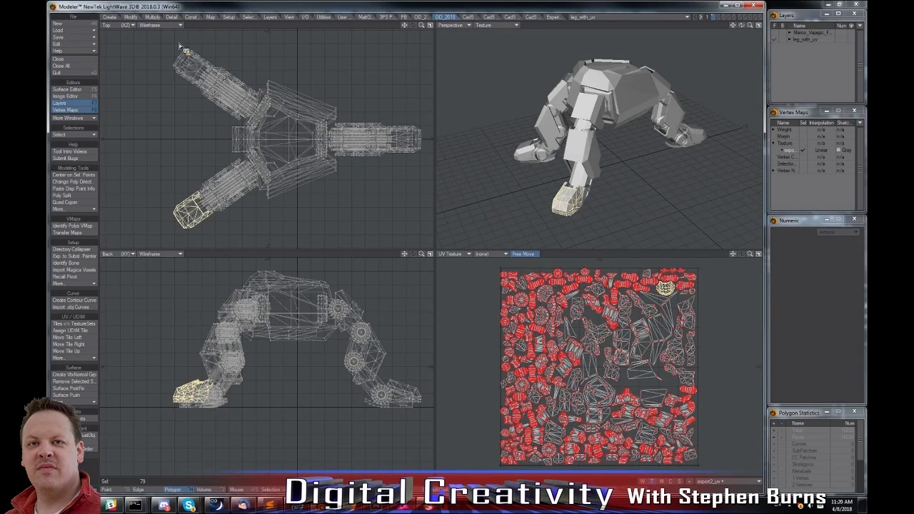
key("ctrl+o")
left_click(82, 71)
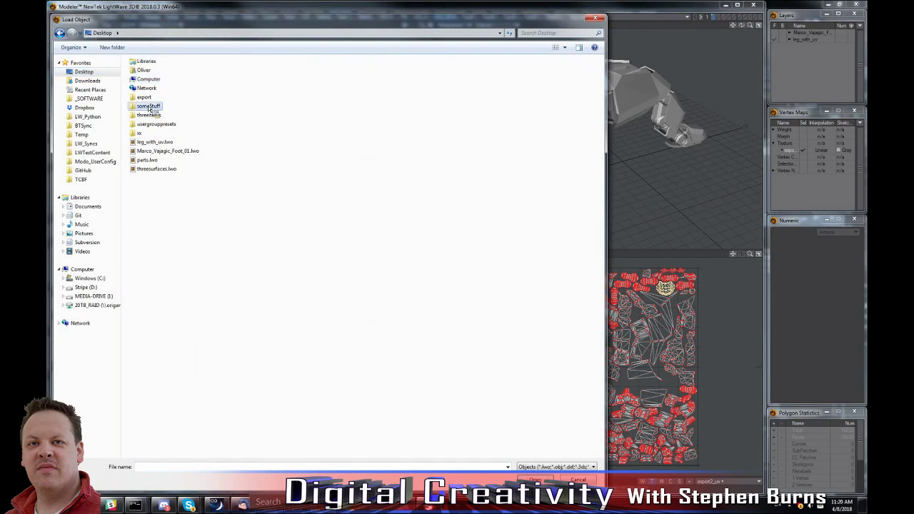
double_click(149, 107)
double_click(157, 82)
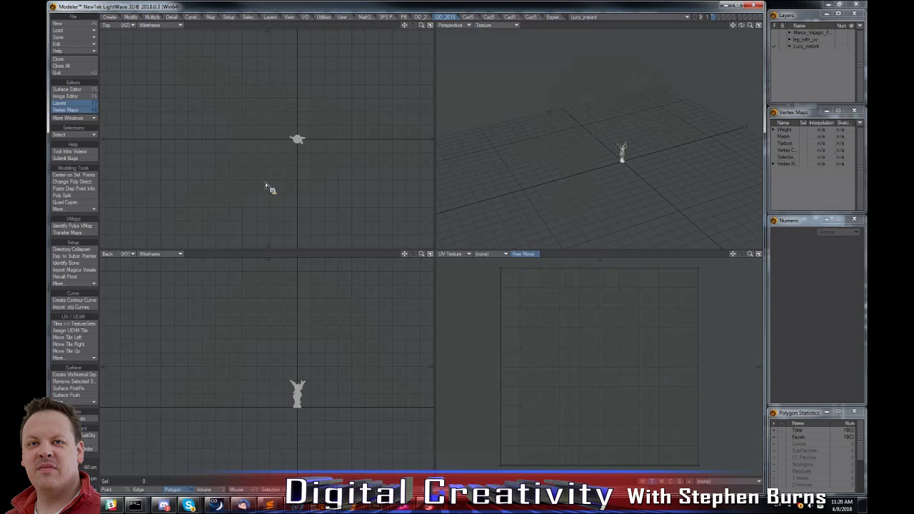
key("a")
Generate a UV map for the Lucy_instant mesh with OD_CreateUV.
left_click(732, 482)
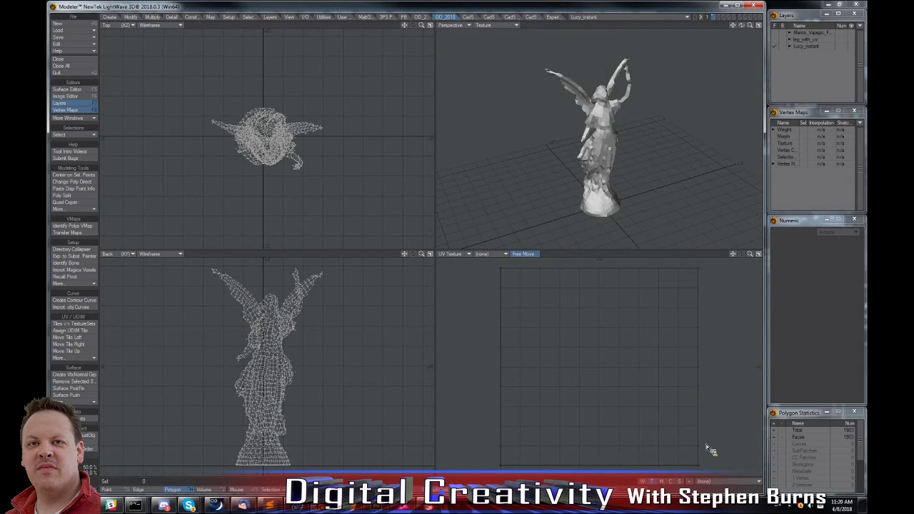
left_click(716, 481)
left_click(549, 17)
left_click(73, 156)
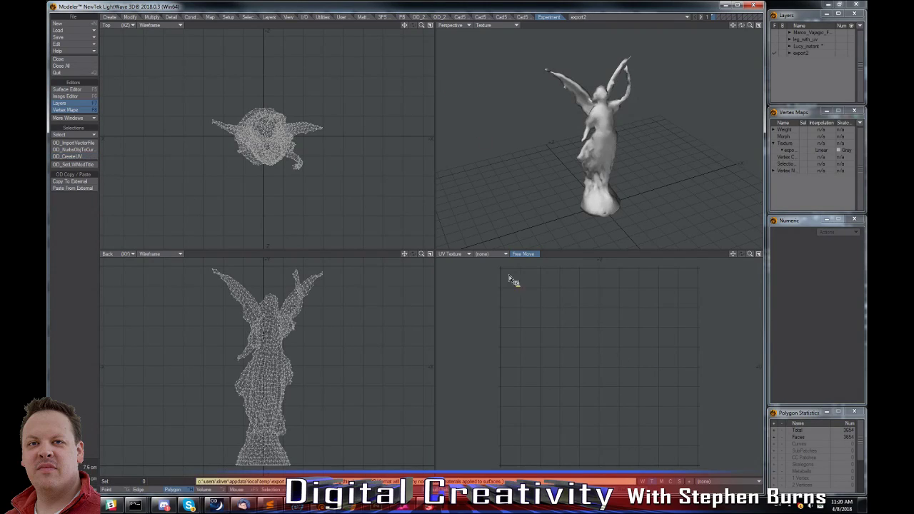
Save the UV-mapped statue in the someStuff folder as Lucy_instant_UV.lwo.
left_click(77, 37)
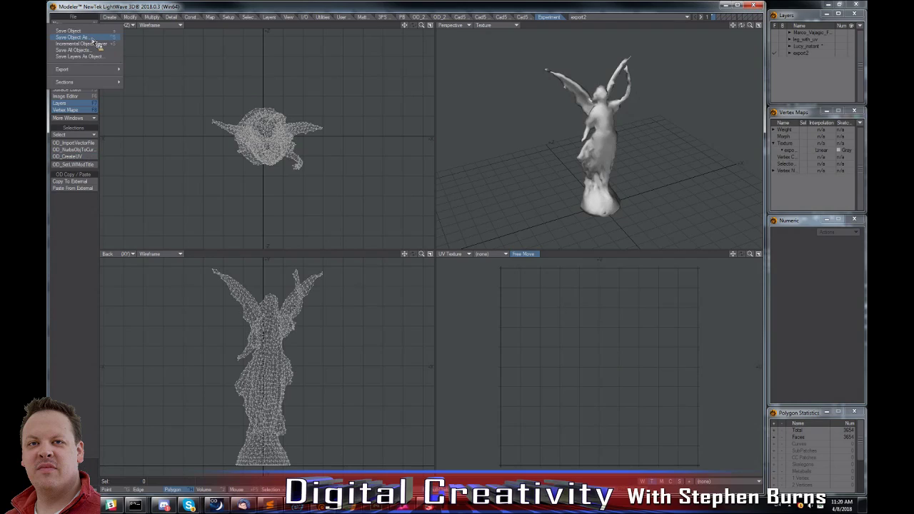
left_click(92, 39)
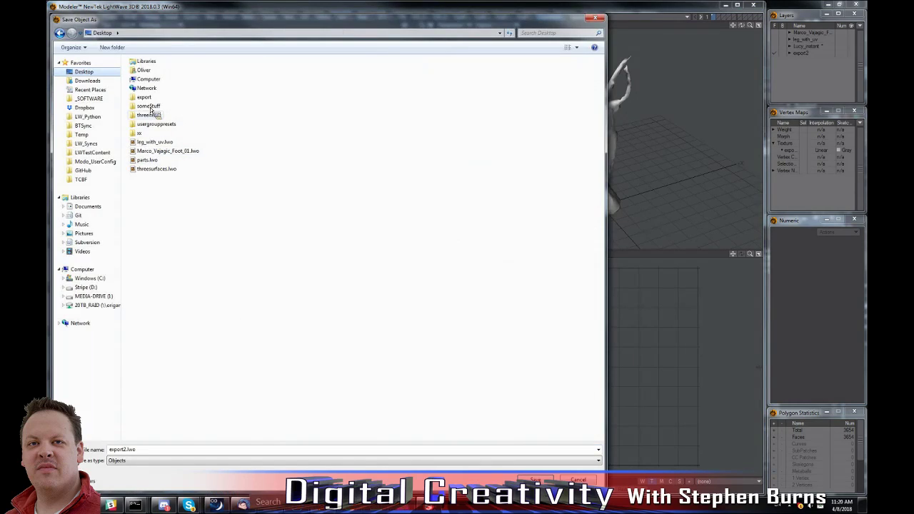
double_click(156, 108)
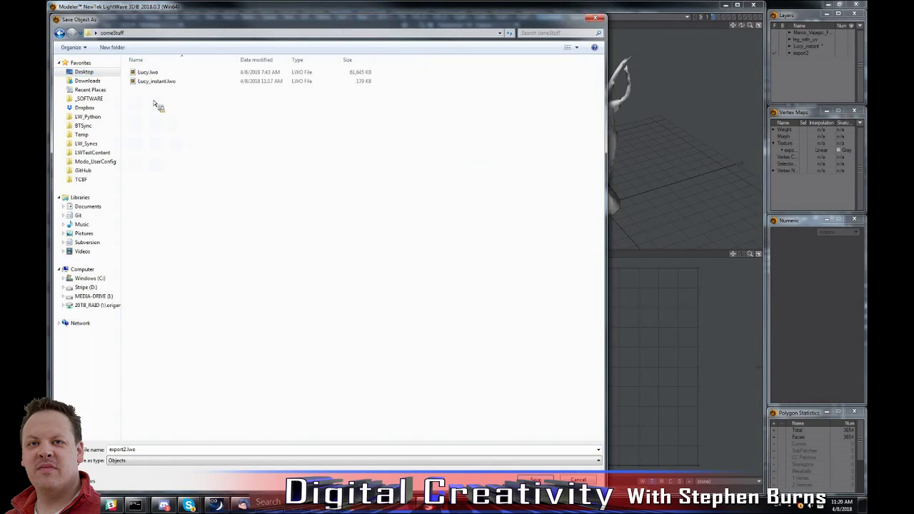
left_click(157, 82)
left_click(147, 450)
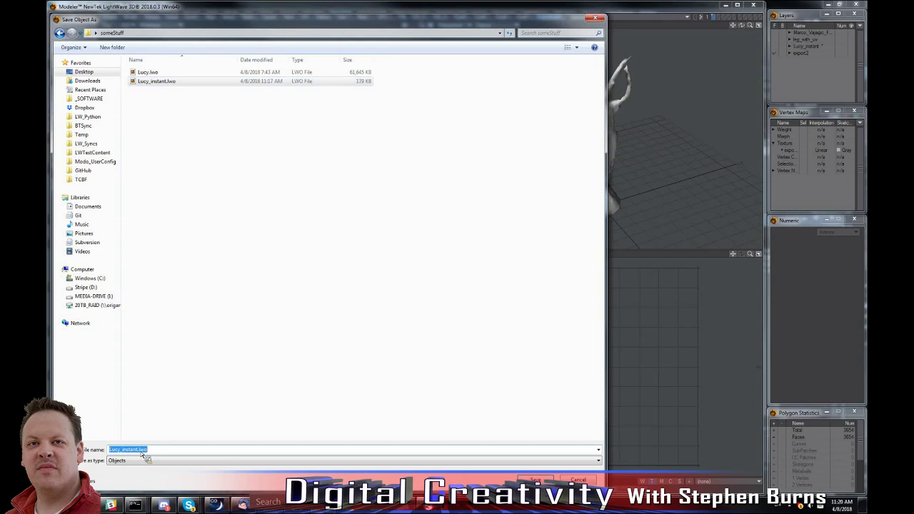
type("_UV")
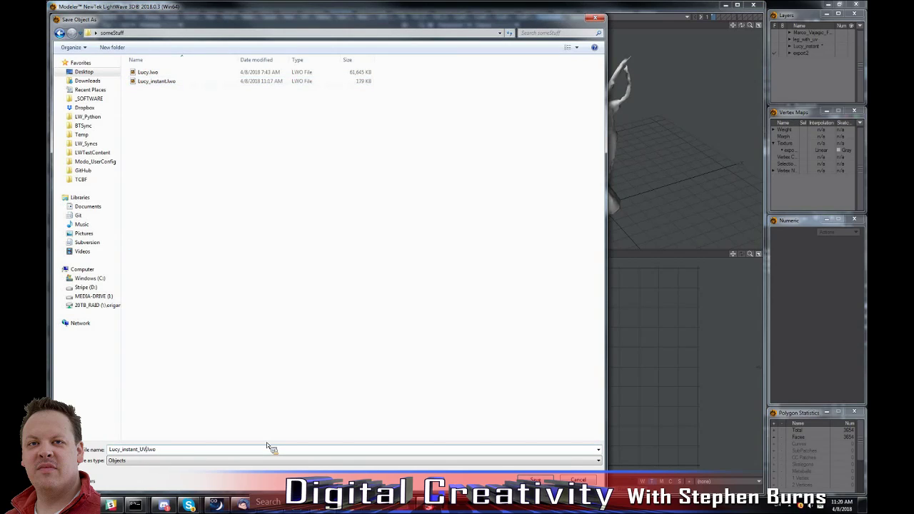
key("Return")
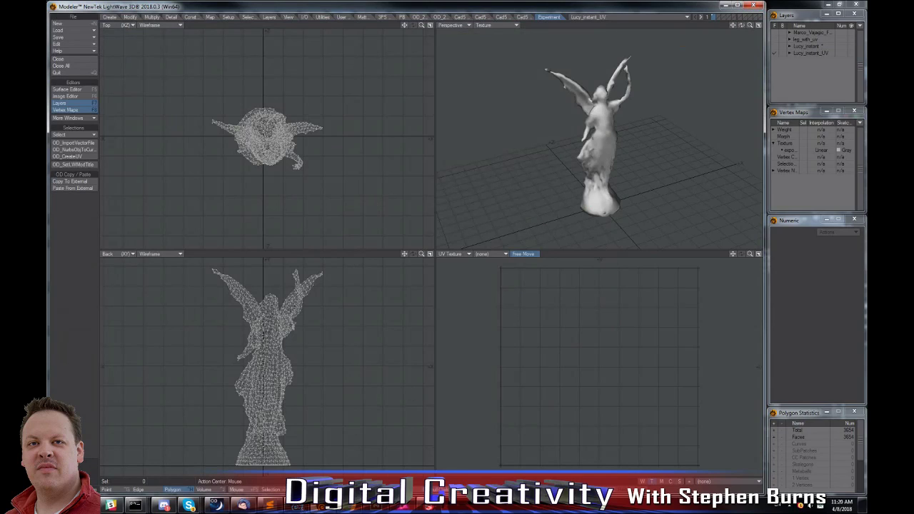
Switch to LightWave Layout and open the OD Easy Texture Bake tool on a cleared scene.
key("alt+Tab")
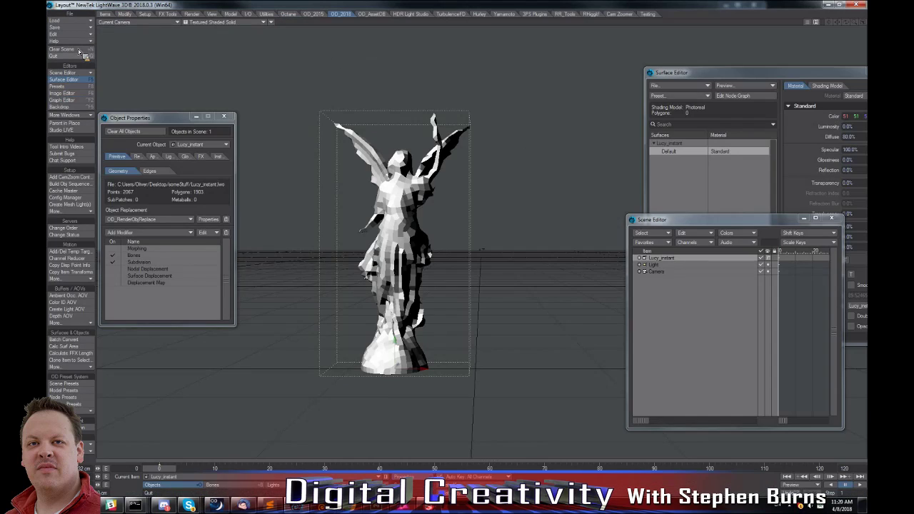
left_click(80, 50)
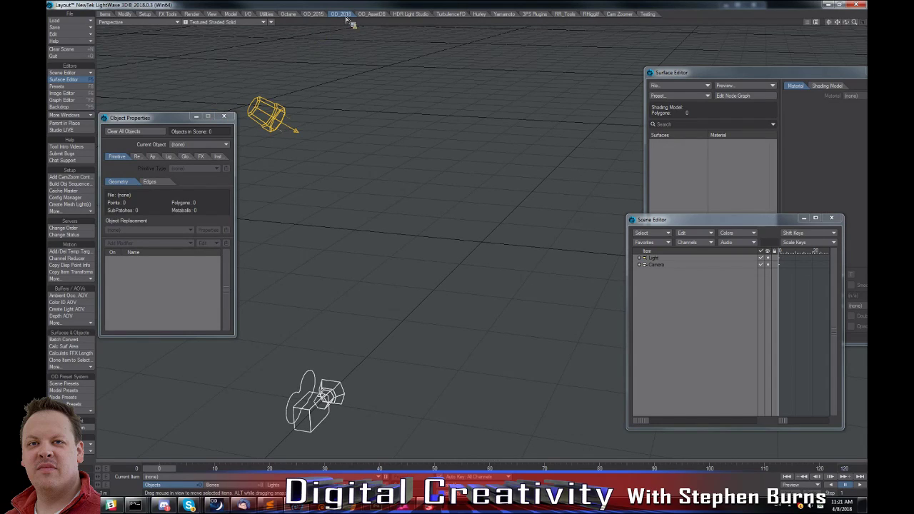
left_click(70, 211)
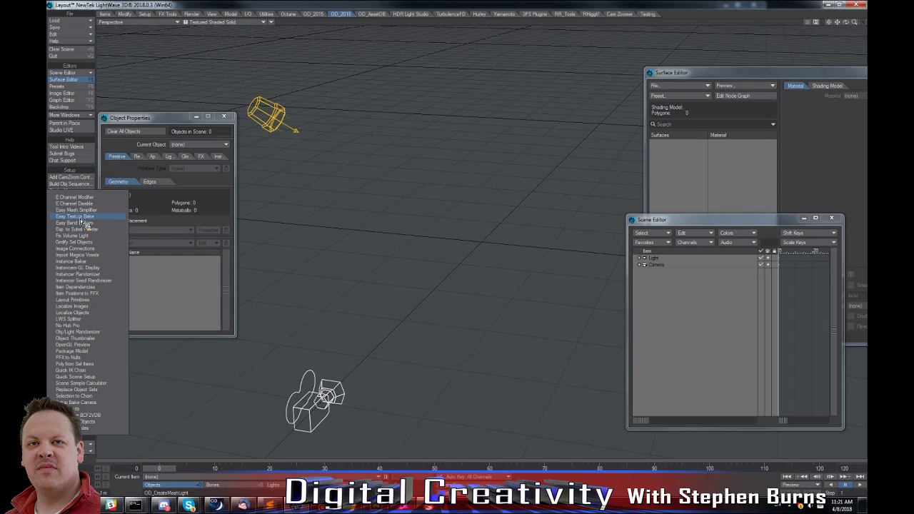
left_click(80, 219)
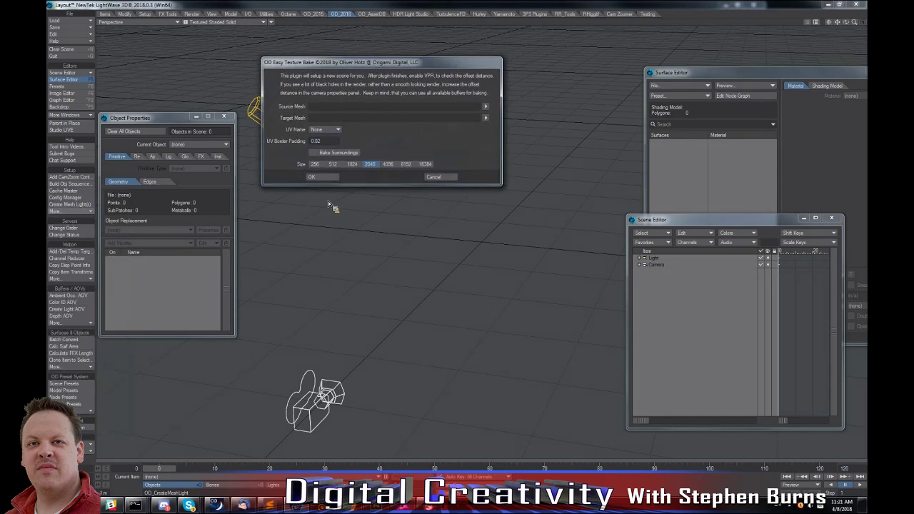
Choose Lucy.lwo from the someStuff folder on the Desktop as the source mesh for the bake.
left_click(485, 105)
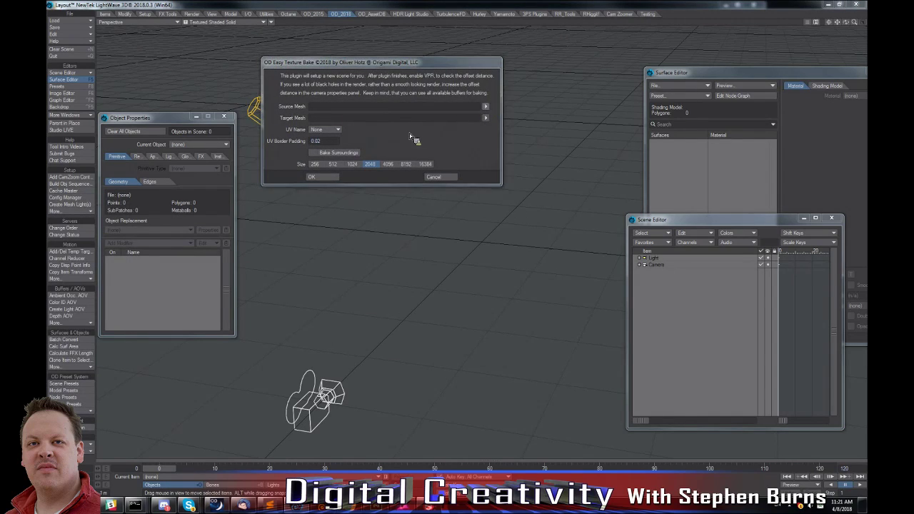
left_click(300, 128)
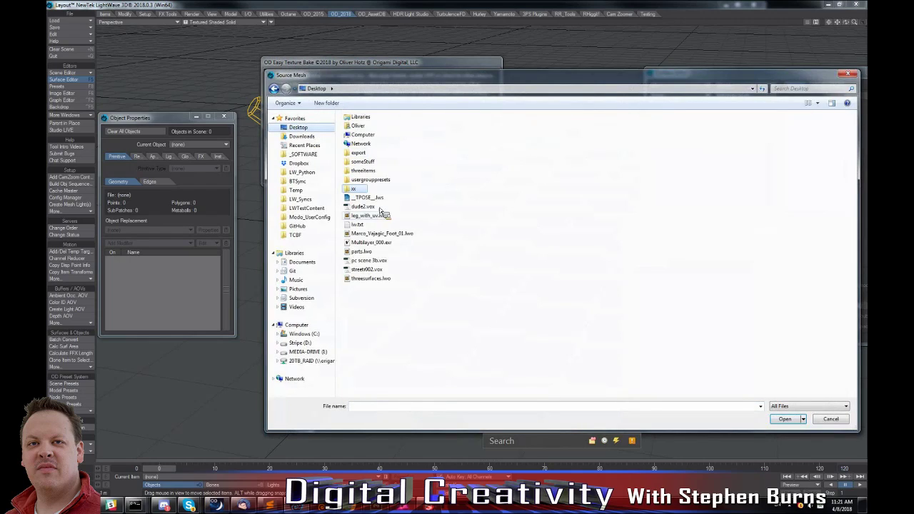
double_click(363, 162)
left_click(361, 130)
double_click(362, 130)
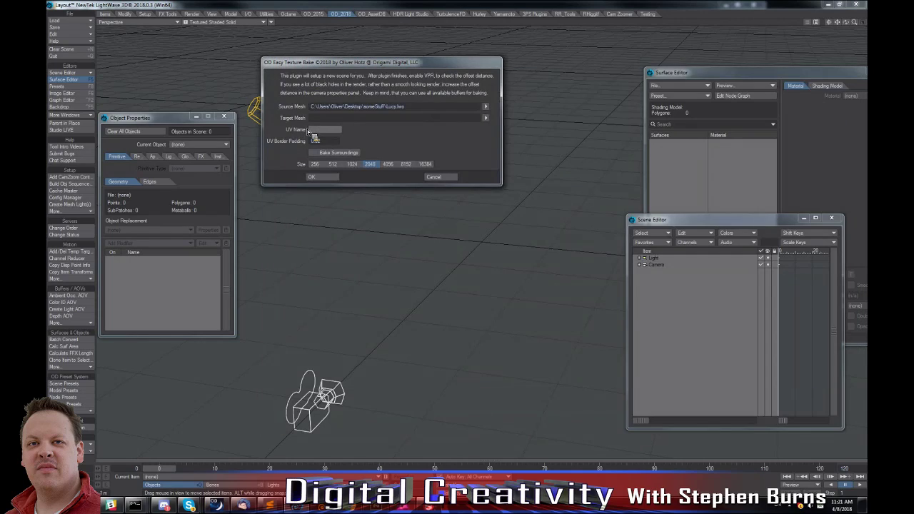
Set Lucy_instant_UV.lwo from someStuff as the target mesh and generate the 2048 bake scene, accepting the content directory change.
left_click(485, 118)
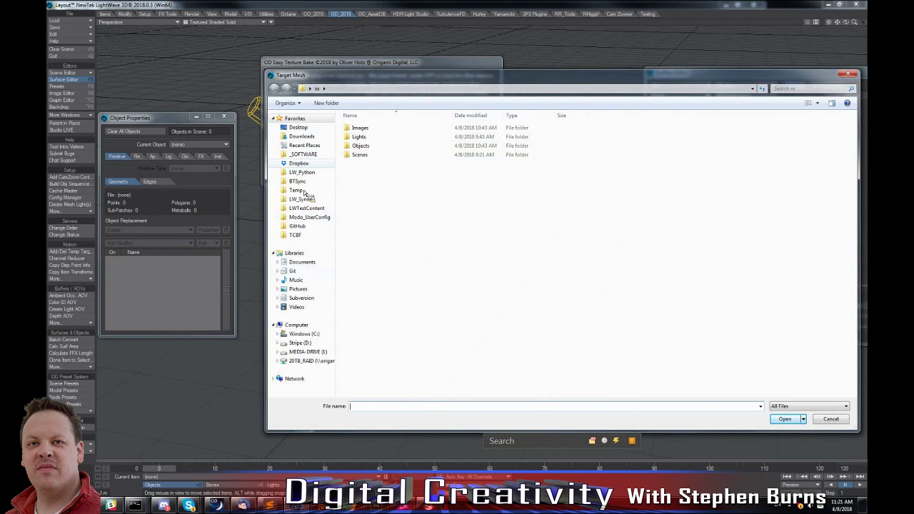
left_click(304, 129)
double_click(373, 165)
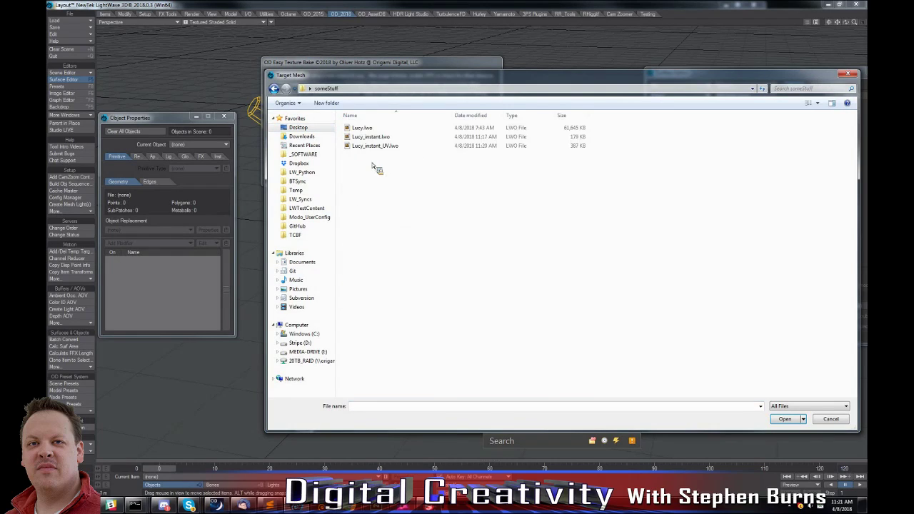
left_click(375, 146)
double_click(375, 146)
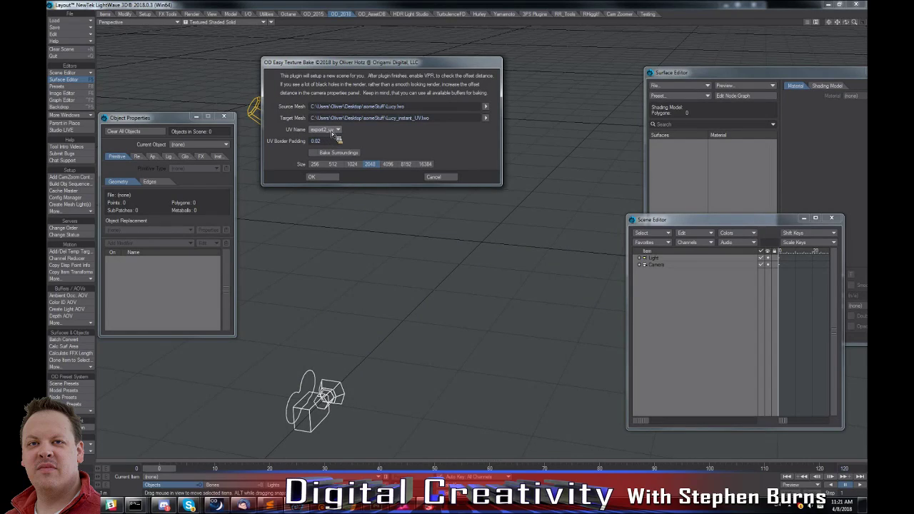
left_click(324, 179)
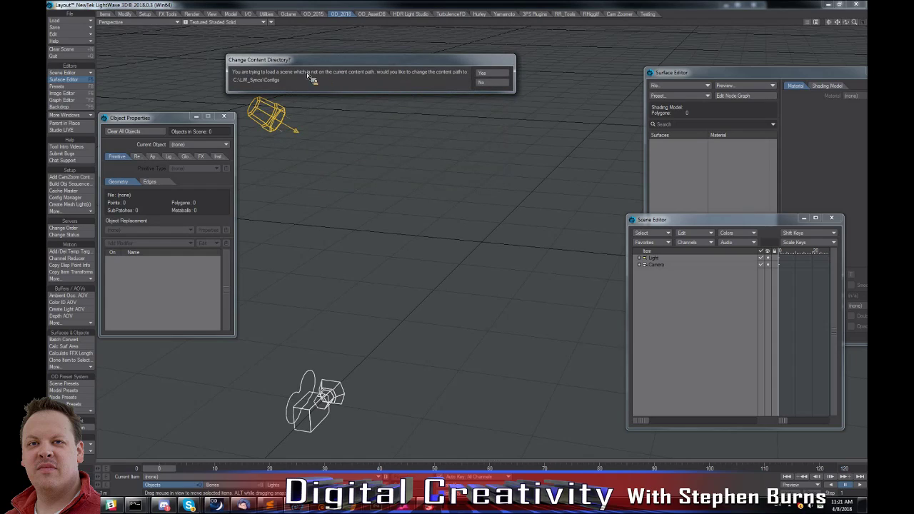
left_click(495, 75)
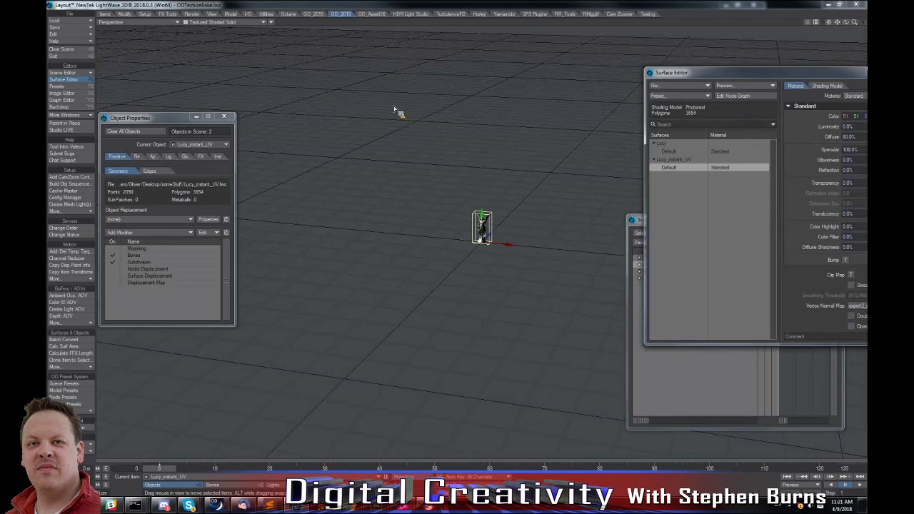
Preview the bake scene with VPR through the camera view.
left_click(239, 24)
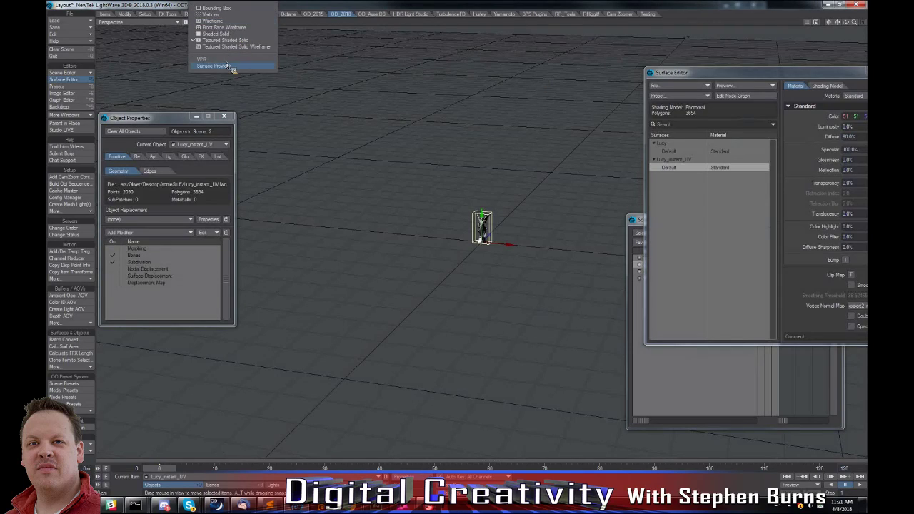
left_click(234, 66)
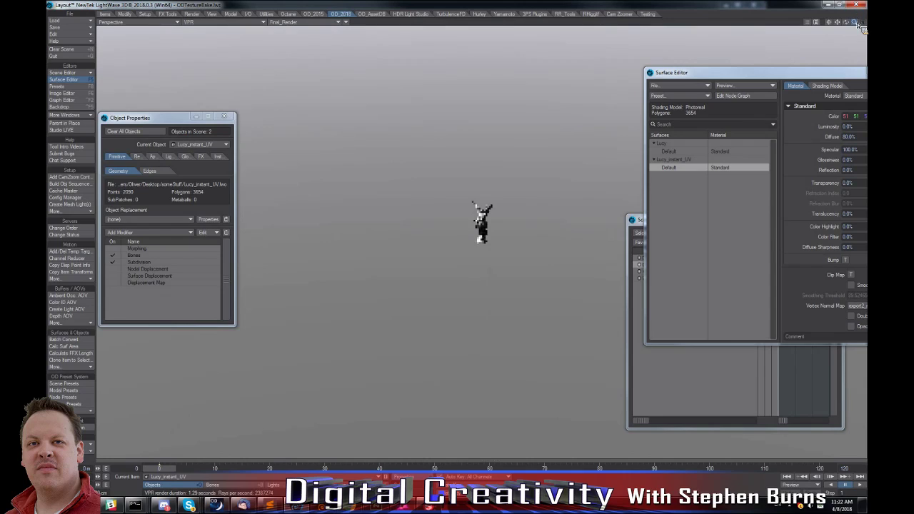
key("6")
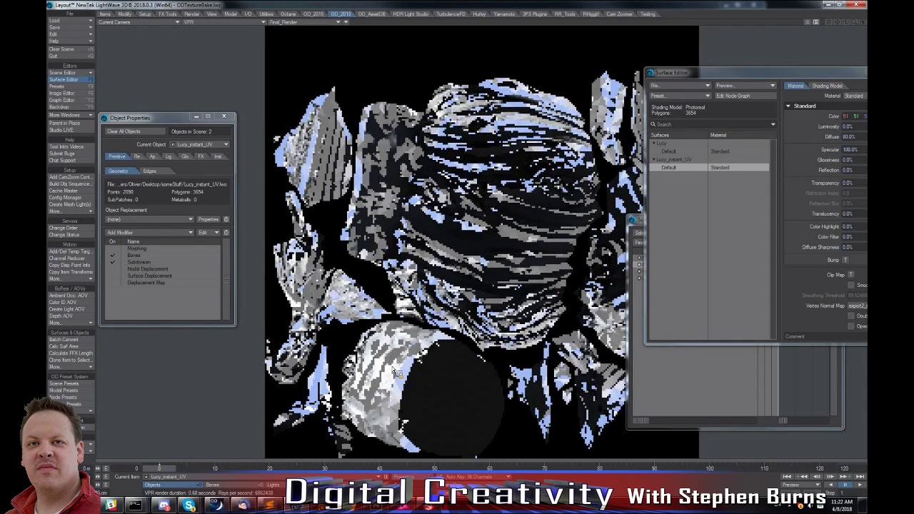
Display the Normals buffer in the VPR preview, followed by the Camera_Tangent_Space_XYZ buffer.
left_click(283, 22)
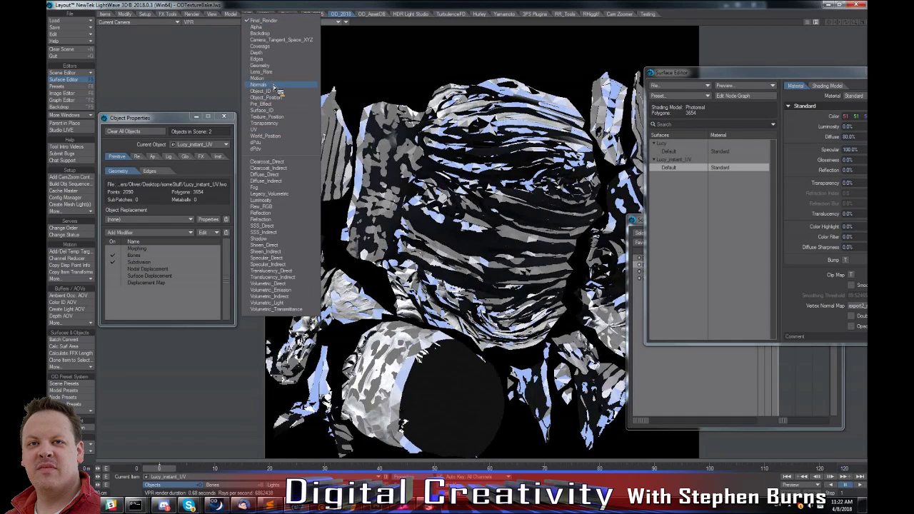
left_click(272, 84)
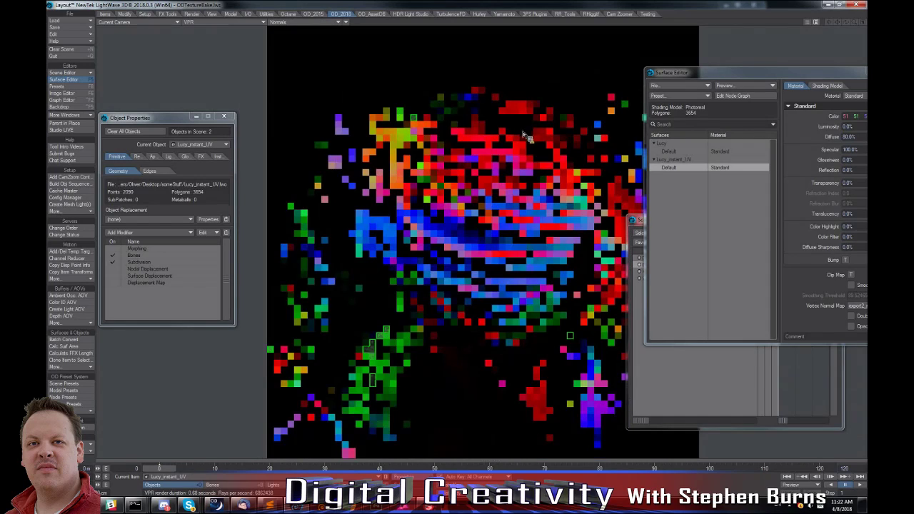
left_click(299, 22)
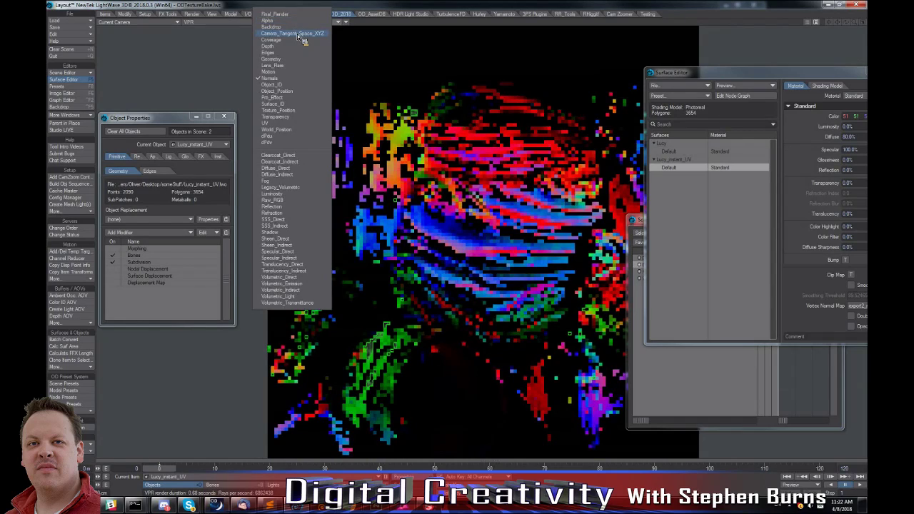
left_click(300, 33)
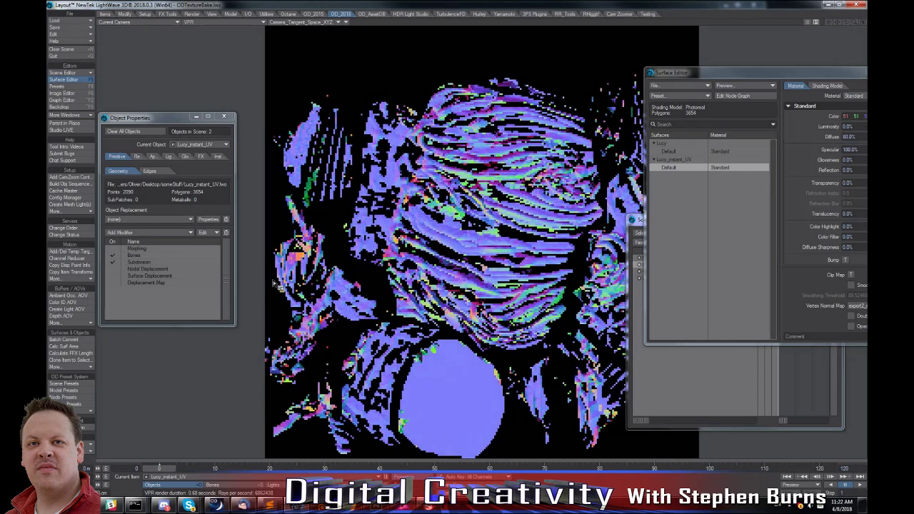
Open the Surface Baking Camera's properties to examine the offset from surface, placing the window beside the camera settings.
key("shift+c")
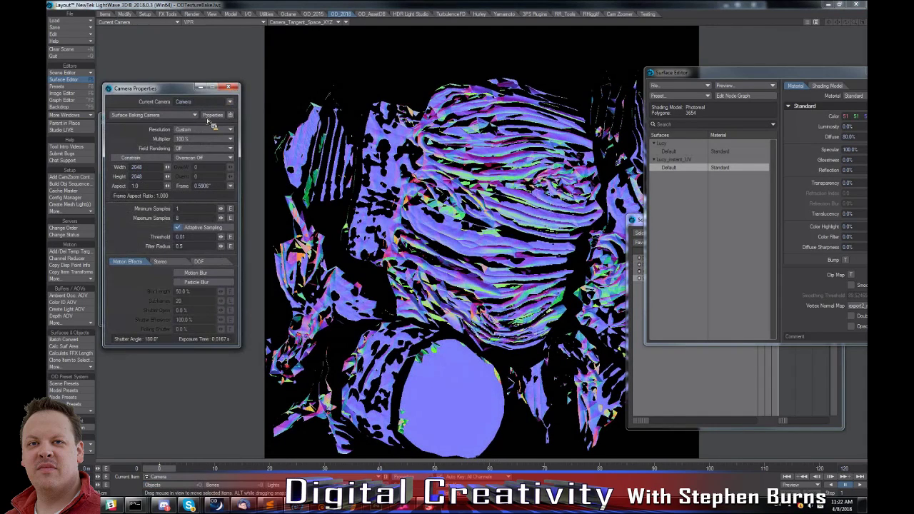
left_click(212, 115)
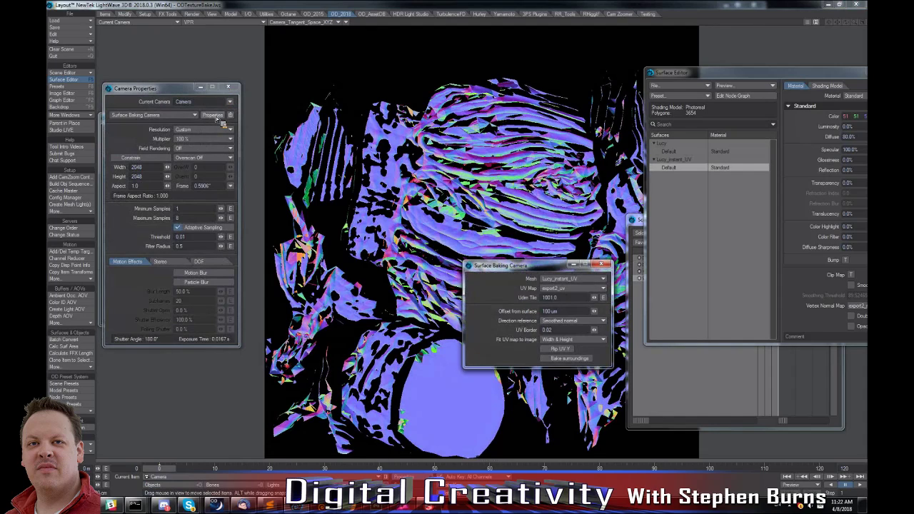
left_click_drag(511, 265, 301, 127)
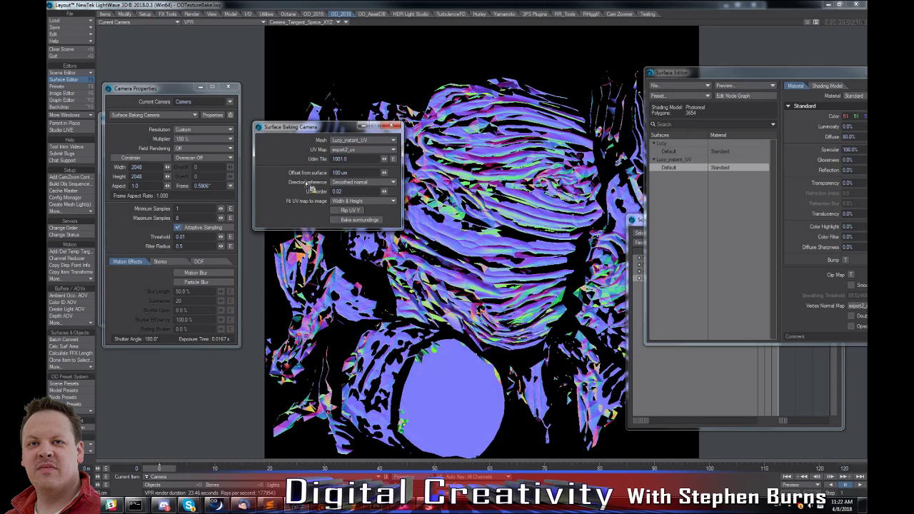
Display the Raw_RGB buffer in the VPR preview and review the other buffers available for baking.
left_click(294, 23)
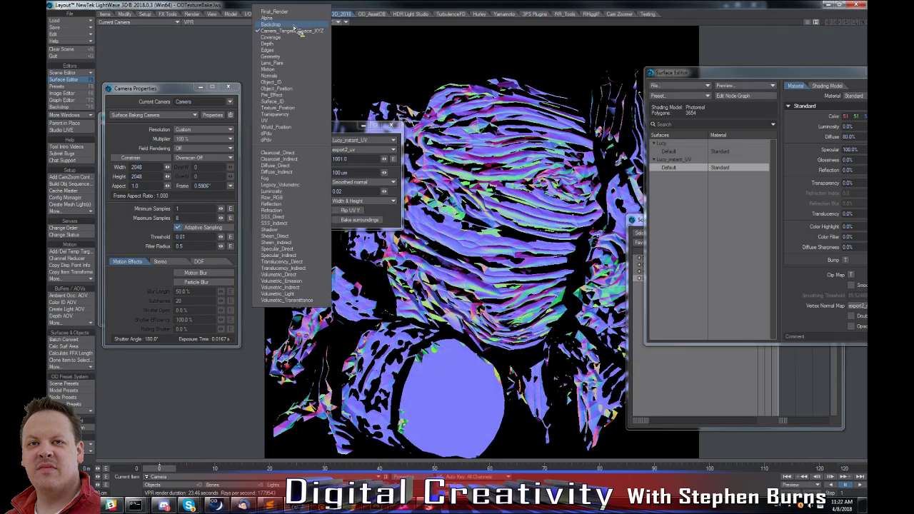
left_click(289, 198)
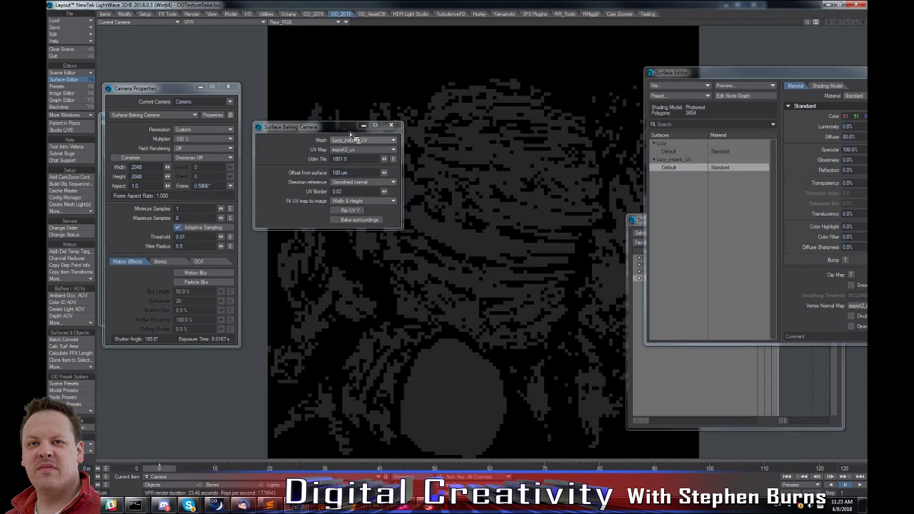
left_click(293, 22)
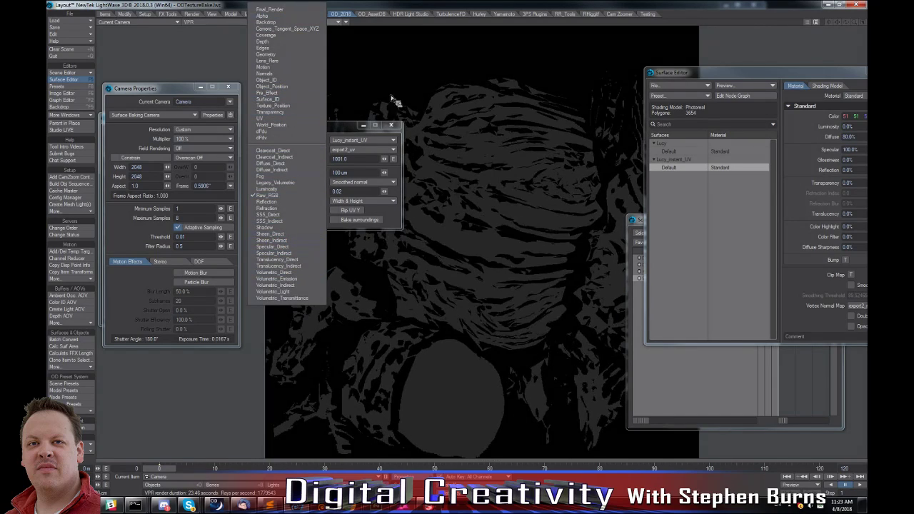
left_click(488, 238)
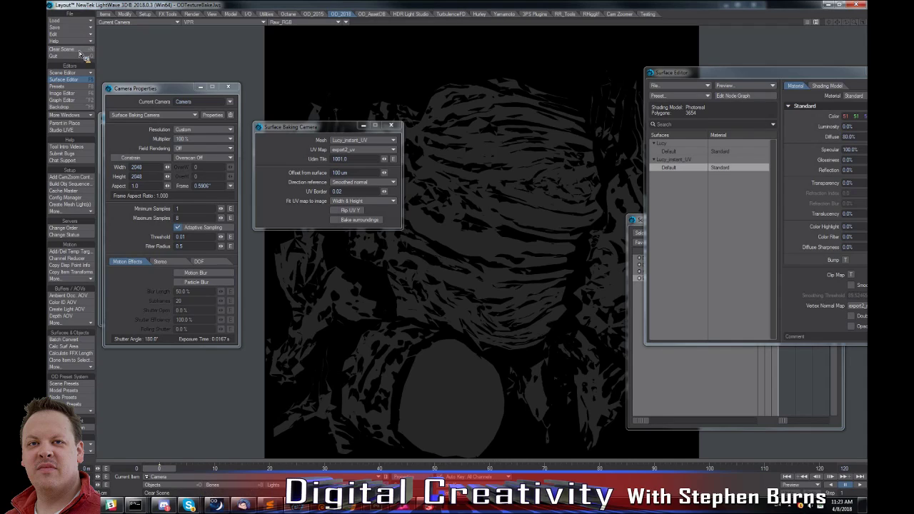
Clear the bake scene and create a sphere with 50 cm radii, 24 sides and 12 segments.
left_click(391, 126)
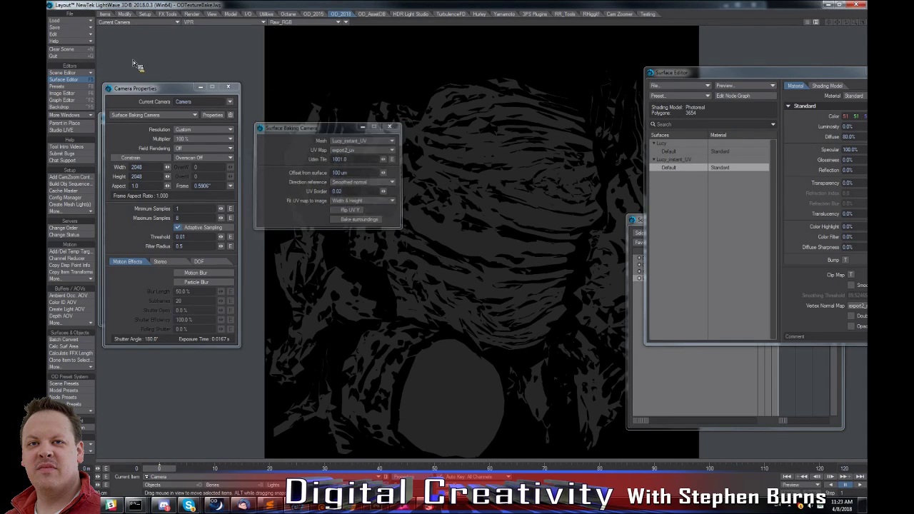
left_click(71, 50)
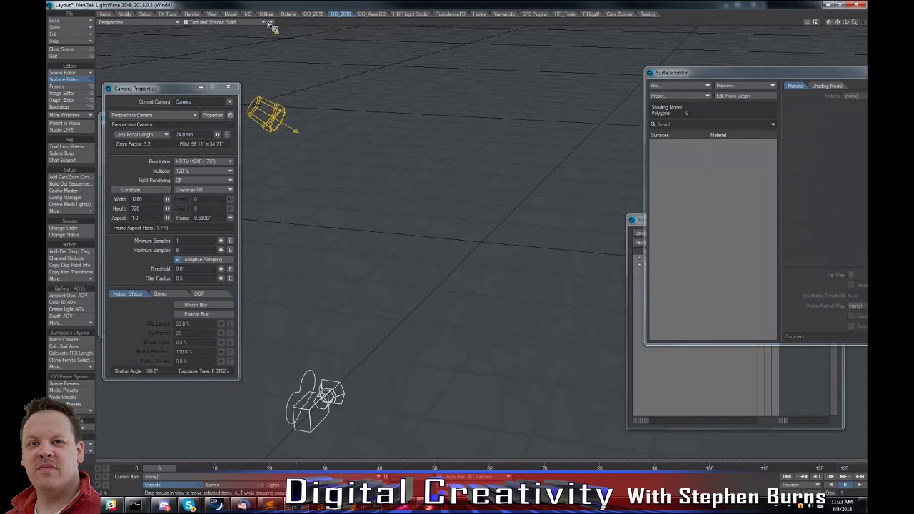
left_click(231, 14)
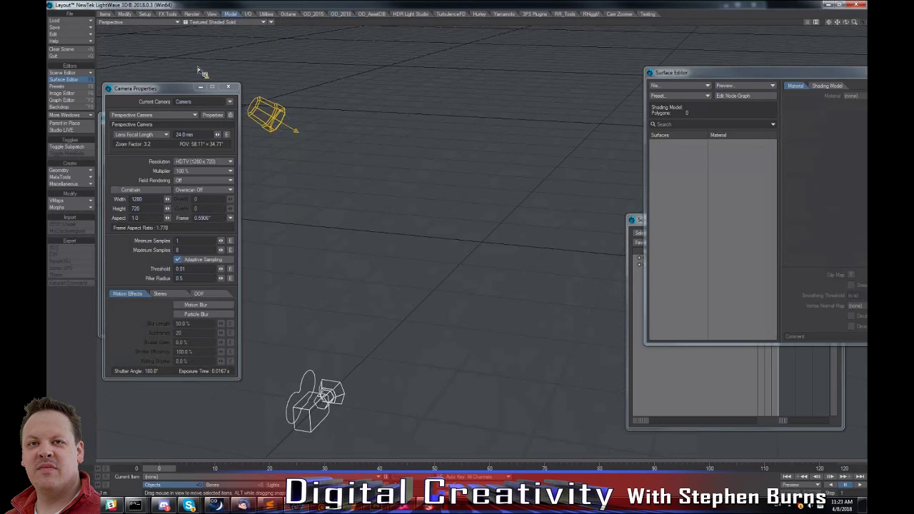
left_click(71, 162)
left_click(75, 187)
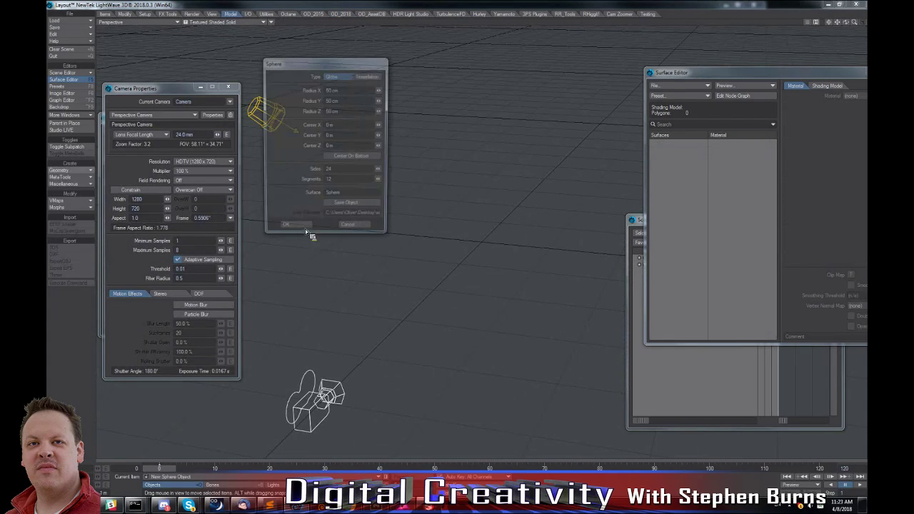
left_click(296, 230)
Apply OD_ObjectSeqReplacement as the sphere's object replacement and open its settings.
left_click(413, 478)
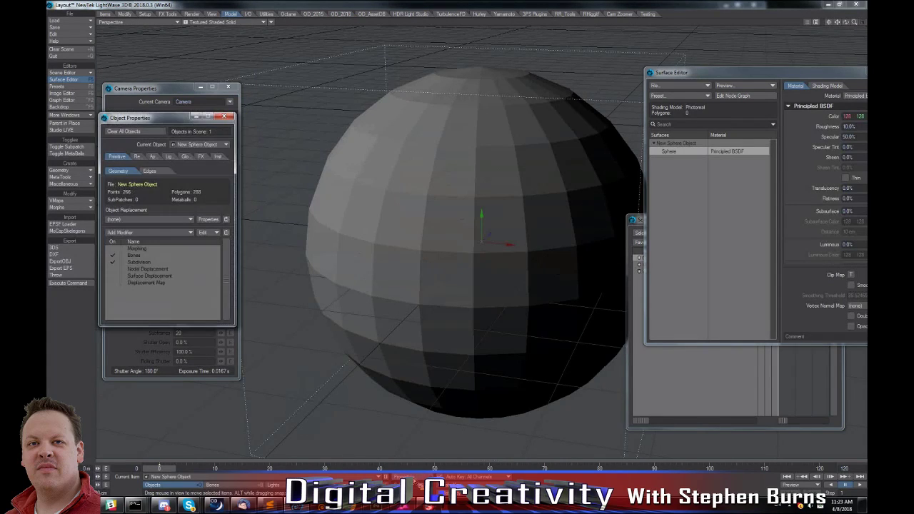
left_click(151, 220)
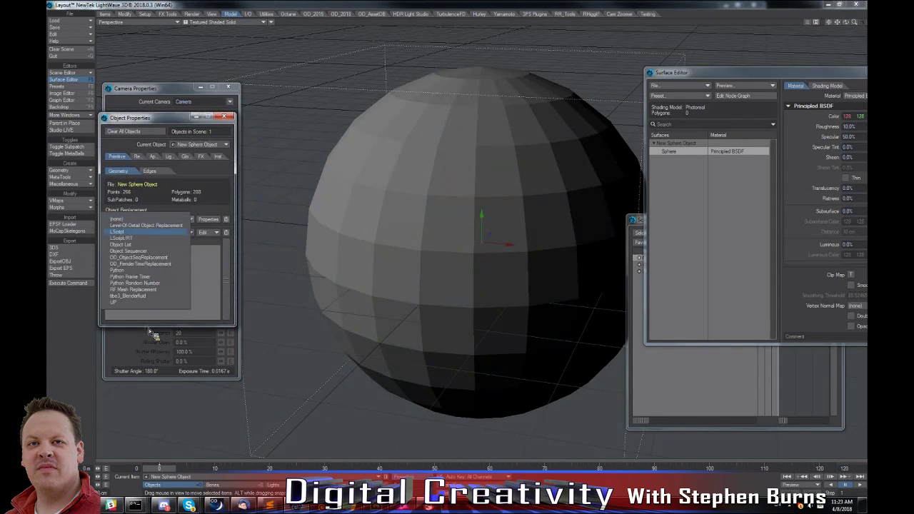
left_click(151, 259)
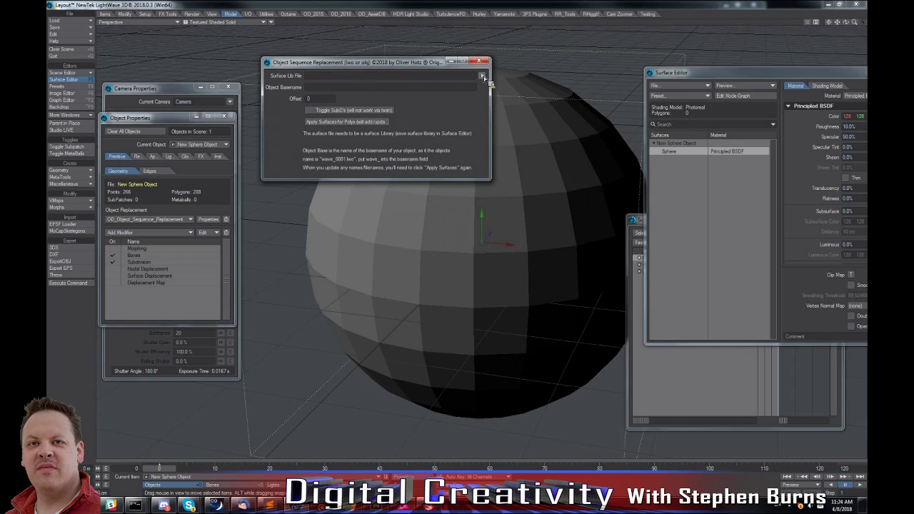
Examine the save options for the Sphere surface, including Save Library, and close the Object Sequence Replacement settings.
right_click(679, 153)
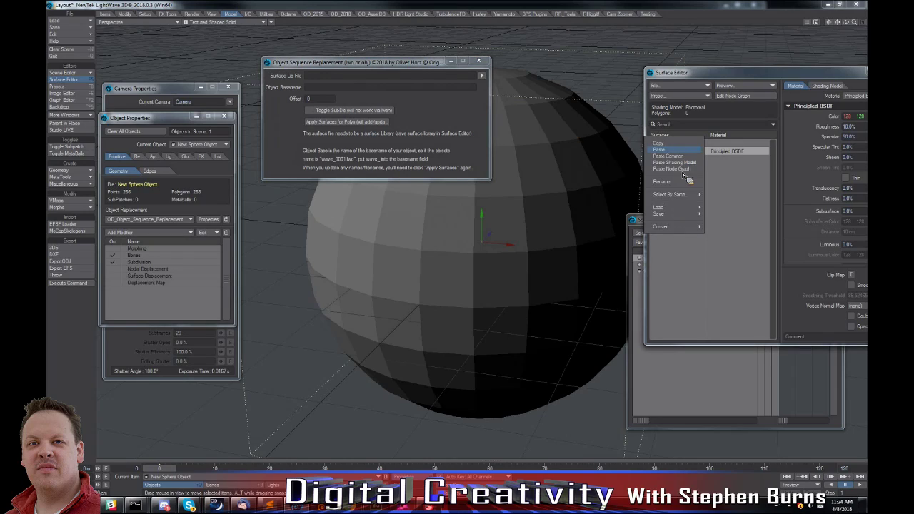
mouse_move(683, 213)
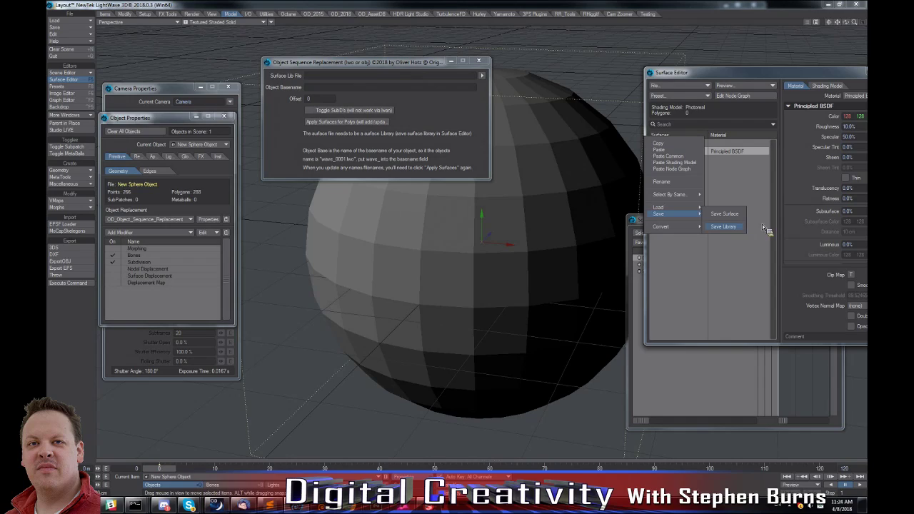
left_click(804, 188)
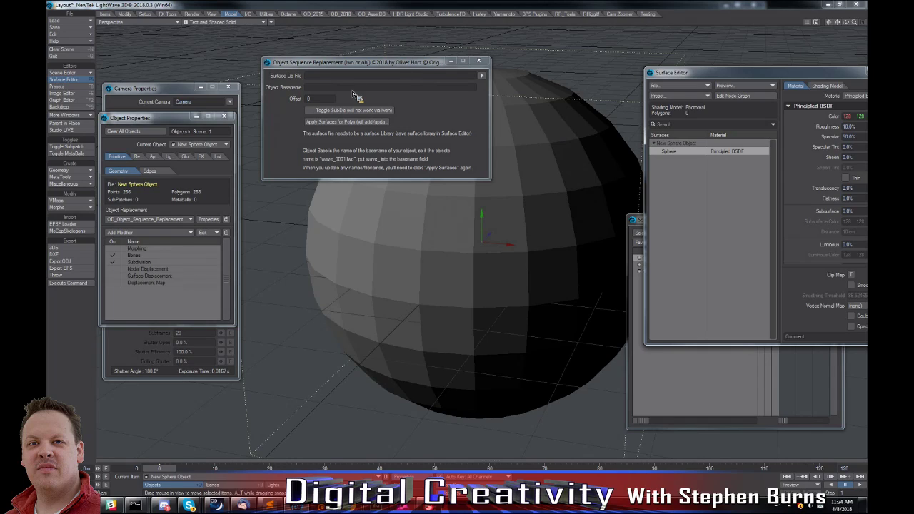
left_click(478, 61)
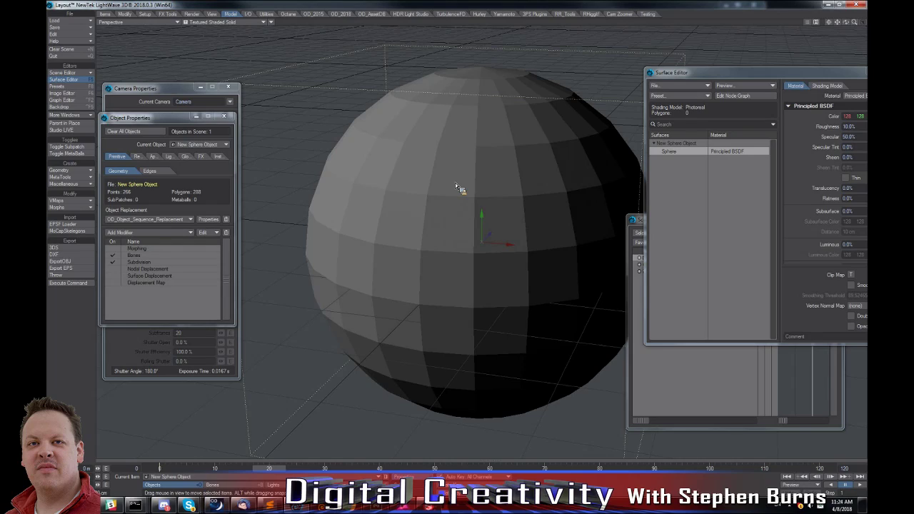
right_click(685, 153)
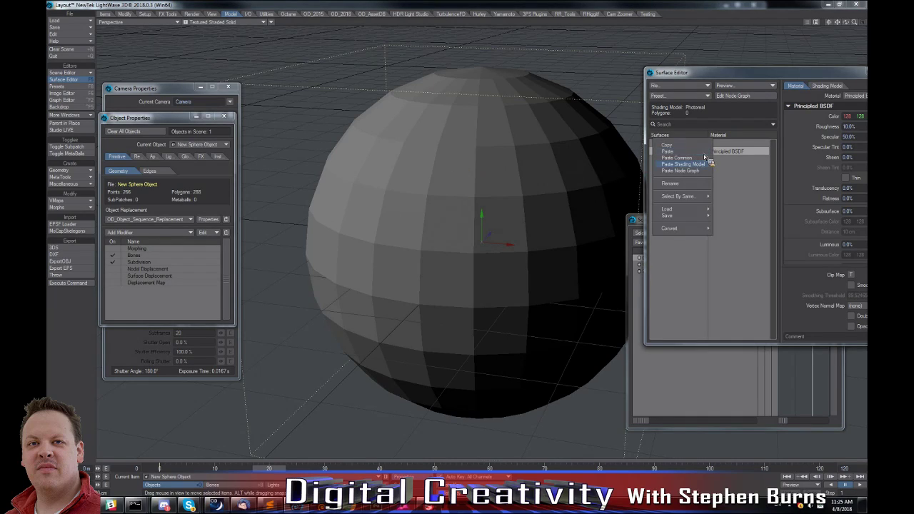
left_click(579, 203)
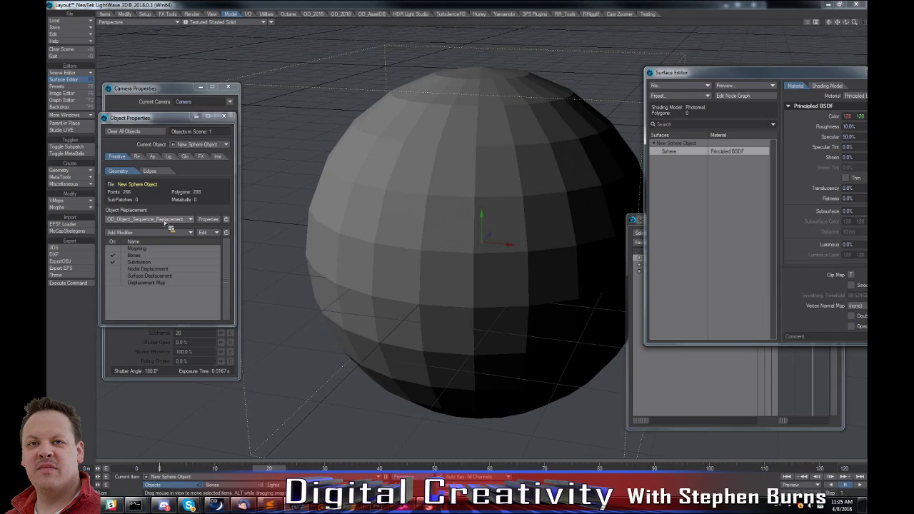
Close the object and camera properties windows and bring the Scene Editor into full view beside the sphere.
left_click(224, 117)
left_click(228, 87)
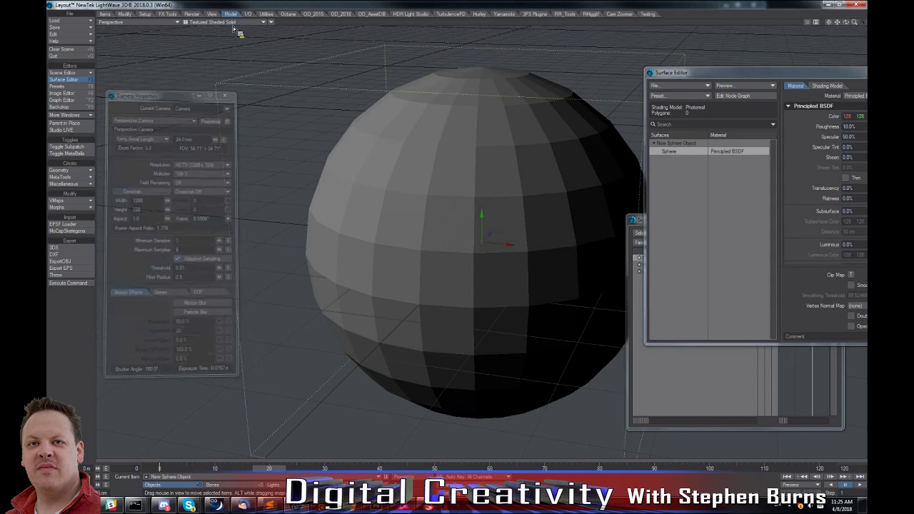
left_click_drag(854, 23, 853, 23)
left_click_drag(635, 220, 627, 172)
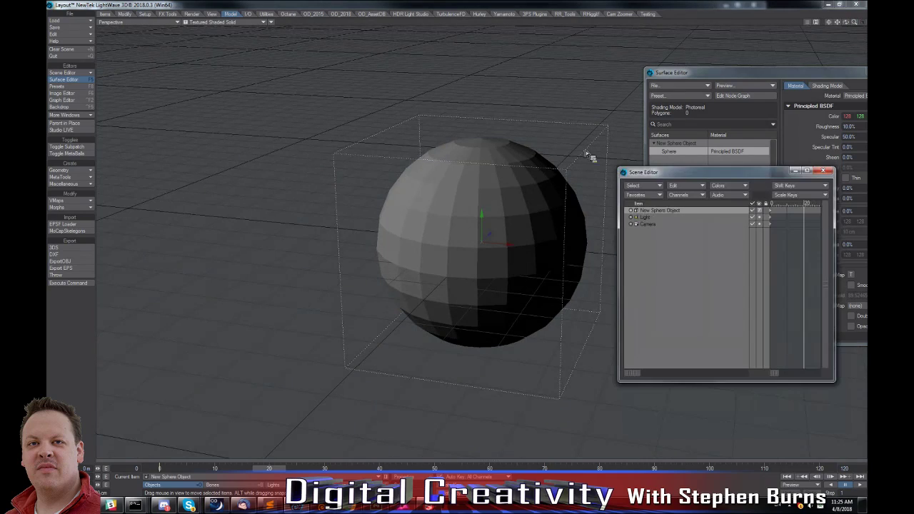
Add four null objects with default names to the scene.
left_click(298, 5)
key("ctrl+n")
left_click(382, 74)
key("ctrl+n")
left_click(386, 75)
key("ctrl+n")
left_click(386, 74)
key("ctrl+n")
left_click(390, 75)
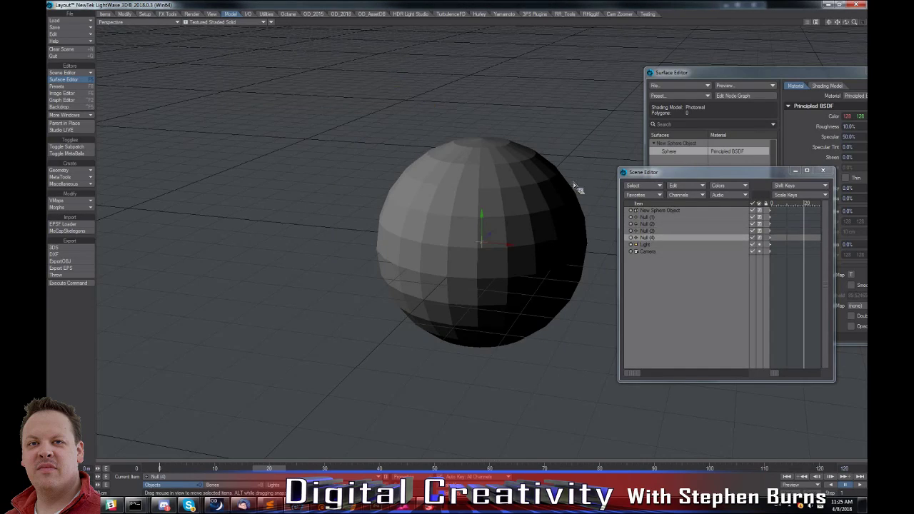
Select the sphere object, then use the OD Select Nulls tool to select every null in the scene.
left_click_drag(650, 231, 663, 217)
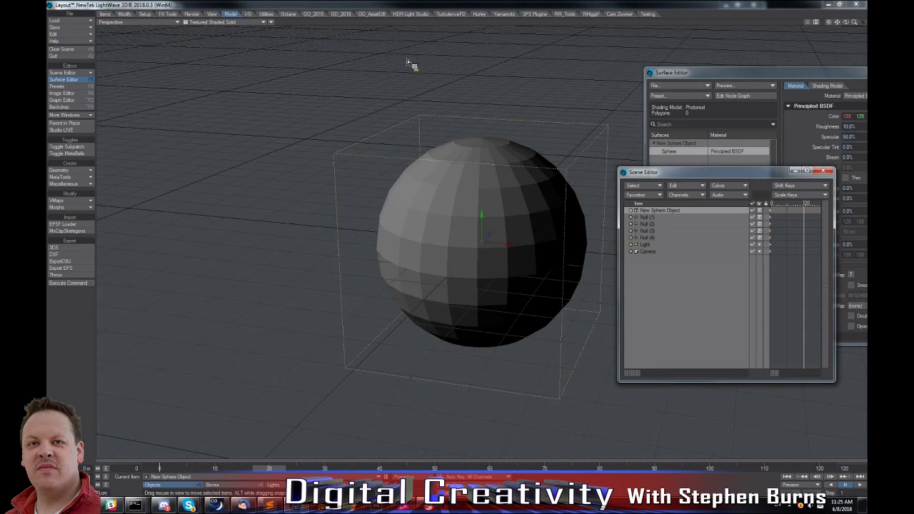
left_click(341, 15)
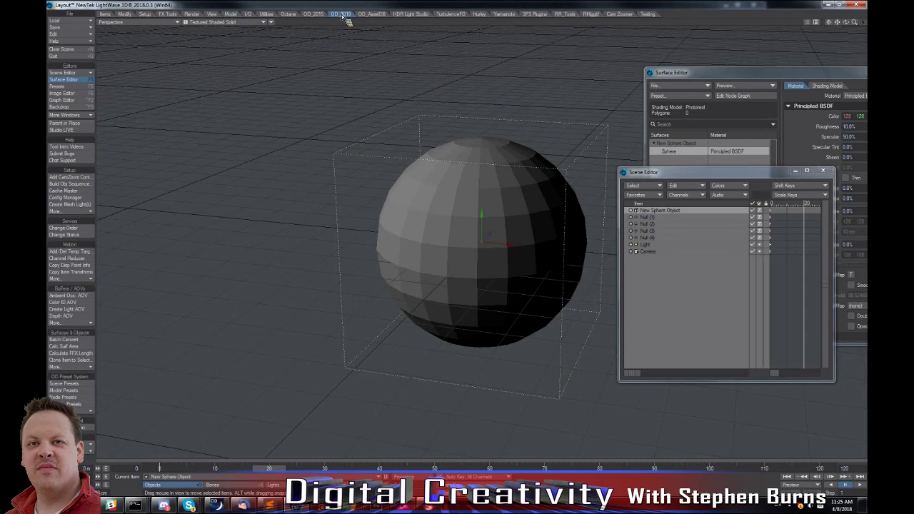
left_click(68, 369)
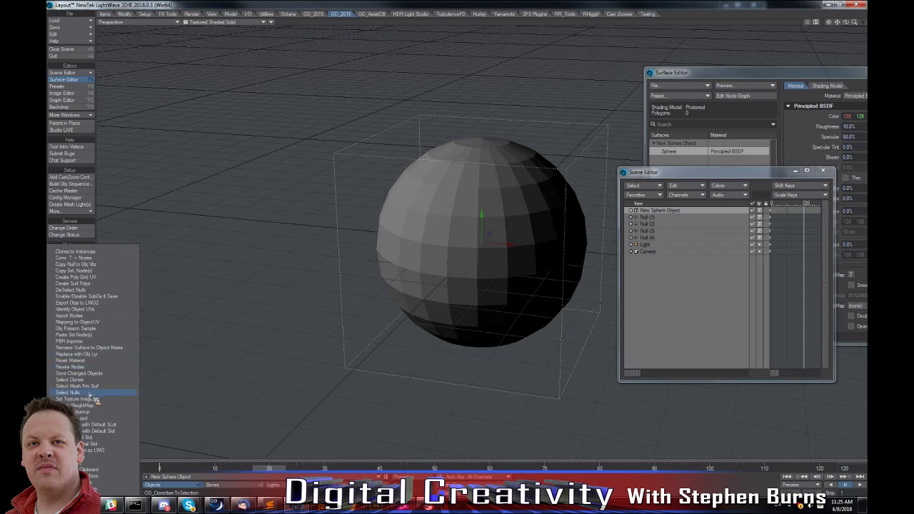
left_click(71, 392)
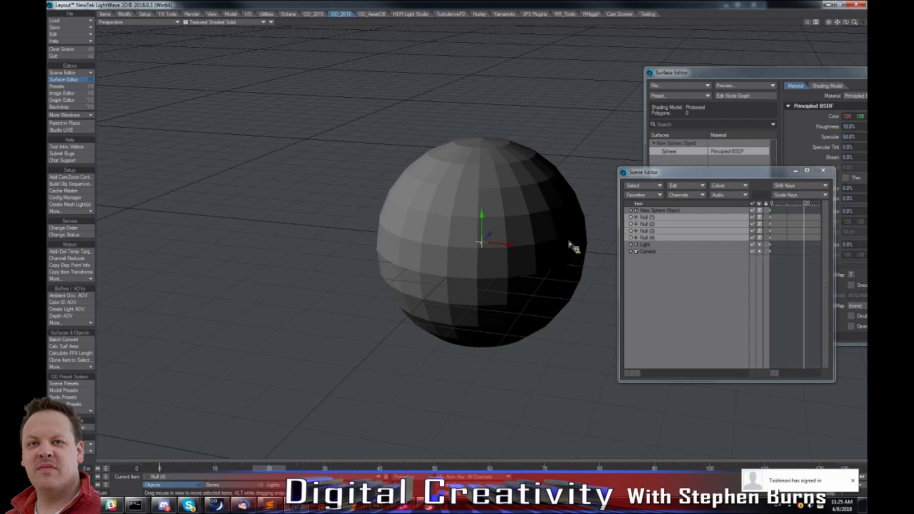
left_click(79, 368)
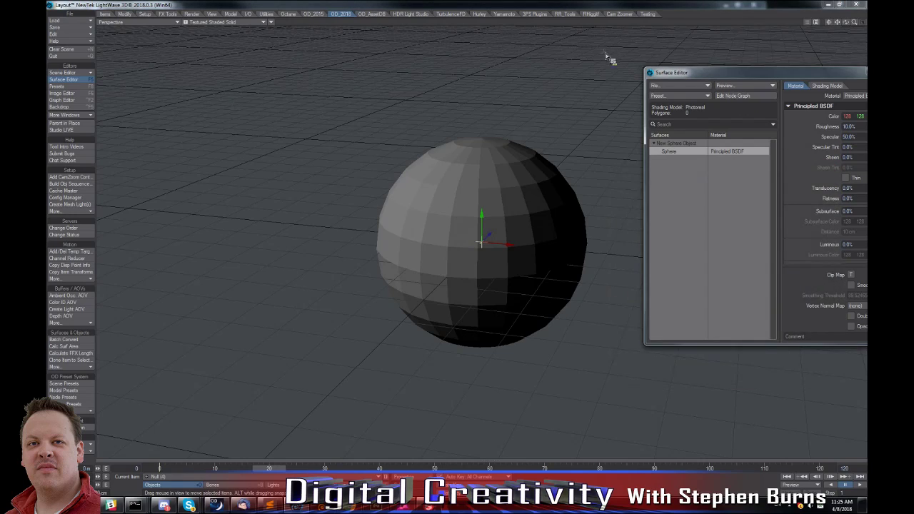
Reposition the Surface Editor and switch the Sphere surface's material to Standard and then to Dielectric.
left_click_drag(691, 72, 571, 52)
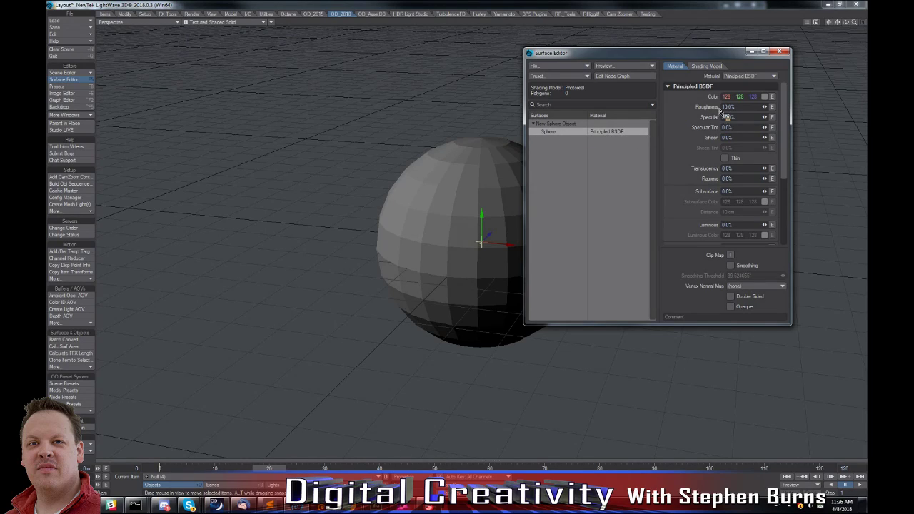
left_click_drag(647, 54, 696, 34)
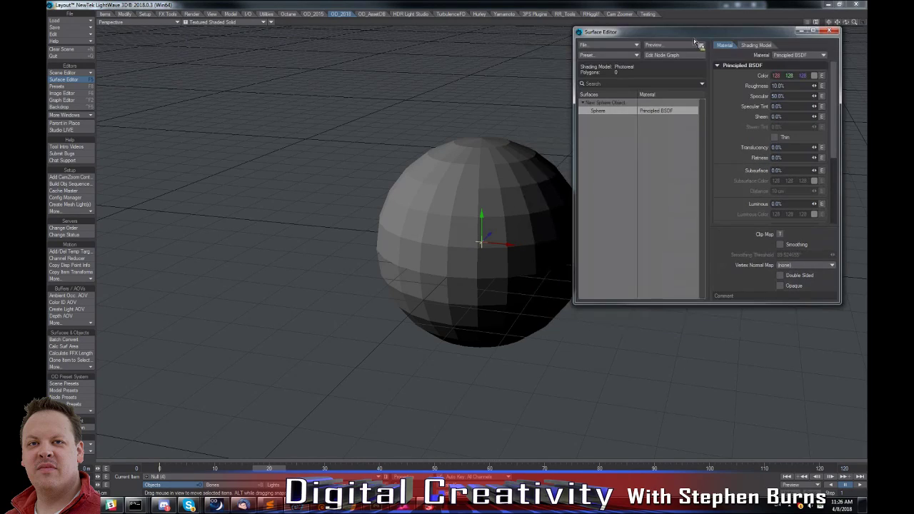
left_click(790, 57)
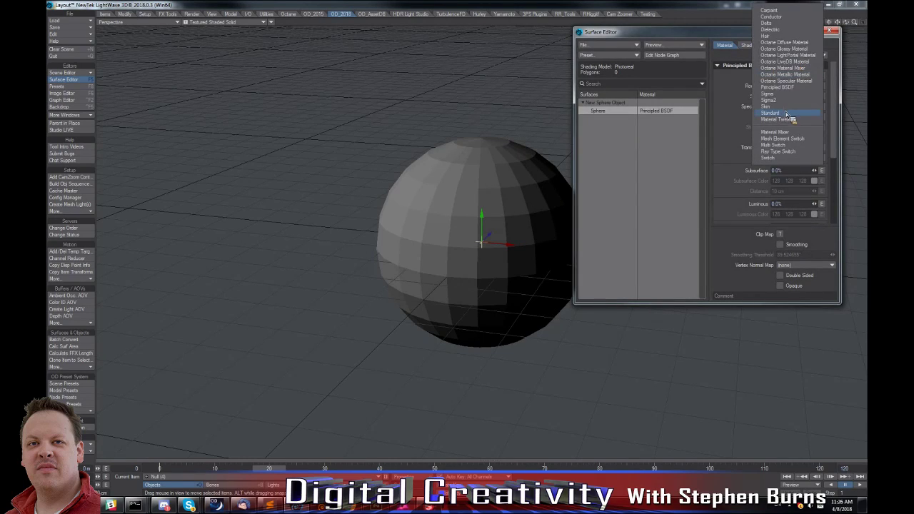
left_click(790, 115)
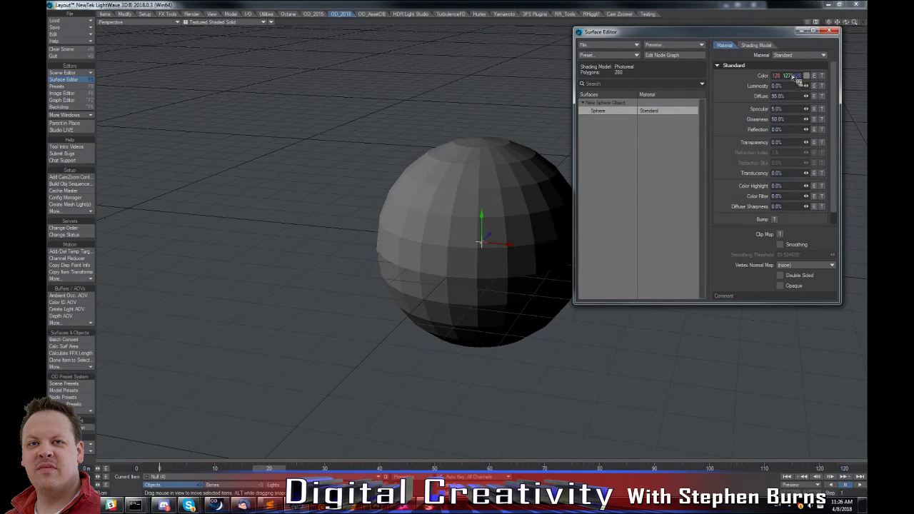
left_click_drag(787, 76, 751, 76)
left_click(795, 57)
left_click(776, 22)
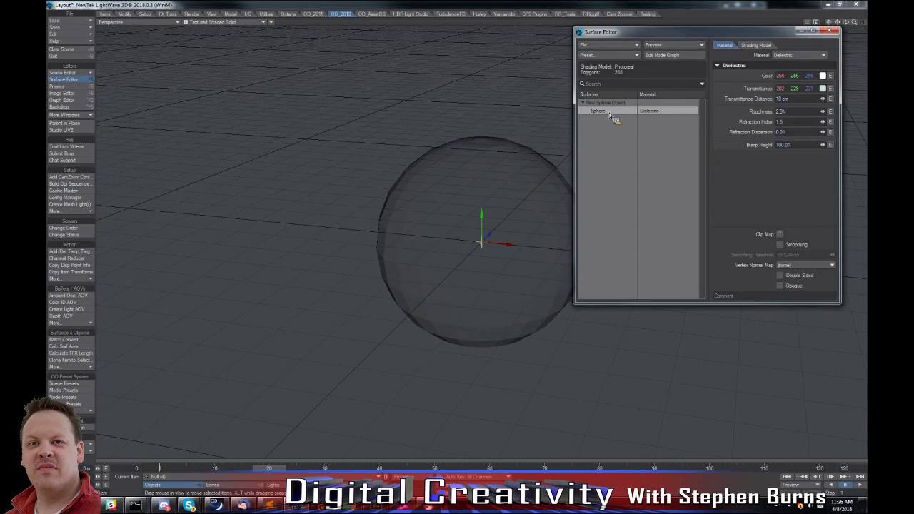
Spread out the Principled BSDF, Standard and Dielectric nodes in the Sphere surface's node graph.
left_click_drag(350, 278, 376, 326)
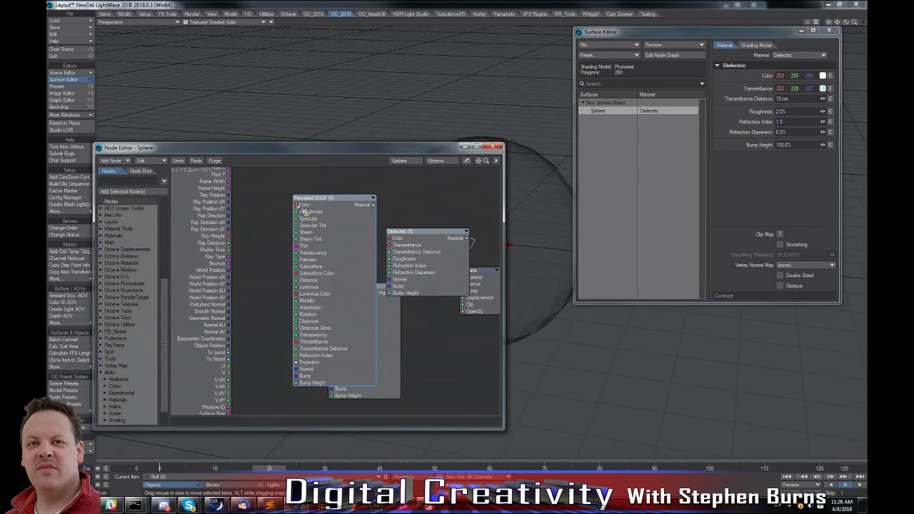
left_click_drag(326, 240, 278, 230)
left_click_drag(365, 293, 377, 307)
left_click_drag(427, 279, 404, 266)
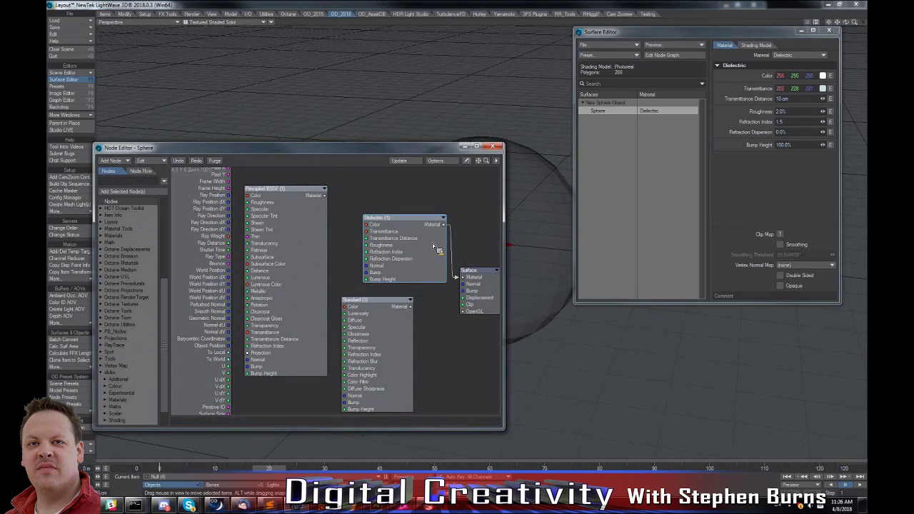
left_click_drag(429, 150, 441, 126)
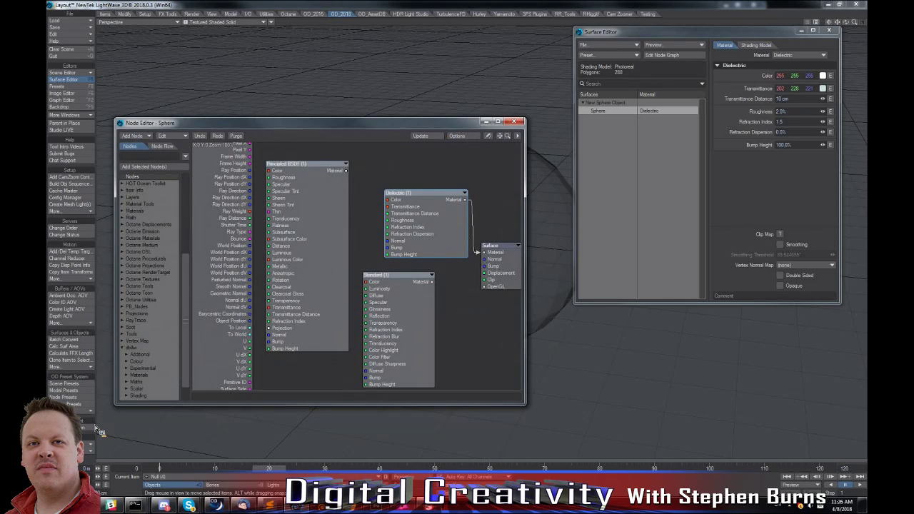
Run the OD Reset Material tool on the Sphere surface.
left_click(82, 368)
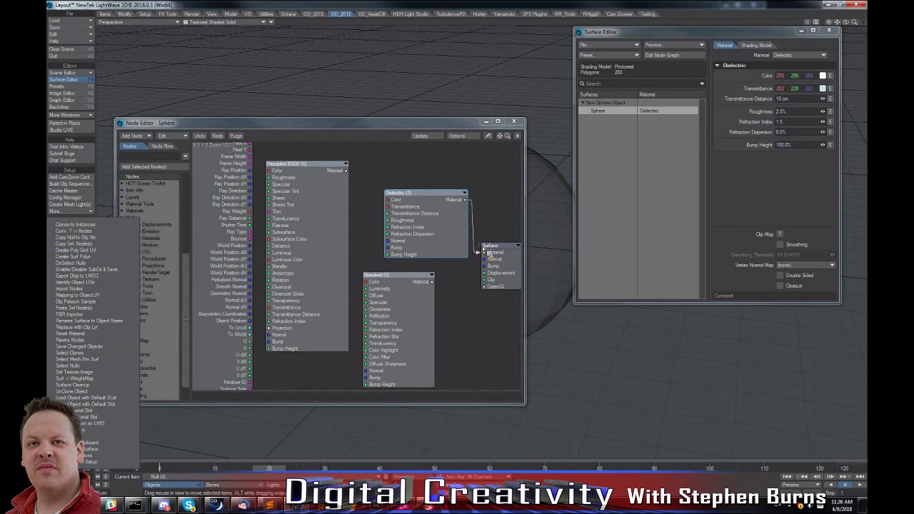
left_click(481, 200)
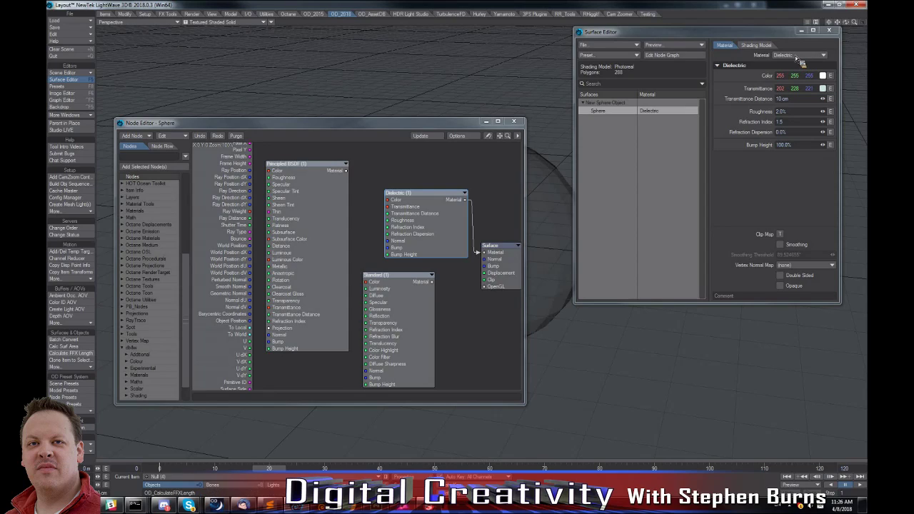
left_click(87, 367)
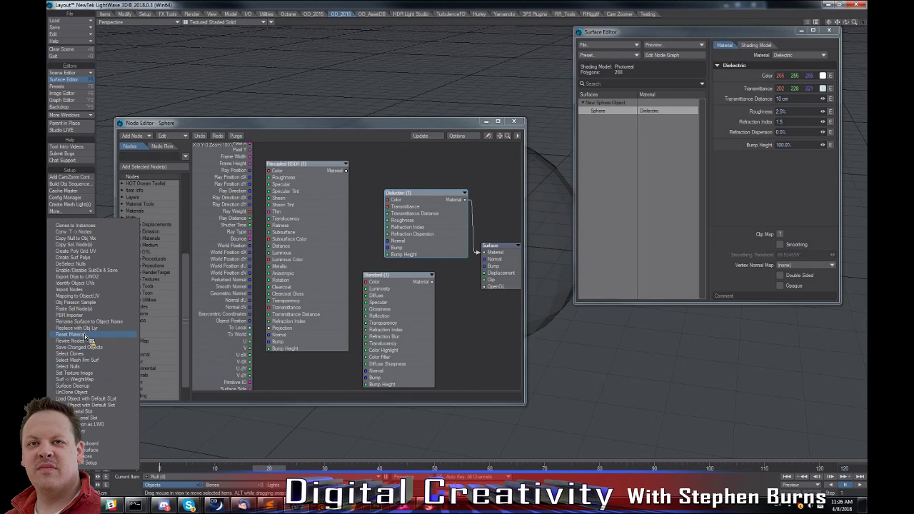
left_click(71, 334)
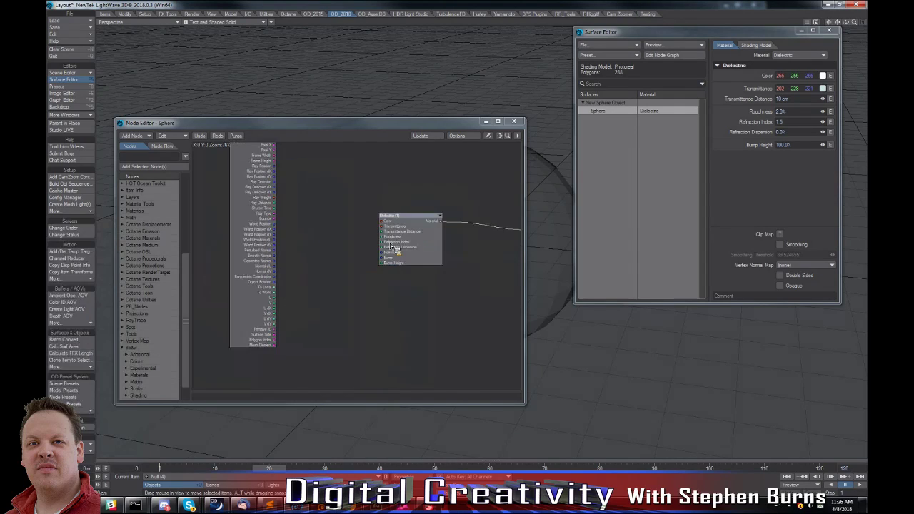
Switch the Sphere surface's material to Hair and then to Delta.
left_click(794, 60)
left_click(793, 63)
left_click(795, 56)
left_click(790, 47)
Add CheckerBoard2D and Parquet2D texture nodes to the Sphere surface's graph and move the parquet node clear of the others.
left_click_drag(329, 225, 288, 263)
left_click_drag(184, 346, 106, 207)
double_click(140, 197)
left_click(142, 240)
double_click(142, 239)
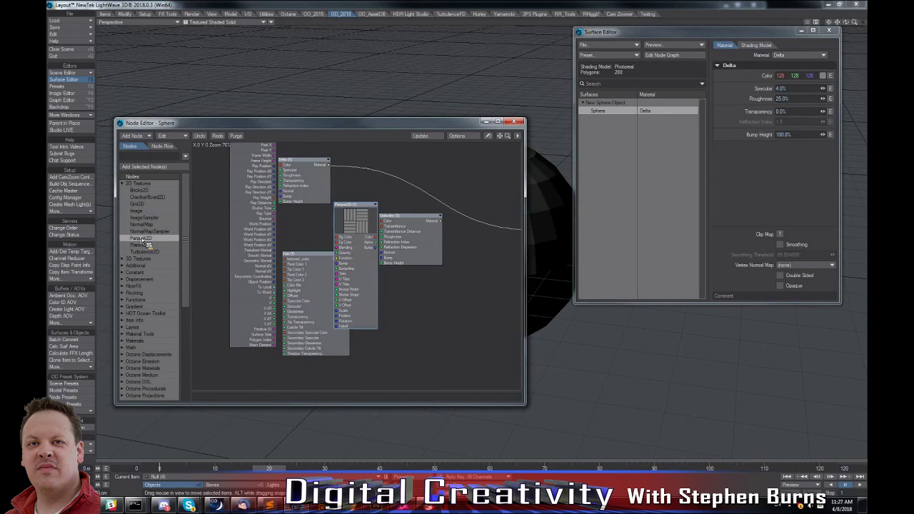
left_click_drag(373, 255, 444, 325)
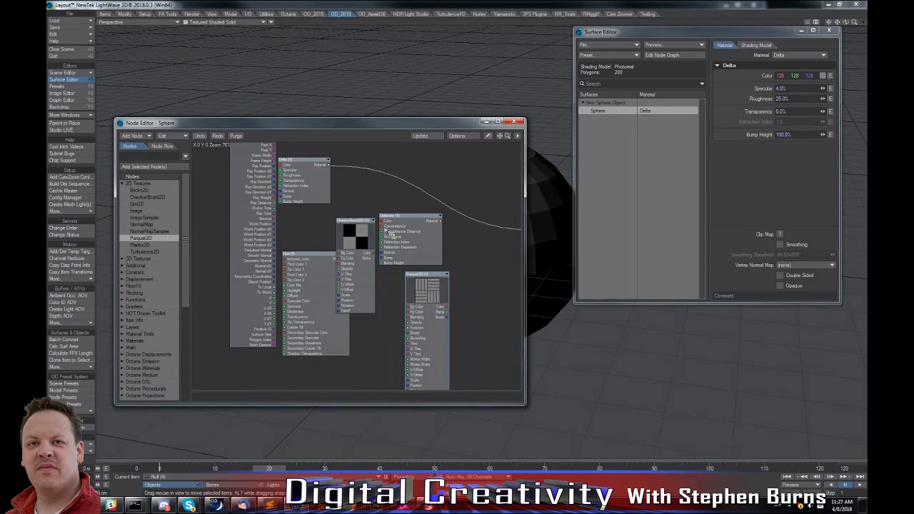
Connect the checkerboard node's Color output to the Delta material's Color input and move the Dielectric node aside.
left_click(371, 247)
left_click_drag(380, 223, 283, 167)
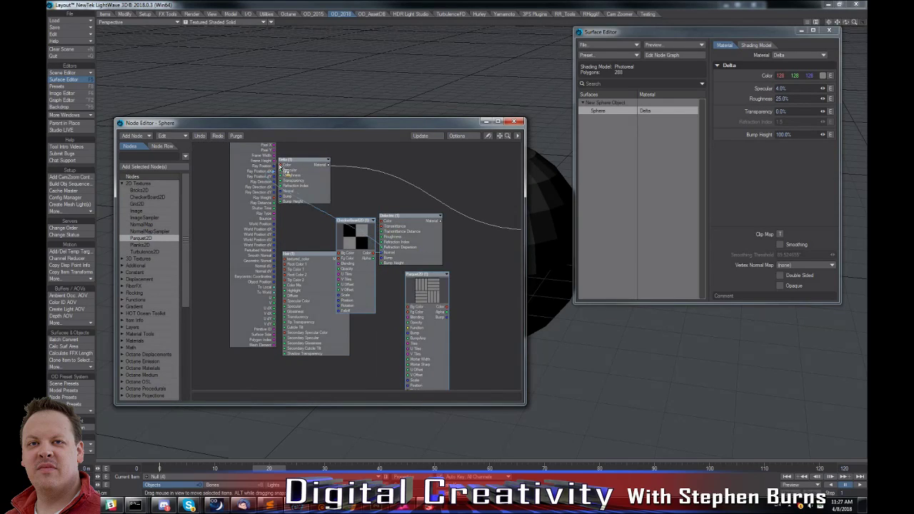
left_click_drag(399, 222, 410, 208)
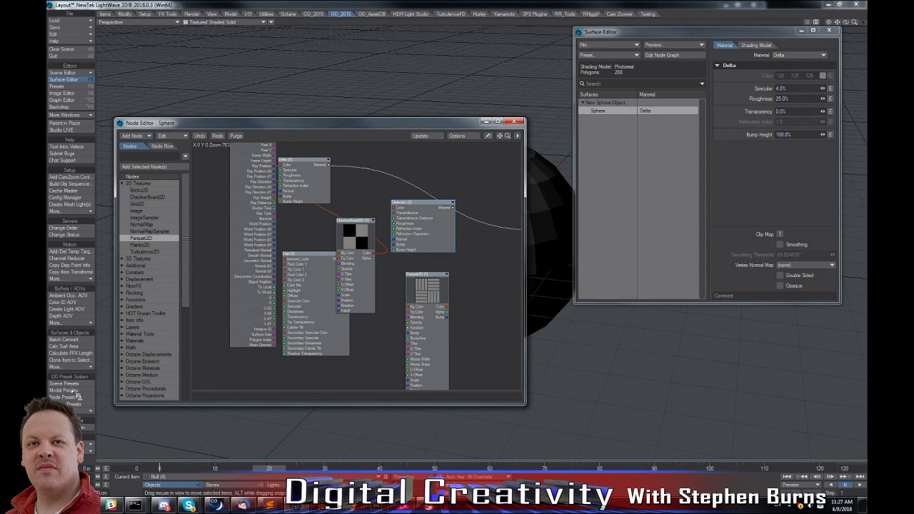
Run the OD Surface Cleanup tool to remove the unconnected nodes, and review the other surface and object tools.
left_click(73, 367)
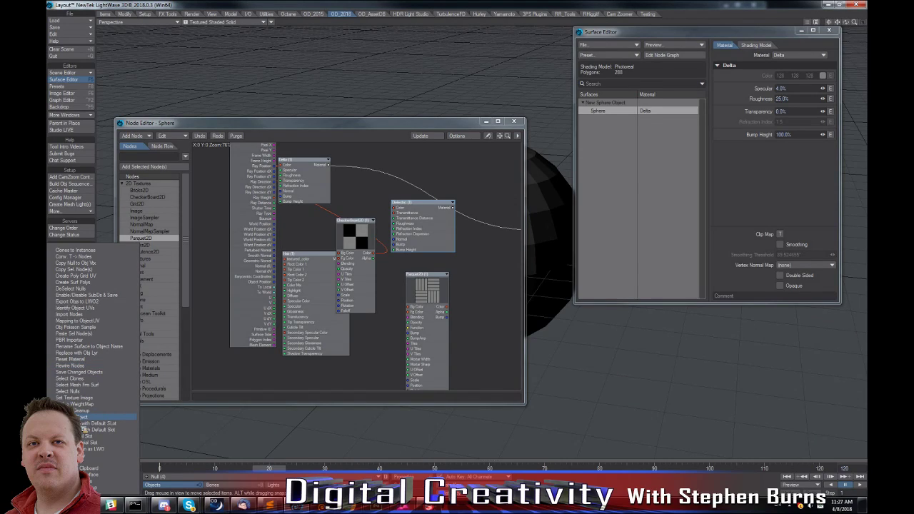
left_click(84, 413)
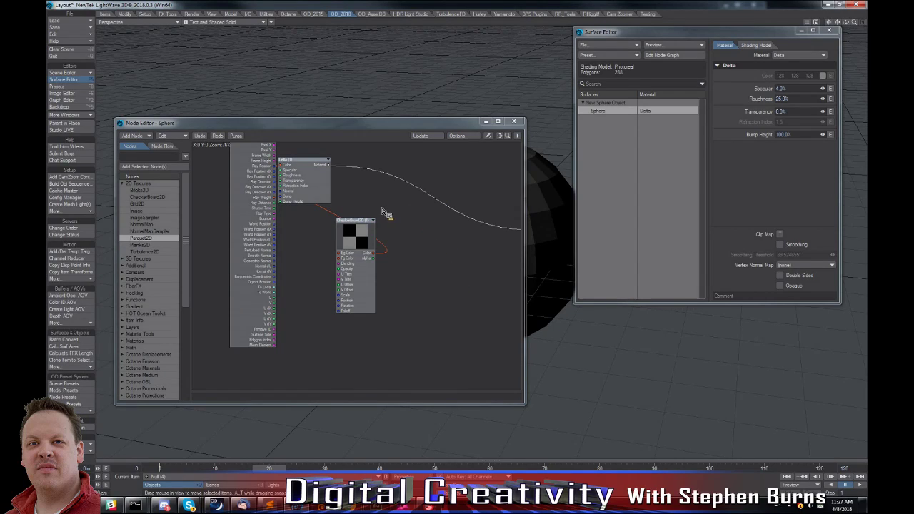
left_click(71, 367)
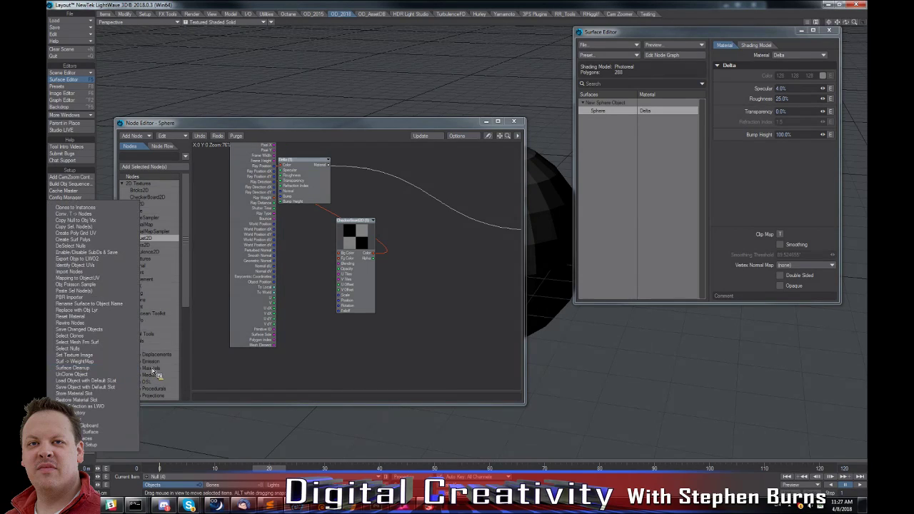
left_click(254, 363)
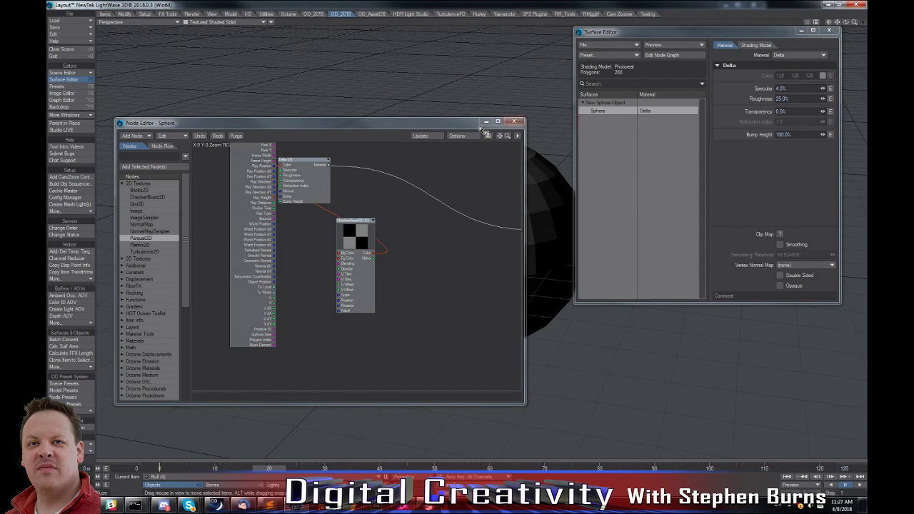
Close the node graph, clear the scene and load threesurfaces.lwo from the Desktop folder.
left_click(512, 121)
left_click(62, 49)
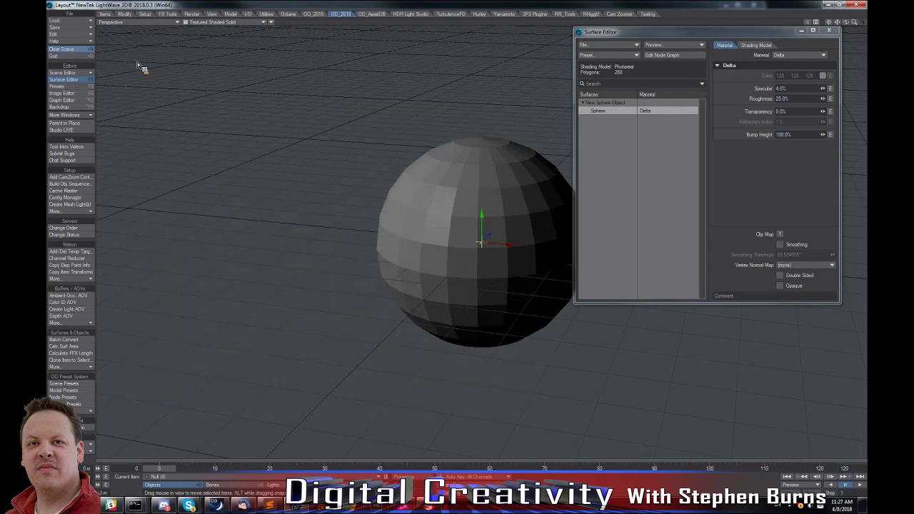
key("plus")
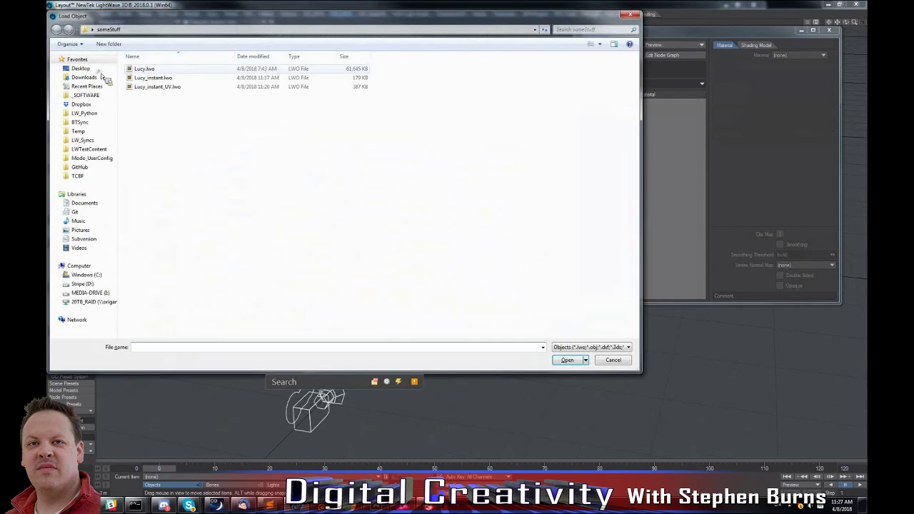
left_click(105, 70)
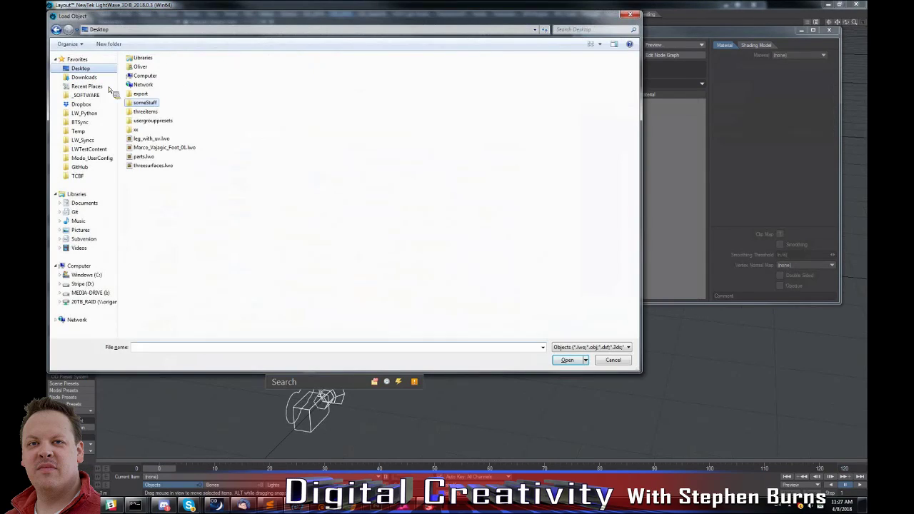
double_click(153, 165)
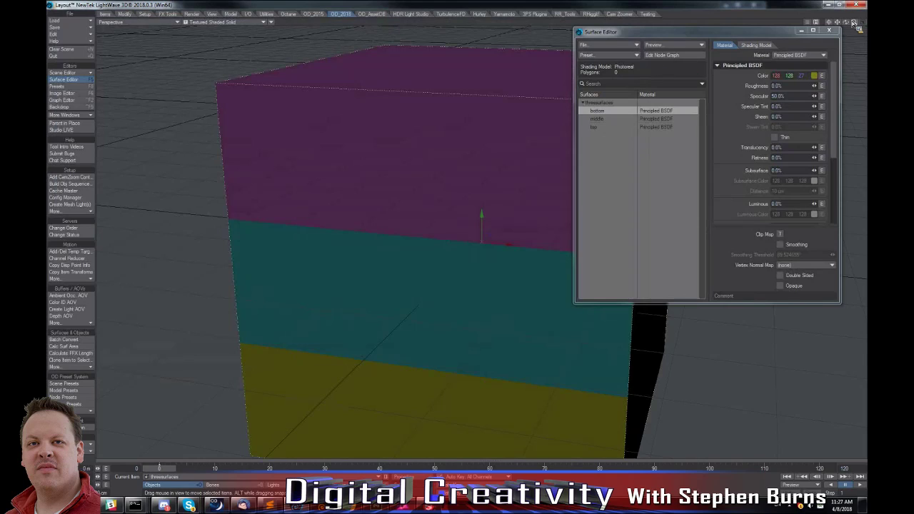
left_click_drag(853, 24, 852, 24)
Switch the bottom surface's material to Standard.
left_click(598, 126)
left_click(600, 113)
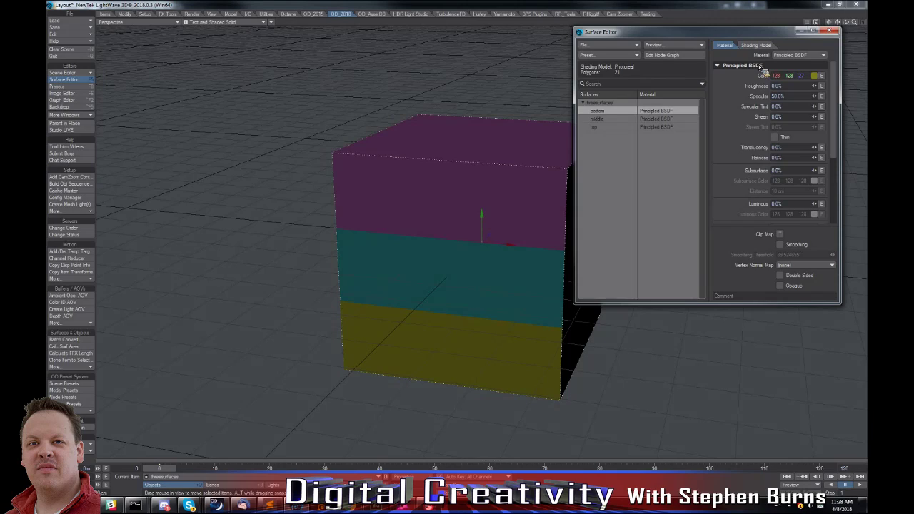
left_click(792, 55)
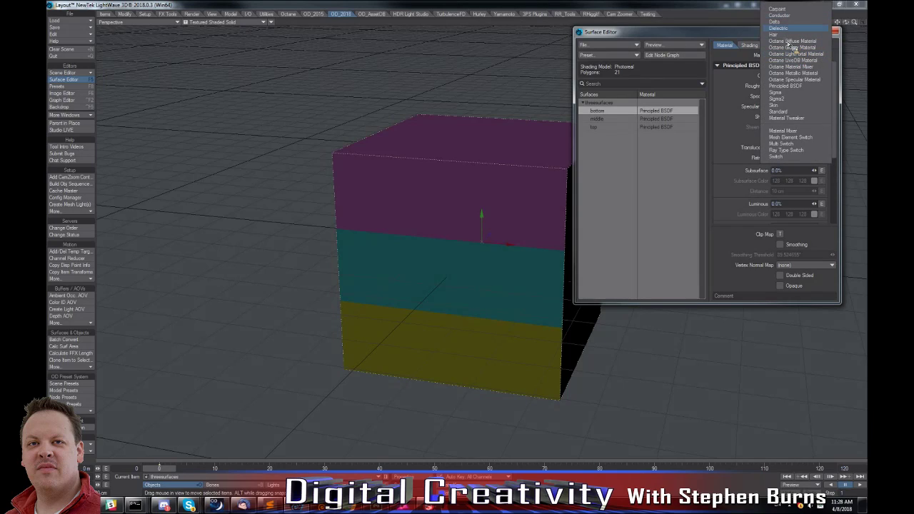
left_click(778, 112)
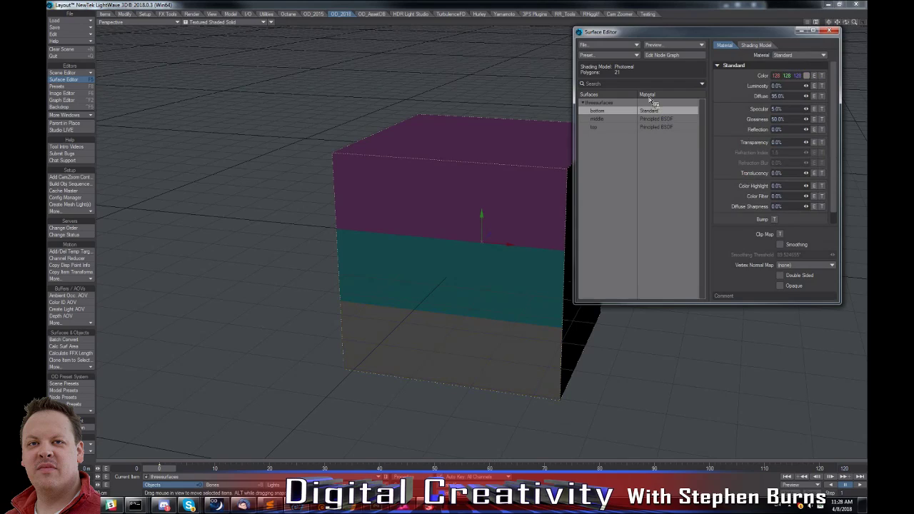
Give the bottom surface's Color a Gradient texture layer with Weight Map as input parameter, and move the texture editor off the cube.
left_click(822, 75)
left_click(466, 137)
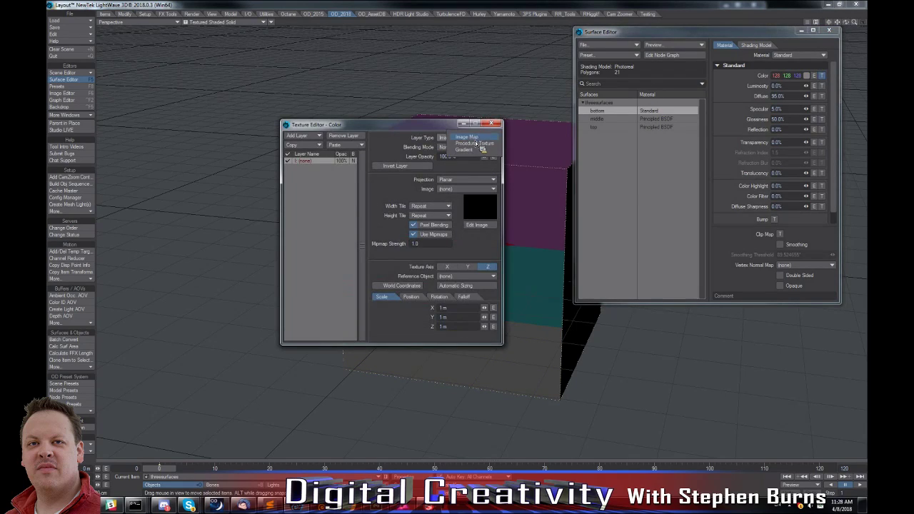
left_click(476, 149)
left_click(466, 180)
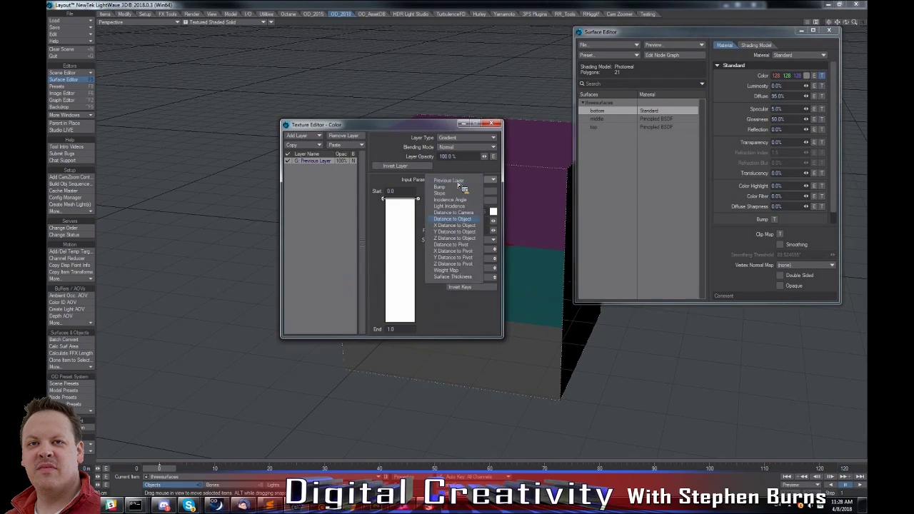
left_click(445, 269)
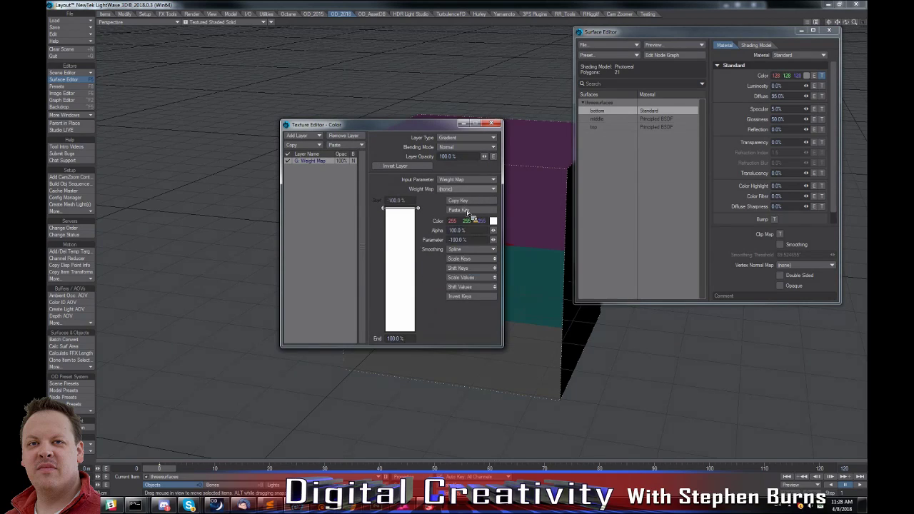
left_click_drag(417, 129, 210, 16)
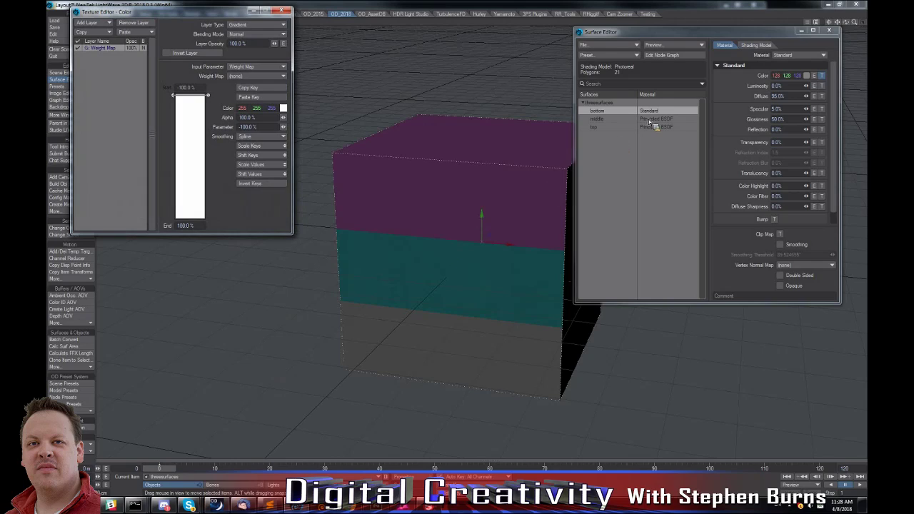
Create a weight map from the middle surface with the OD Surf -> WeightMap tool.
left_click(607, 119)
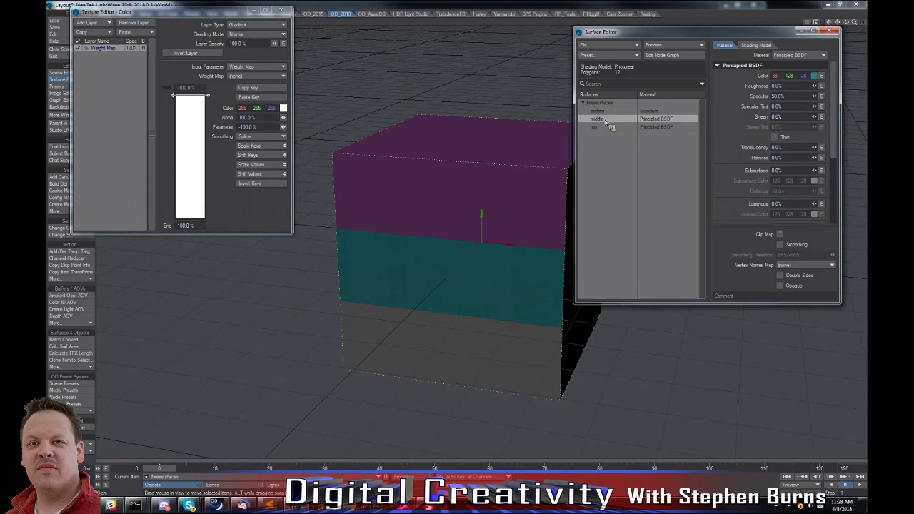
left_click(74, 367)
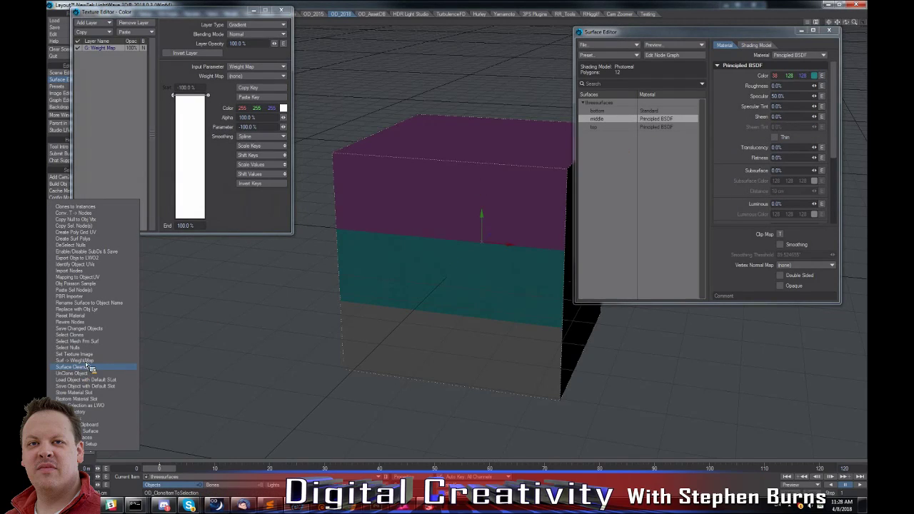
left_click(91, 366)
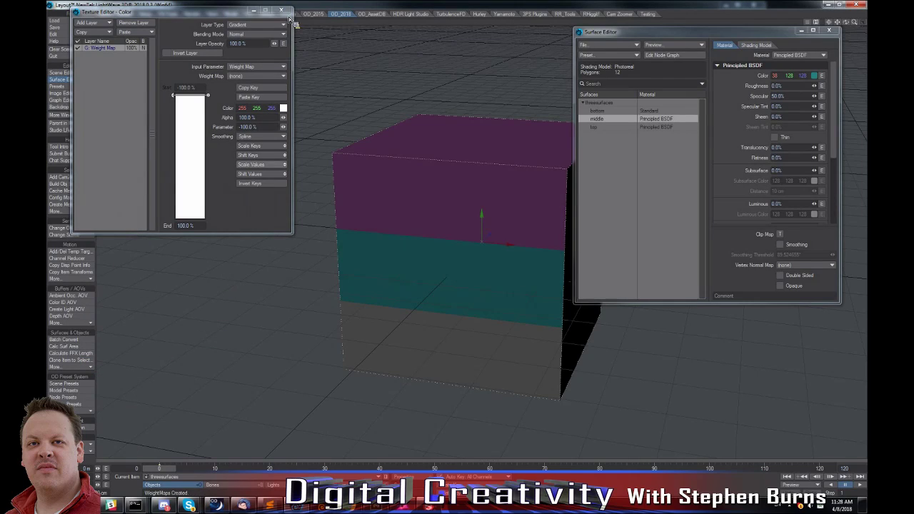
Assign the middle weight map to the bottom surface's color gradient and close the texture editor.
left_click(249, 76)
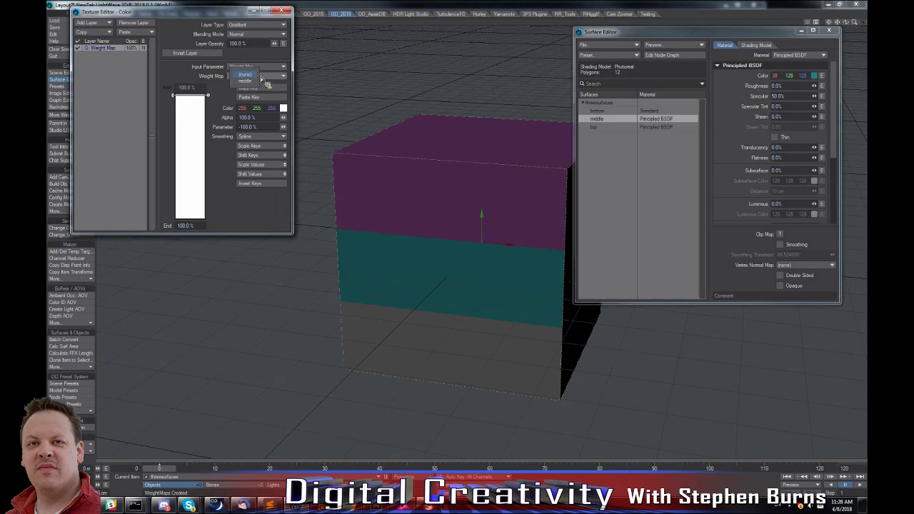
left_click(245, 81)
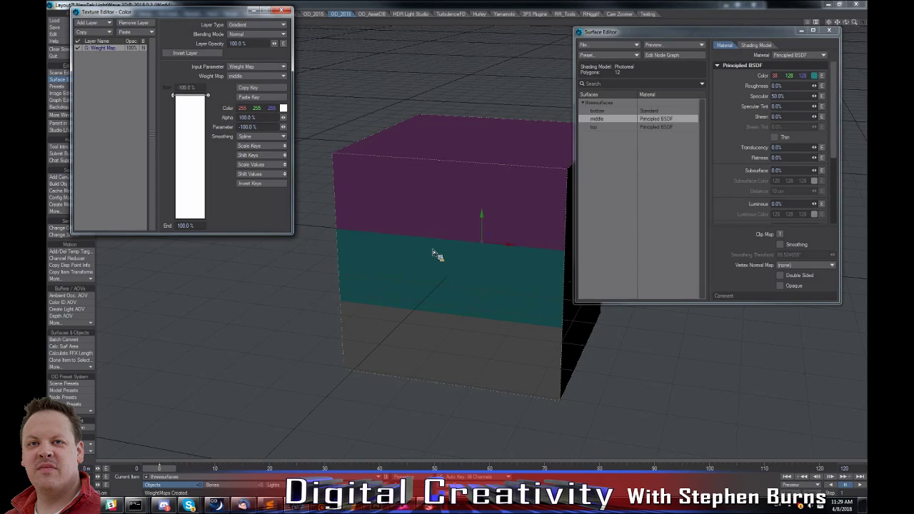
left_click(283, 10)
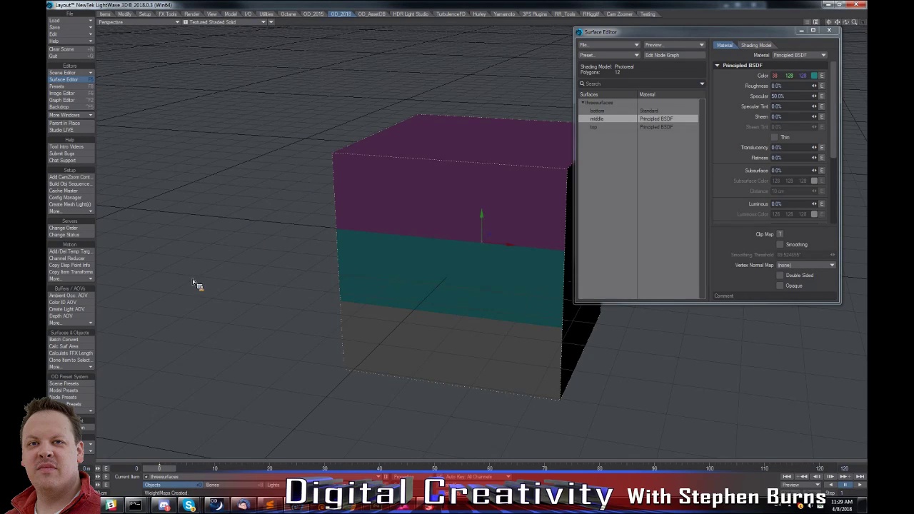
Load colors.png into the Image Editor and move that editor aside.
left_click(83, 366)
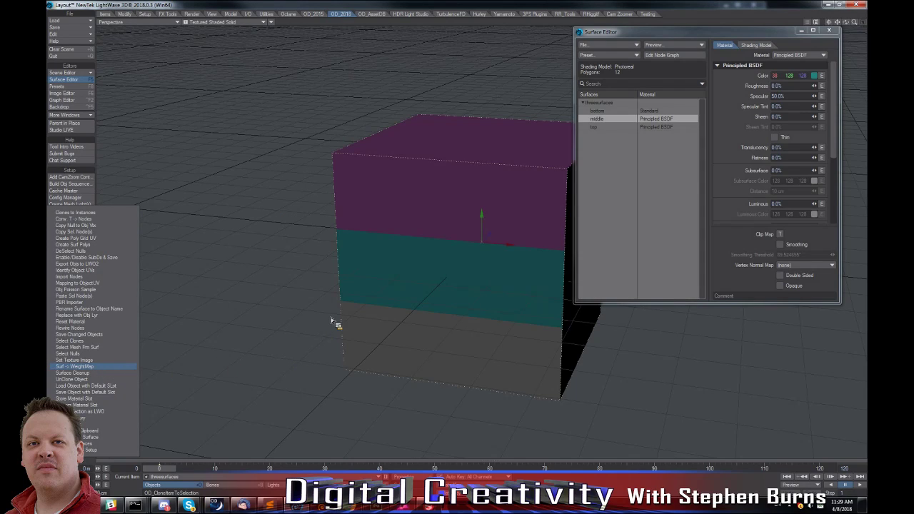
left_click(429, 82)
left_click(65, 93)
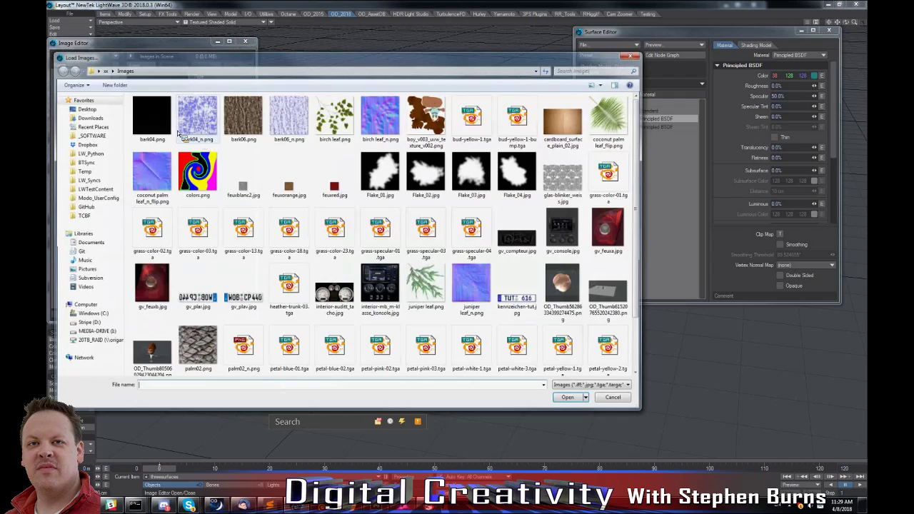
left_click(196, 173)
double_click(196, 172)
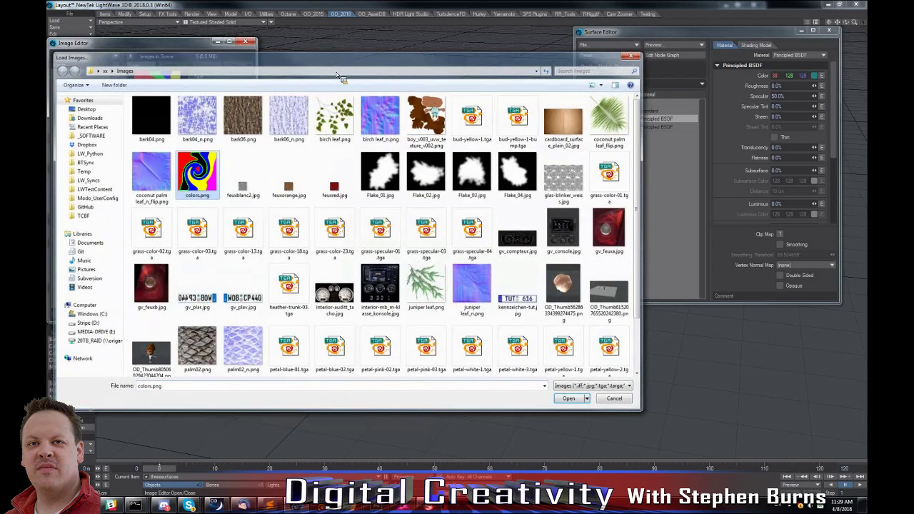
left_click_drag(200, 45, 273, 47)
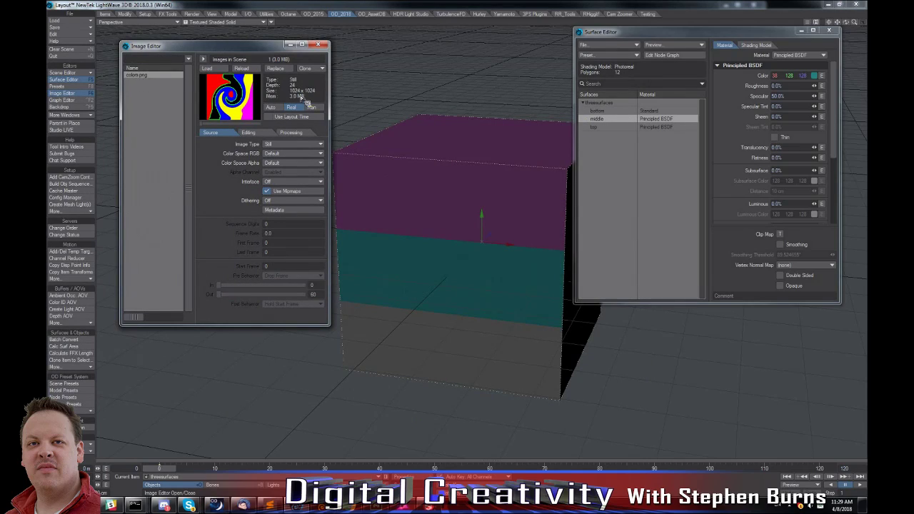
Open the middle surface's node graph and run Set Texture Image with the Color channel, Planar mapping and colors.png.
double_click(628, 121)
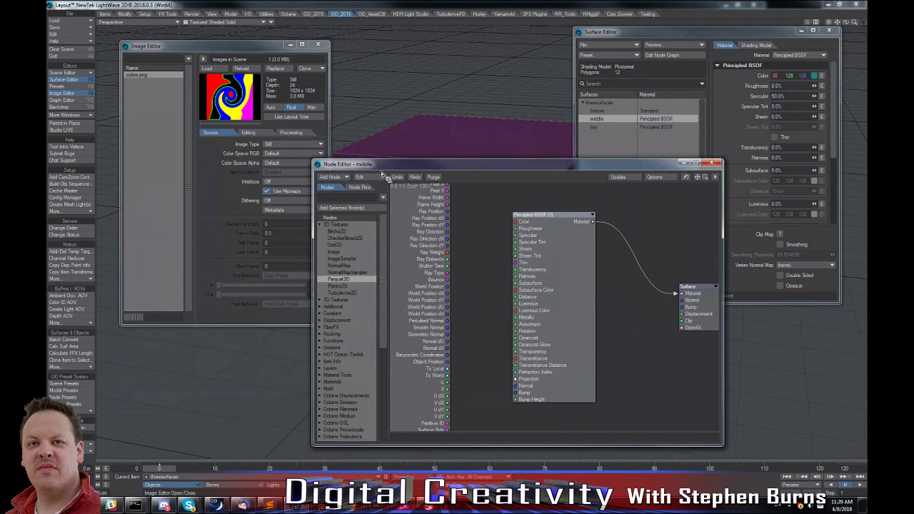
left_click_drag(373, 166, 449, 176)
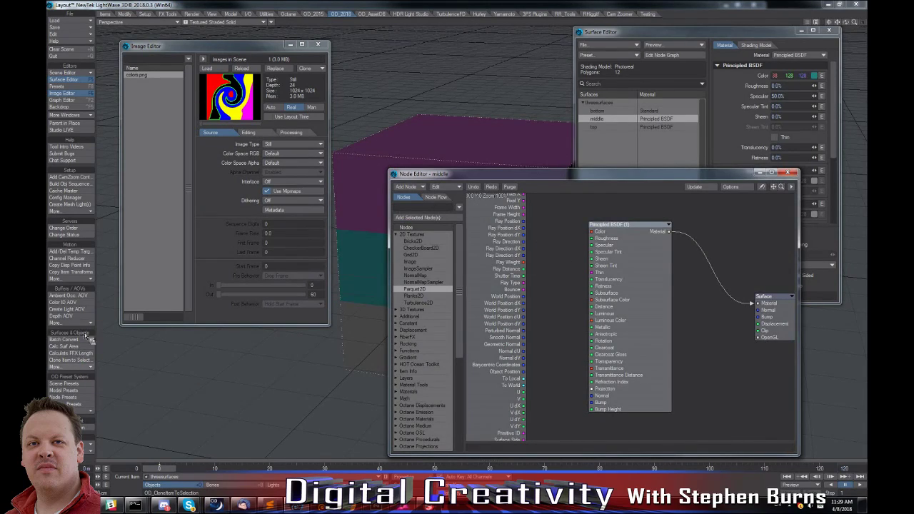
left_click(77, 367)
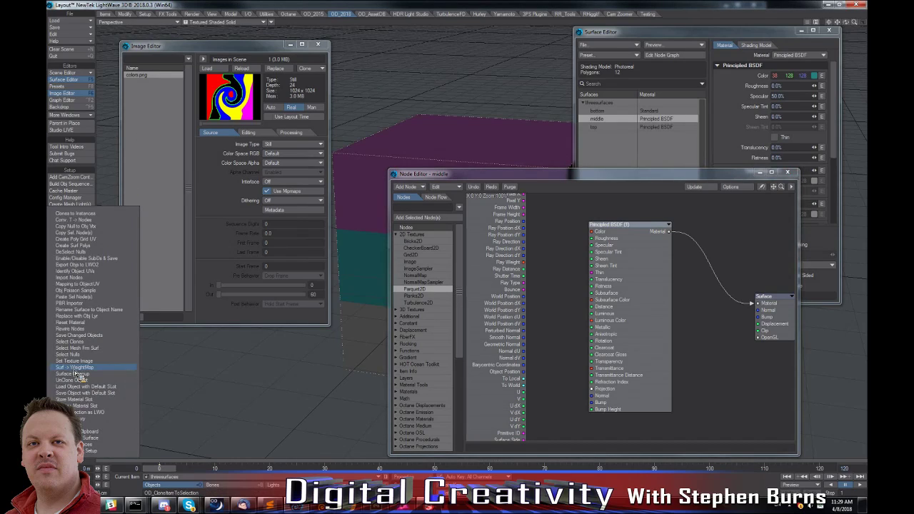
left_click(80, 363)
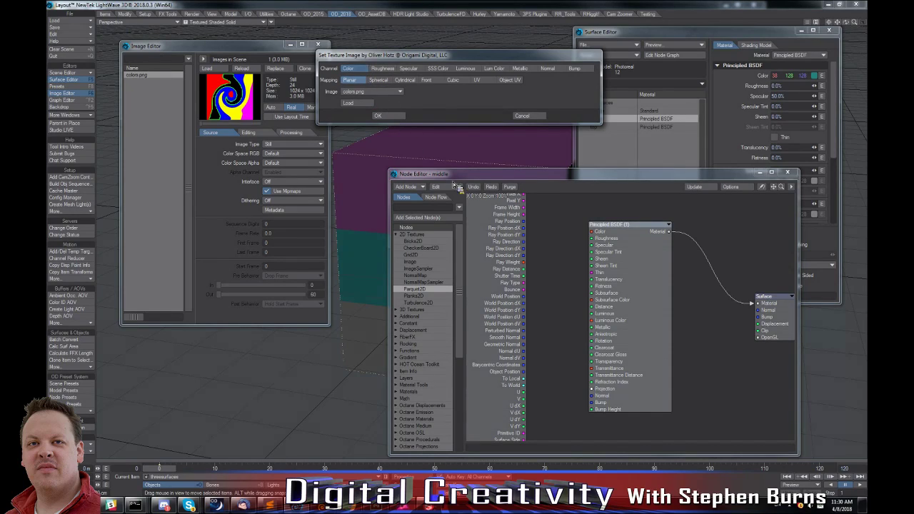
Spread out the Image and Principled BSDF nodes in the middle surface's graph so they no longer overlap other nodes.
left_click_drag(520, 237, 536, 243)
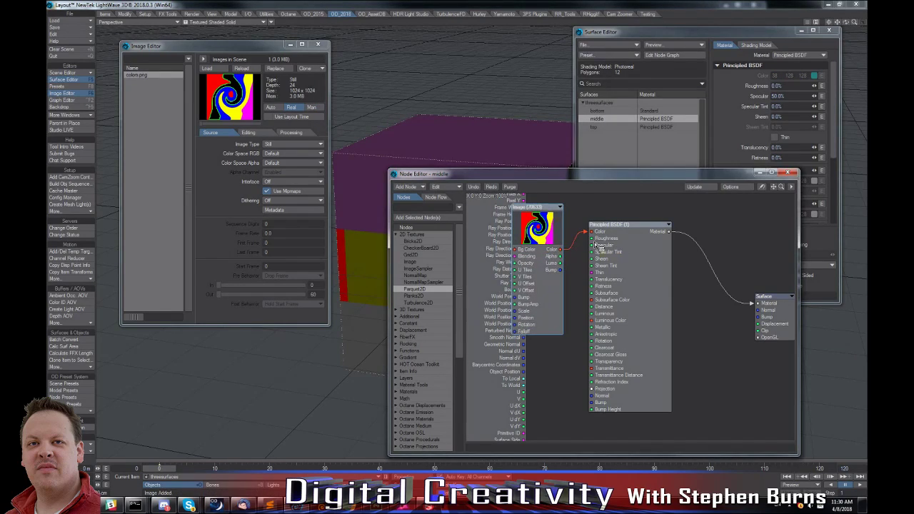
left_click_drag(603, 244, 640, 248)
left_click_drag(561, 245, 586, 248)
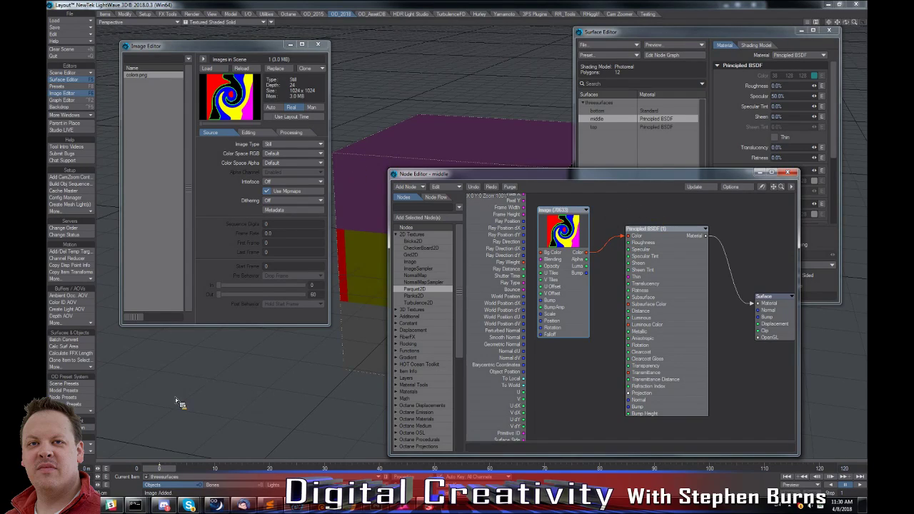
Clear the scene and close the Image Editor.
left_click(93, 367)
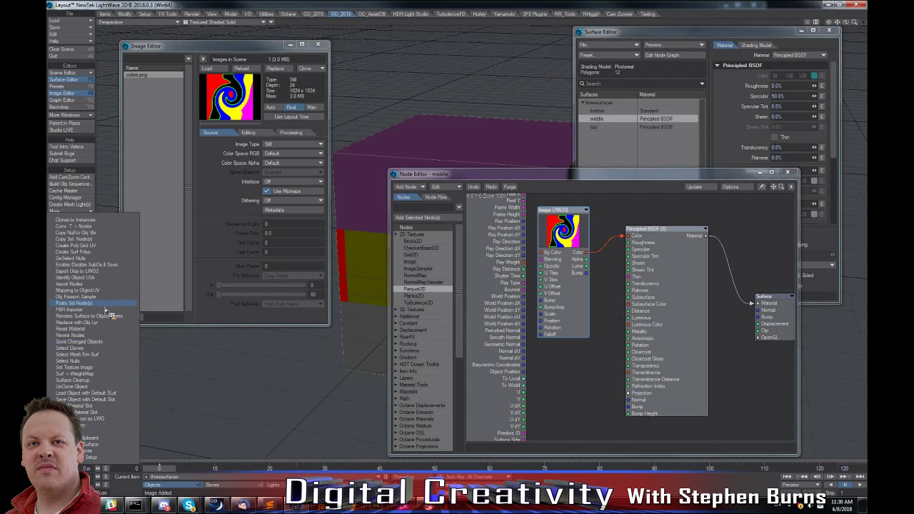
left_click(221, 359)
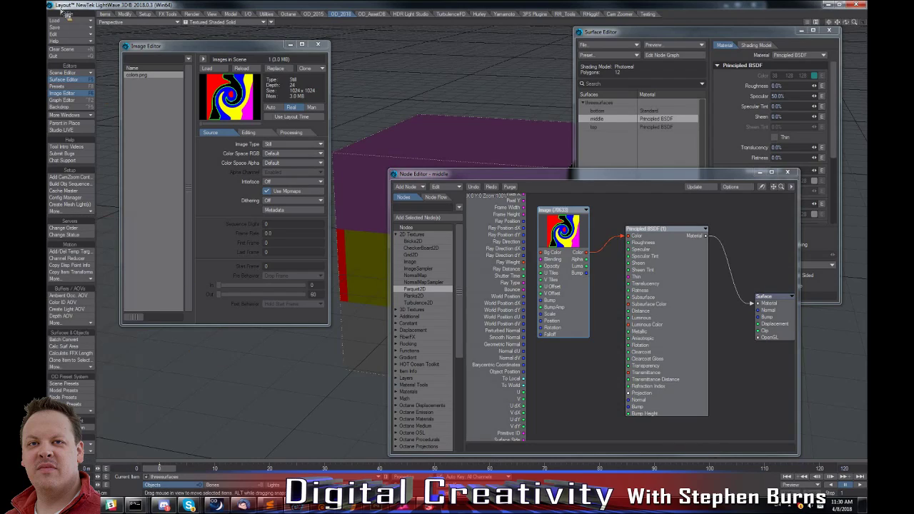
left_click(81, 51)
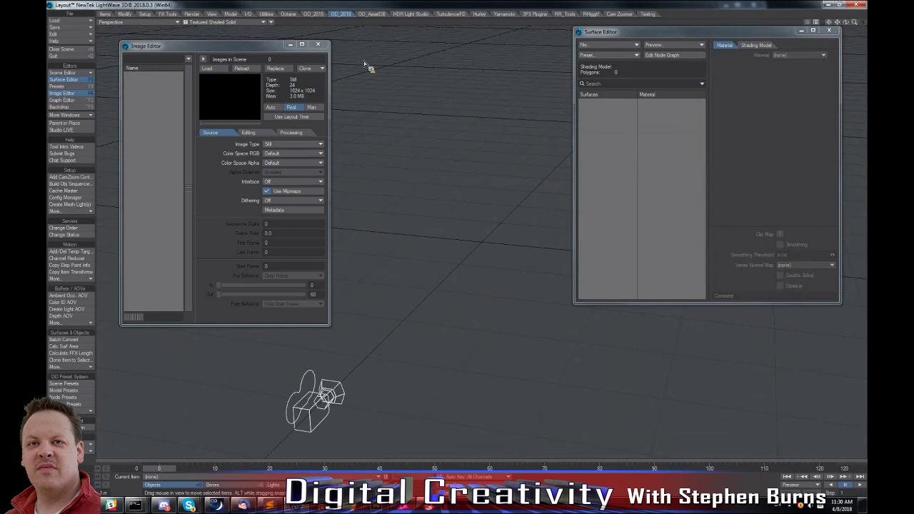
left_click(318, 44)
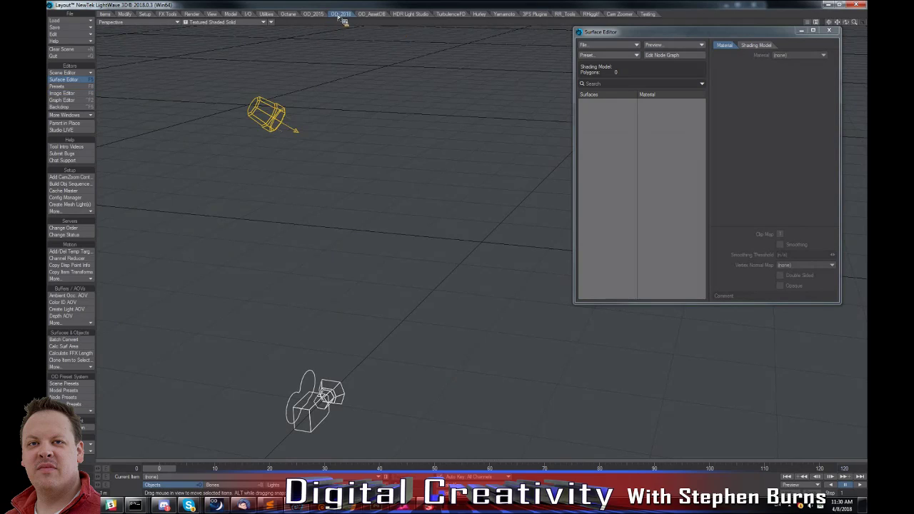
Create a toroid on the Y axis with 32 sections, 16 sides, a 1 m radius and 50 cm cross sections.
left_click(267, 14)
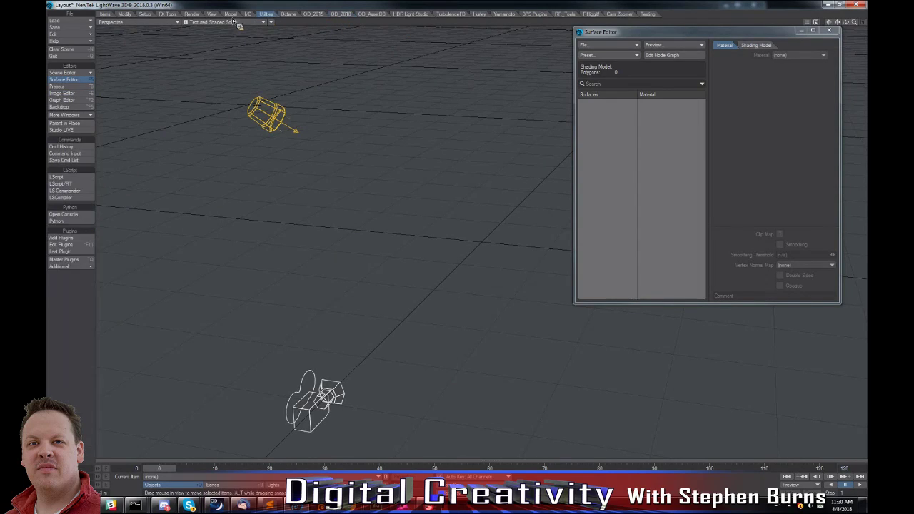
left_click(231, 14)
left_click(73, 174)
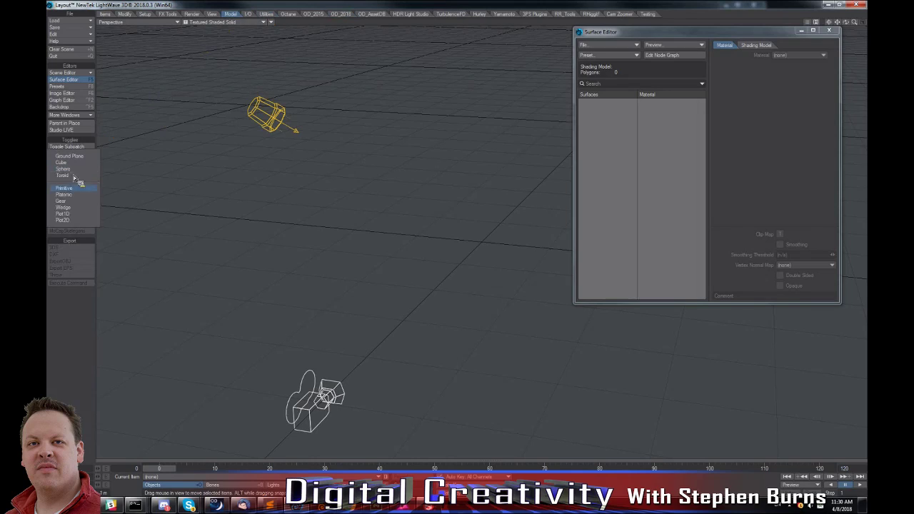
left_click(76, 176)
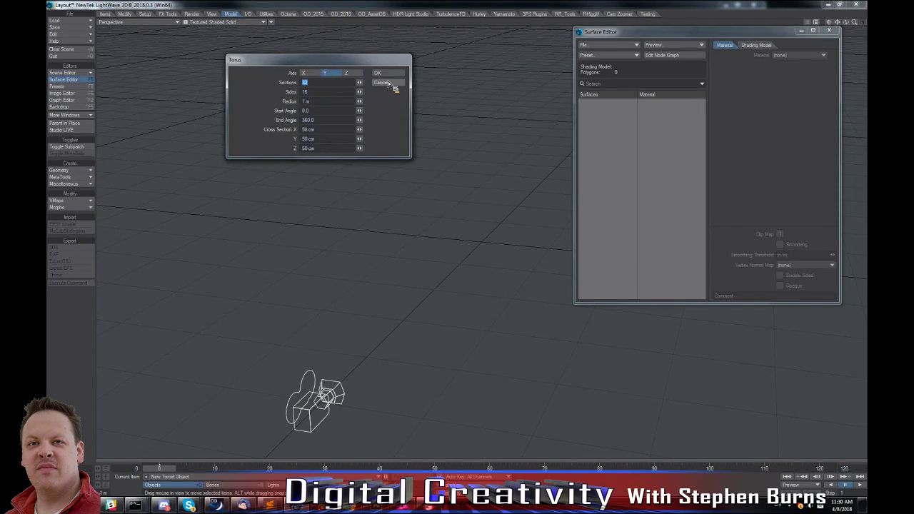
left_click(388, 81)
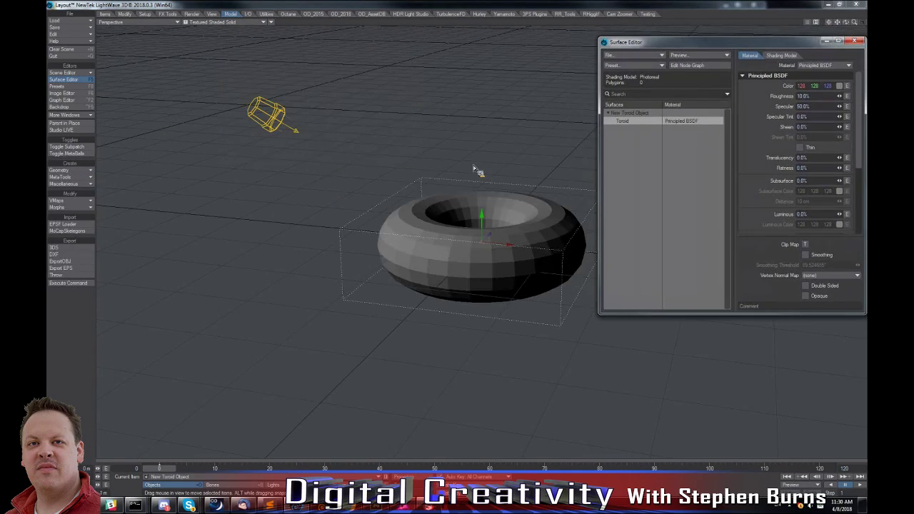
left_click_drag(429, 179, 496, 195, "alt")
left_click_drag(327, 125, 202, 96, "alt")
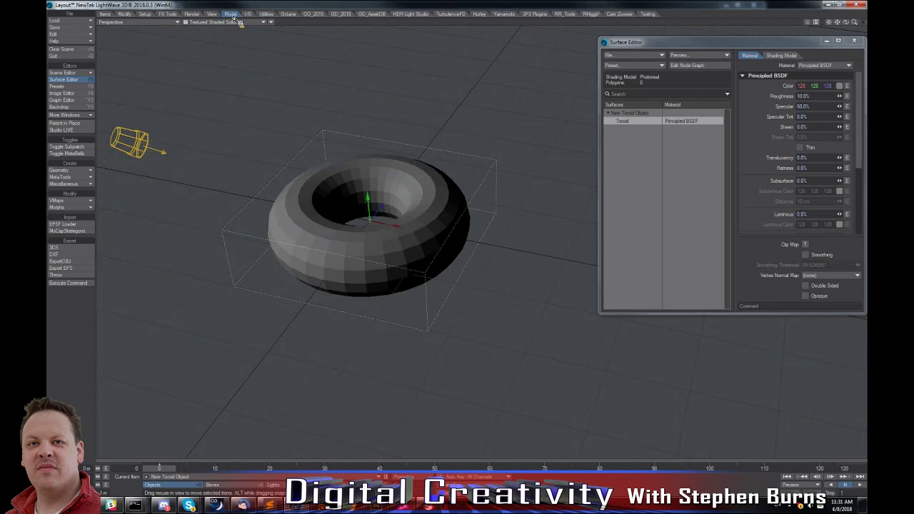
left_click(85, 170)
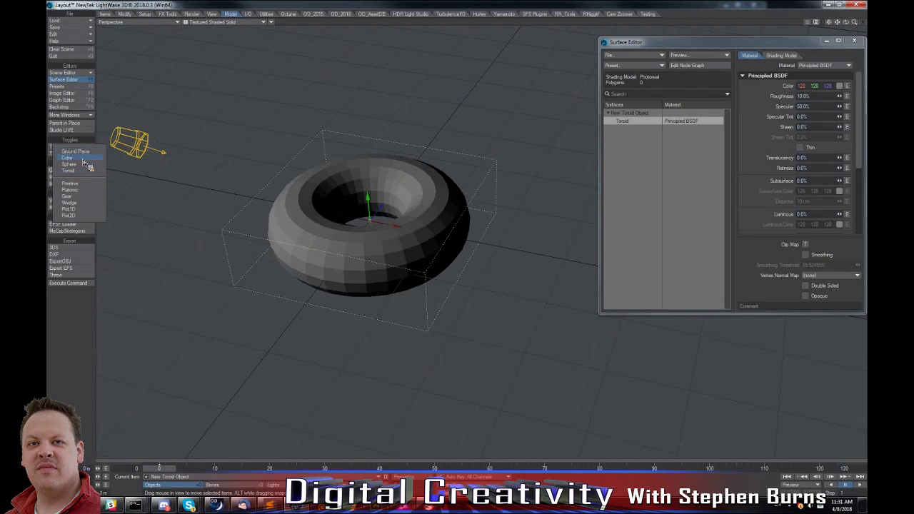
left_click(82, 159)
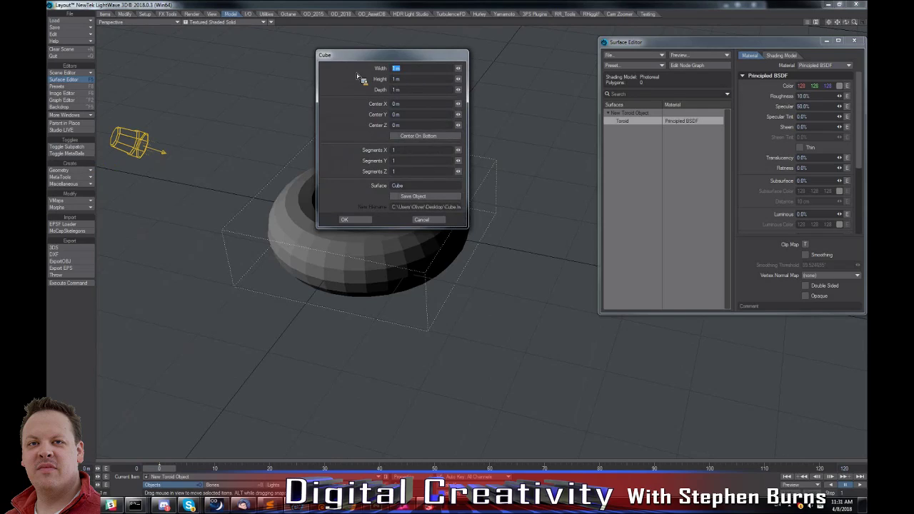
left_click(437, 220)
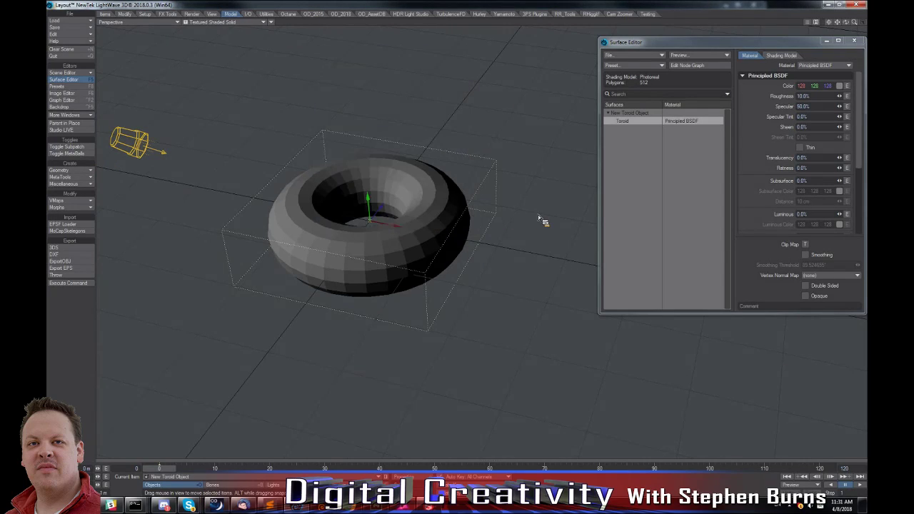
Remove the toroid from the scene and open the settings for creating a cube.
key("minus")
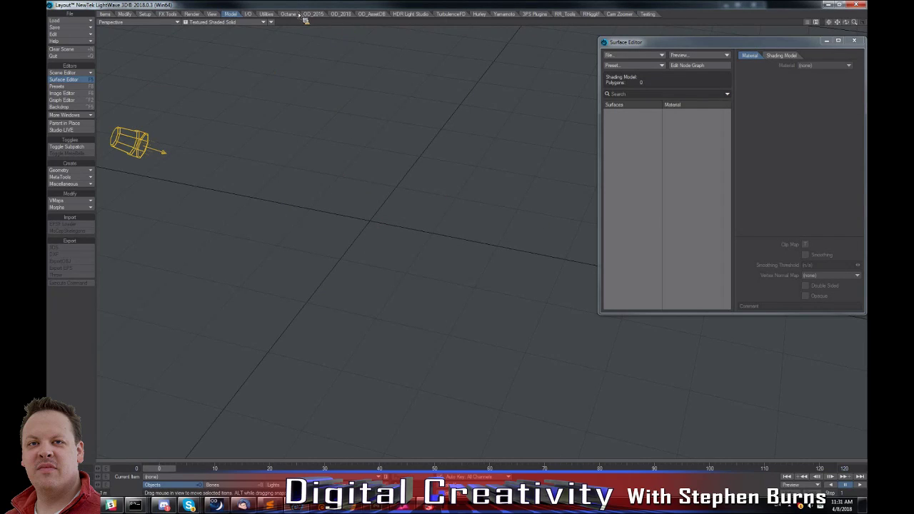
left_click(81, 172)
left_click(82, 171)
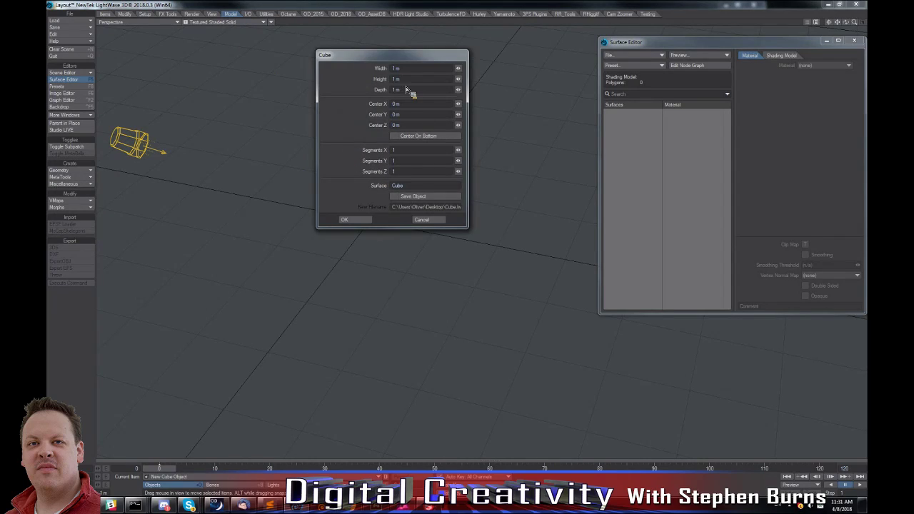
left_click(413, 69)
key("BackSpace")
type("10 cm")
key("Tab")
type("10 cm")
key("Tab")
left_click(408, 118)
Create a cube 1 m wide, 1 m high and 10 m deep with 10 segments along Z.
left_click_drag(418, 71, 339, 73)
type("1 m")
key("Tab")
type("1 m")
key("Tab")
type("10")
key("Tab")
key("Tab")
key("BackSpace")
left_click(405, 162)
key("Tab")
left_click(358, 221)
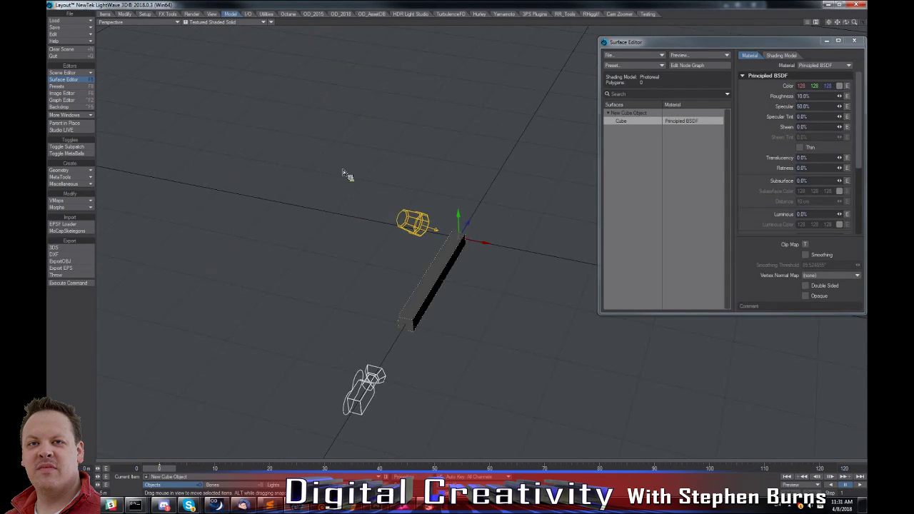
Replace the long cube with a new one of the same size and segments, with its Center Z at 5 m.
key("Delete")
key("Return")
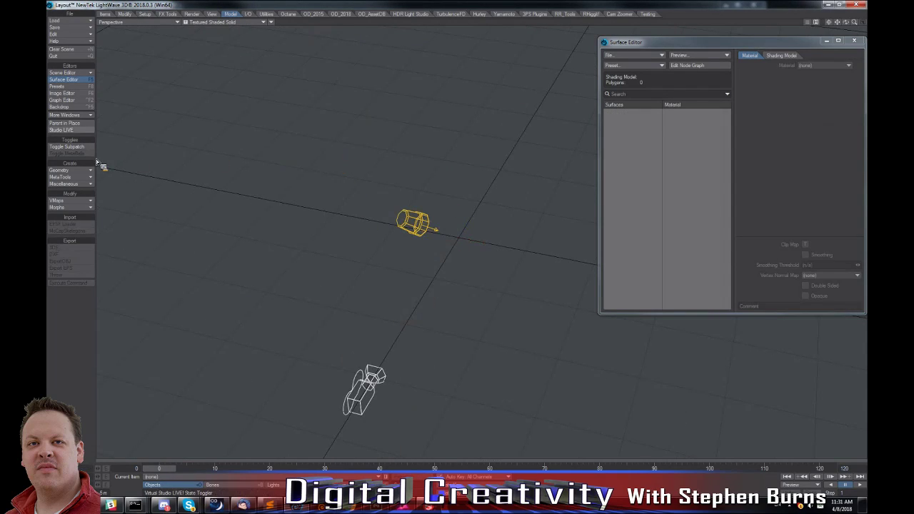
left_click(87, 170)
left_click(88, 170)
left_click_drag(413, 125, 333, 132)
type("5")
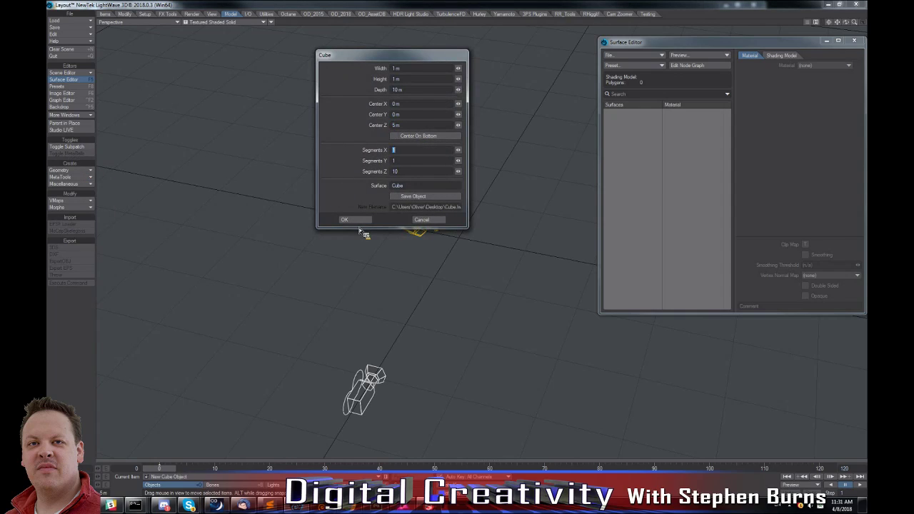
key("Return")
Switch the viewport shading to Textured Shaded Solid Wireframe and view the segmented cube from an angle.
left_click(263, 22)
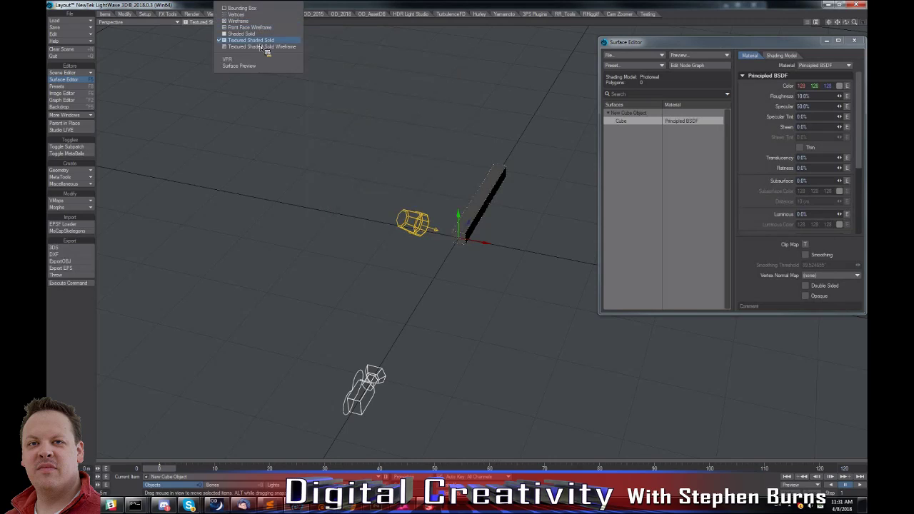
left_click(260, 48)
left_click_drag(562, 122, 457, 124, "alt")
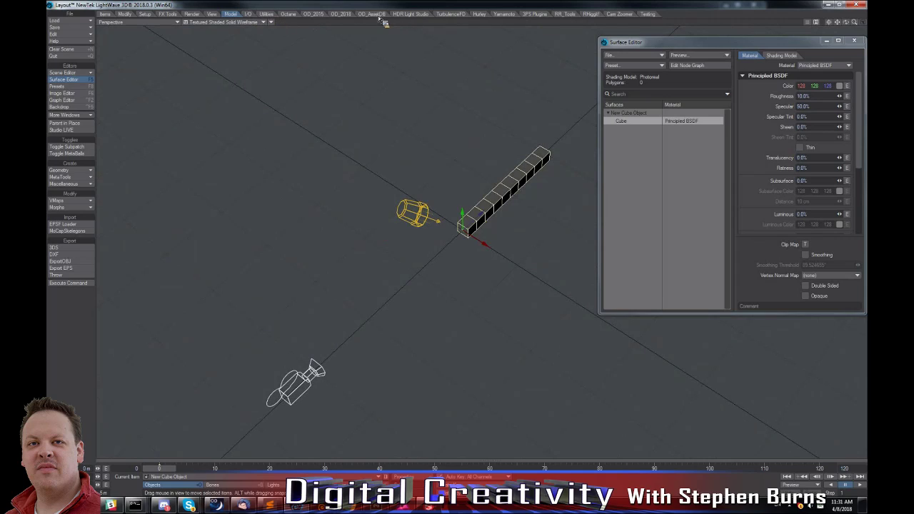
Run Easy Bend Deform on the cube with Z object orientation and the Helper Label enabled.
left_click(340, 14)
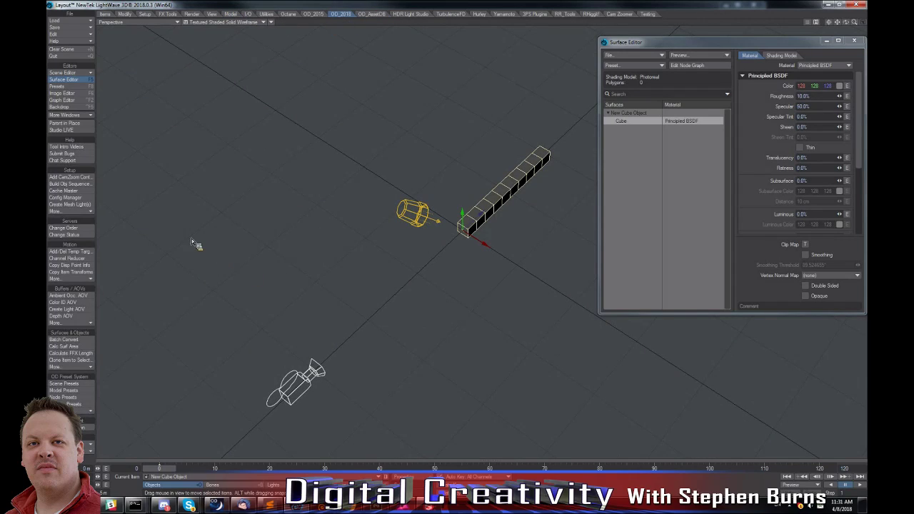
left_click(80, 212)
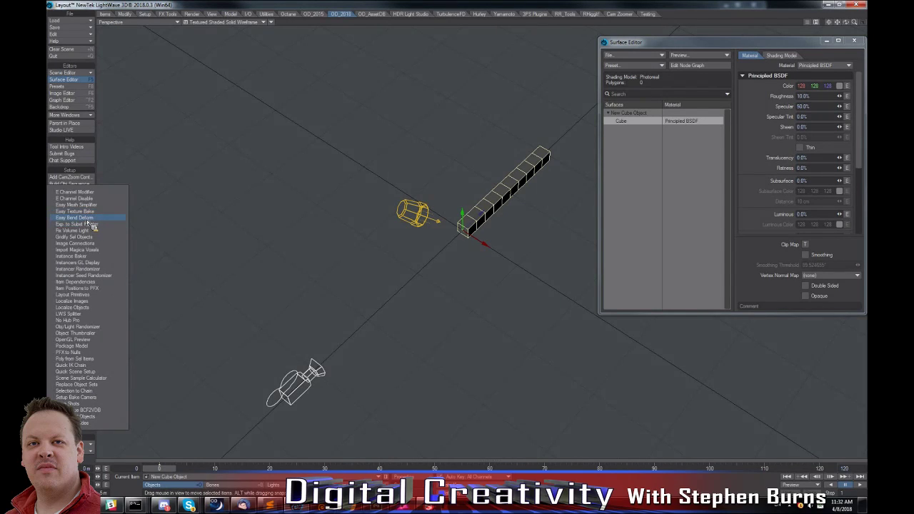
left_click(86, 220)
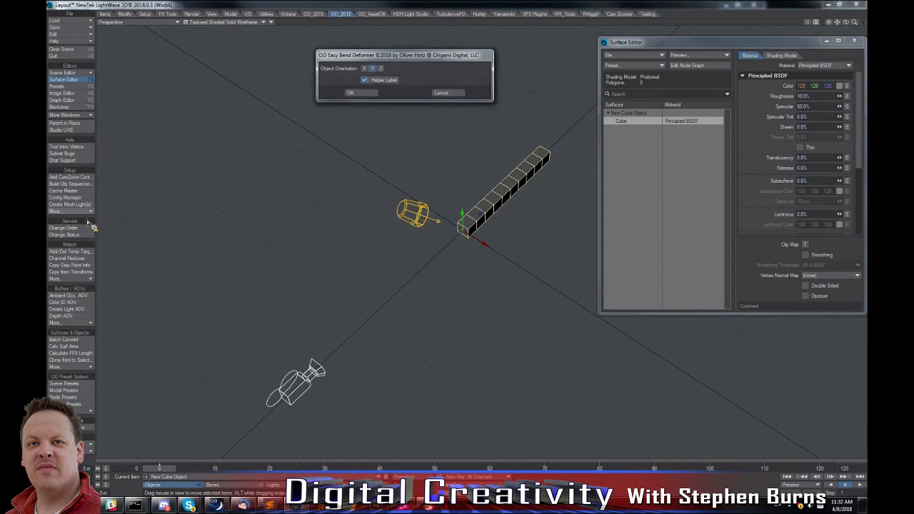
left_click_drag(353, 59, 198, 82)
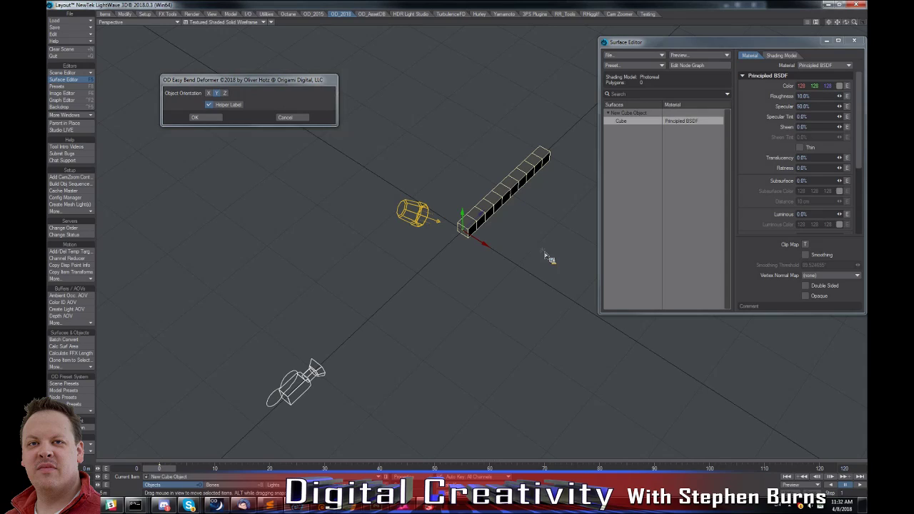
left_click(226, 93)
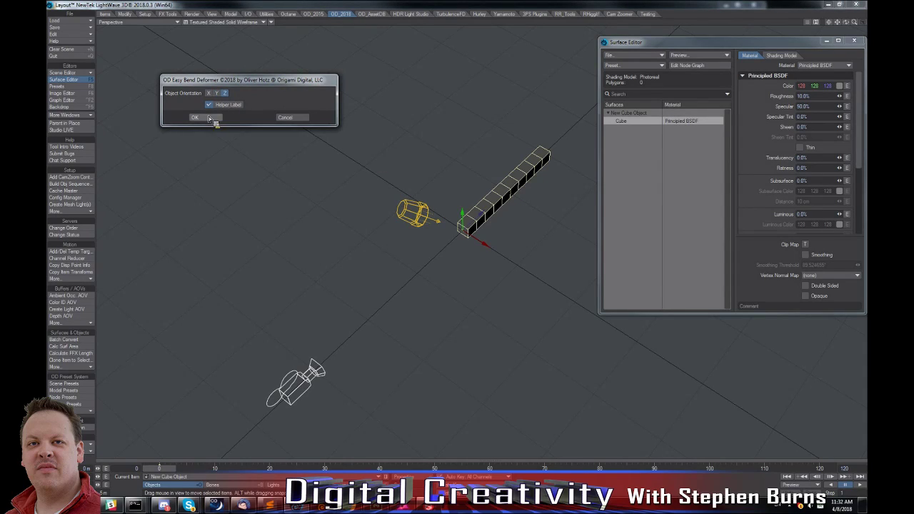
left_click(209, 117)
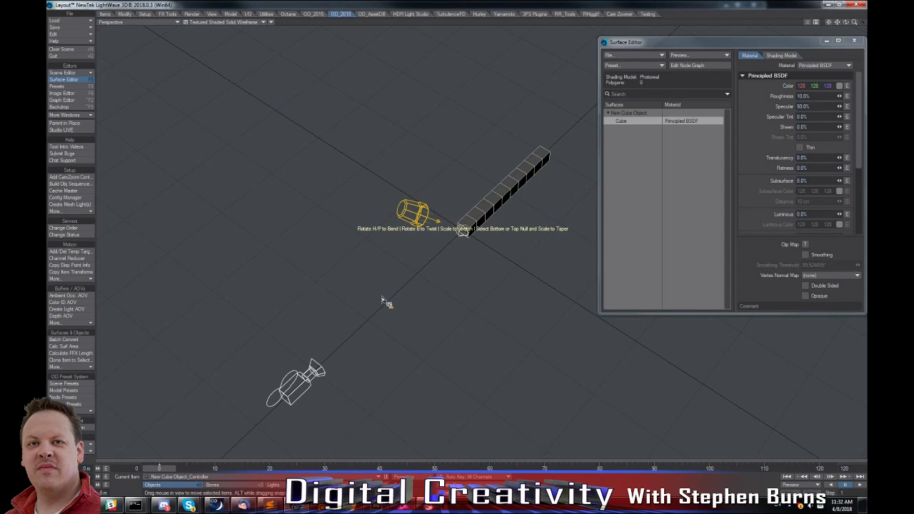
Try bending the cube by rotating its bend controller, and undo the rotations.
key("y")
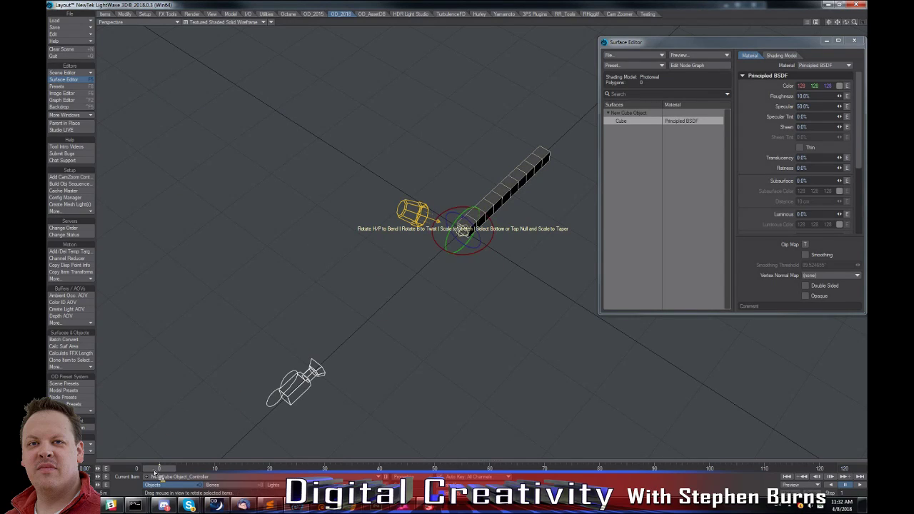
left_click_drag(458, 288, 427, 302)
right_click_drag(428, 302, 422, 306)
key("ctrl+z")
key("ctrl+z")
Create a toroid on the Y axis with 32 sections, 16 sides, a 1 m radius and 50 cm cross sections.
left_click_drag(855, 22, 853, 27)
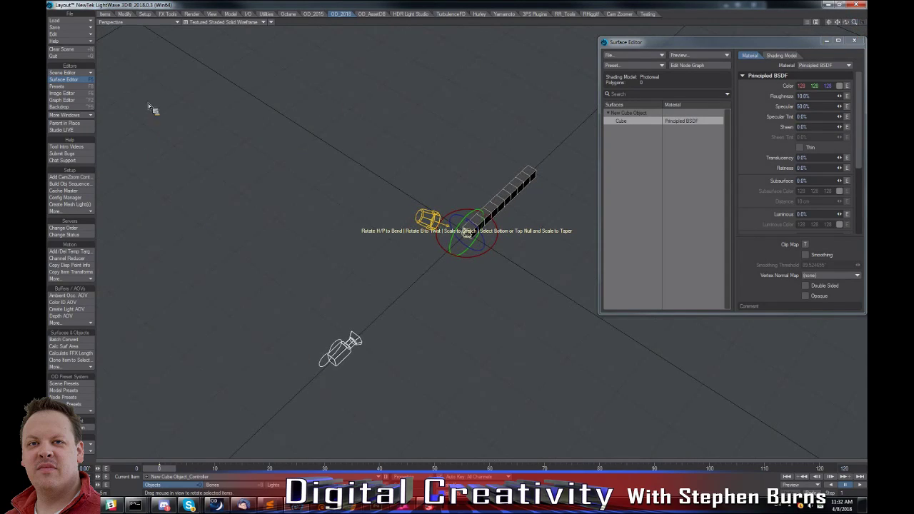
left_click(105, 14)
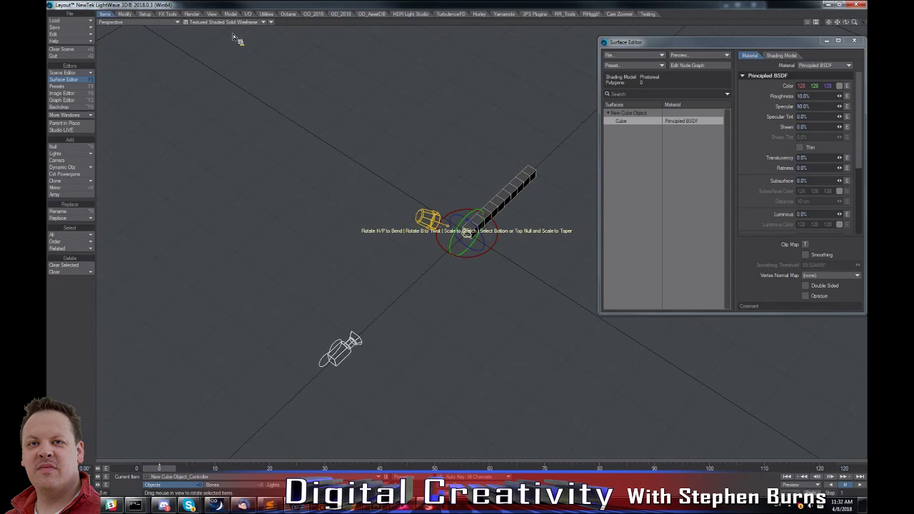
left_click(236, 14)
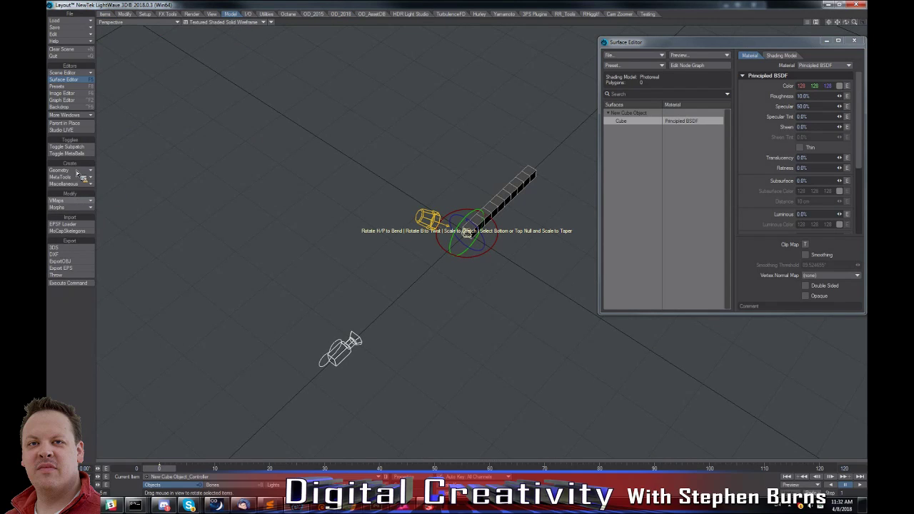
left_click(79, 171)
left_click(80, 182)
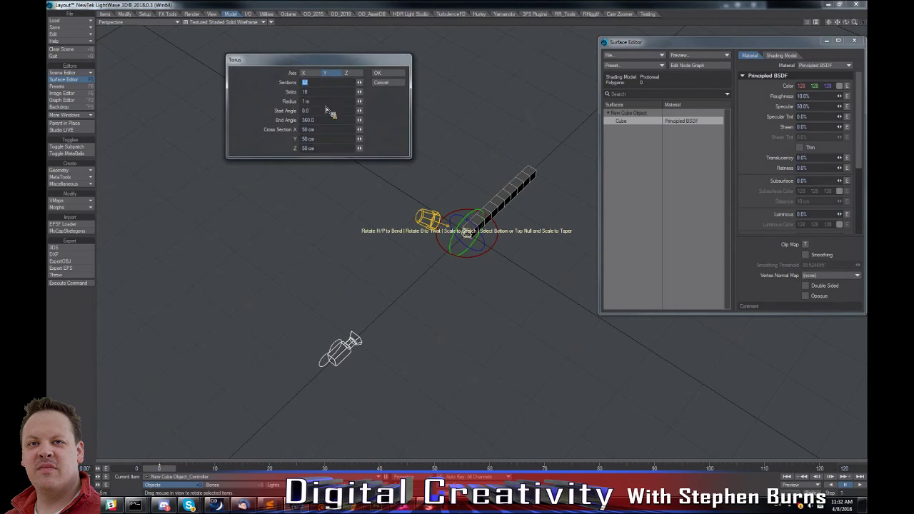
left_click(385, 74)
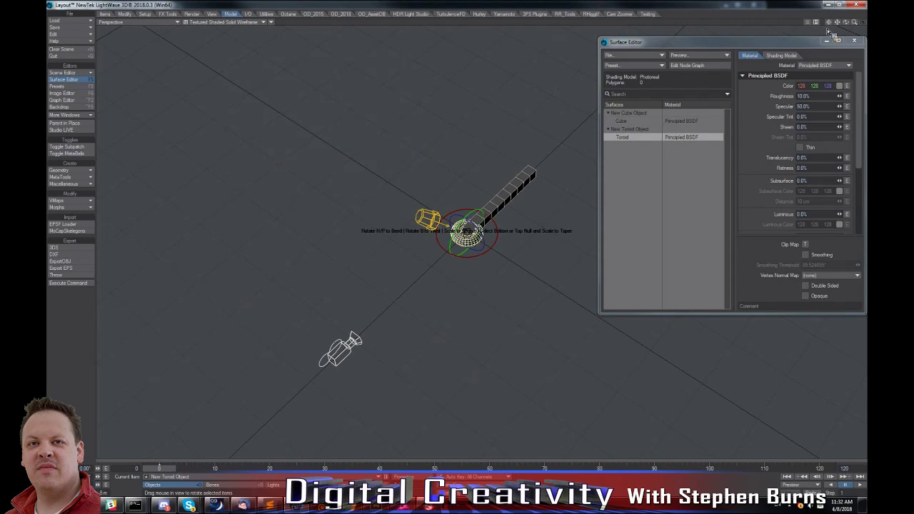
Add an Instance Generator to the toroid and use New Cube Object as the instanced object.
left_click_drag(854, 22, 857, 27)
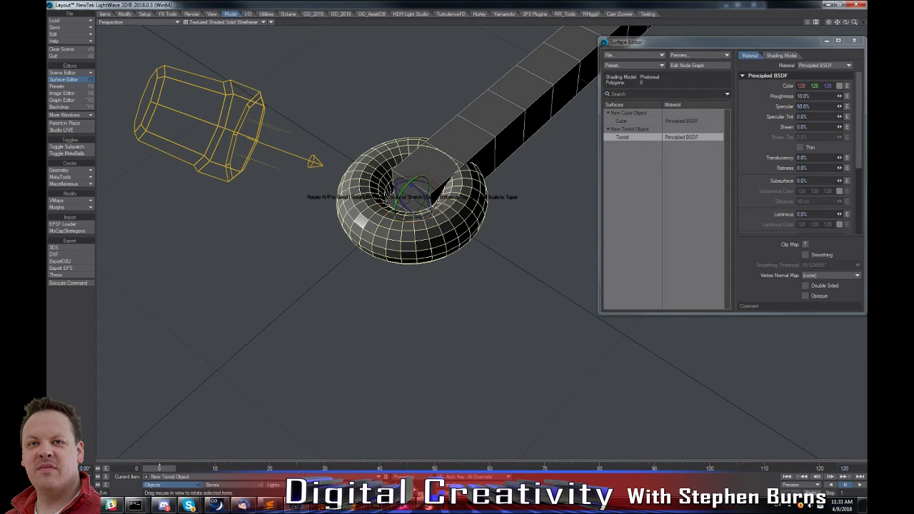
left_click(422, 480)
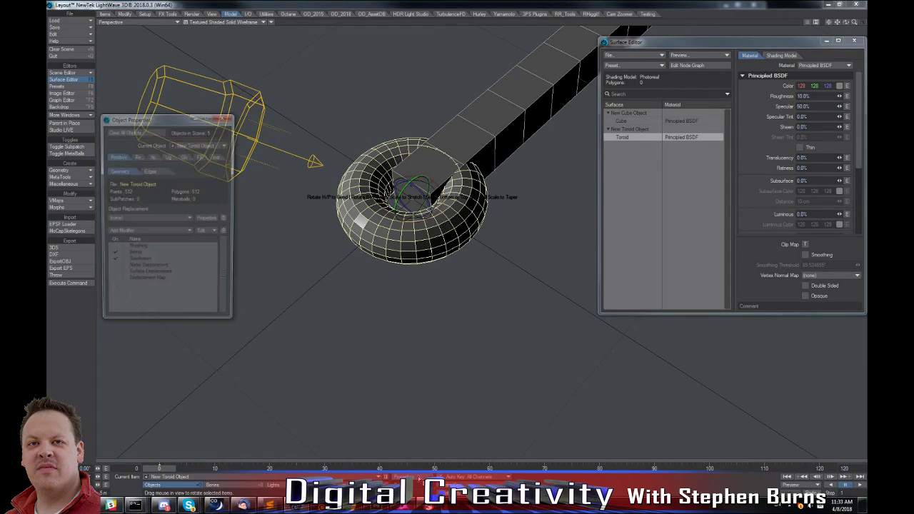
left_click(214, 156)
left_click(141, 167)
left_click(161, 185)
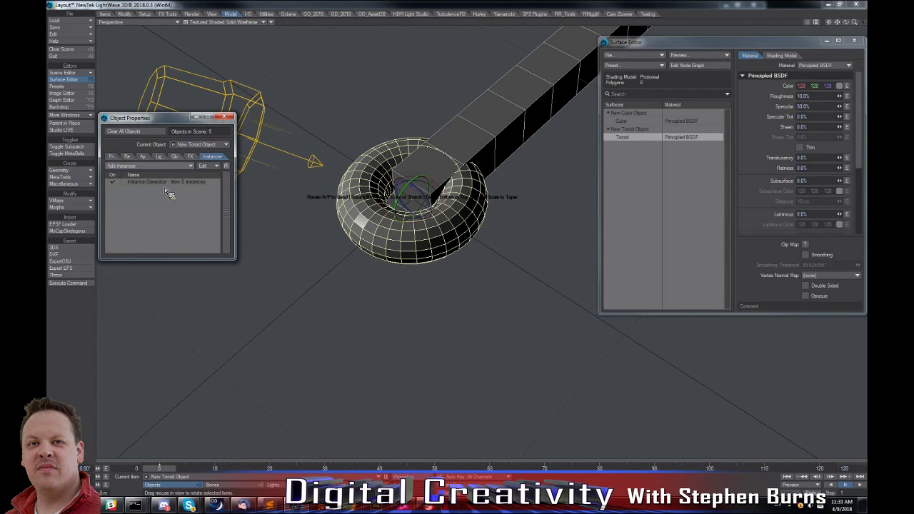
double_click(171, 182)
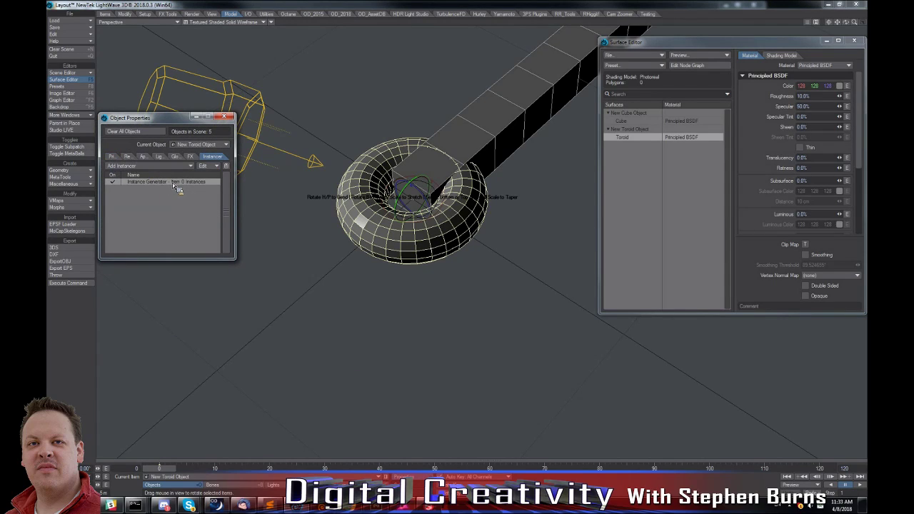
left_click(363, 220)
left_click(357, 219)
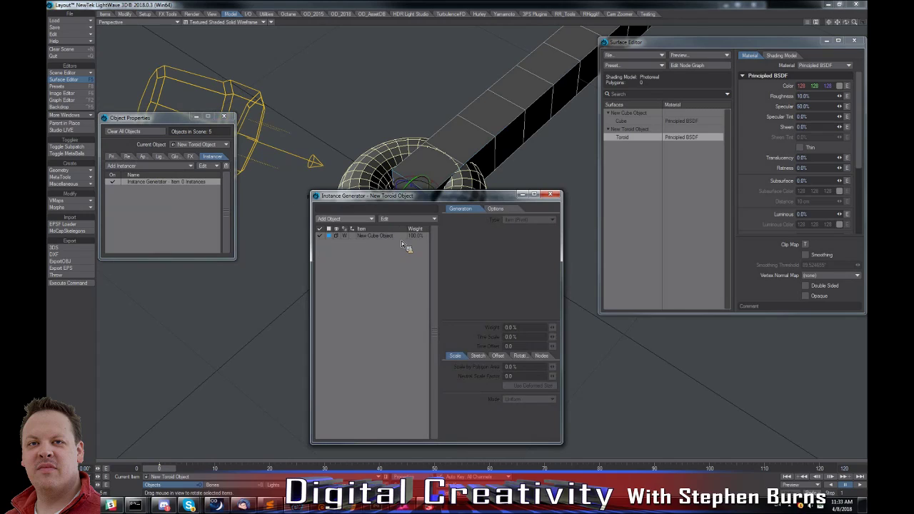
Generate 100 cube instances with the Surface type, aligning their rotation to Normals.
left_click(524, 223)
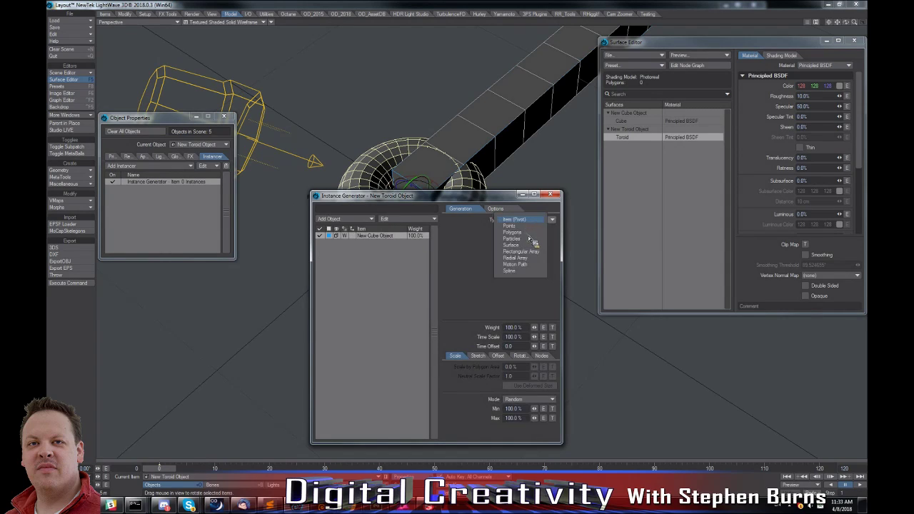
left_click(526, 247)
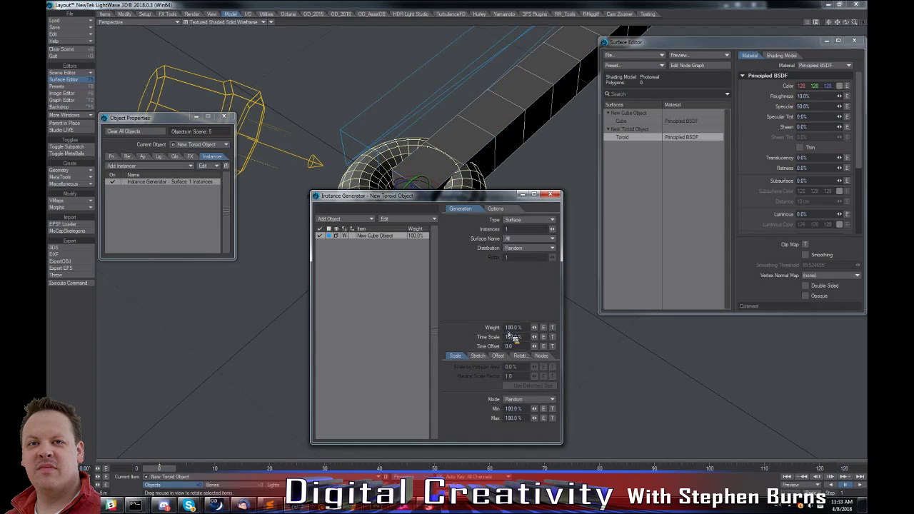
left_click(521, 355)
left_click(529, 366)
left_click(525, 373)
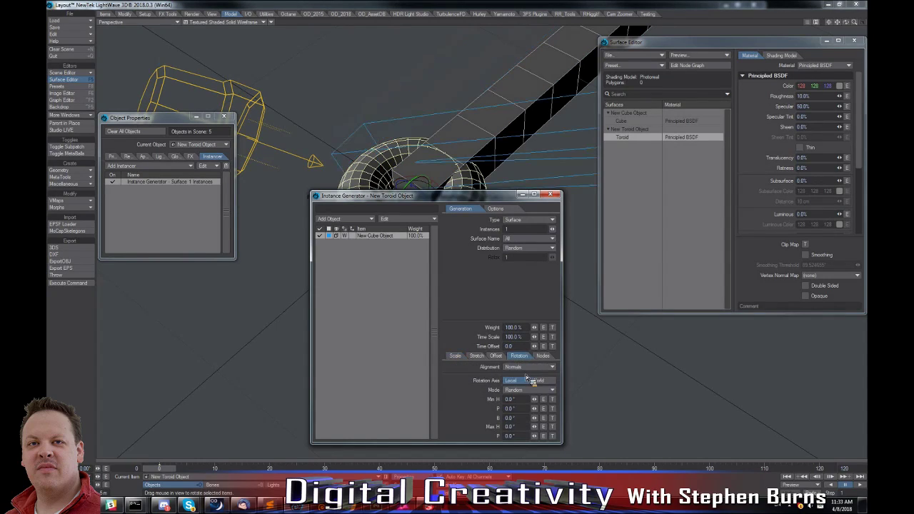
double_click(508, 230)
type("100")
key("Return")
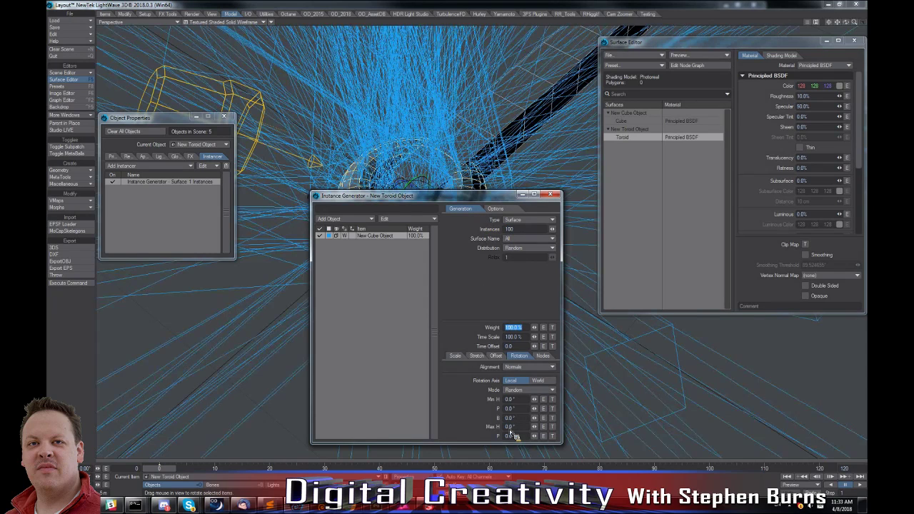
Set the cube instances' minimum and maximum random scale to 5%.
left_click(455, 355)
double_click(513, 409)
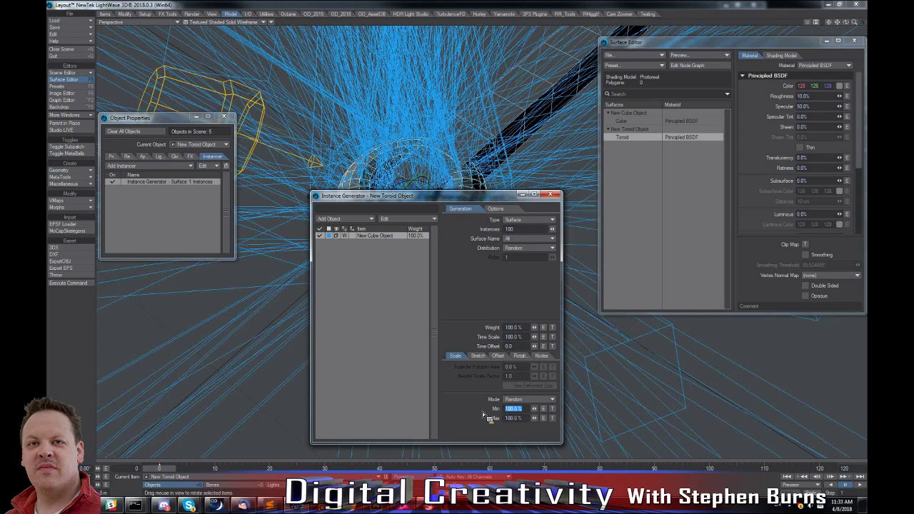
type("1.5")
key("Return")
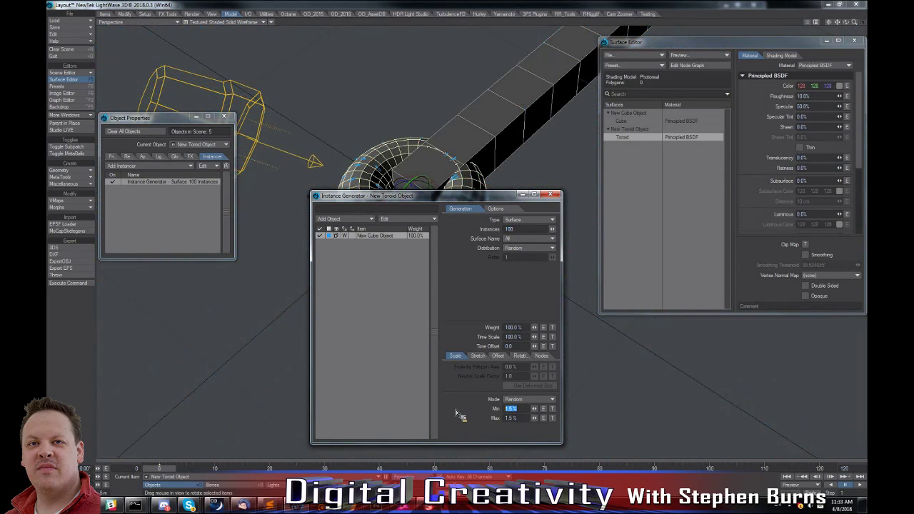
type("5")
key("Return")
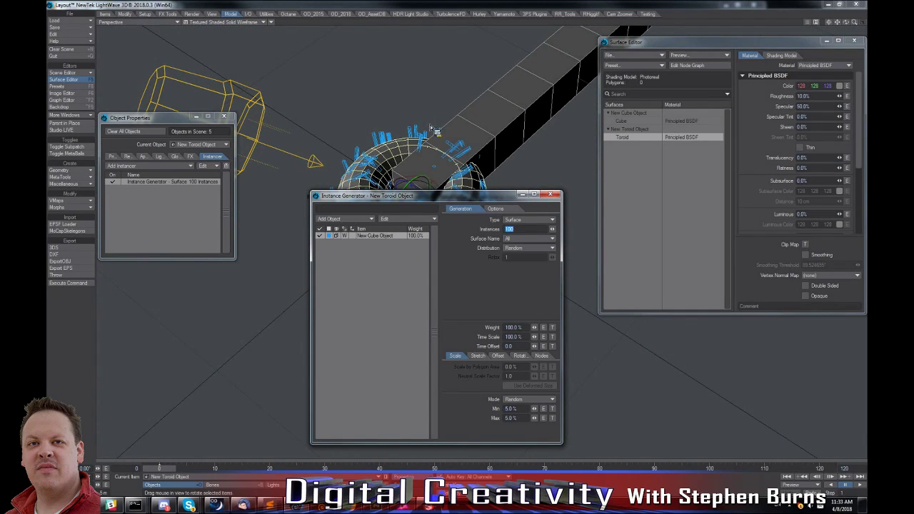
Set the toroid's cube instance rotation mode to Uniform and move the Instance Generator window clear of the toroid.
left_click(519, 355)
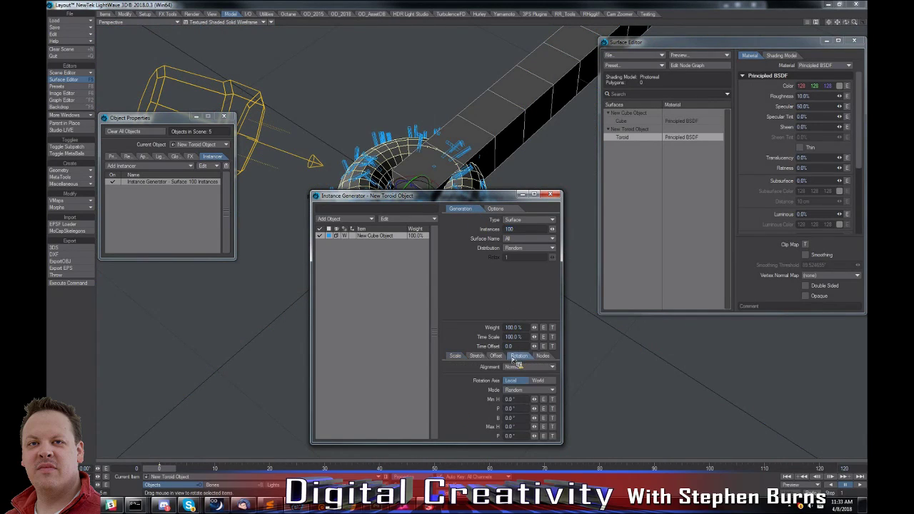
left_click(529, 390)
left_click(522, 385)
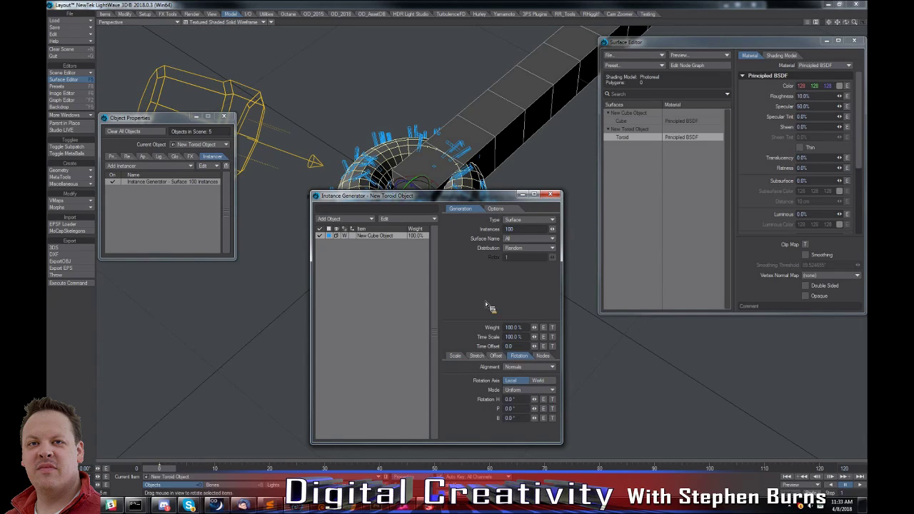
left_click_drag(461, 203, 157, 247)
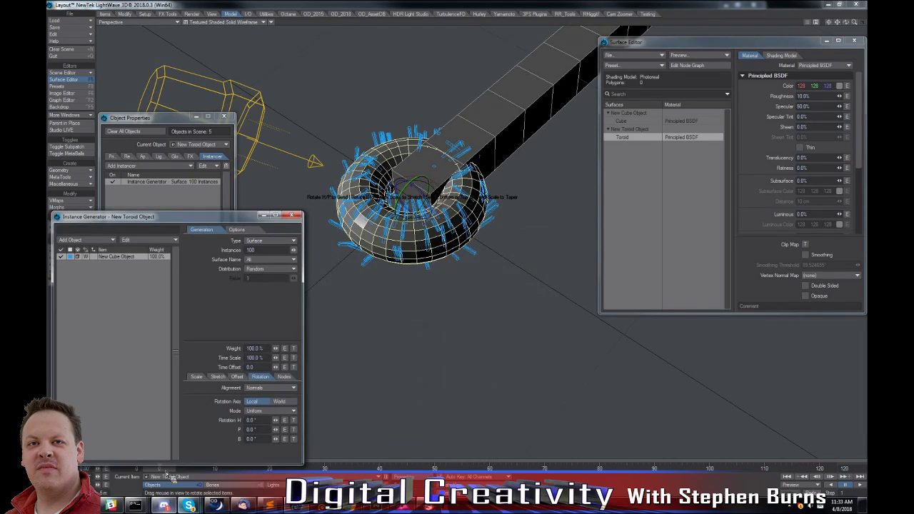
left_click_drag(172, 472, 172, 471, "alt")
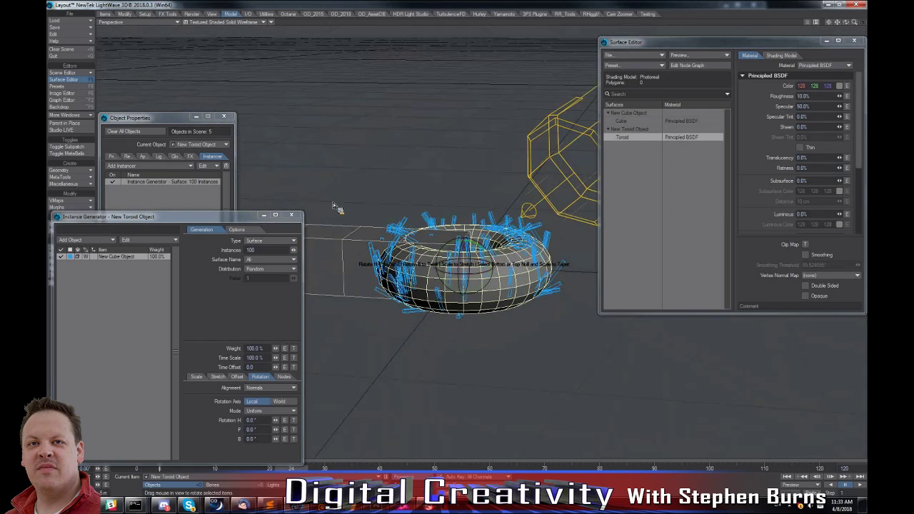
left_click_drag(350, 219, 437, 287, "alt")
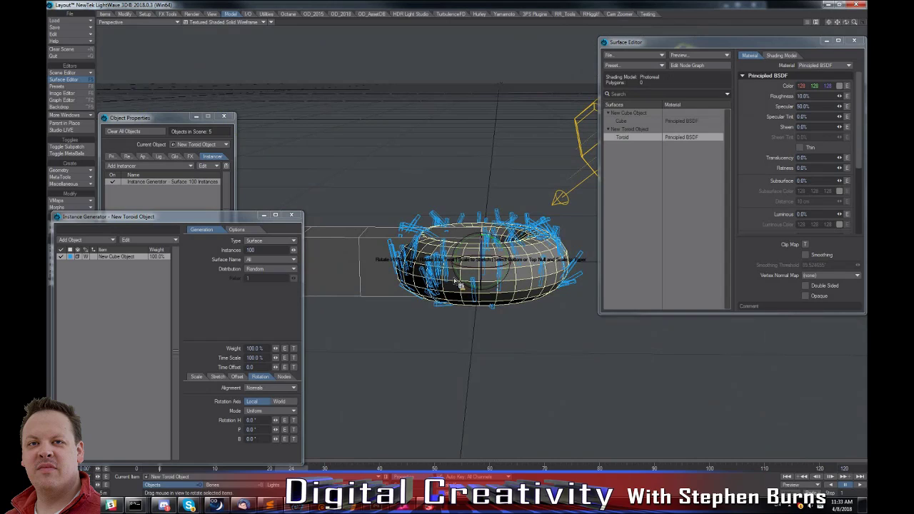
Increase the number of surface instances on the toroid to 500.
left_click_drag(515, 291, 526, 303, "alt")
left_click_drag(273, 250, 196, 261)
type("500")
key("Tab")
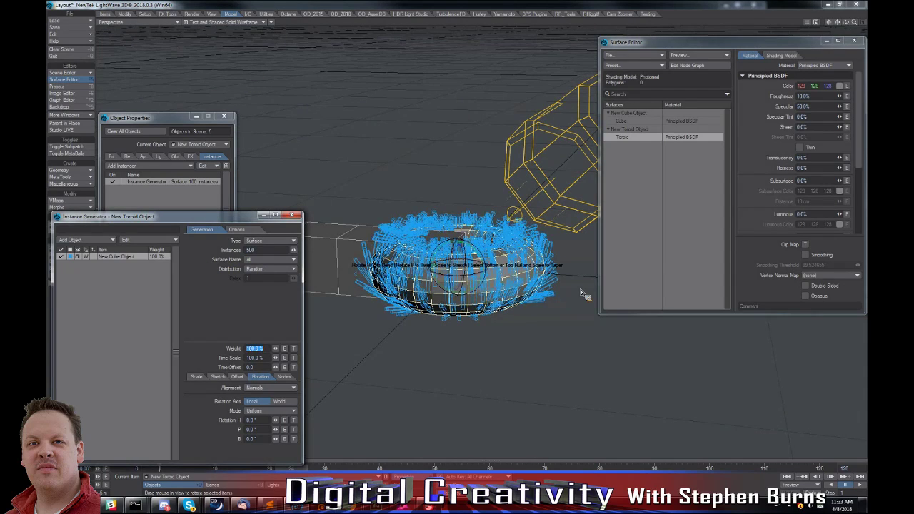
left_click_drag(581, 292, 543, 320, "alt")
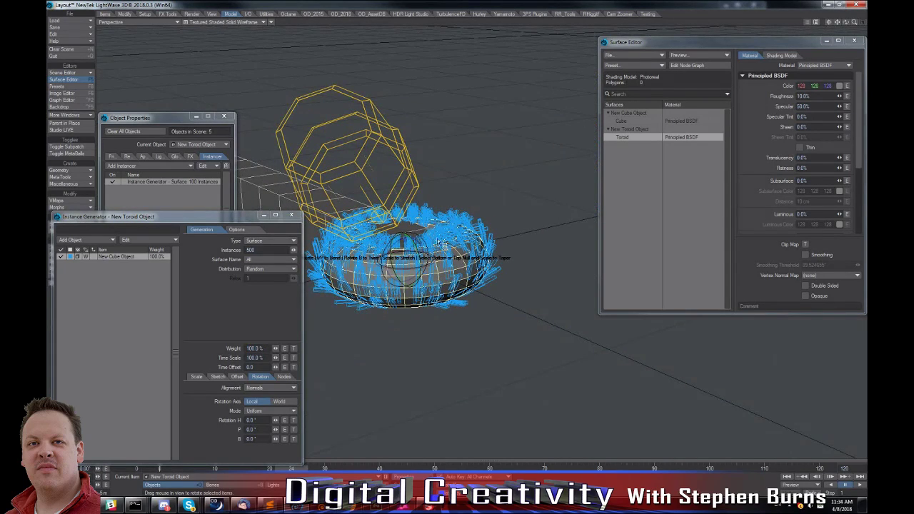
left_click_drag(468, 227, 469, 226, "alt")
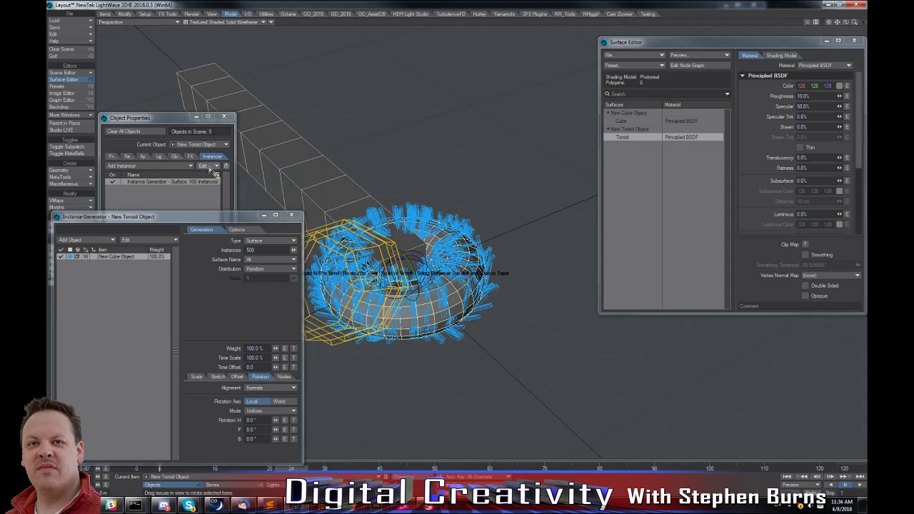
Disable the toroid's Instance Generator and close its settings window.
left_click(112, 182)
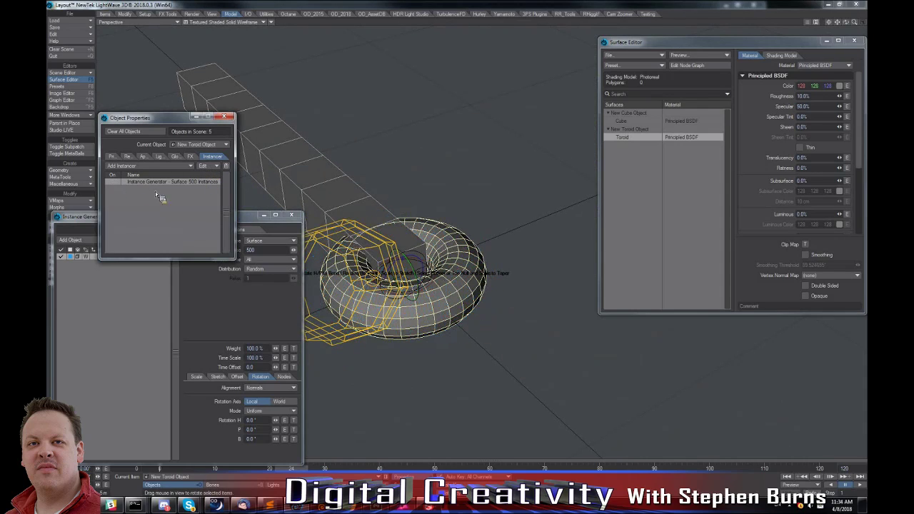
left_click(293, 215)
left_click(293, 216)
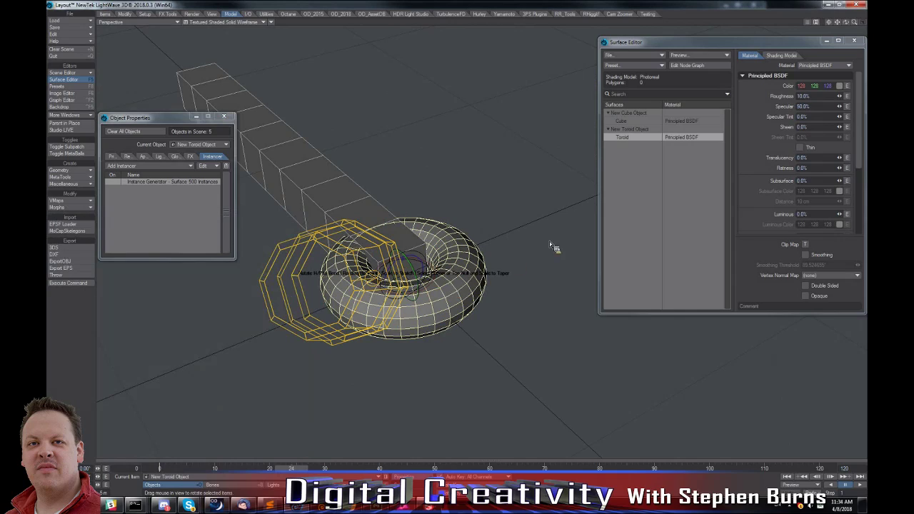
Run Obj Poisson Sample on the whole toroid, using the approximate point-count mode with 1000 points.
left_click(343, 14)
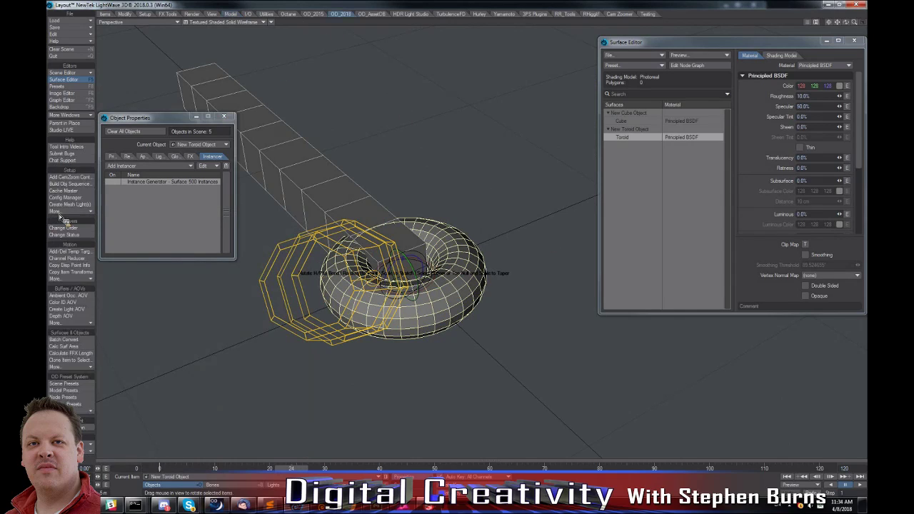
left_click(74, 368)
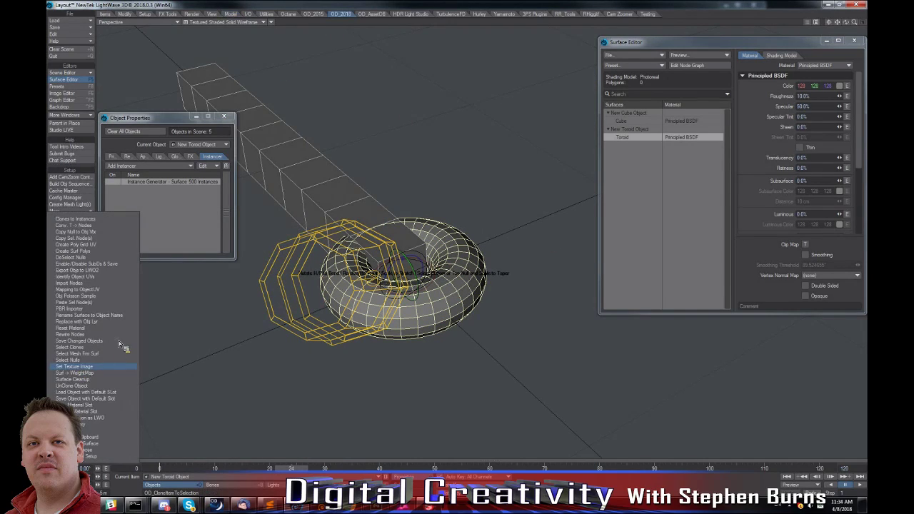
left_click(90, 296)
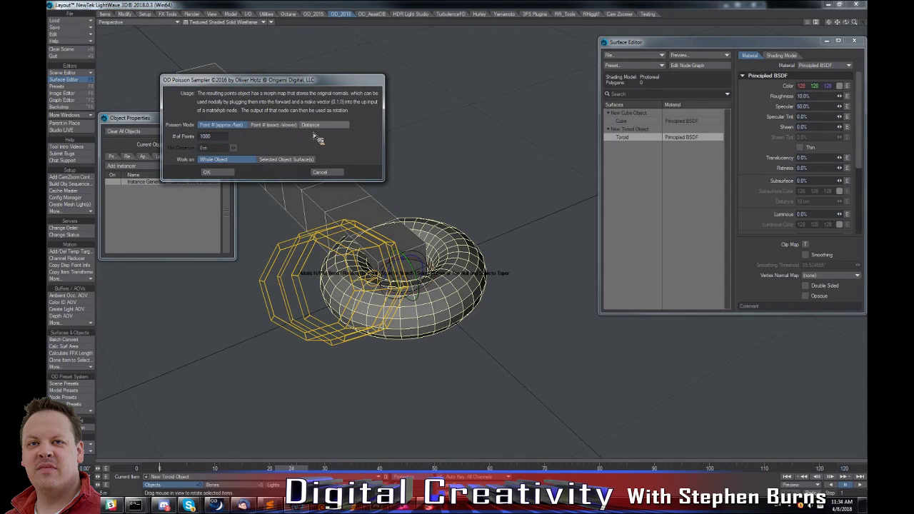
left_click(225, 173)
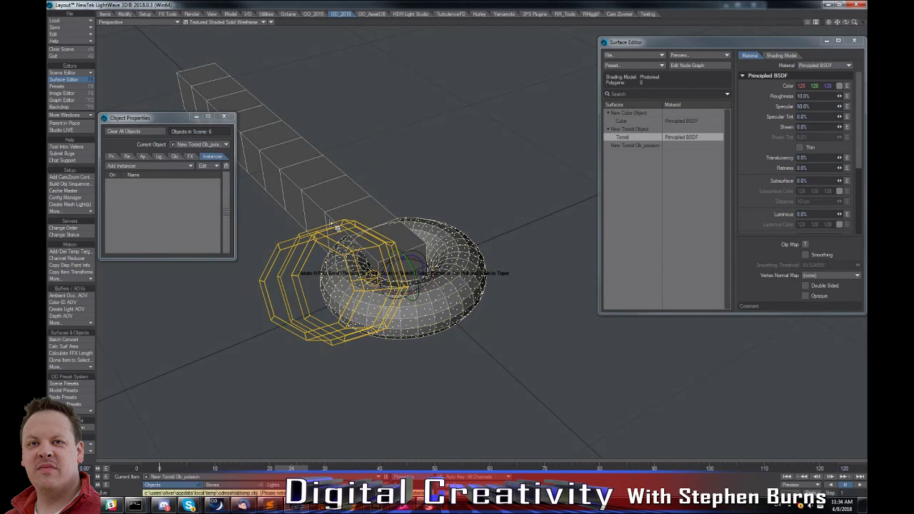
left_click_drag(488, 290, 511, 319, "alt")
left_click_drag(855, 25, 855, 25)
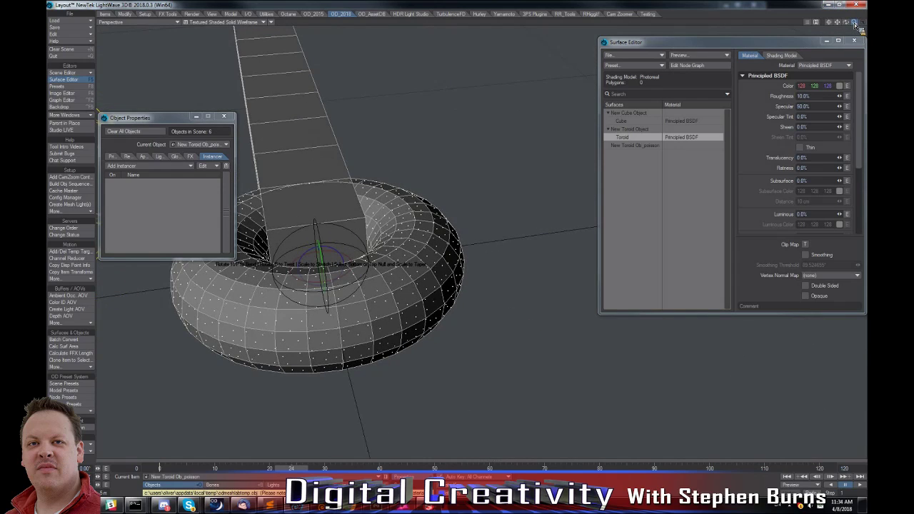
left_click_drag(451, 189, 470, 153, "alt+shift")
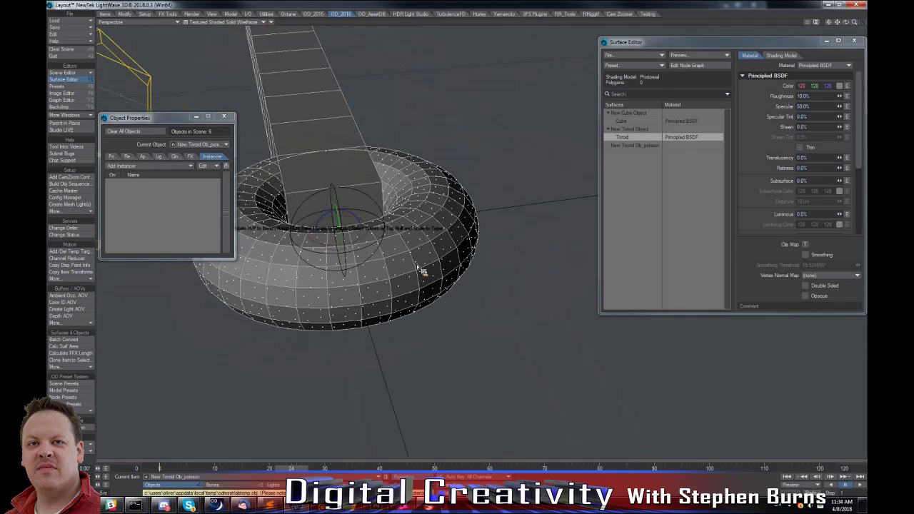
left_click_drag(417, 266, 382, 299, "alt+shift")
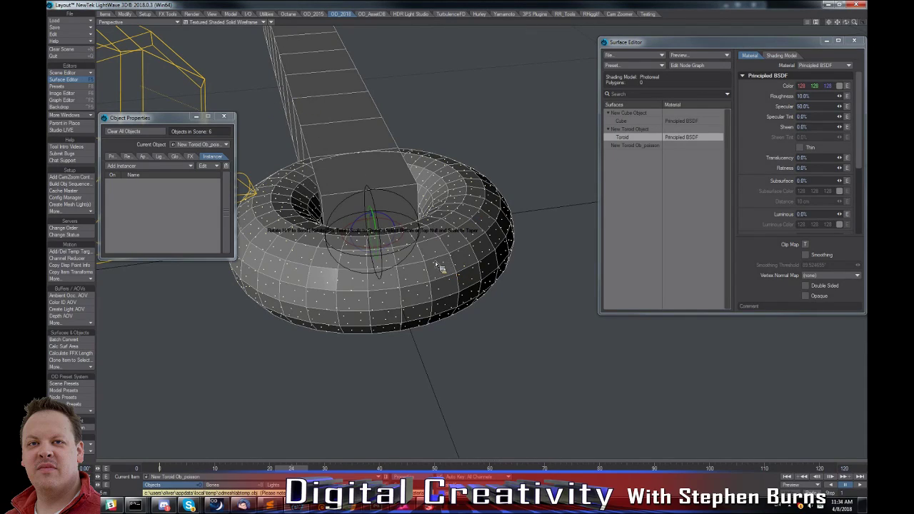
Add an Instance Generator to the Poisson points object, instancing New Cube Object with the Points type.
left_click(190, 166)
left_click(194, 177)
double_click(198, 183)
left_click(100, 240)
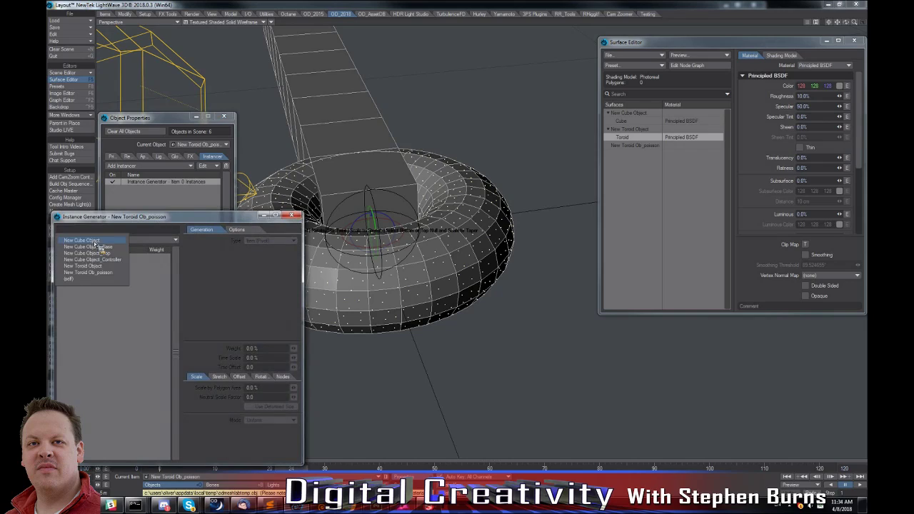
left_click(82, 240)
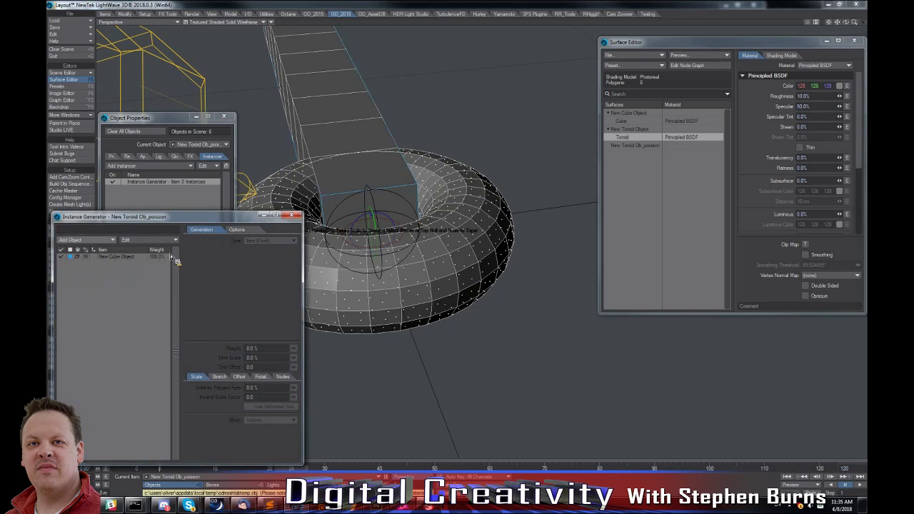
left_click(268, 243)
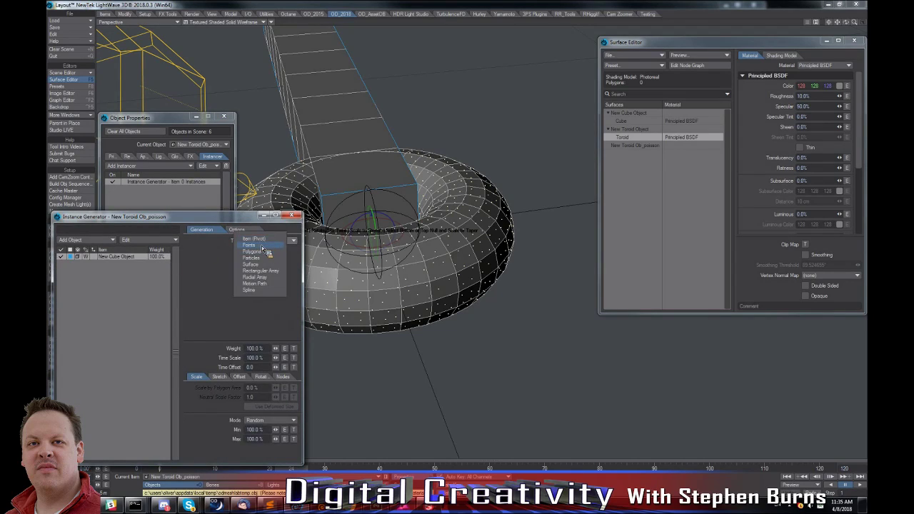
left_click(261, 246)
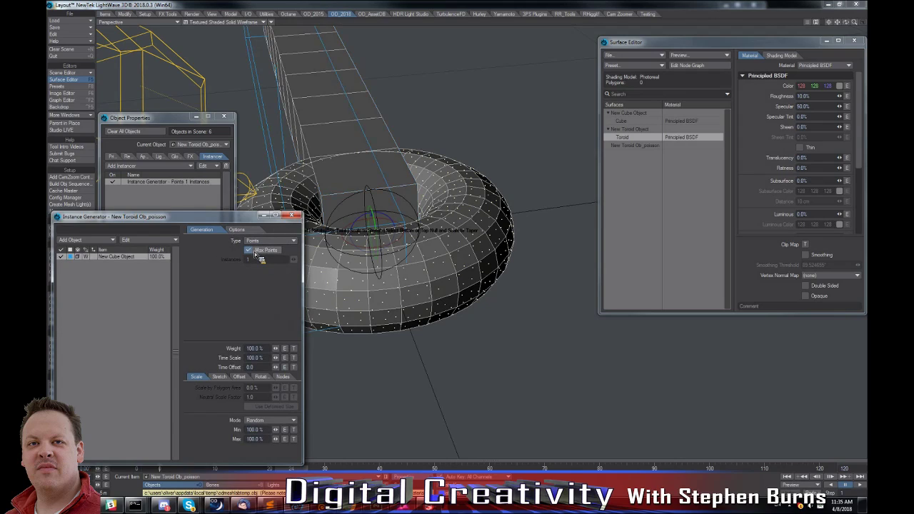
Set the point-based cube instances' minimum and maximum random scale to 2%.
left_click(257, 430)
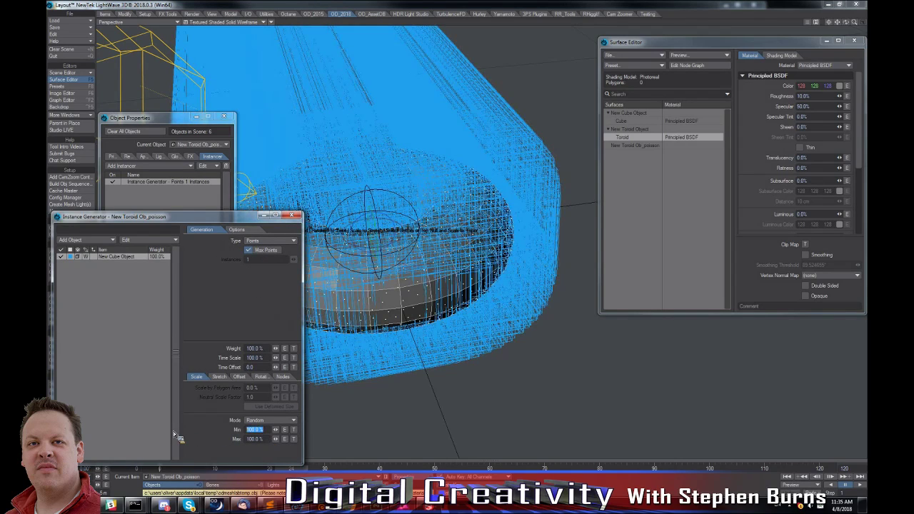
type("2")
key("Tab")
type("2")
Set the point-based cube instances' minimum and maximum random scale to 5%.
key("Tab")
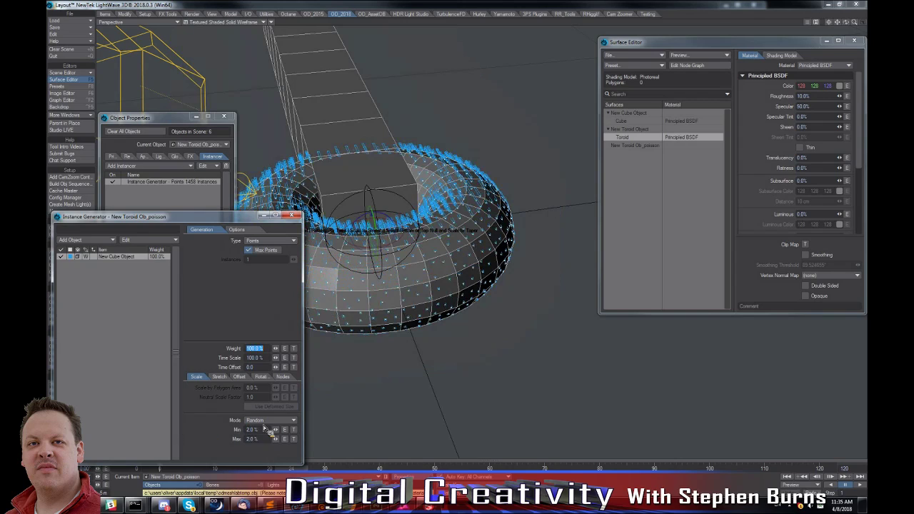
left_click_drag(261, 431, 183, 435)
type("5")
key("Tab")
type("5")
key("Tab")
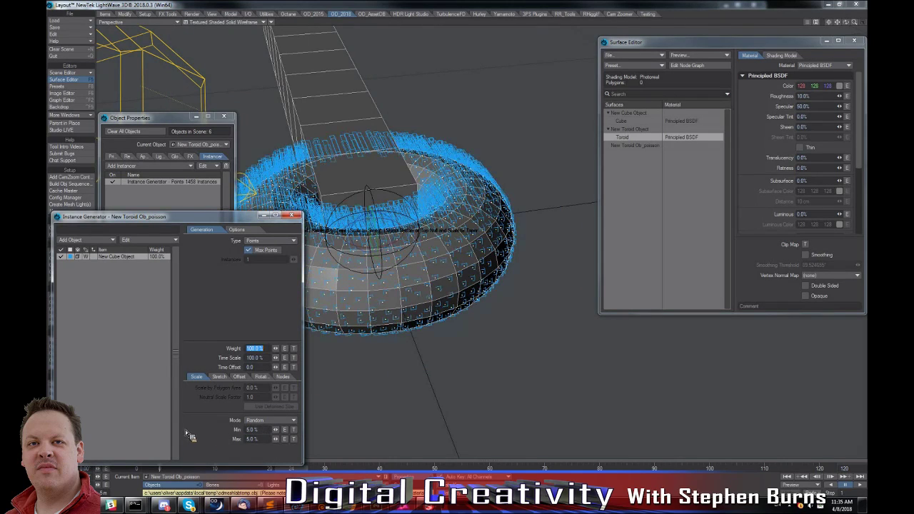
left_click_drag(423, 205, 438, 255, "alt")
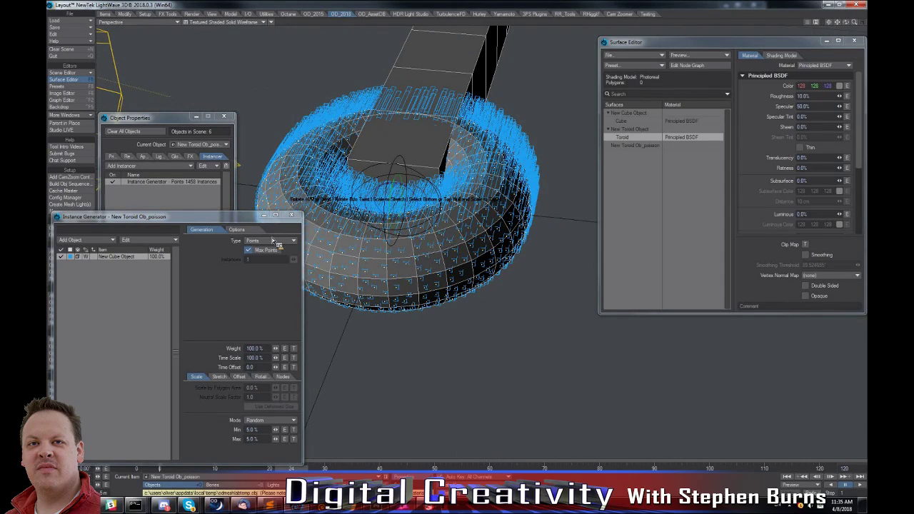
Enable node control for the cube instances on the Poisson points and open their node editor.
left_click(283, 376)
left_click(207, 388)
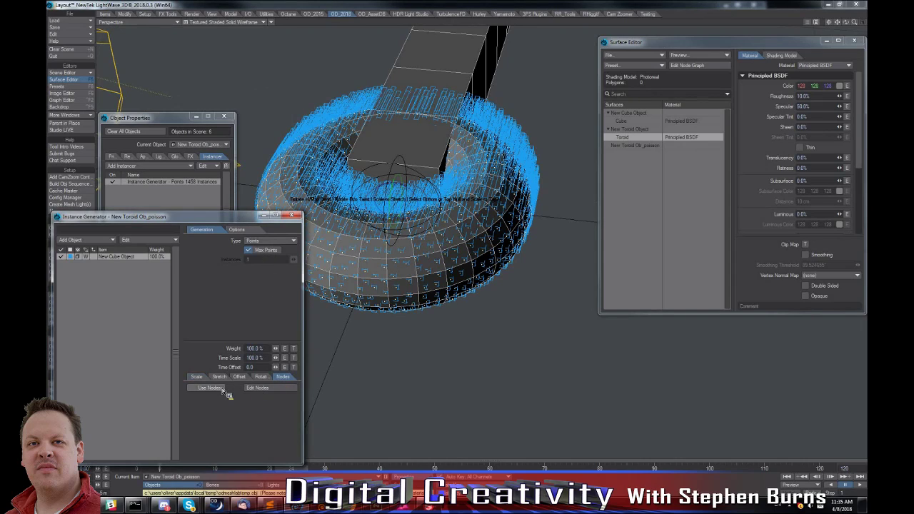
left_click(257, 387)
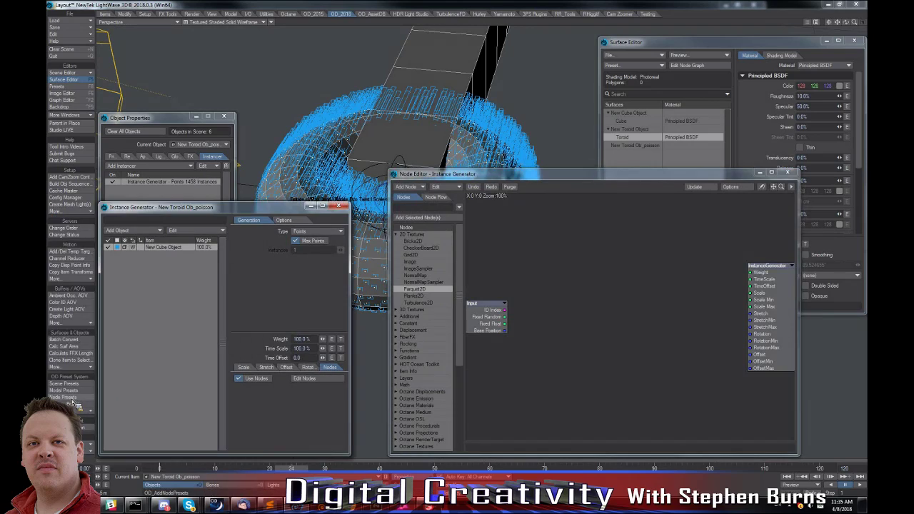
Load the VtxNormalAlign preset from the OD Node Presets' Instancer library into the instance node graph.
left_click(71, 401)
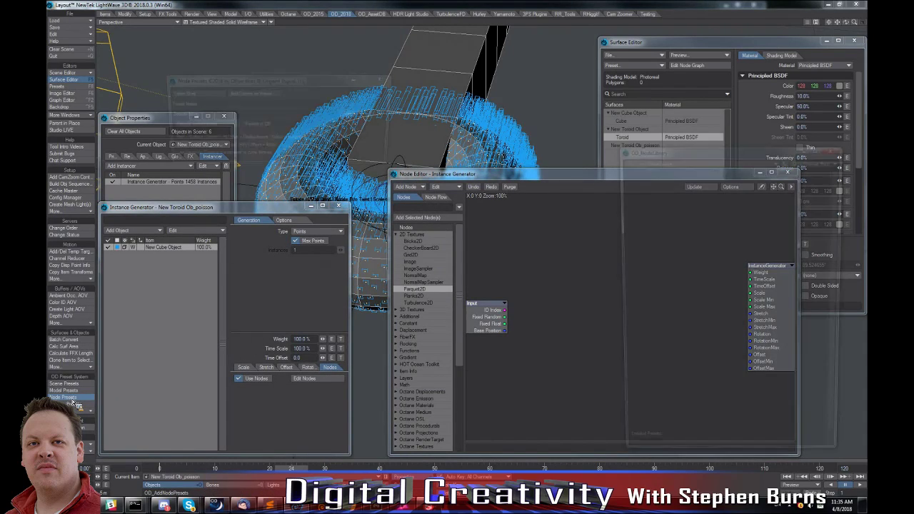
left_click(646, 161)
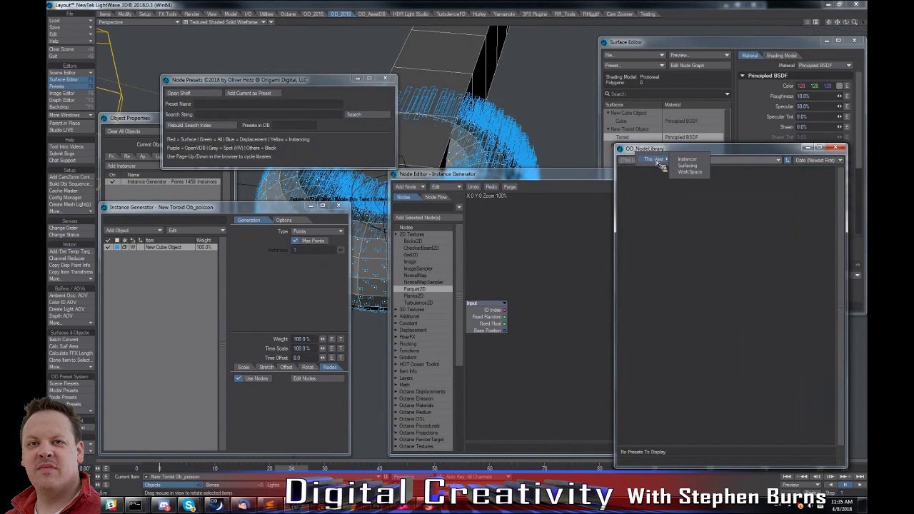
left_click(692, 163)
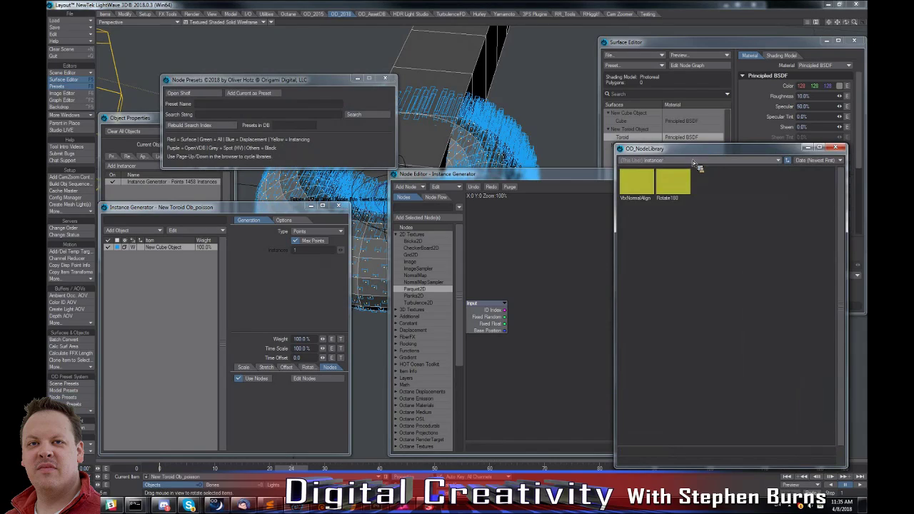
double_click(642, 187)
left_click(183, 106)
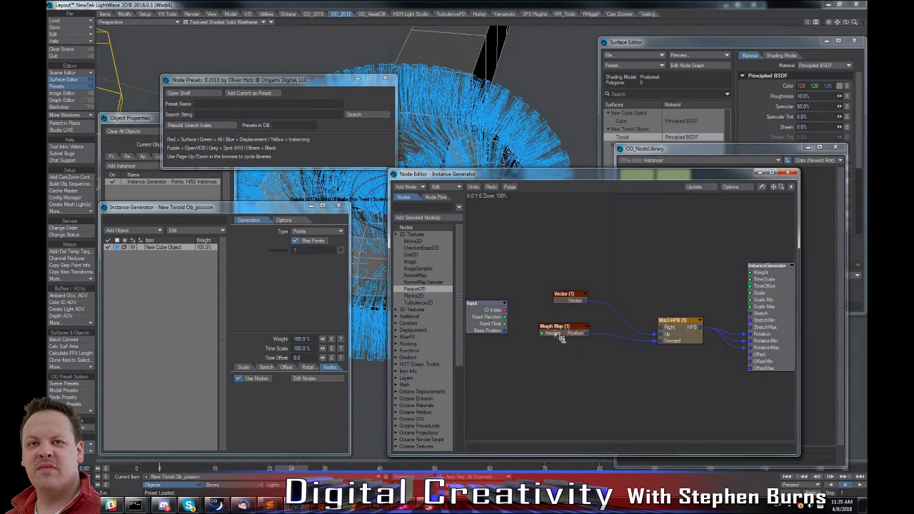
Inspect the Morph Map and Vector node settings, and close the node editor and Node Presets window.
double_click(561, 335)
double_click(563, 294)
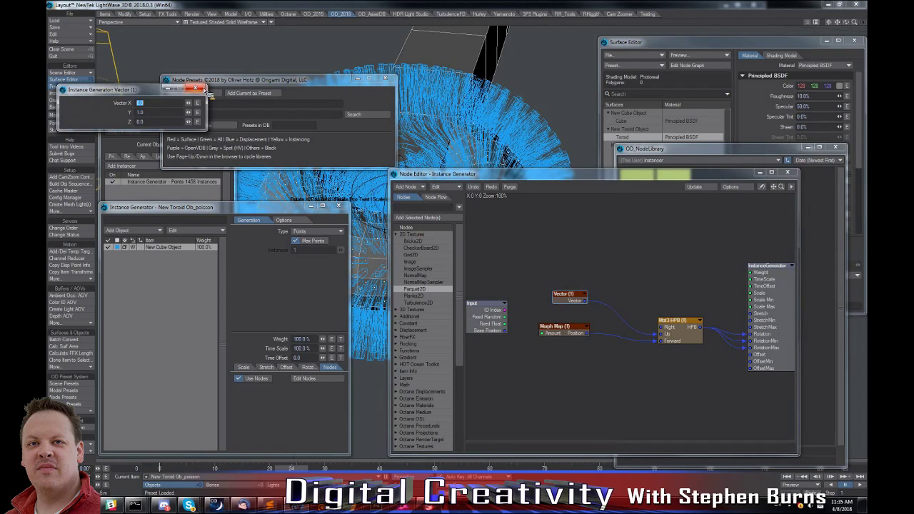
left_click(197, 88)
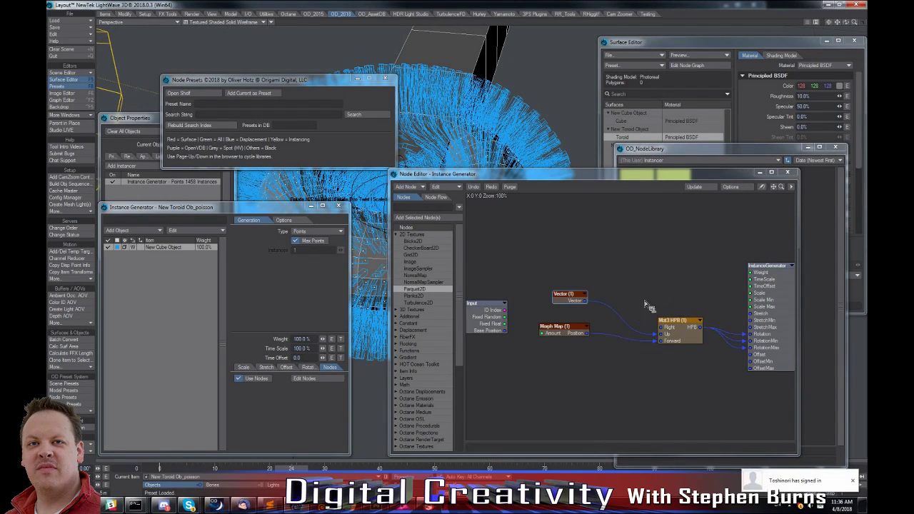
left_click(788, 173)
left_click(385, 79)
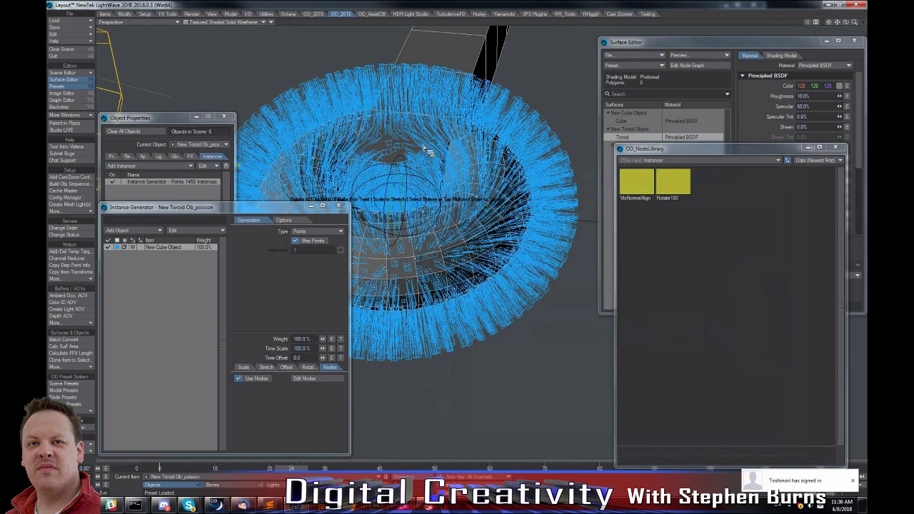
Set both the minimum and maximum random scale of the point-based cube instances to 3%.
left_click(243, 367)
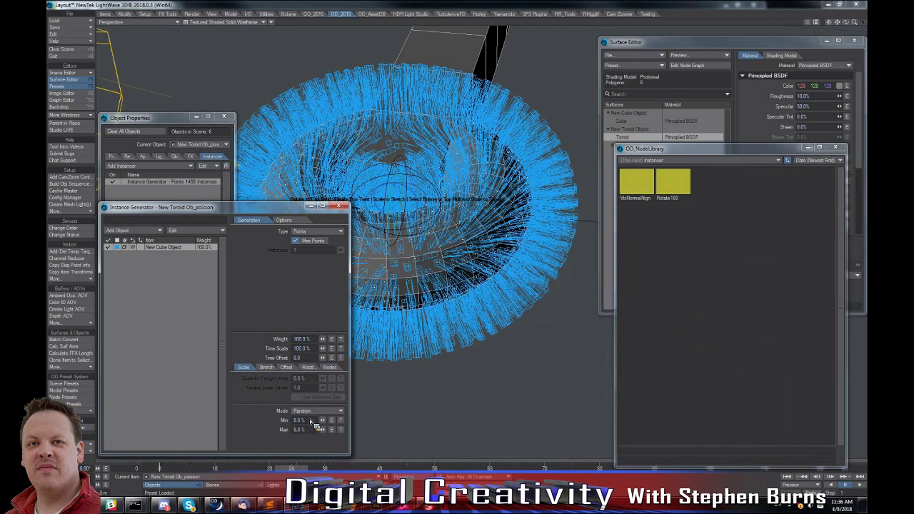
type("3")
key("Tab")
type("3")
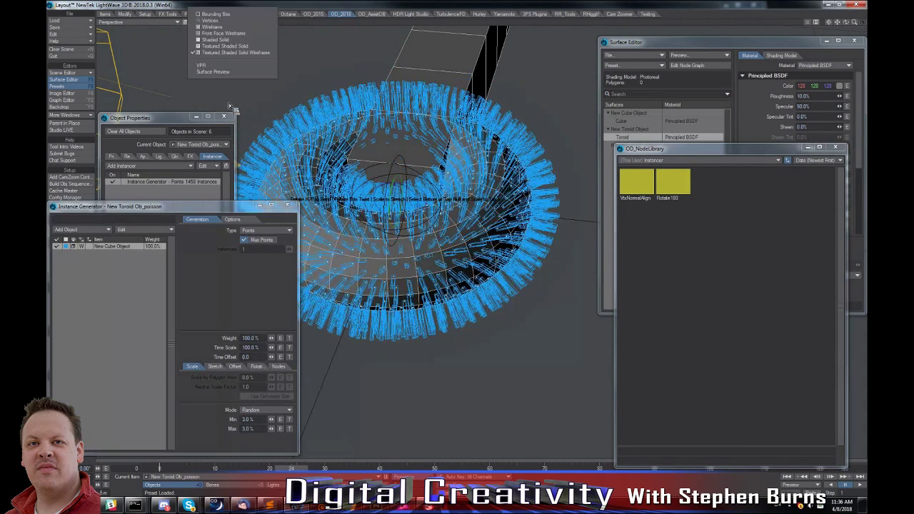
Switch the New Cube Object instances' viewport display to solid shading and orbit around the toroid to view them.
left_click(81, 246)
left_click(79, 270)
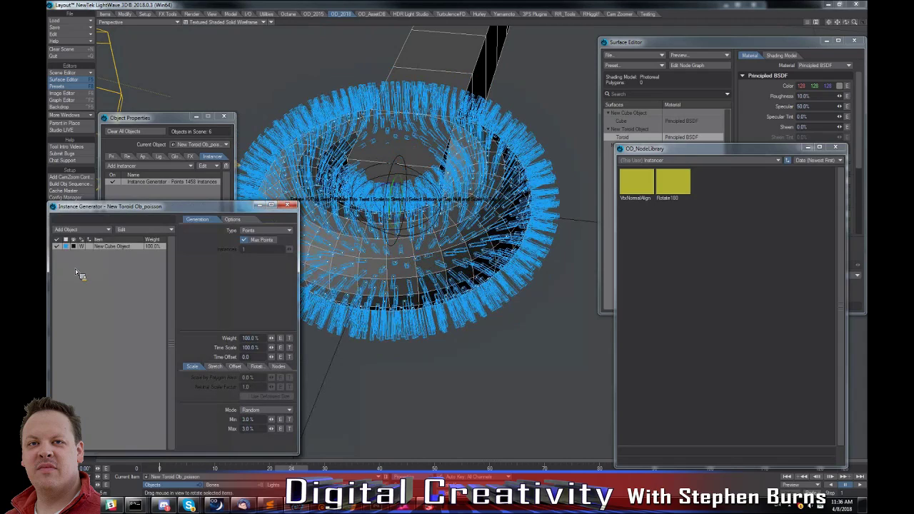
left_click_drag(482, 163, 483, 166, "alt")
left_click_drag(485, 226, 498, 236, "alt")
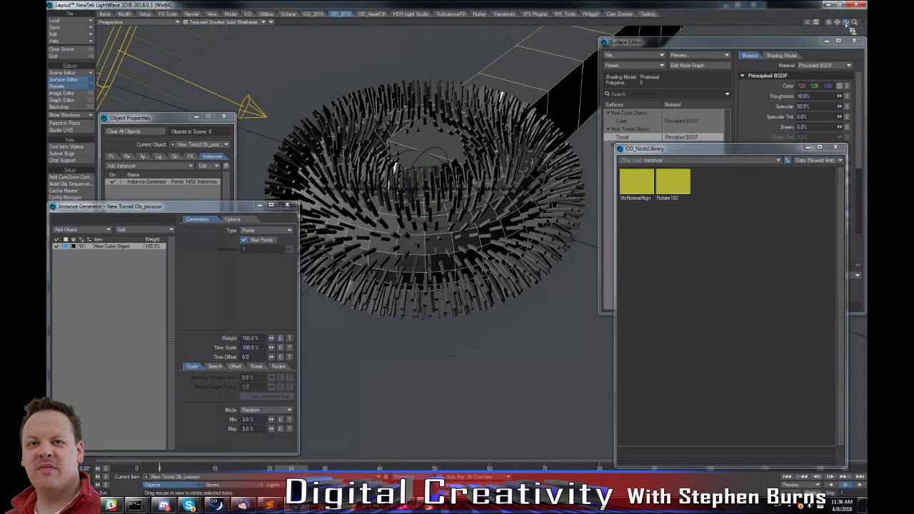
left_click_drag(848, 23, 846, 27)
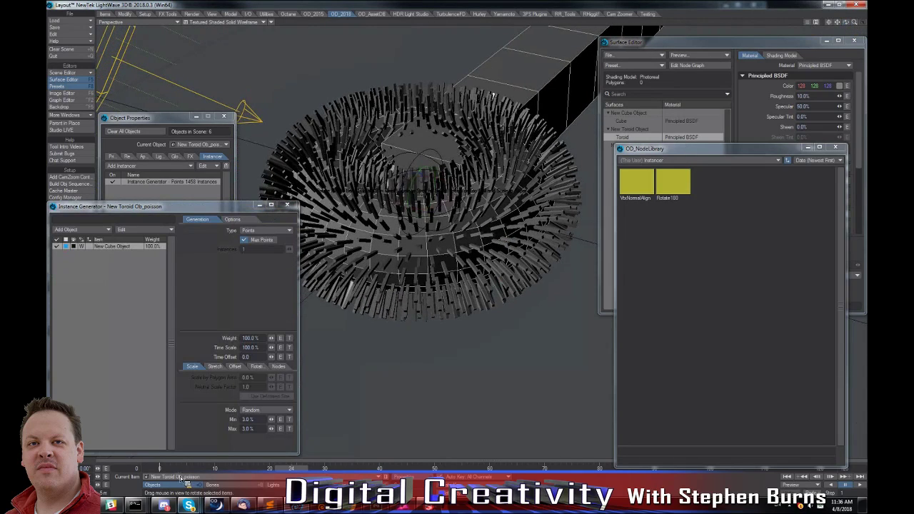
Select New Cube Object_Controller and rotate it to bend all the cube instances on the toroid.
left_click(181, 477)
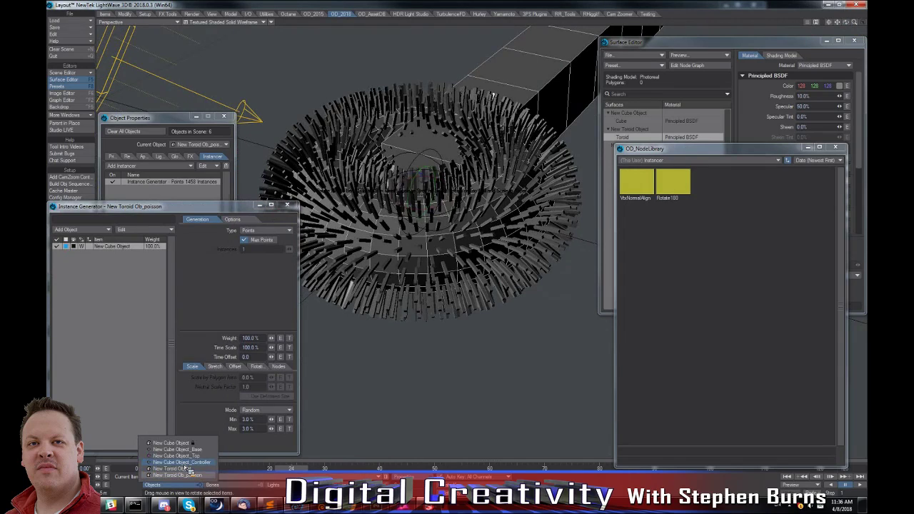
left_click(183, 463)
left_click_drag(427, 292, 425, 314)
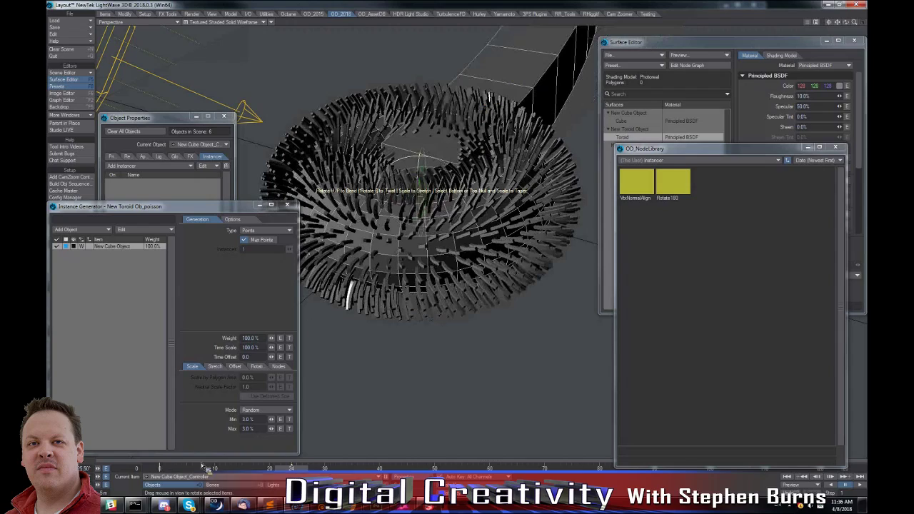
Select New Cube Object and open the Nodal Displacement node graph from its primitive geometry properties.
left_click(184, 477)
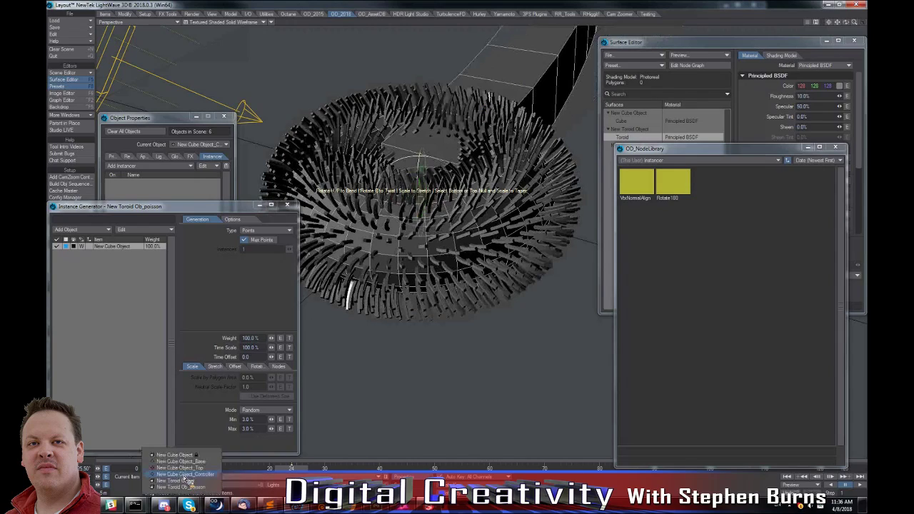
left_click(178, 455)
left_click(173, 179)
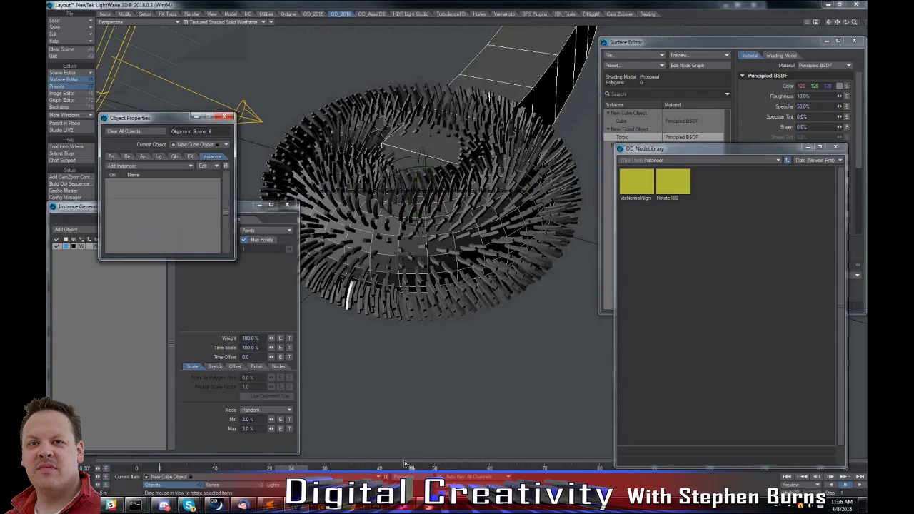
left_click(114, 157)
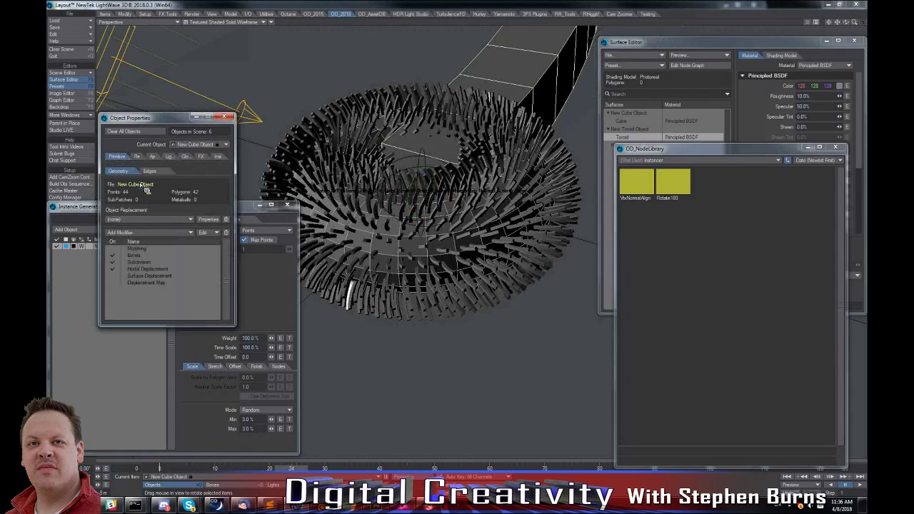
left_click(145, 270)
double_click(145, 272)
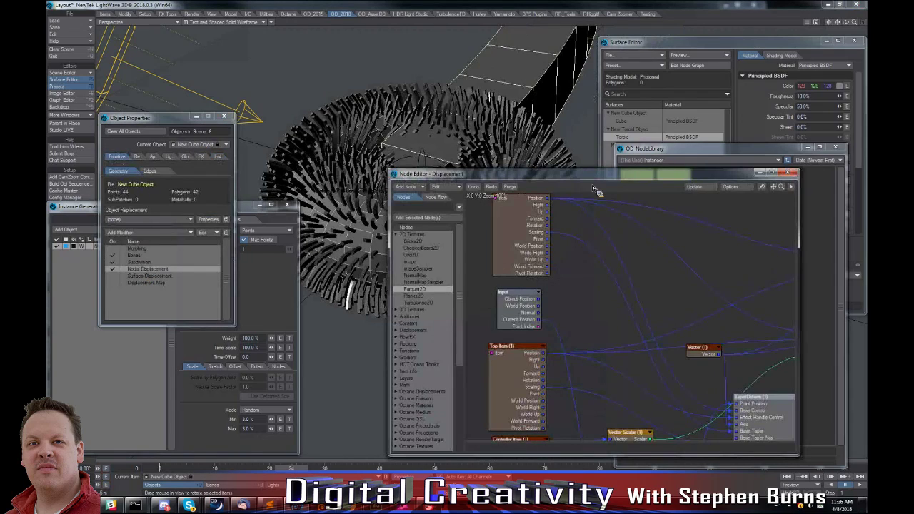
Enlarge the displacement node editor, examine how the item nodes feed the Stretch, Taper, Twist and Bend deformers, and close and reopen the graph.
left_click_drag(579, 170, 578, 3)
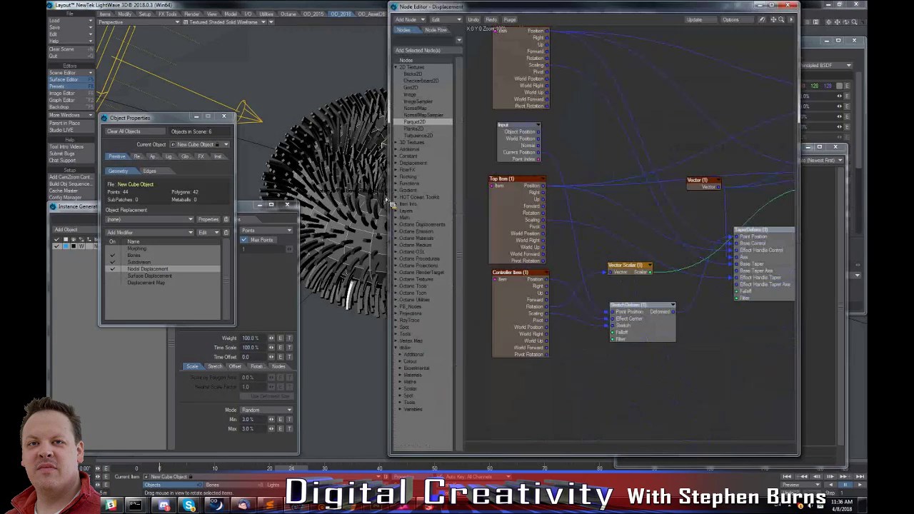
left_click_drag(389, 218, 149, 218)
left_click_drag(382, 154, 374, 187, "alt")
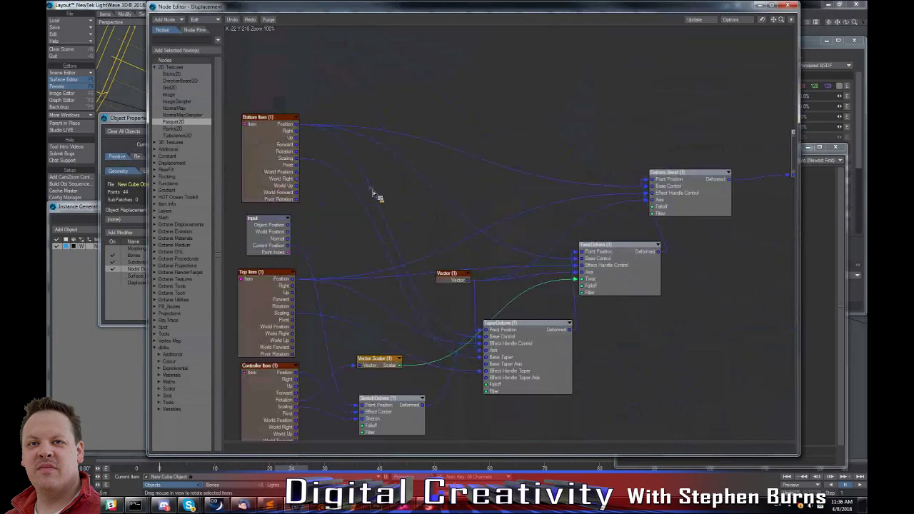
left_click_drag(524, 219, 509, 179, "alt")
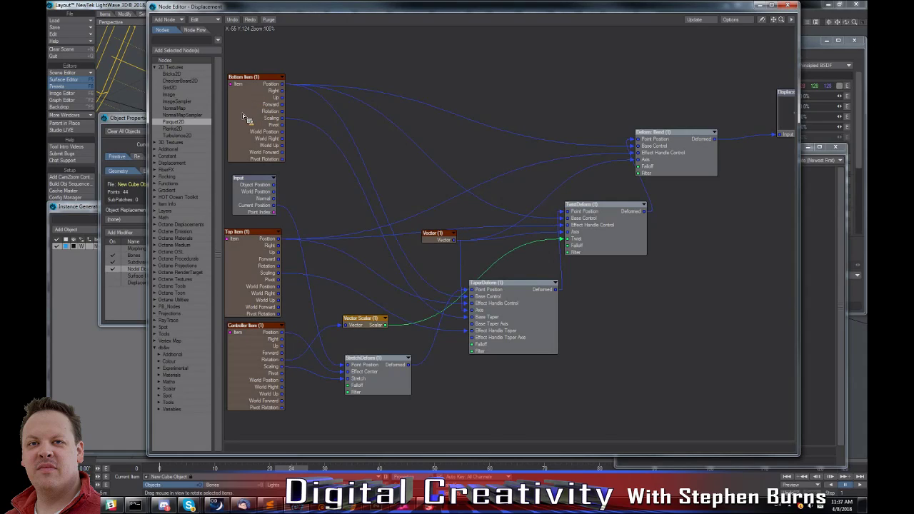
middle_click_drag(408, 140, 394, 135)
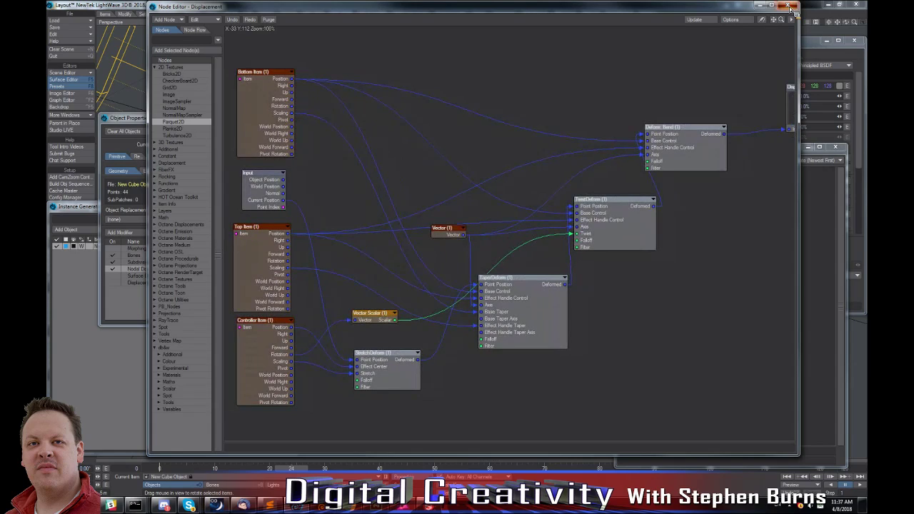
left_click(790, 7)
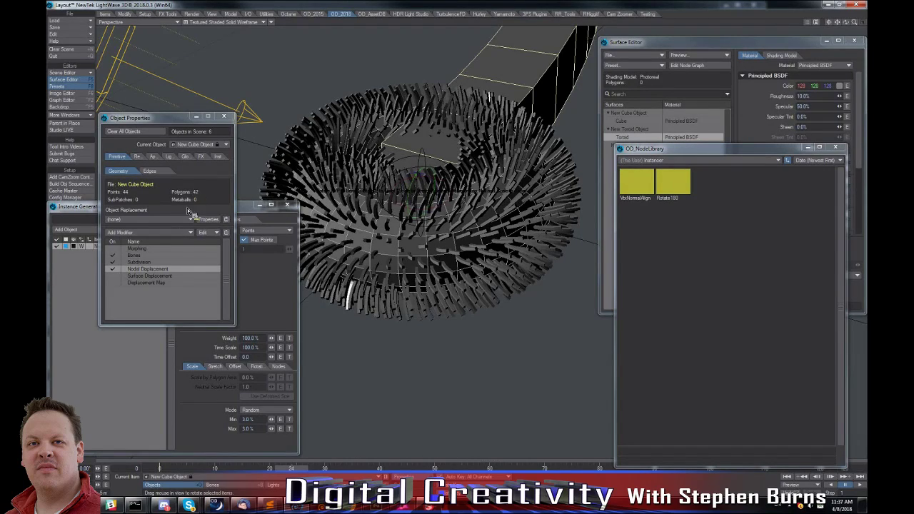
double_click(163, 271)
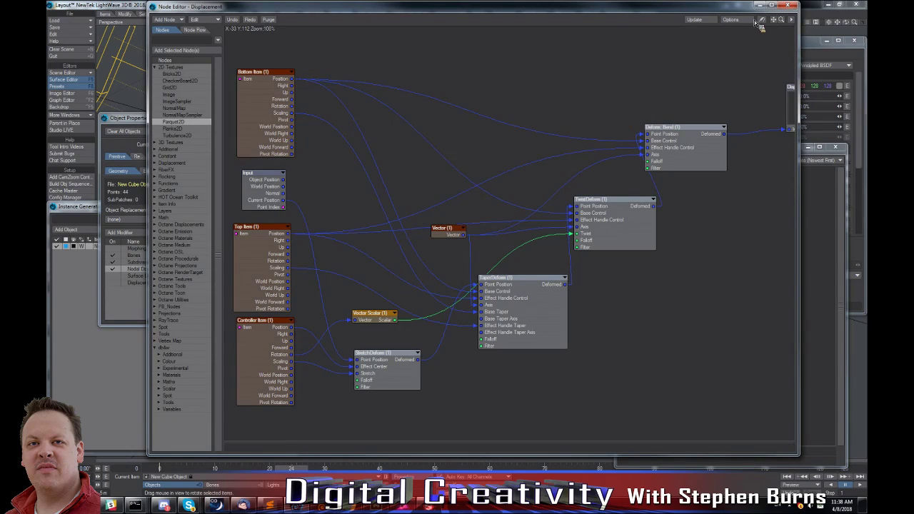
Close the displacement Node Editor and the Object Properties window, and look through the additional Surfaces & Objects tools.
left_click(791, 8)
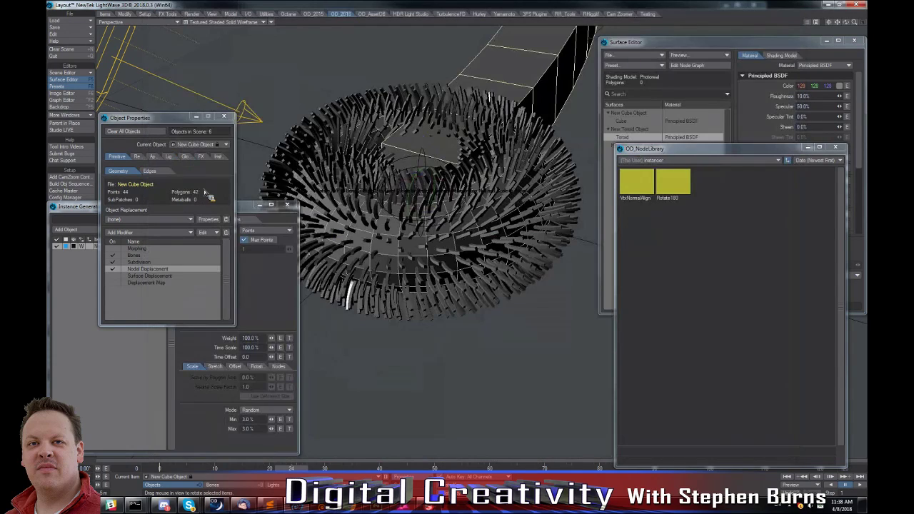
left_click(224, 116)
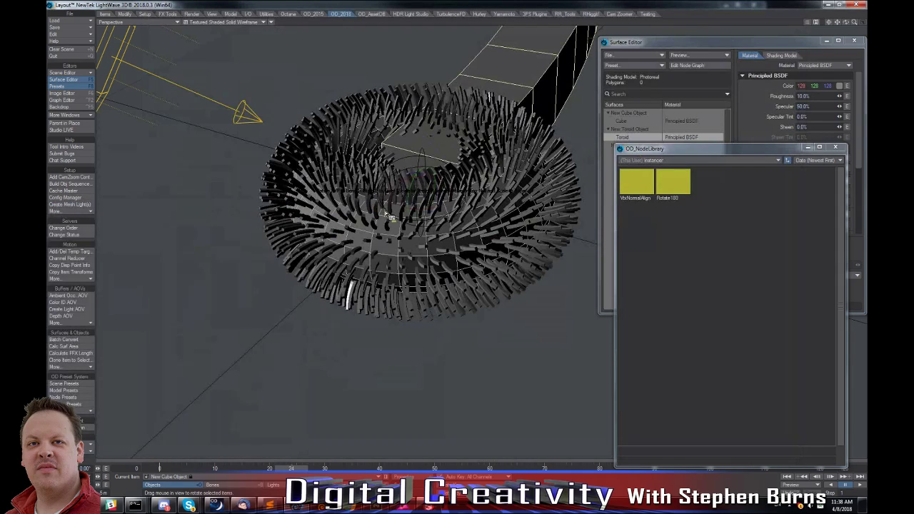
left_click(81, 369)
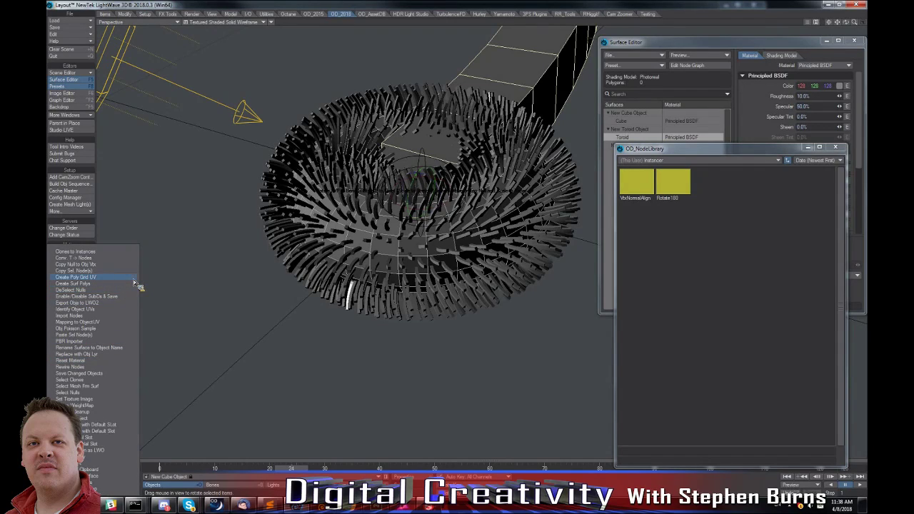
left_click(217, 255)
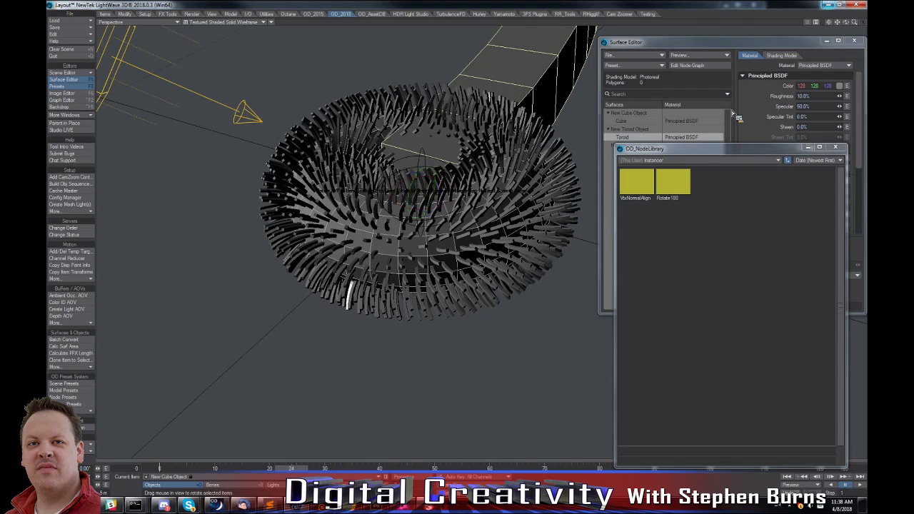
Switch to Modeler and close all loaded objects without saving the changes.
key("alt+Tab")
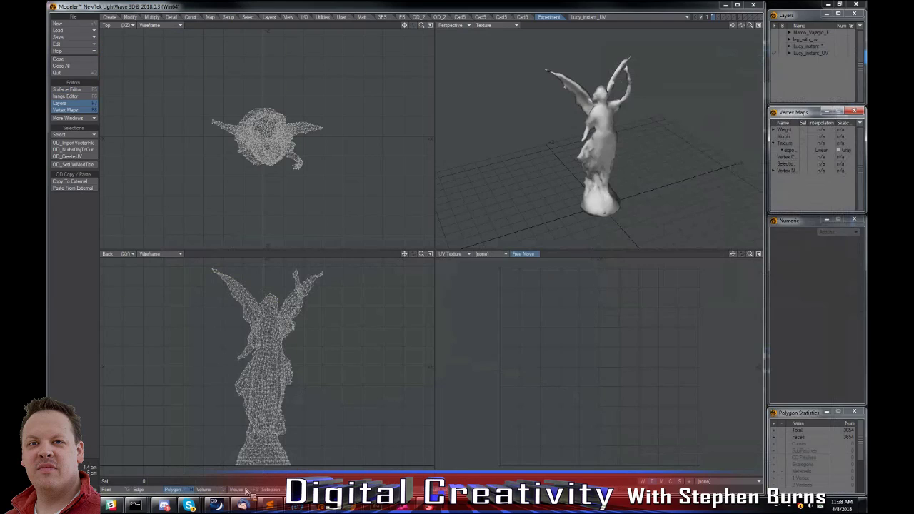
left_click(77, 66)
left_click(437, 315)
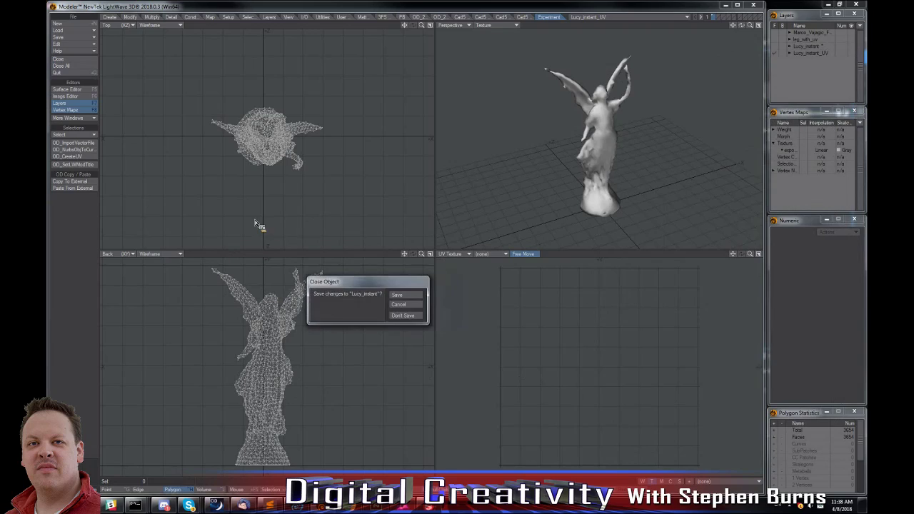
left_click(412, 318)
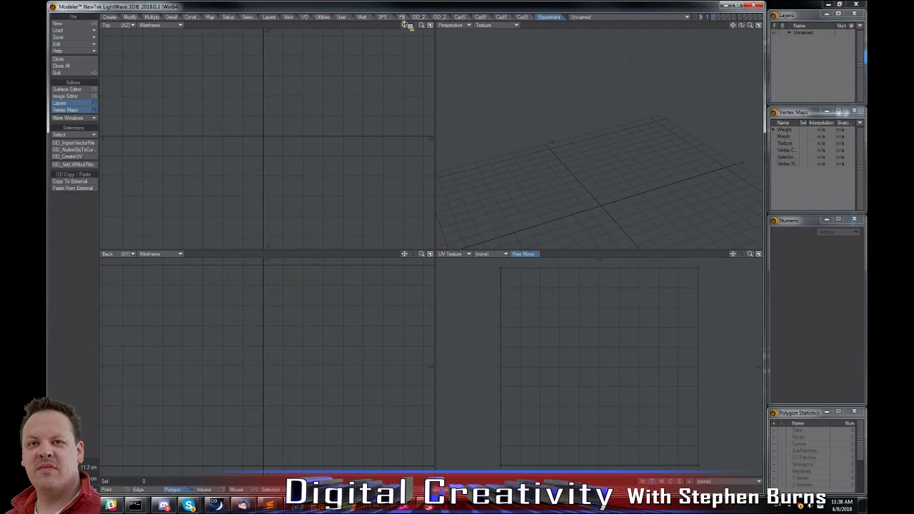
Look over the OD_2018 and OD_2015 tool sets available in Modeler.
left_click(444, 17)
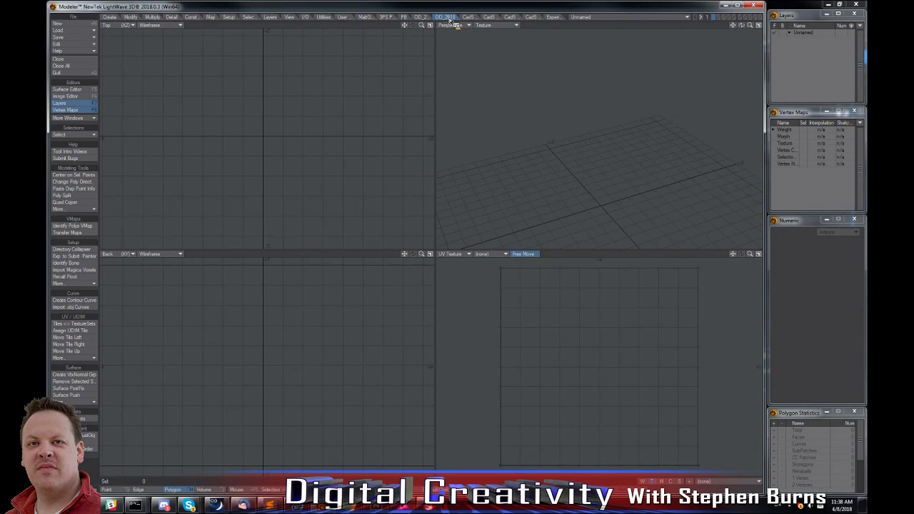
left_click(424, 16)
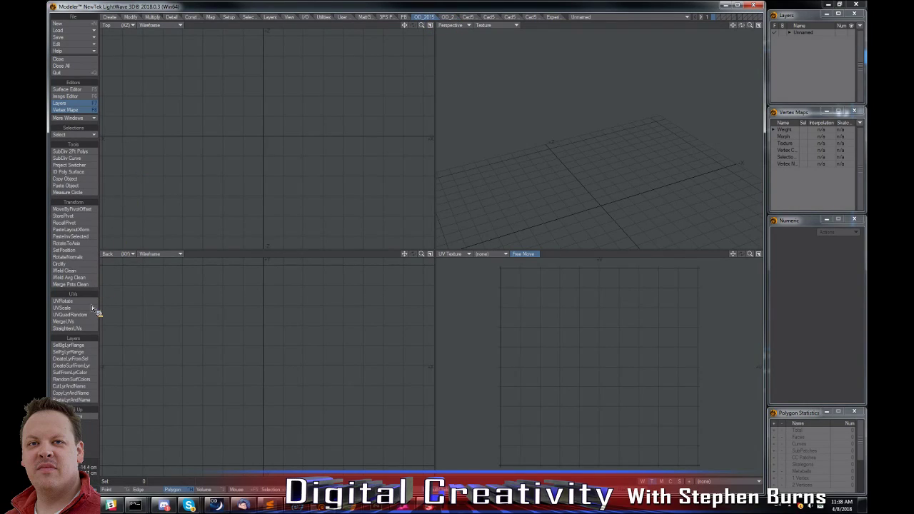
left_click(448, 17)
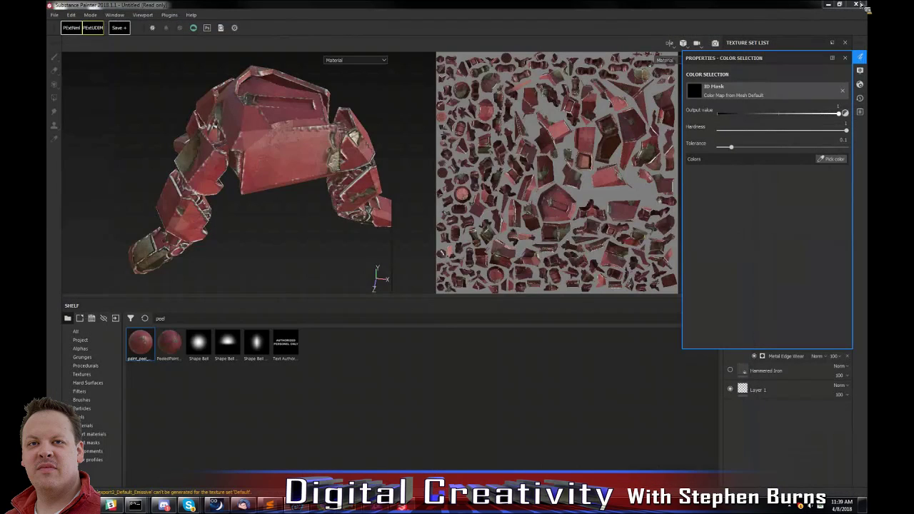
Close Substance Painter and discard the unsaved project changes.
key("alt+F4")
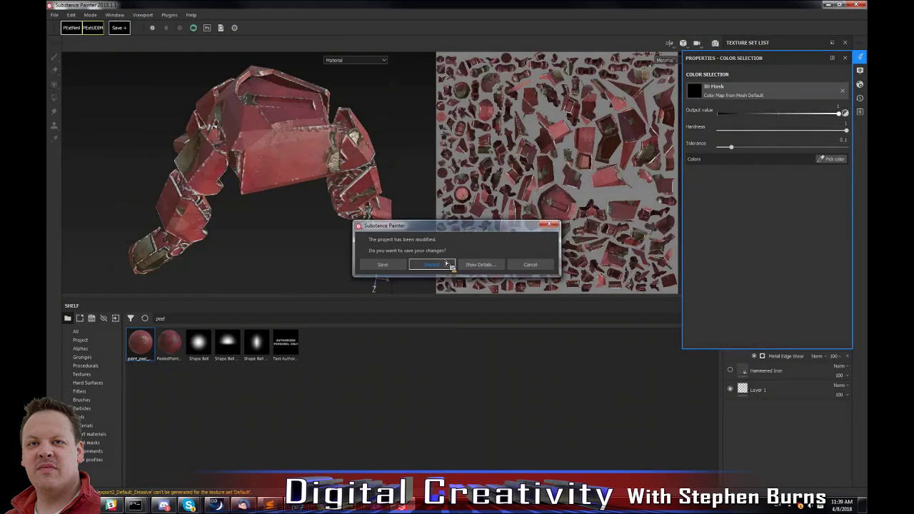
left_click(445, 265)
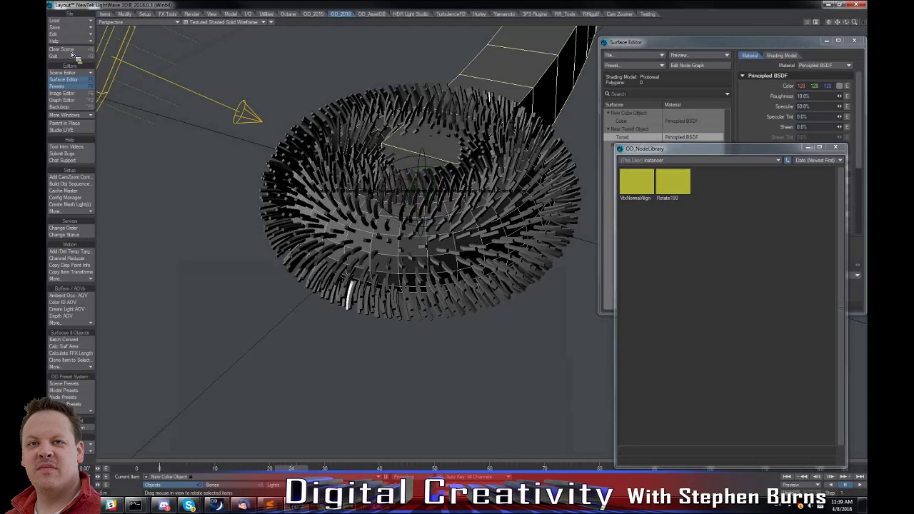
Clear the scene in Layout and close the OD_NodeLibrary and Surface Editor windows.
left_click(70, 49)
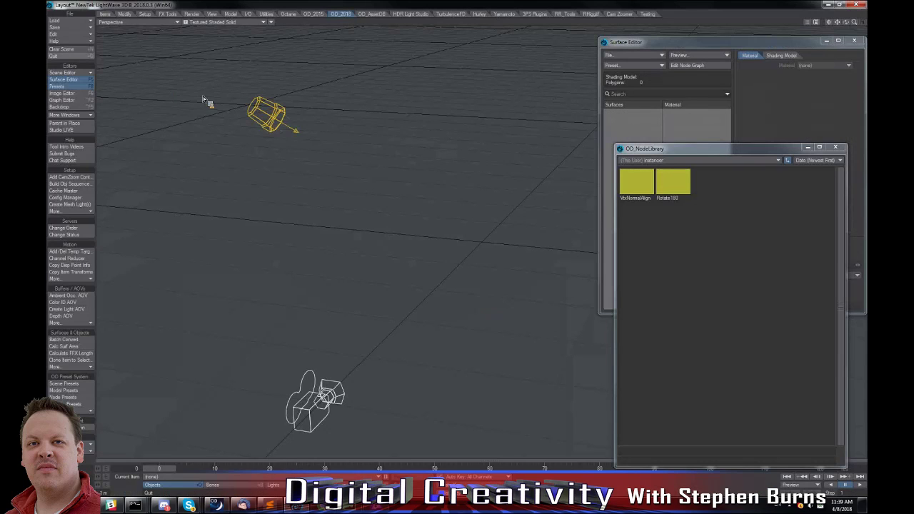
left_click(836, 148)
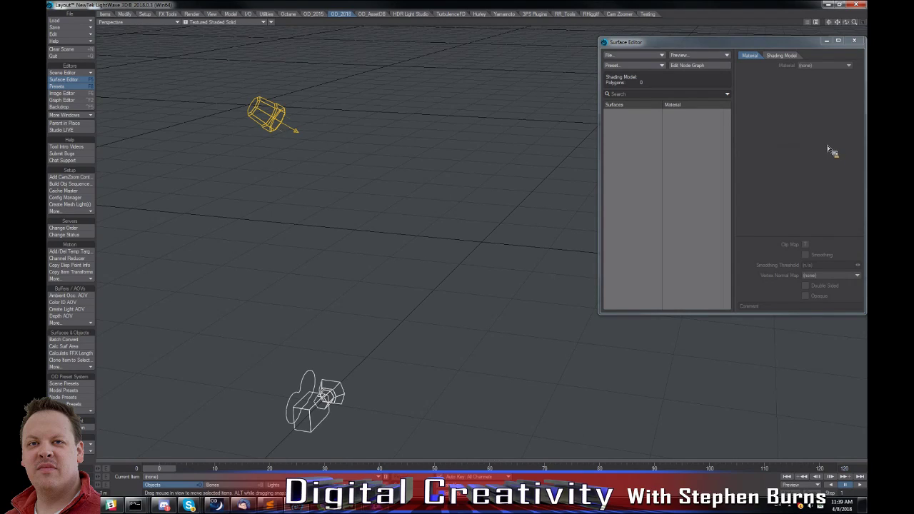
left_click(854, 41)
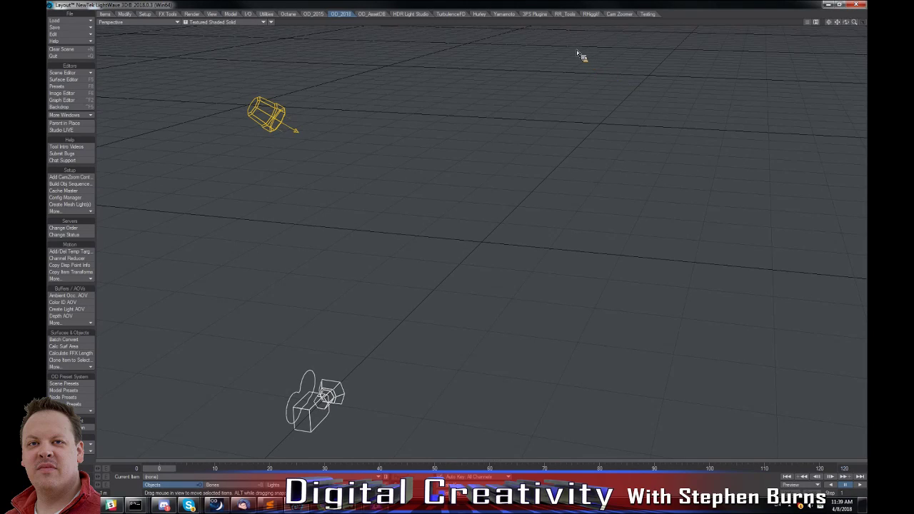
Launch OD_Root from the Testing tools and open its Artwork section.
left_click(647, 14)
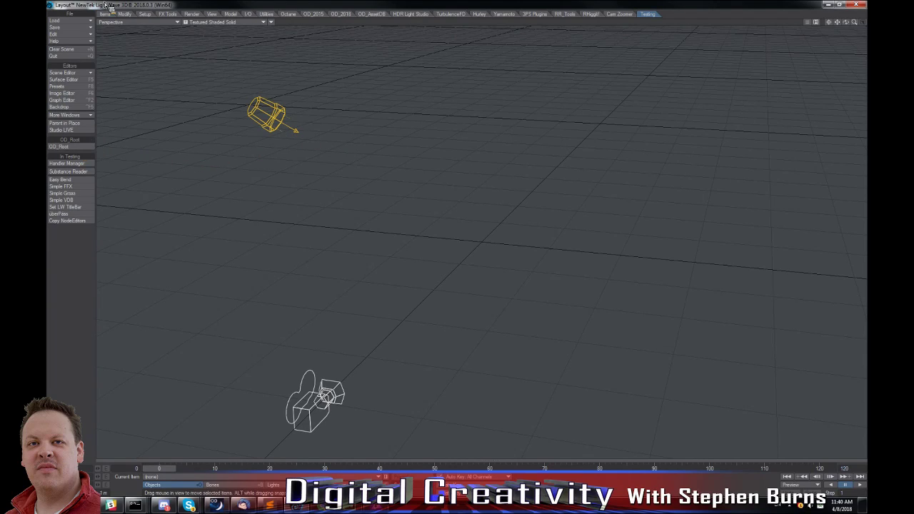
left_click(80, 148)
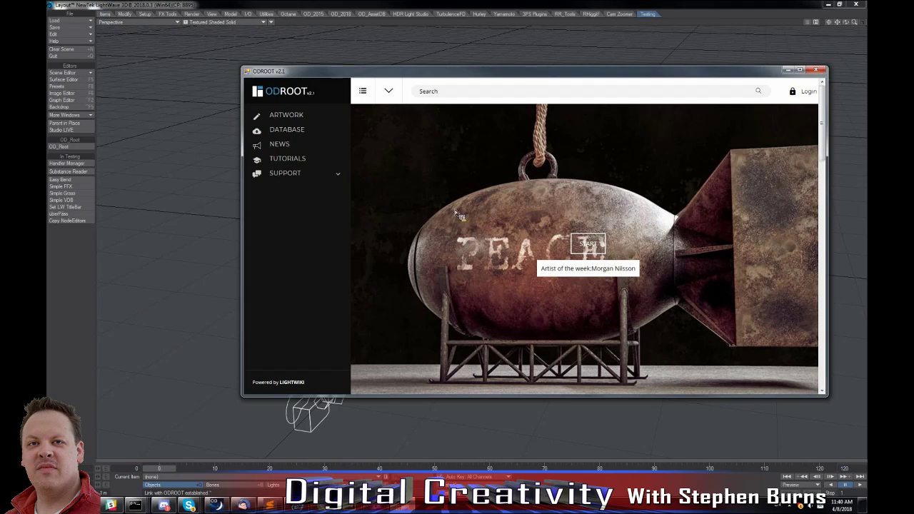
left_click(287, 119)
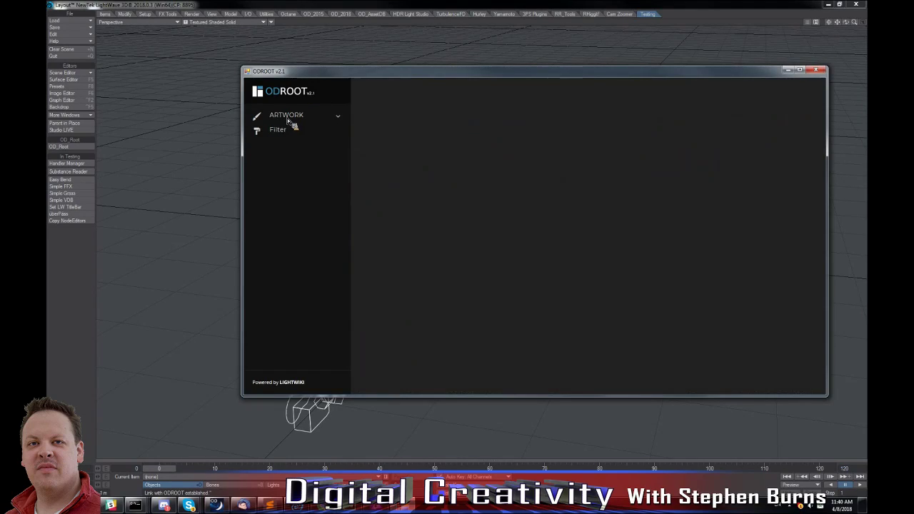
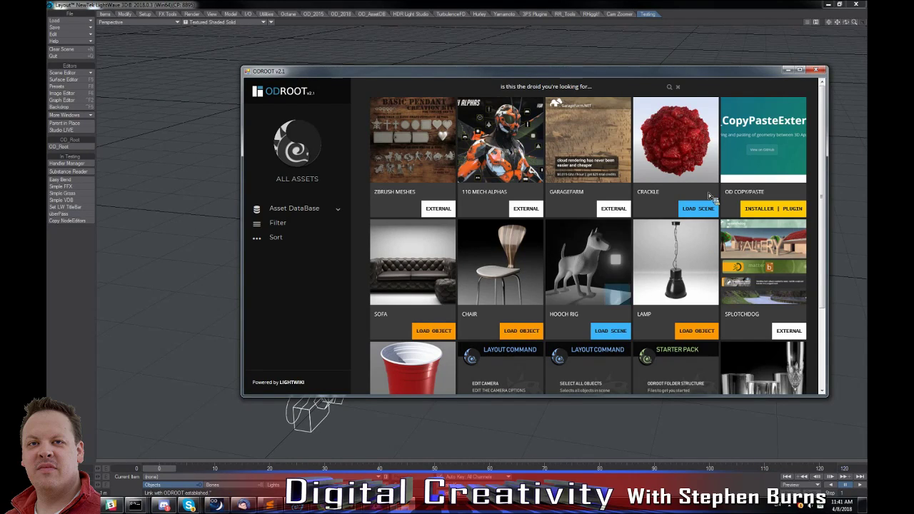
Load the Crackle scene from the asset listing and dismiss the crackle.zip download prompt.
left_click(705, 164)
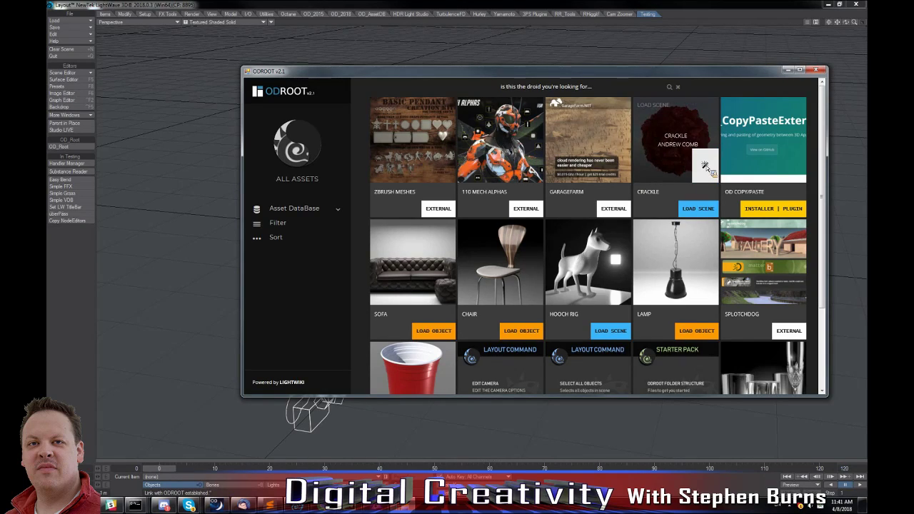
left_click(519, 258)
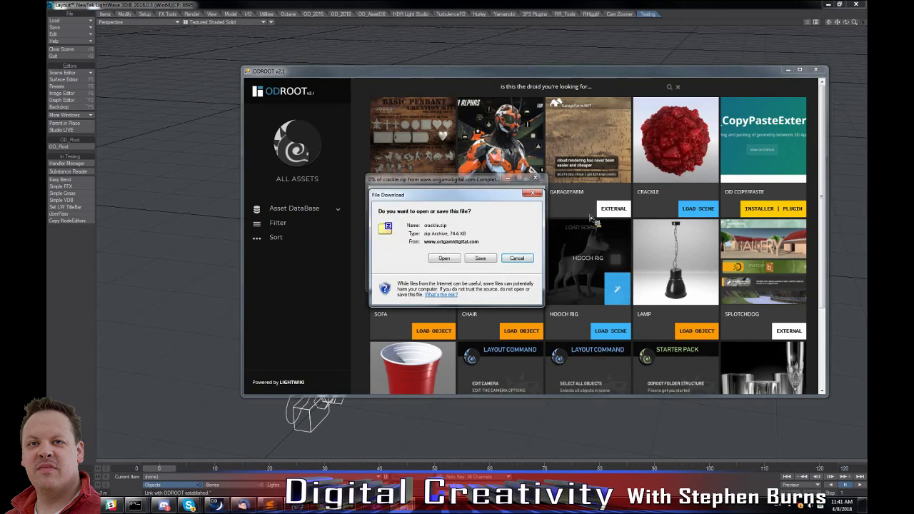
mouse_move(683, 169)
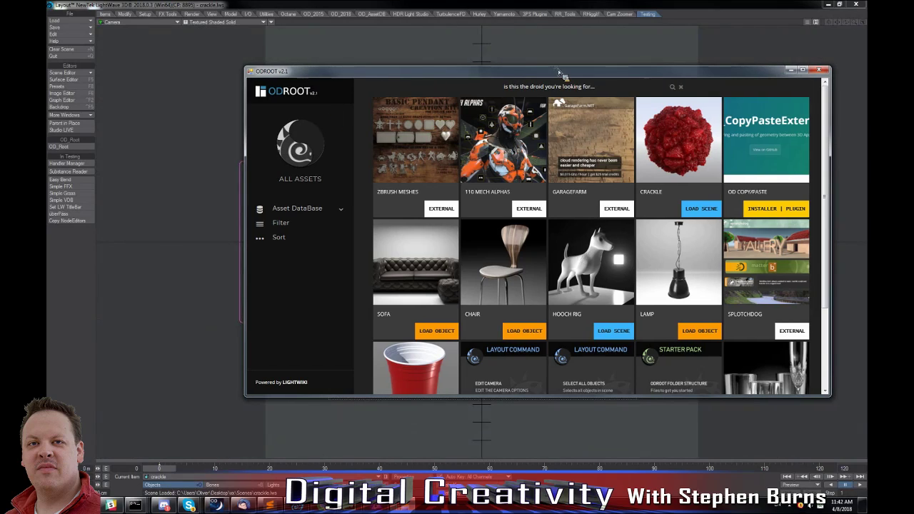
Move the asset browser aside and switch the camera viewport to VPR rendering of the Crackle scene.
left_click_drag(561, 73, 819, 69)
left_click(245, 23)
left_click(231, 56)
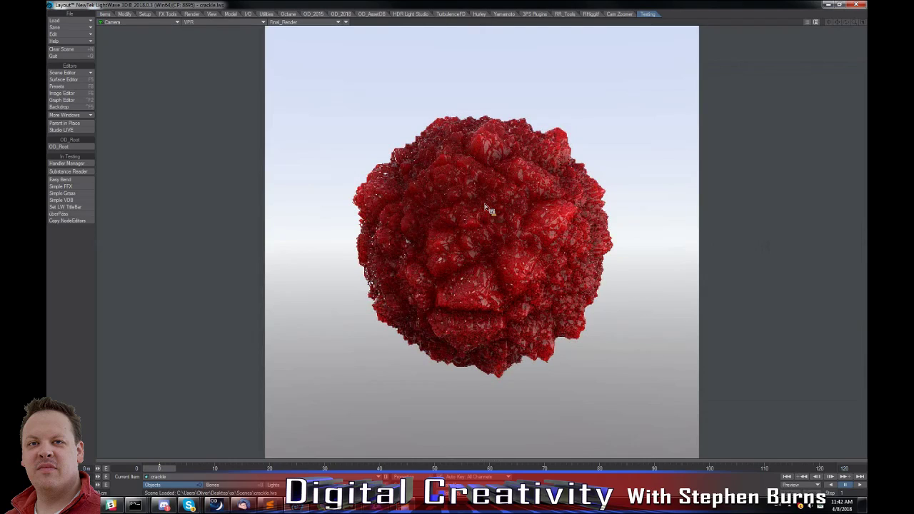
Run the Edit Camera layout command from the asset browser and show the Camera Properties window.
left_click(405, 505)
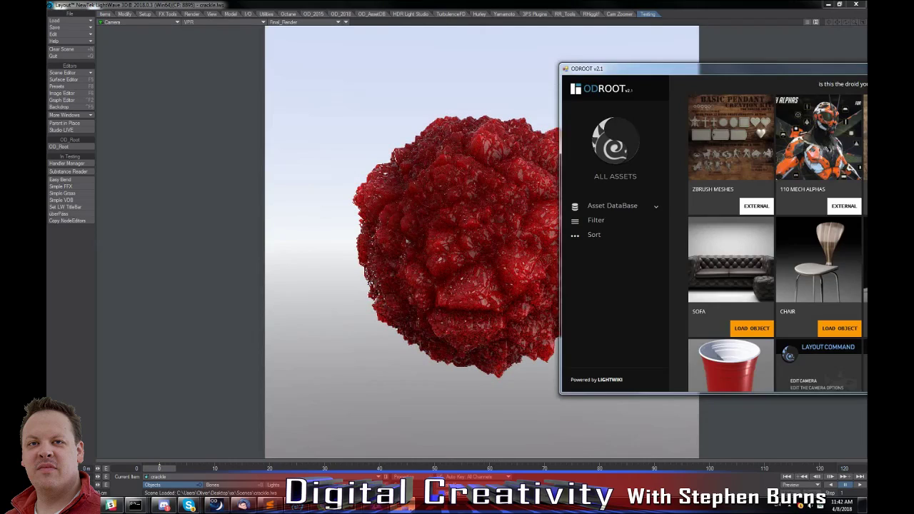
left_click_drag(649, 72, 244, 47)
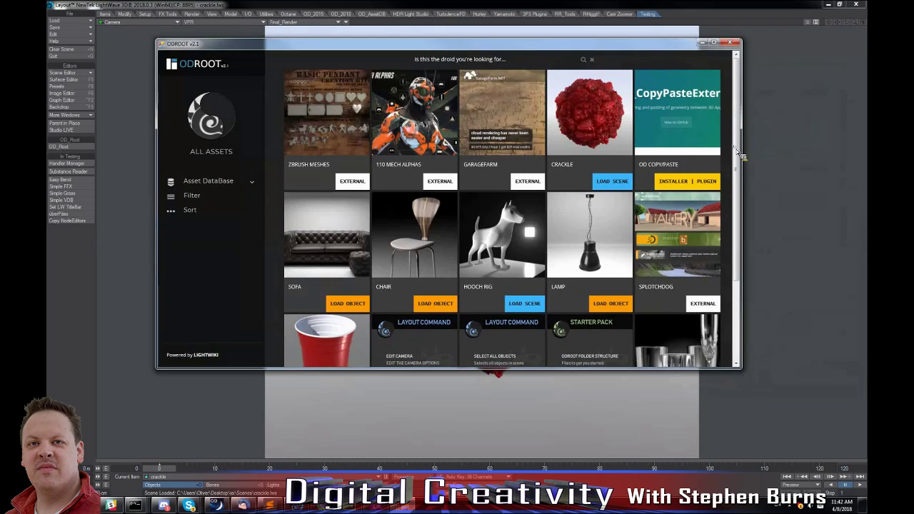
scroll(739, 232, "down", 3)
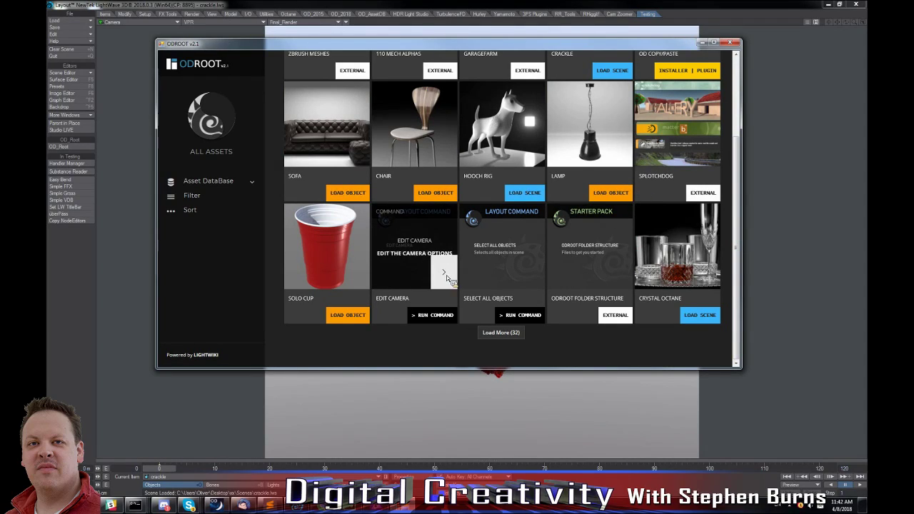
left_click(443, 273)
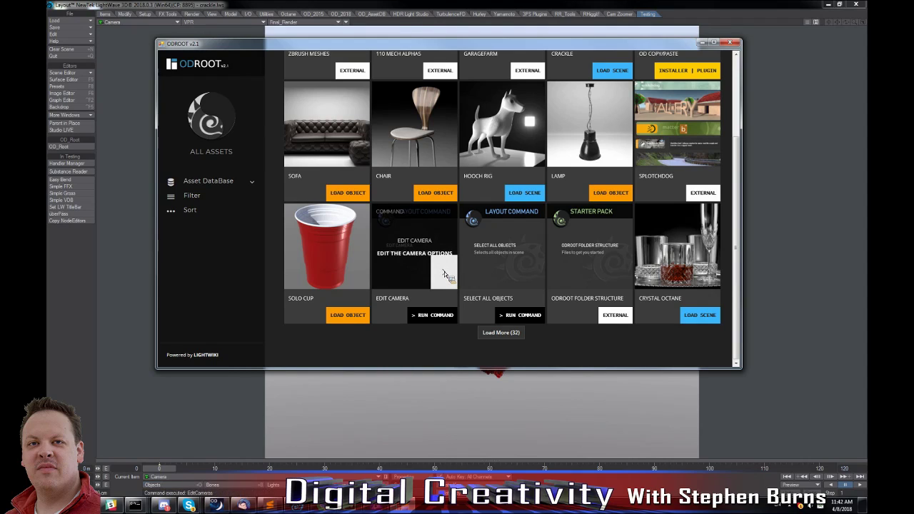
left_click_drag(373, 45, 385, 70)
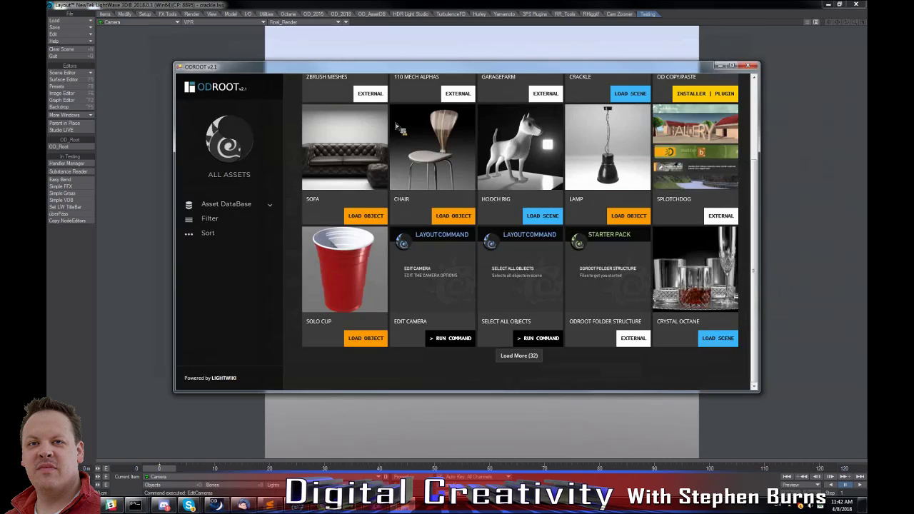
left_click(454, 297)
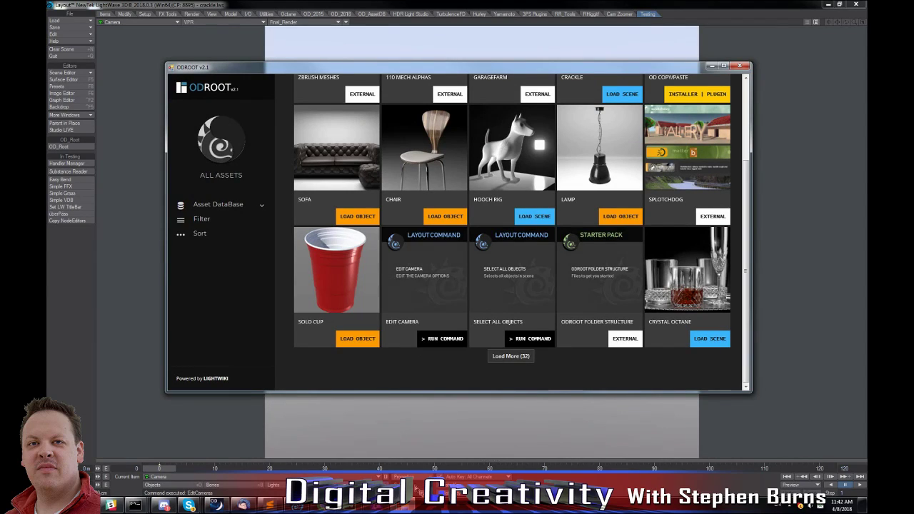
left_click(414, 478)
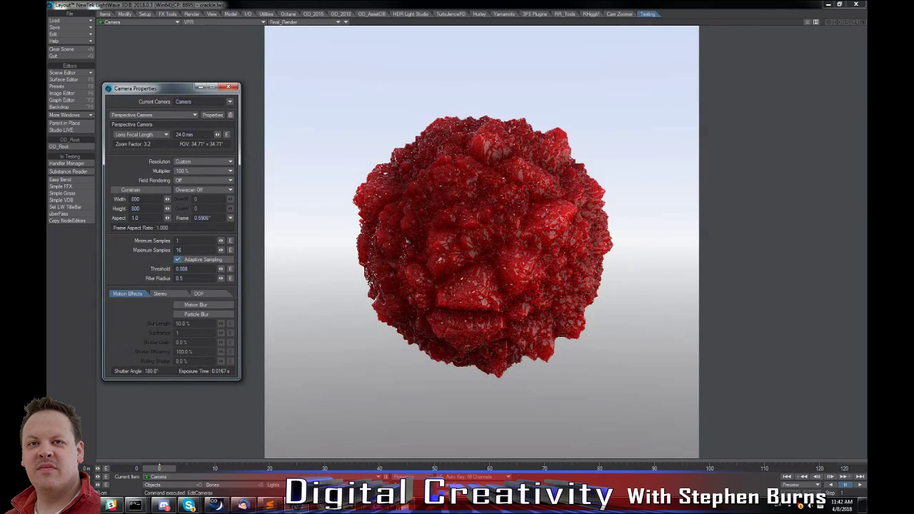
left_click(296, 505)
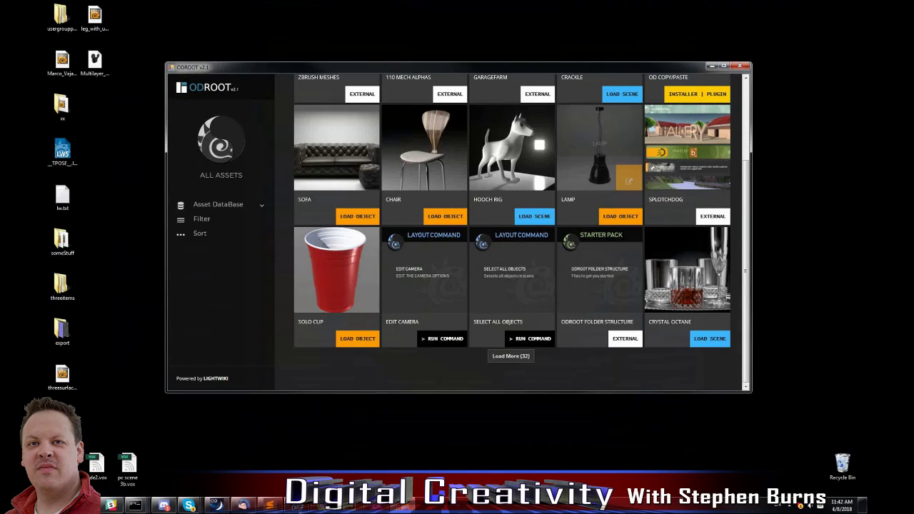
left_click(297, 506)
Load more entries in the All Assets listing and look through the available scenes, objects, commands and plugins.
left_click(404, 506)
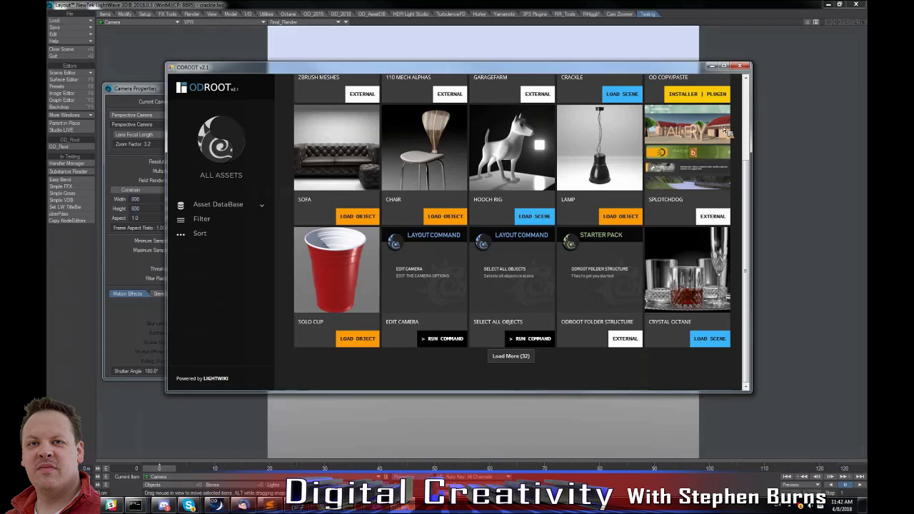
scroll(748, 146, "up", 2)
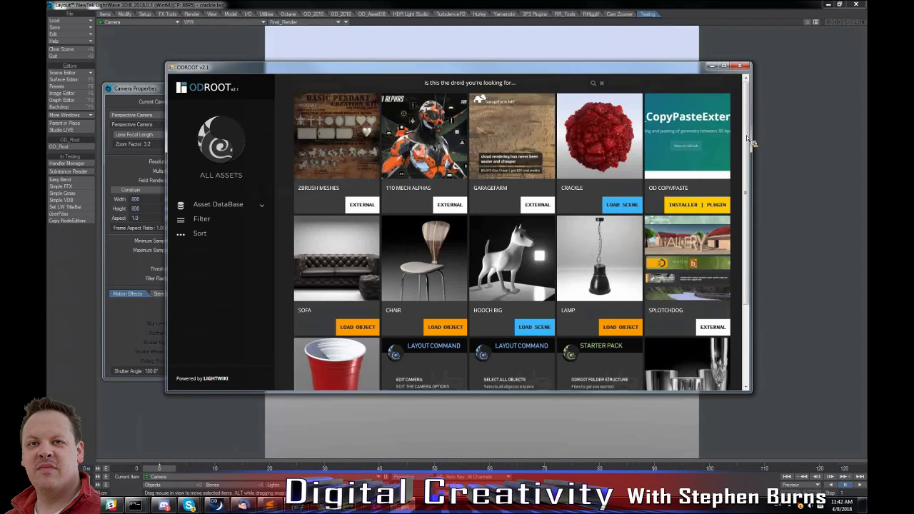
scroll(751, 200, "down", 3)
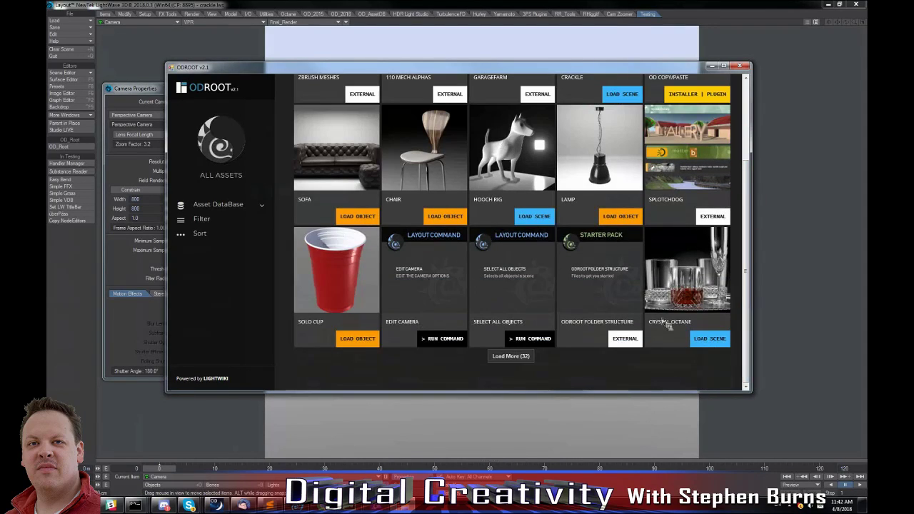
left_click(509, 357)
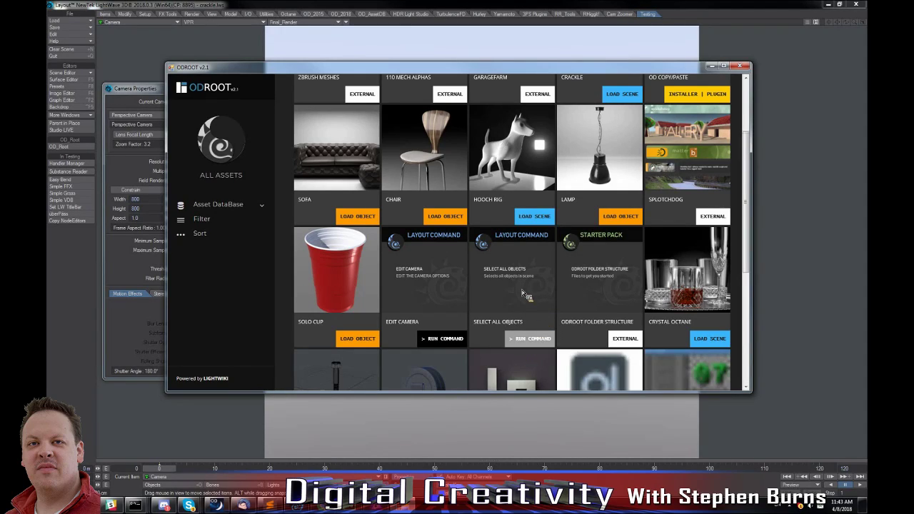
scroll(685, 254, "down", 3)
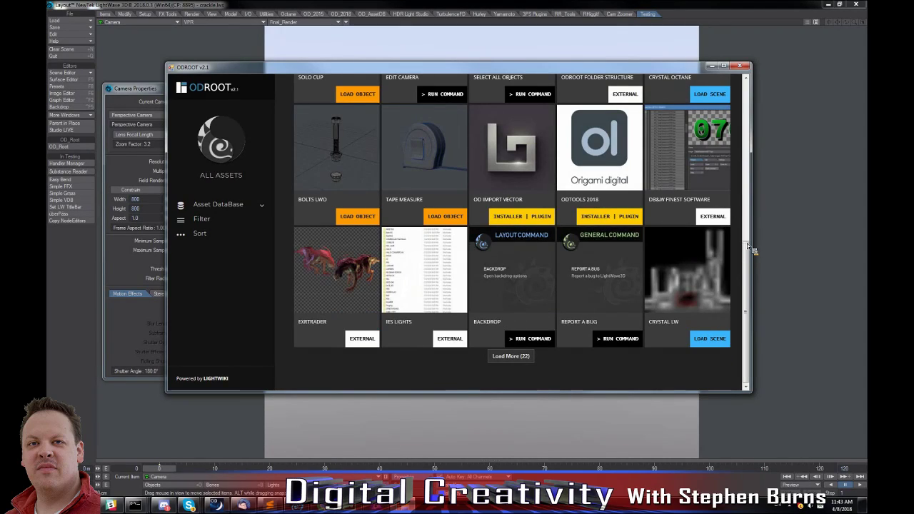
scroll(746, 195, "up", 3)
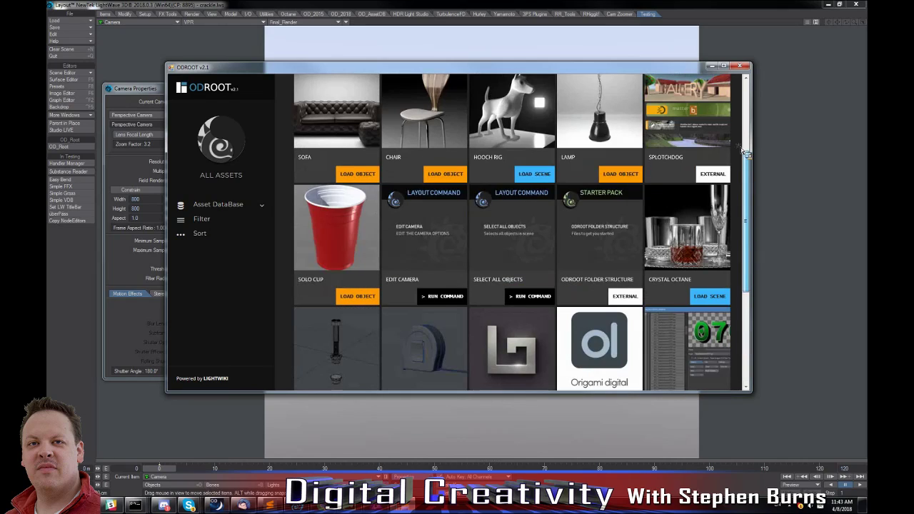
scroll(743, 100, "up", 2)
left_click_drag(740, 87, 738, 77)
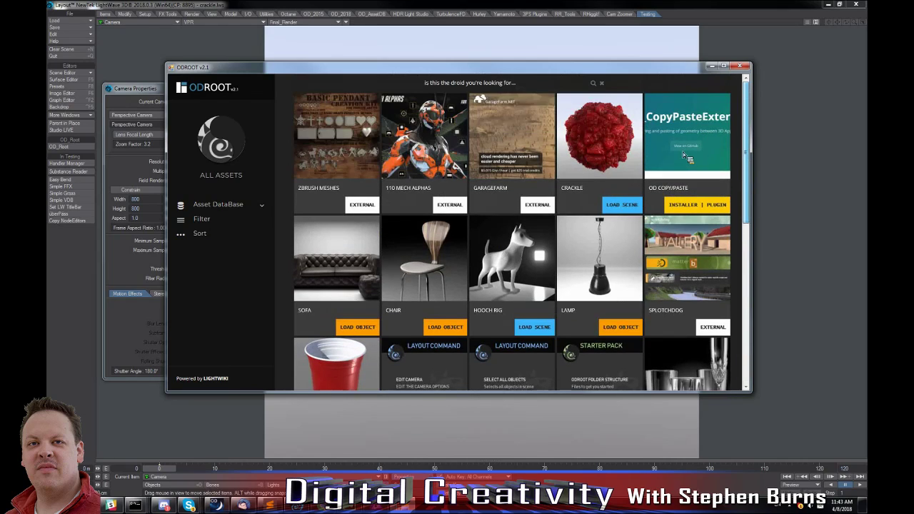
scroll(685, 154, "down", 5)
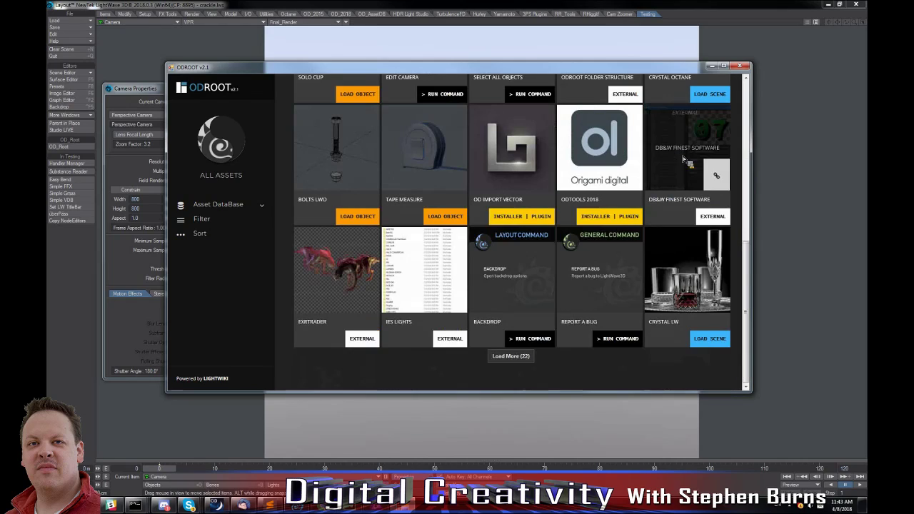
Load the Spaced Tiles texture set from the Textures | Materials | PBR category and inspect its images in the Image Editor.
left_click(261, 205)
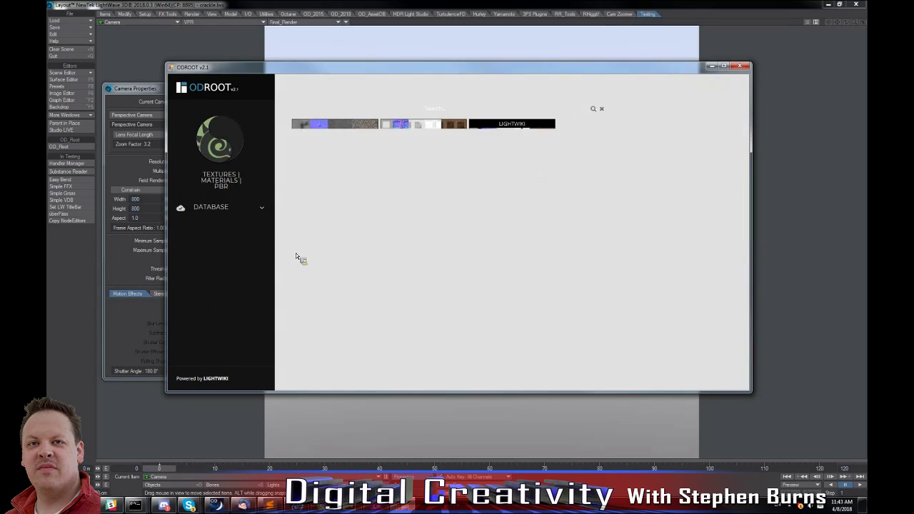
mouse_move(451, 176)
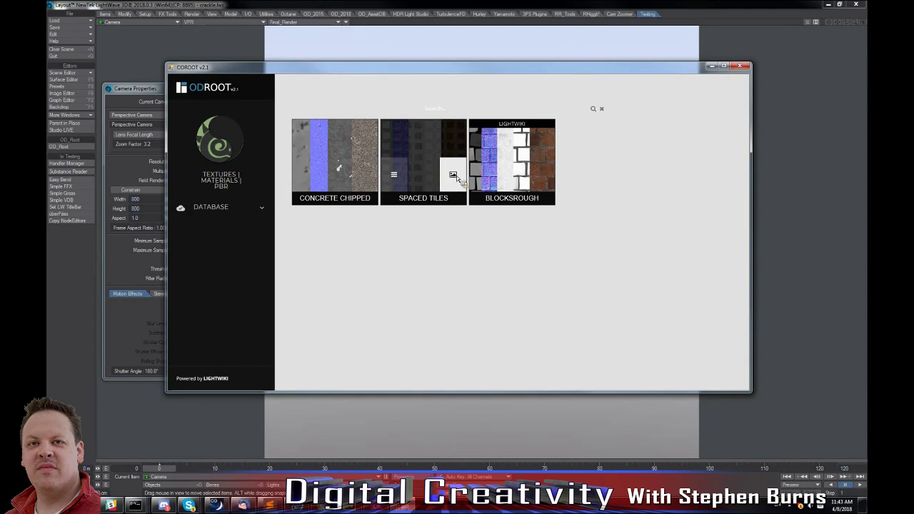
left_click(454, 176)
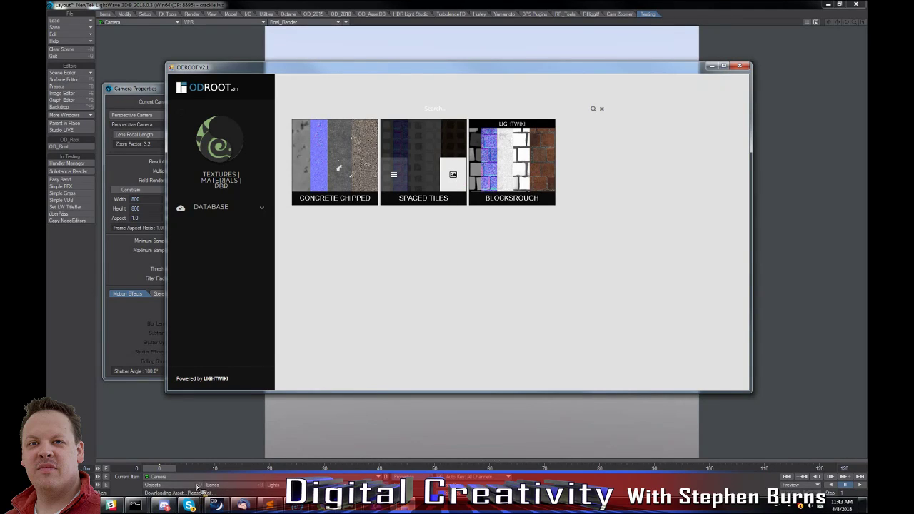
left_click(69, 95)
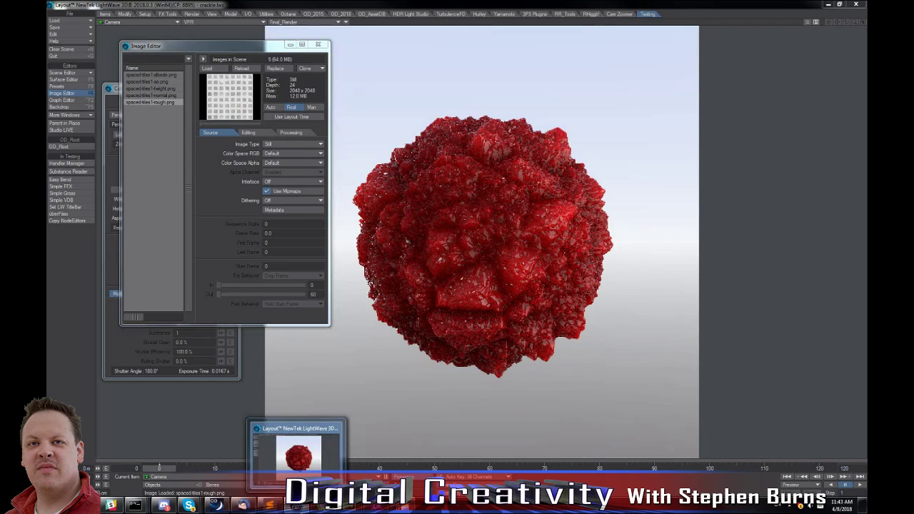
left_click(298, 505)
left_click(297, 505)
Return to the asset browser and look over the Plugins | Scripts category, including ODTools 2018 and OD Import Vector.
left_click(403, 505)
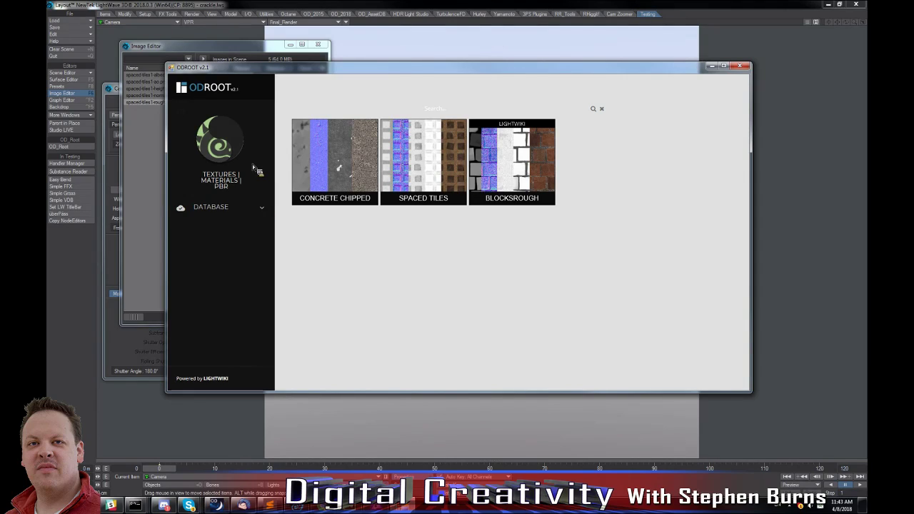
left_click(262, 209)
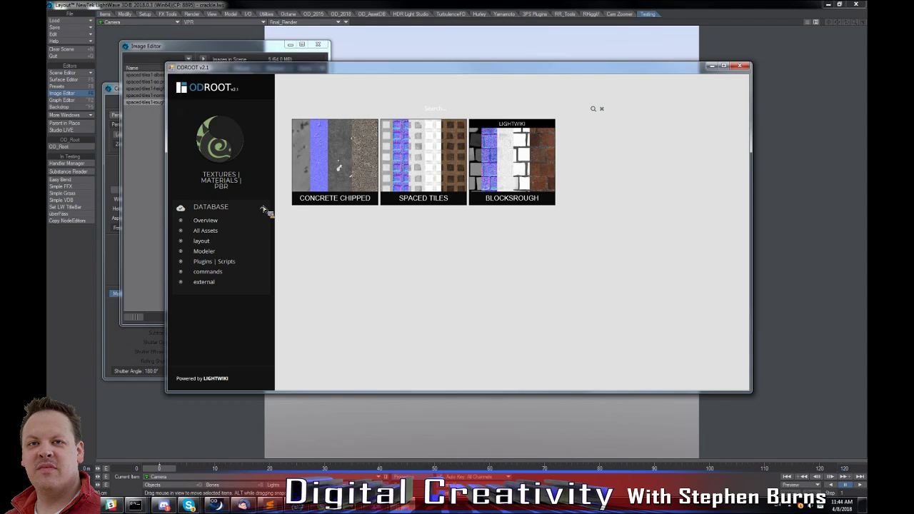
left_click(205, 263)
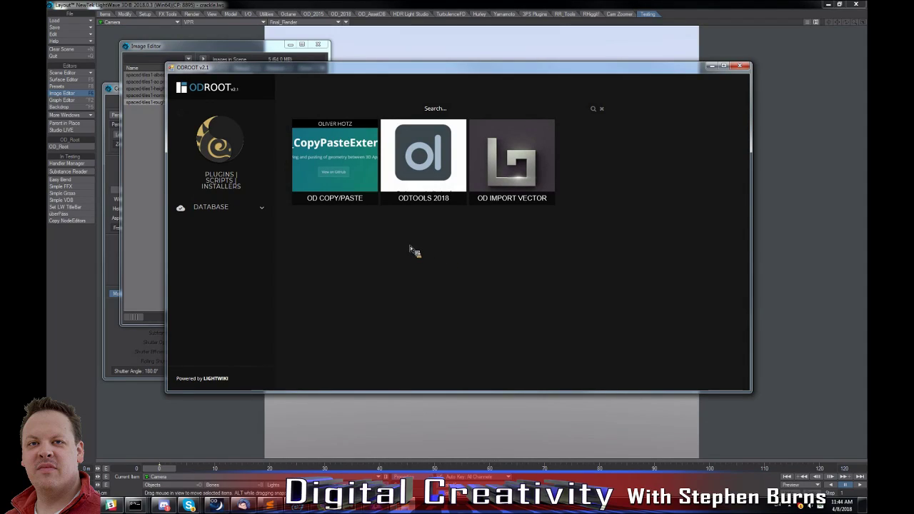
mouse_move(541, 176)
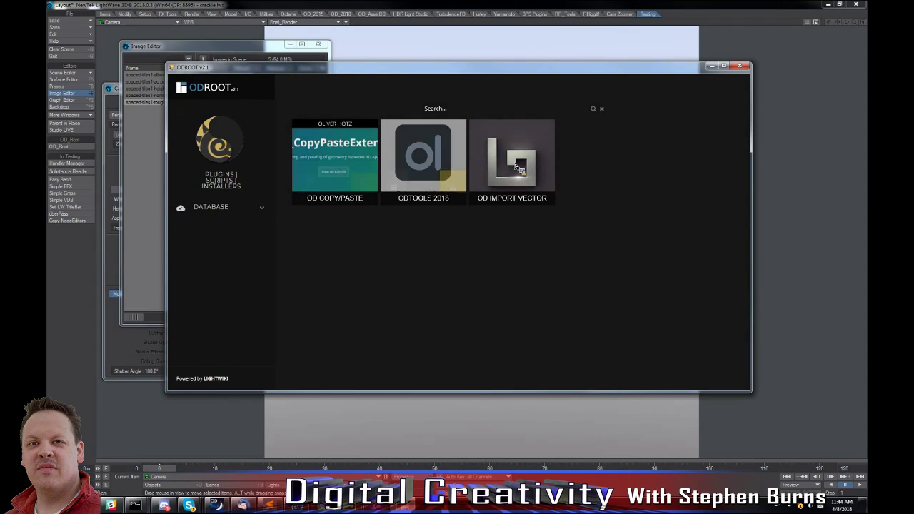
mouse_move(516, 167)
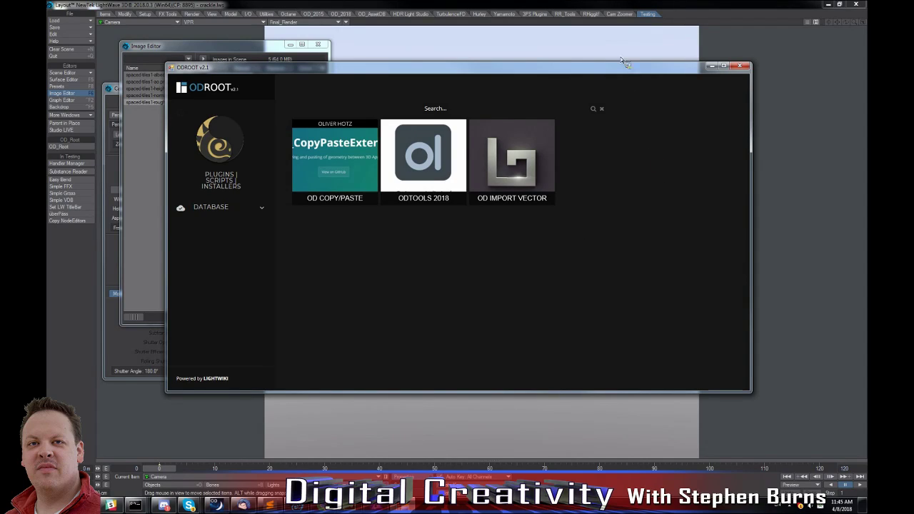
Close the asset browser and the Image Editor, and minimize Layout.
left_click(741, 67)
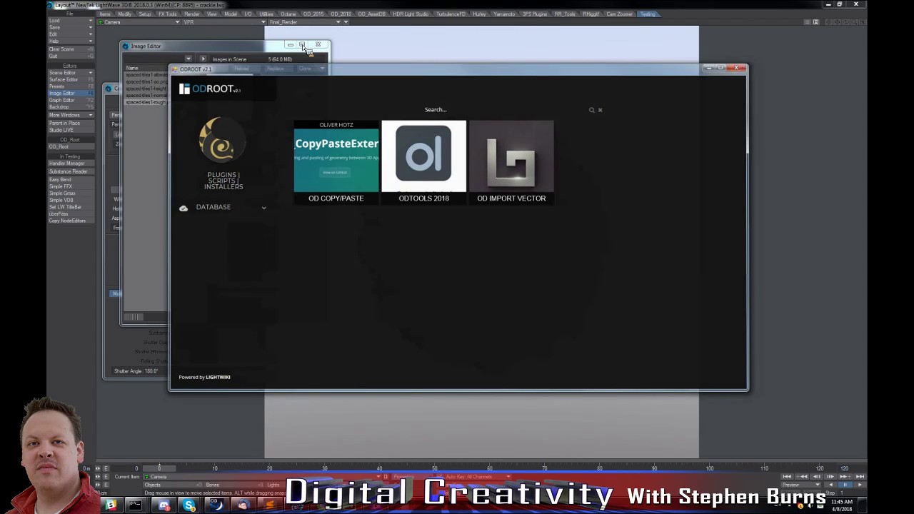
left_click(320, 45)
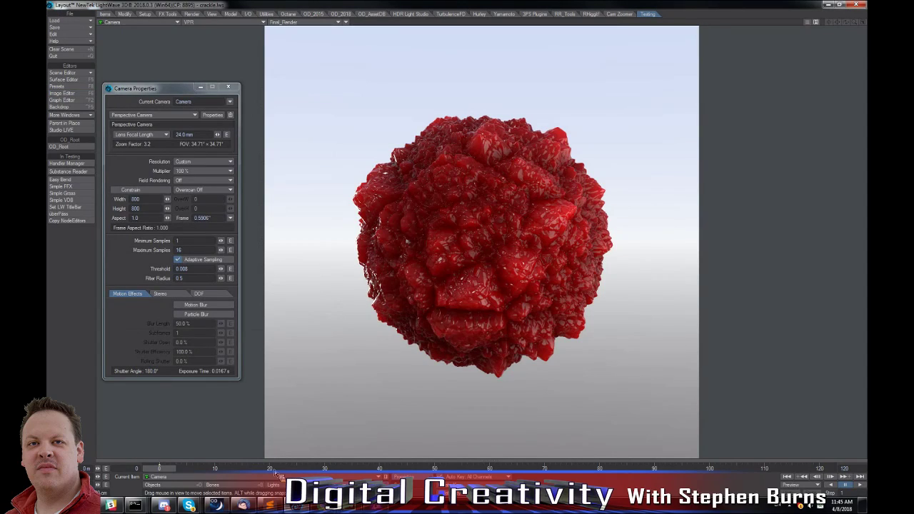
left_click(829, 5)
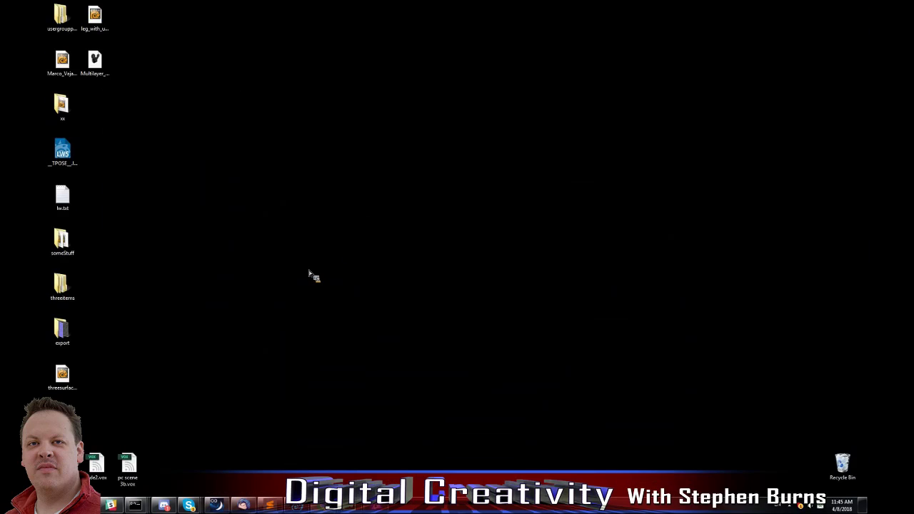
Switch to Modo, decline the 12.0v1 update and close the Modo Intro window.
left_click(138, 505)
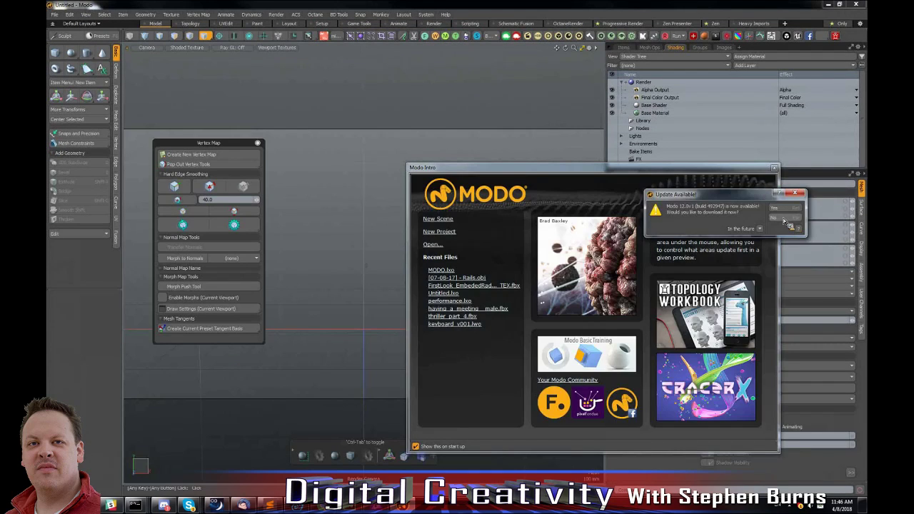
left_click(782, 219)
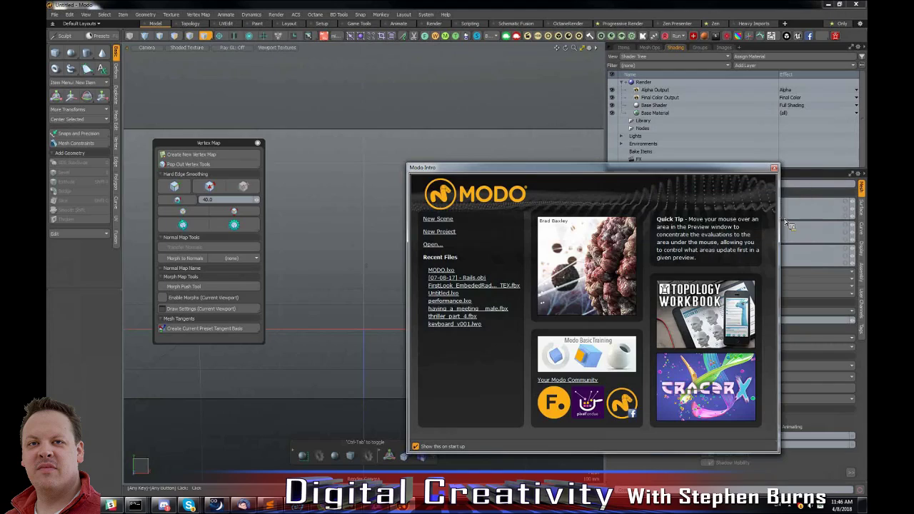
left_click(774, 168)
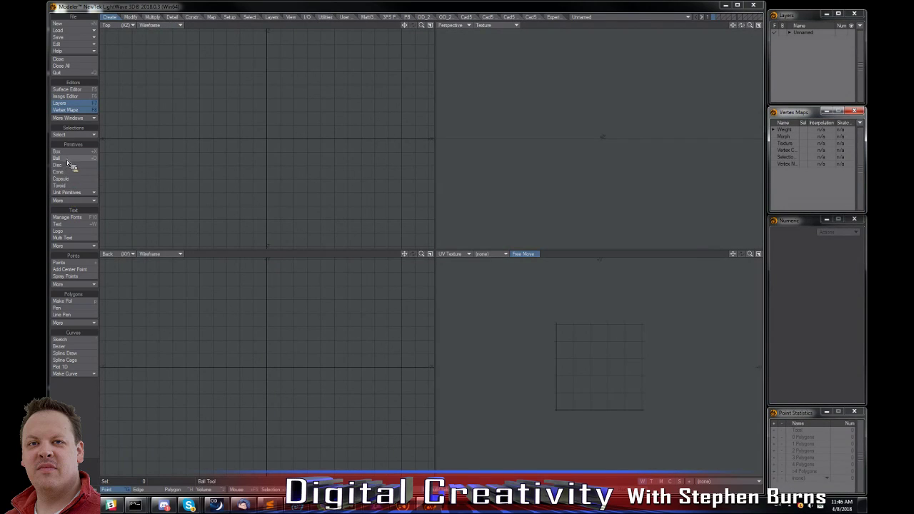
left_click(76, 187)
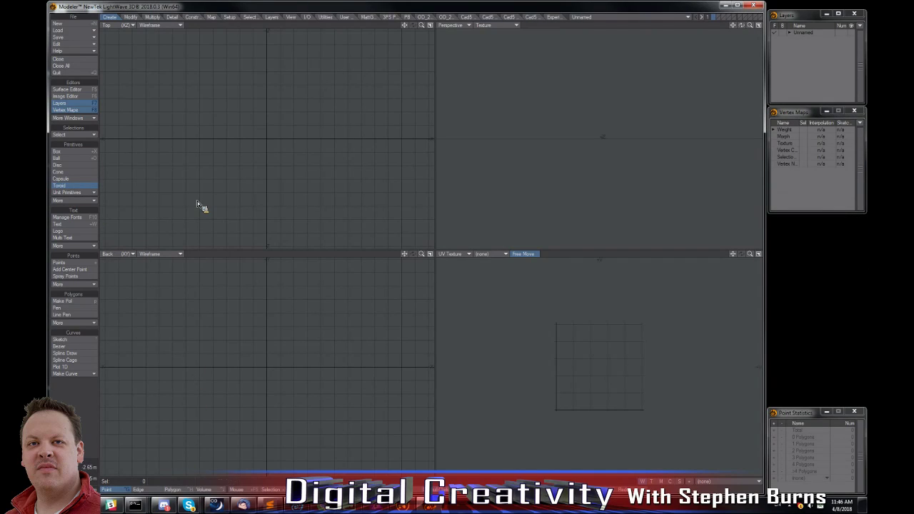
key("n")
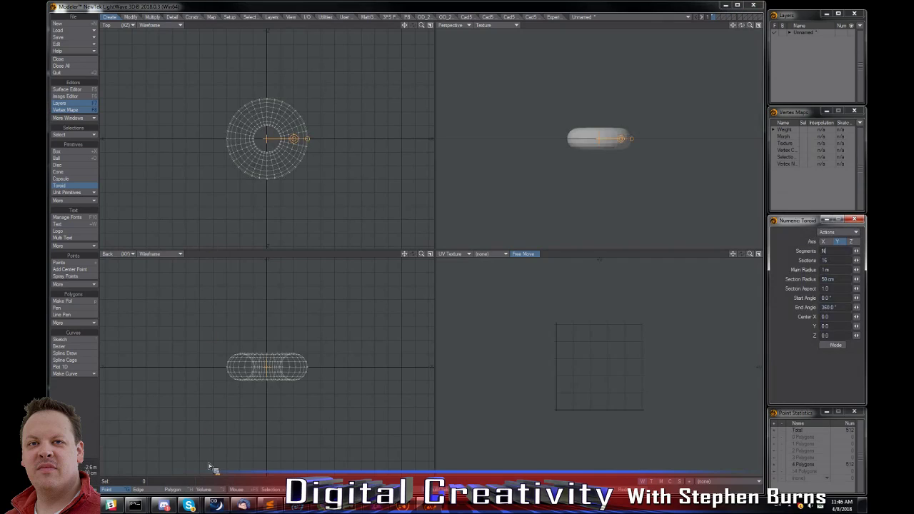
left_click(176, 489)
key("a")
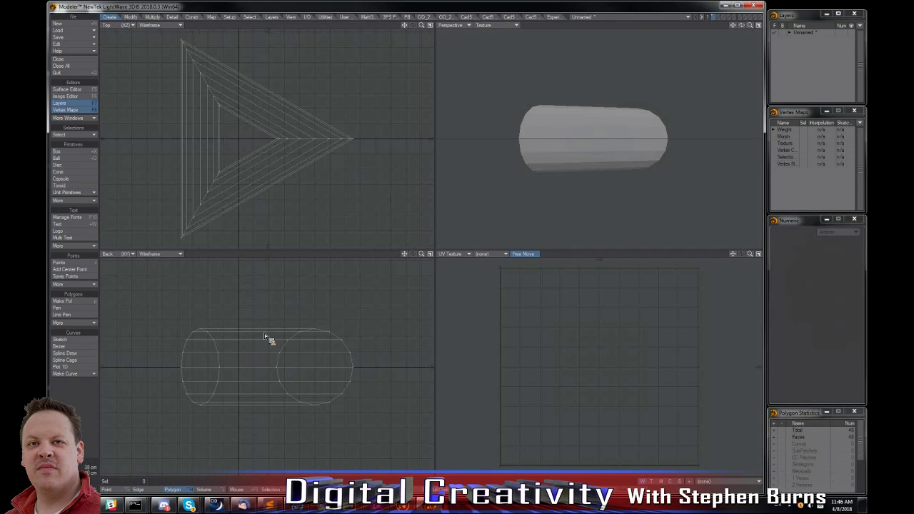
key("Delete")
left_click(79, 60)
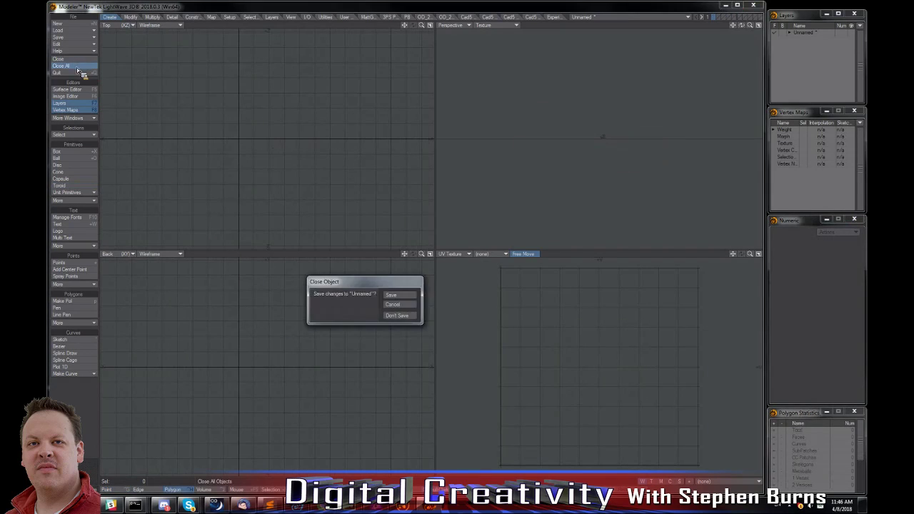
left_click(398, 315)
Create a toroid about the Y axis with 12 segments and leave it in polygon selection mode.
left_click(75, 185)
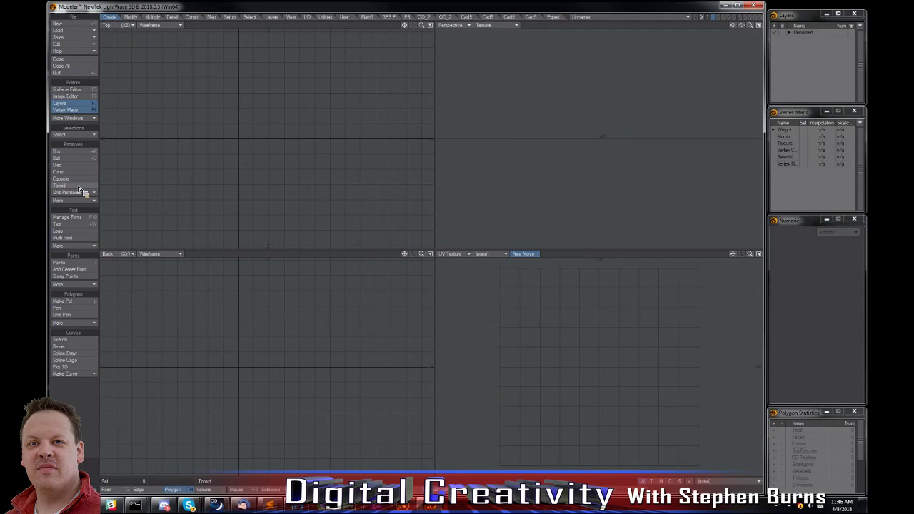
key("n")
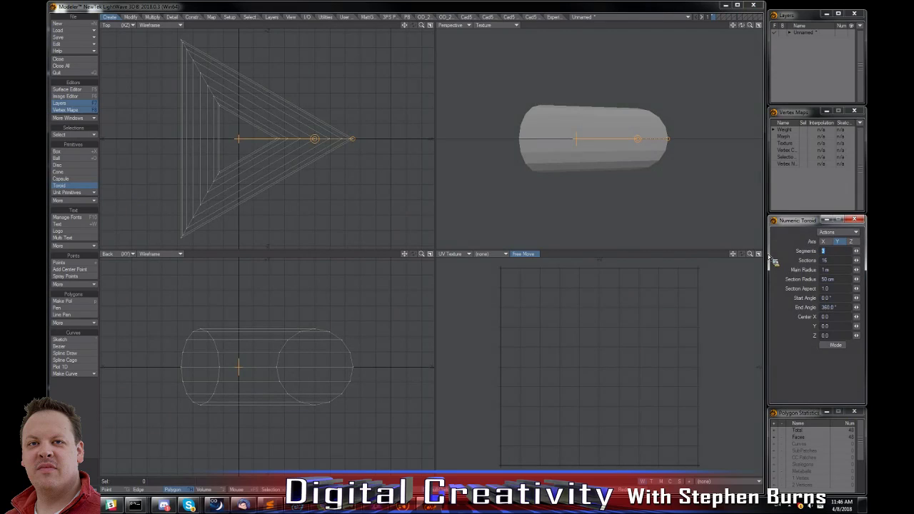
type("12")
key("Tab")
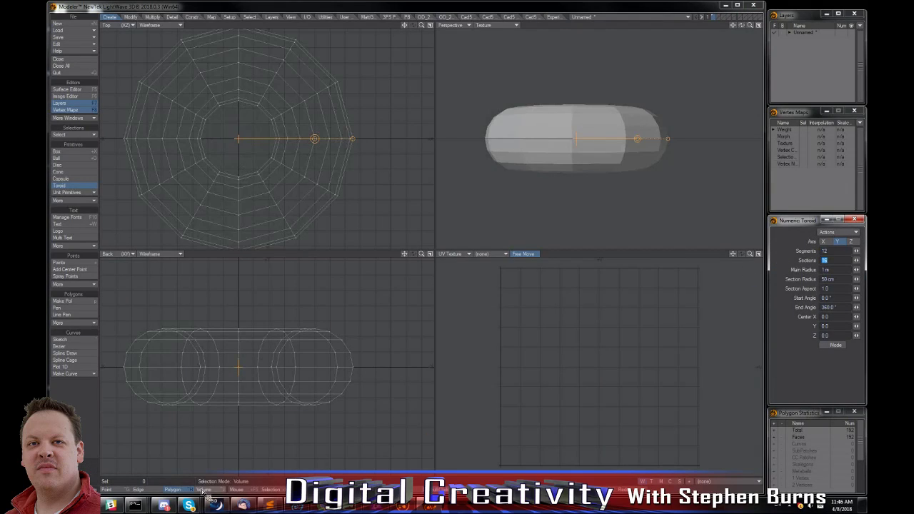
left_click(169, 491)
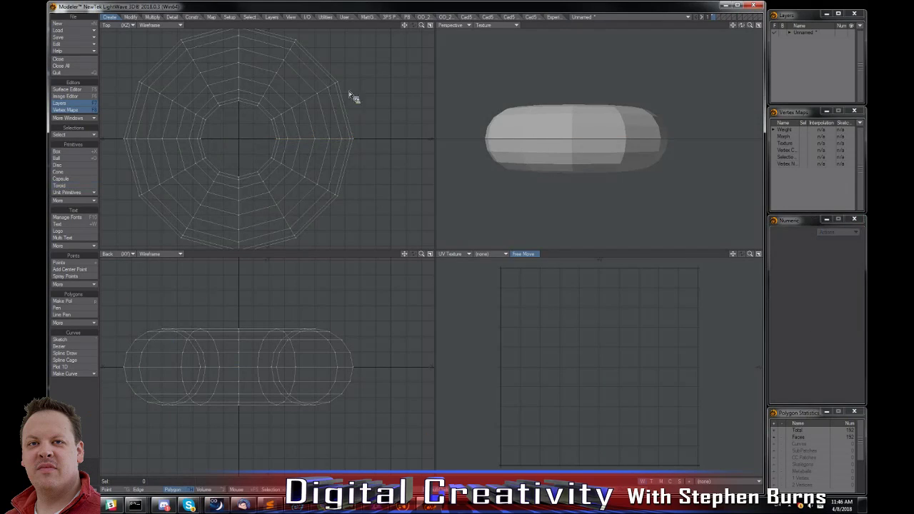
Copy the toroid to the external clipboard with OD Copy / Paste, switch to Modo, paste it there and fit it in view.
left_click(551, 17)
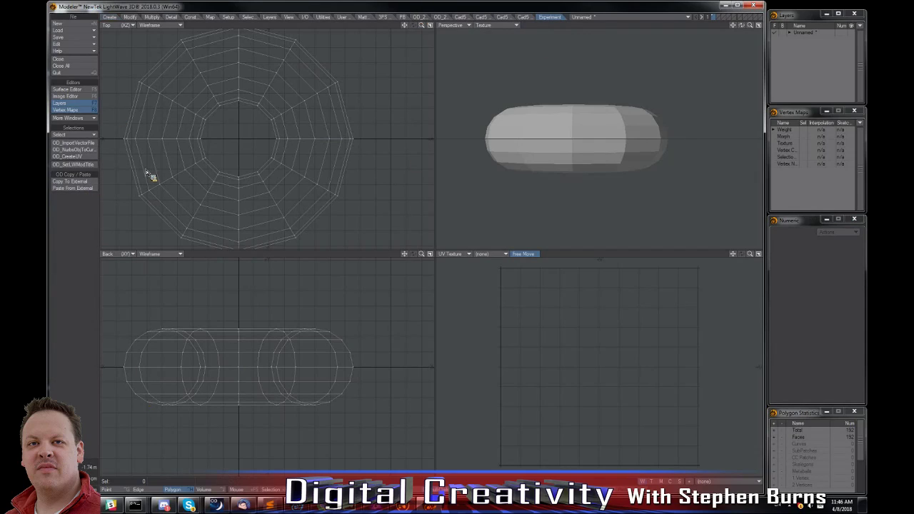
left_click(87, 183)
left_click(403, 506)
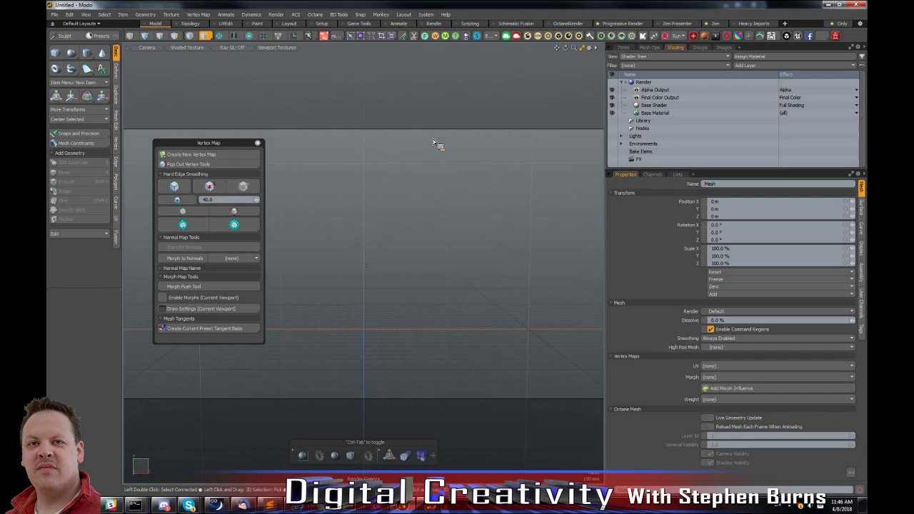
left_click(416, 38)
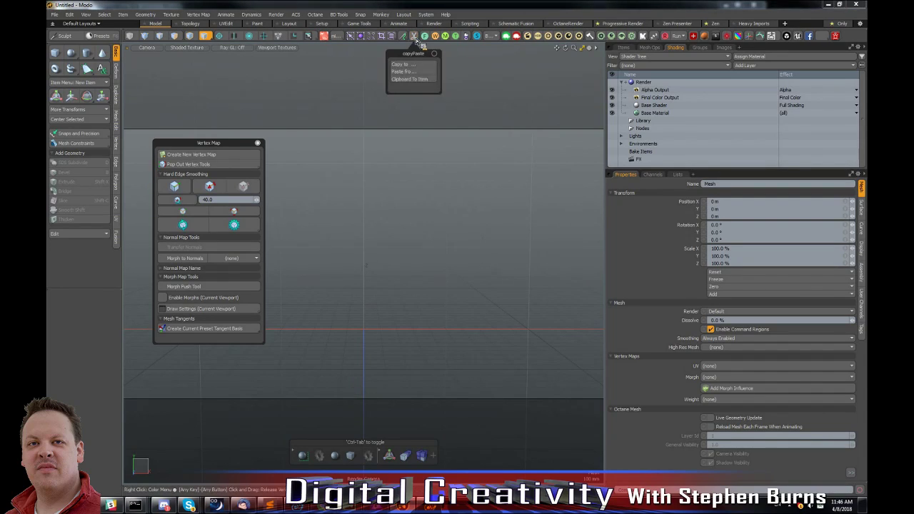
left_click(408, 76)
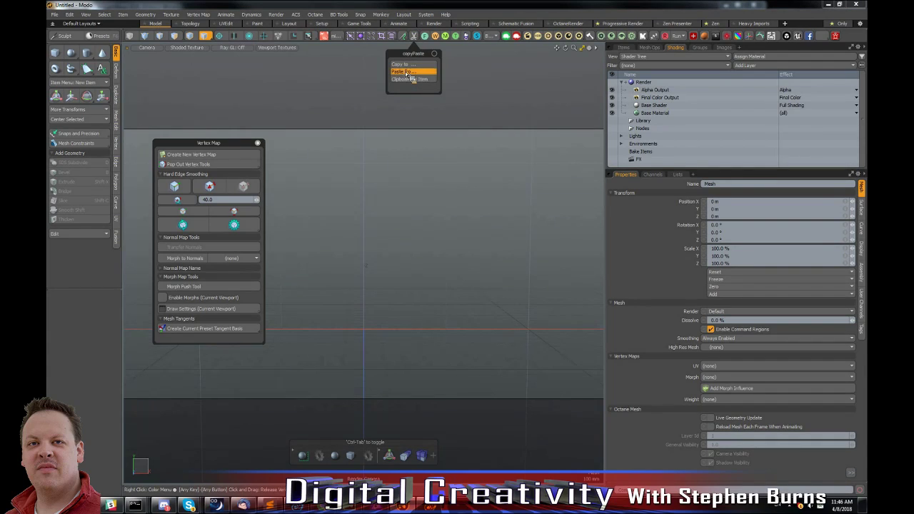
left_click_drag(420, 207, 414, 230, "alt")
key("a")
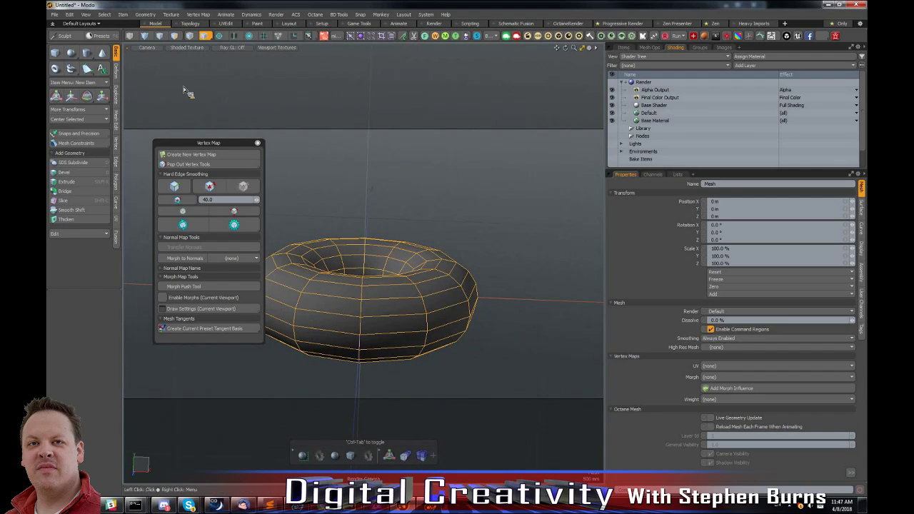
Bevel one polygon on the torus's front upper side outward with a shift of about 1.01 m.
key("3")
left_click(392, 309)
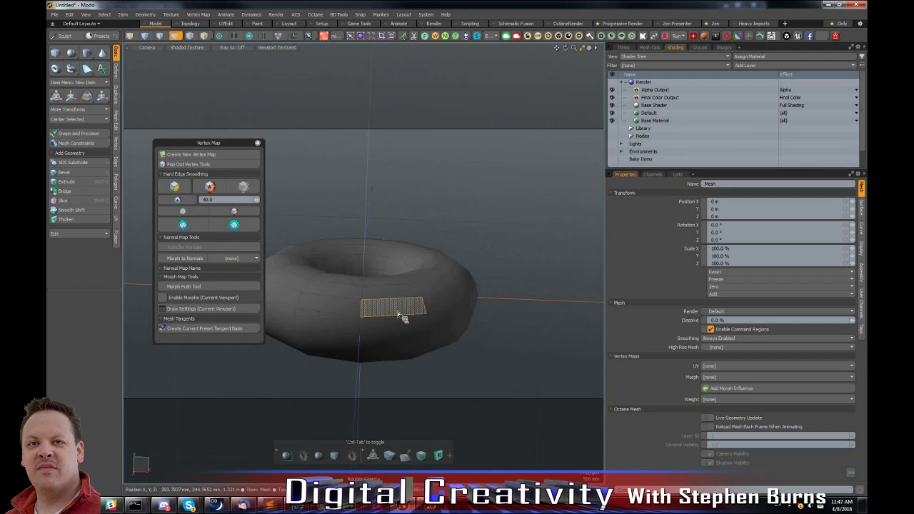
key("b")
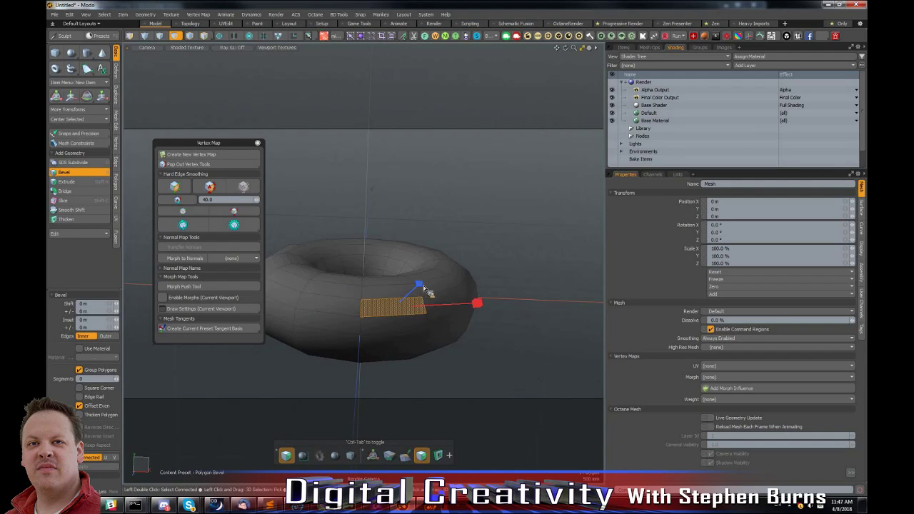
left_click_drag(424, 286, 458, 253)
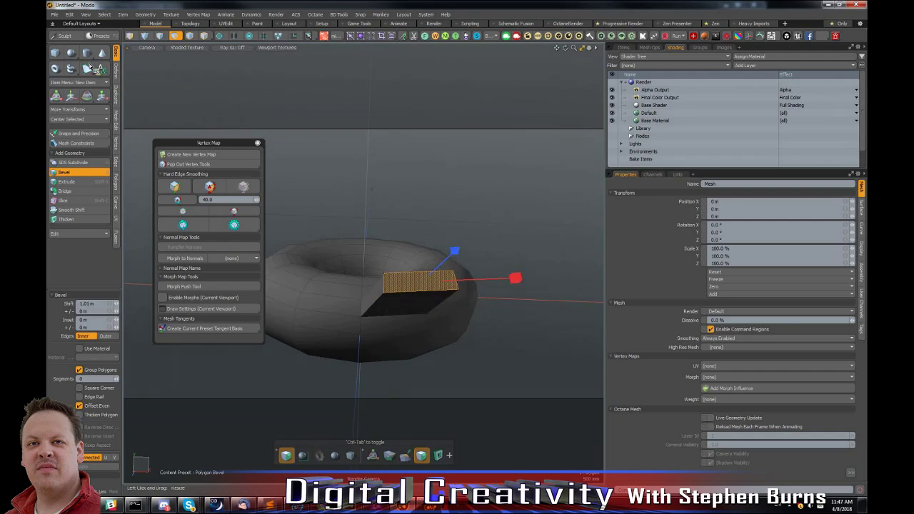
Copy the edited torus mesh externally from Modo, switch to Modeler and paste it over the original toroid.
left_click(205, 36)
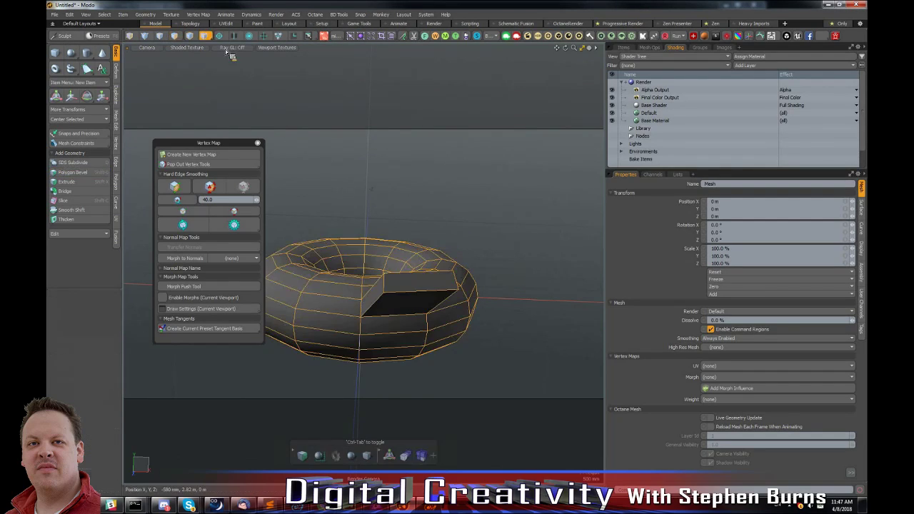
left_click(414, 36)
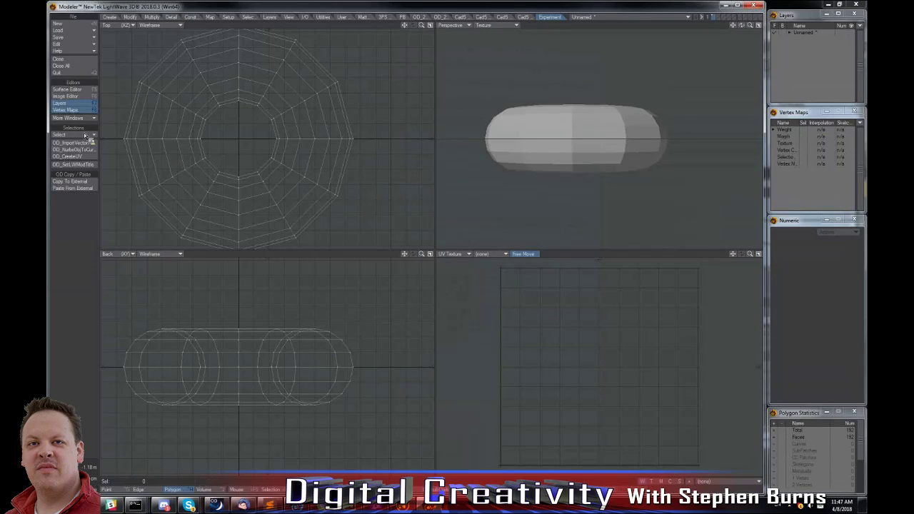
left_click(78, 189)
left_click_drag(642, 147, 614, 140, "alt")
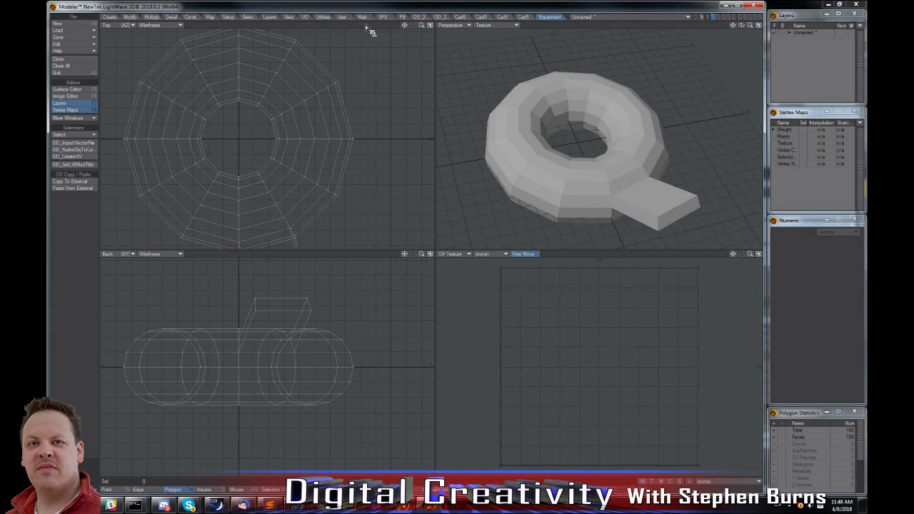
Bring up the OD_2018 tool set in Modeler and close Modeler after looking it over.
left_click(444, 18)
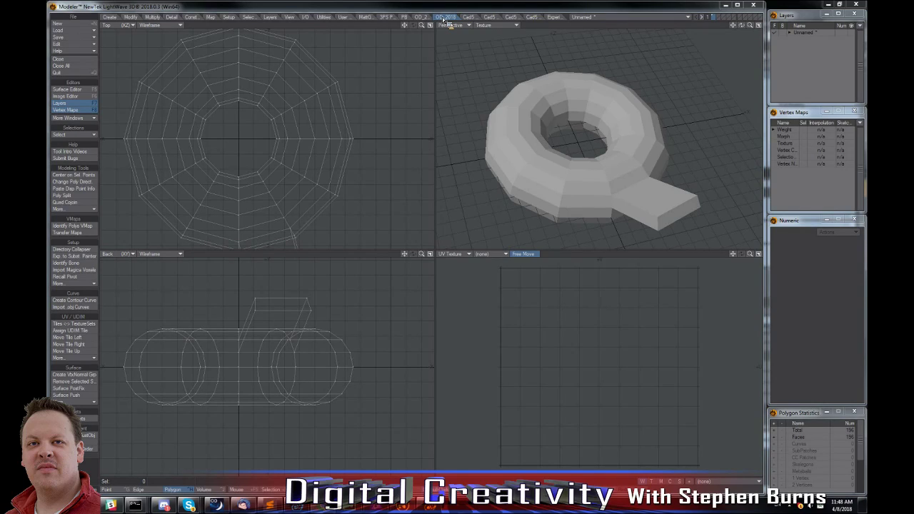
left_click(755, 5)
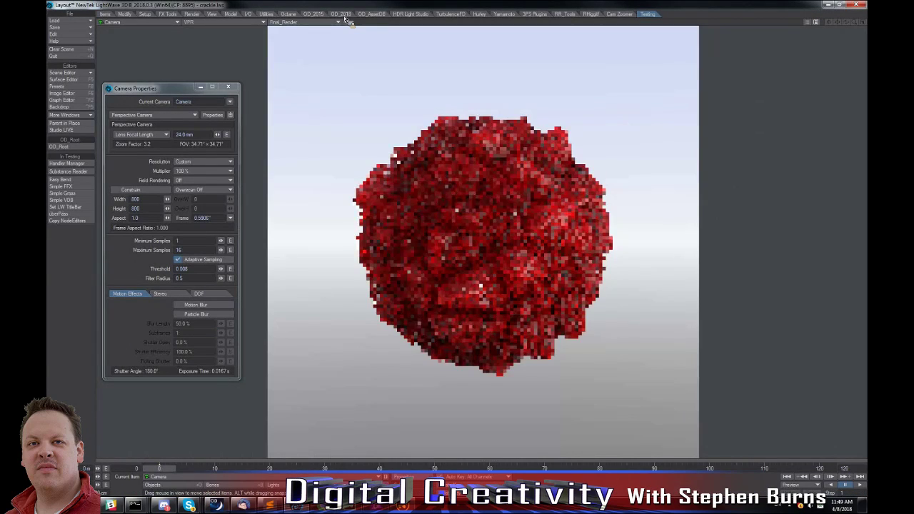
Show the OD_2018 tools in Layout and switch the camera viewport from VPR to Vertices display.
left_click(344, 17)
left_click(241, 24)
left_click(240, 22)
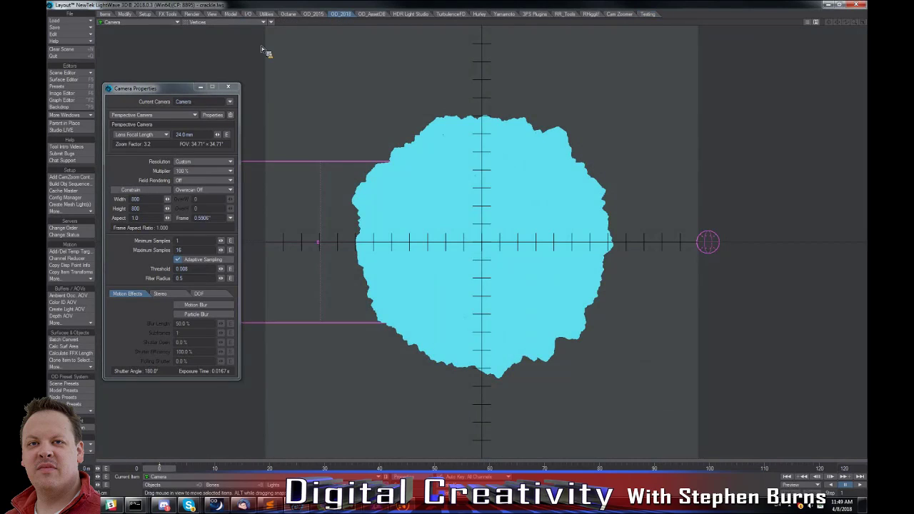
Open the Tool Intro Videos, browse the OD 2018 Tools album on Vimeo through the account's collections, and return to Layout.
left_click(70, 147)
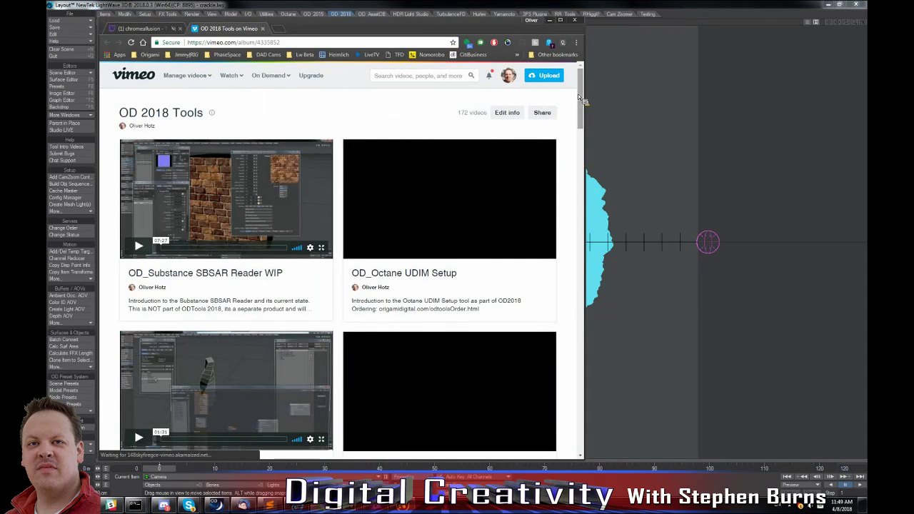
mouse_move(509, 76)
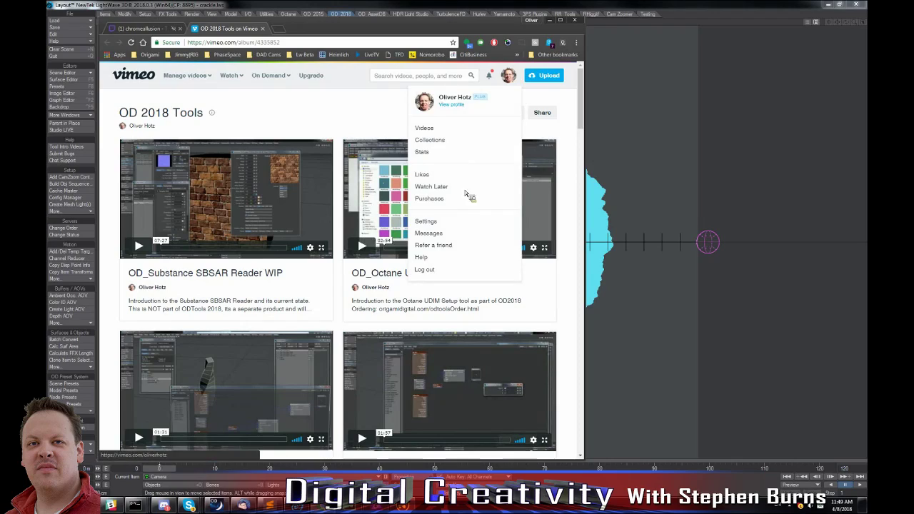
left_click(431, 140)
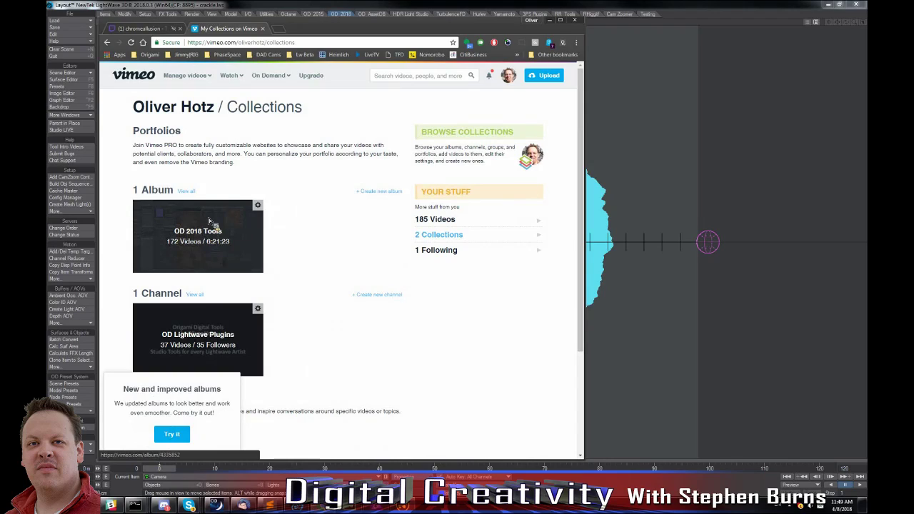
left_click(209, 221)
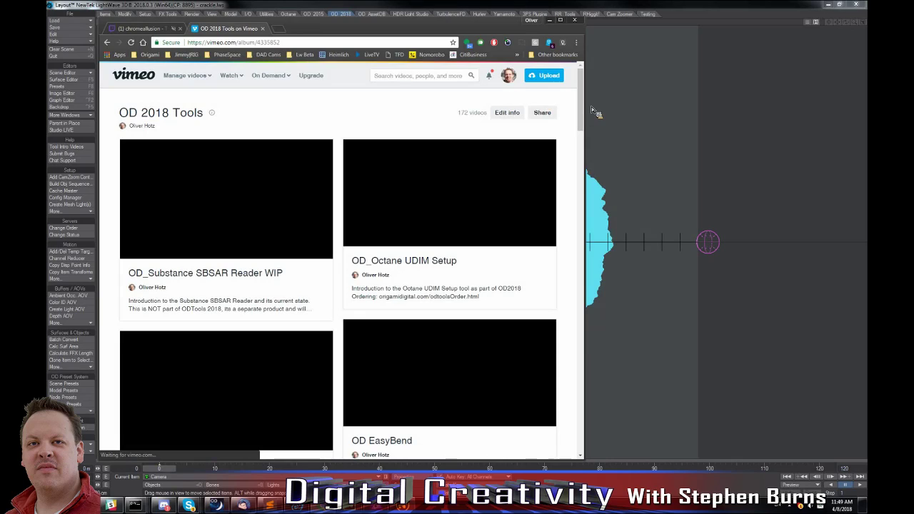
left_click_drag(577, 255, 575, 71)
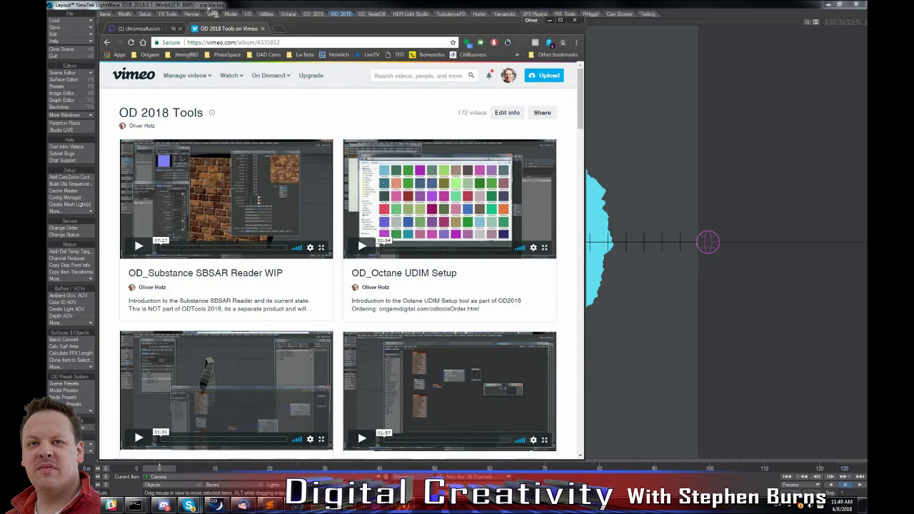
key("alt+Tab")
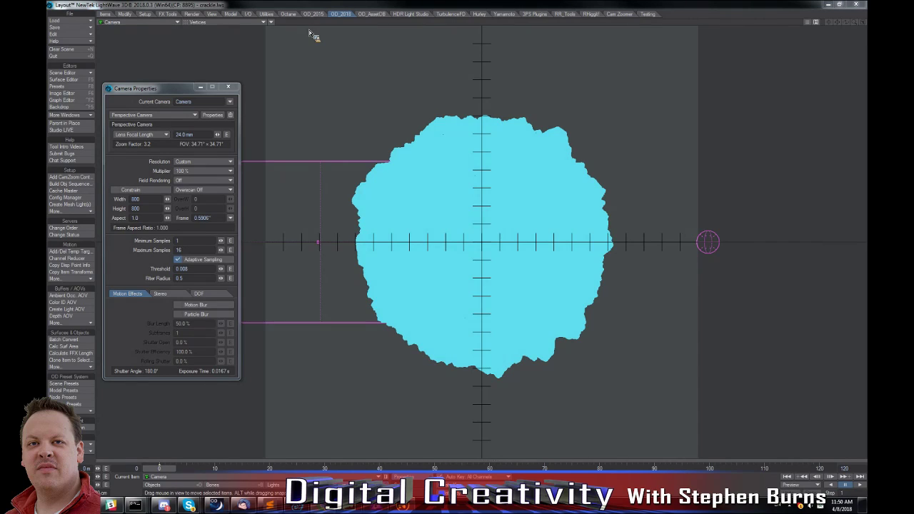
Bring up the Origami Digital ordering page full screen and review the tool set prices and the OD2018 feature list.
left_click_drag(81, 77, 390, 20)
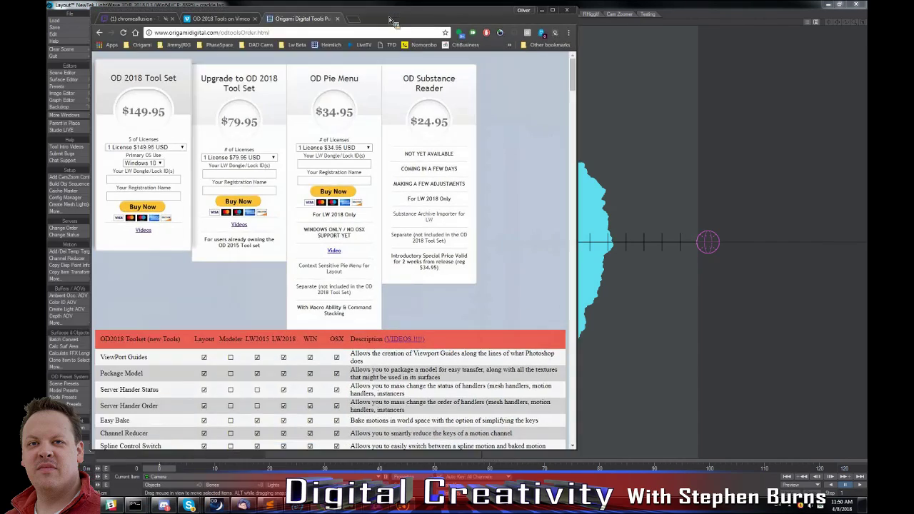
key("super+Up")
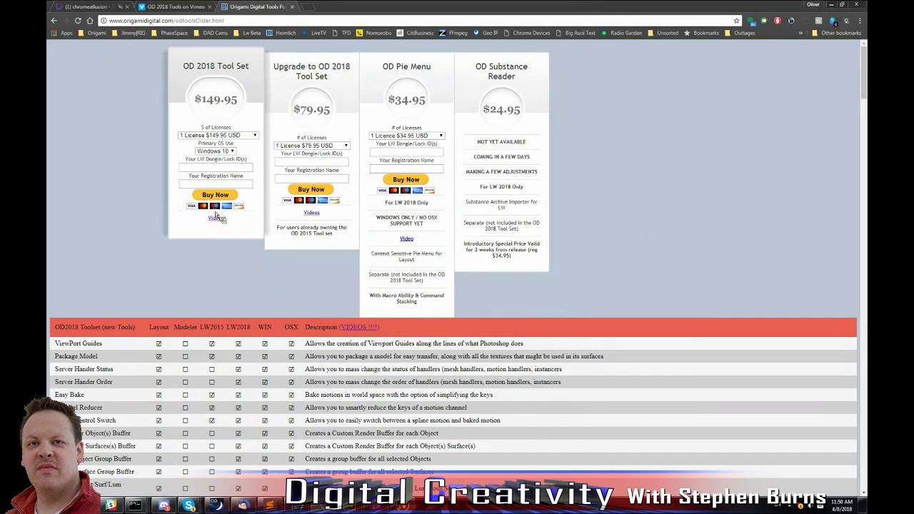
scroll(203, 222, "down", 4)
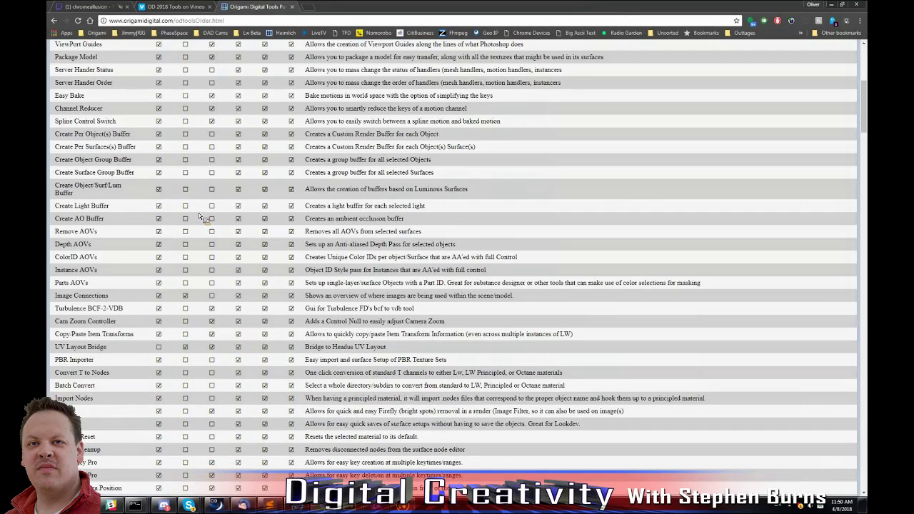
scroll(200, 221, "up", 5)
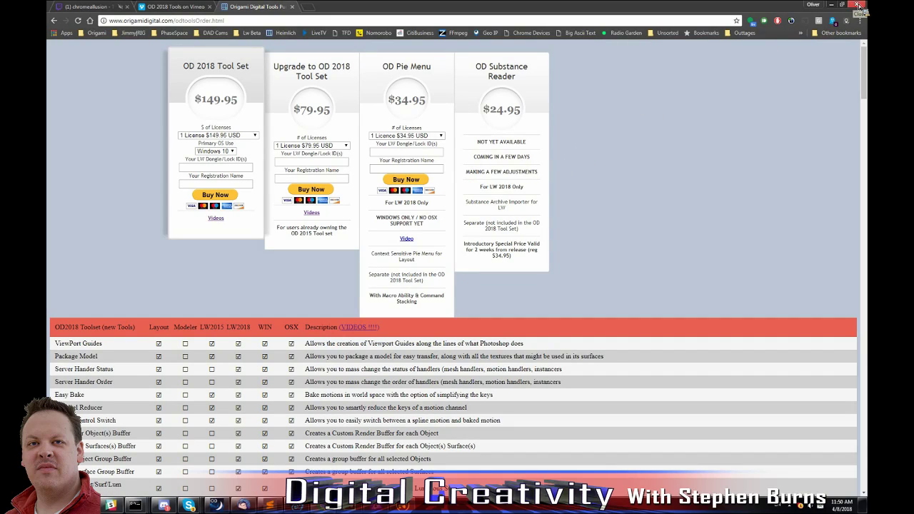
Close the Vimeo and Origami Digital pages, restore the browser window and return to Layout.
middle_click(178, 9)
middle_click(182, 10)
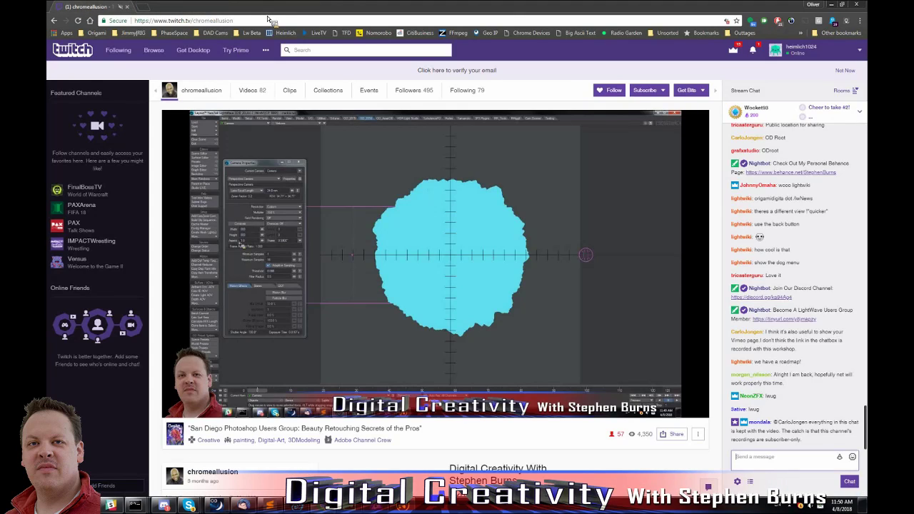
double_click(266, 14)
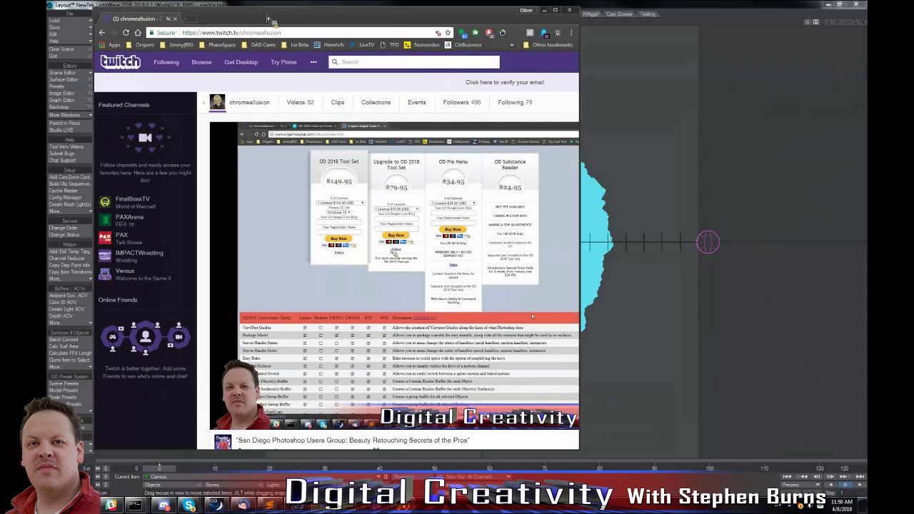
left_click(76, 120)
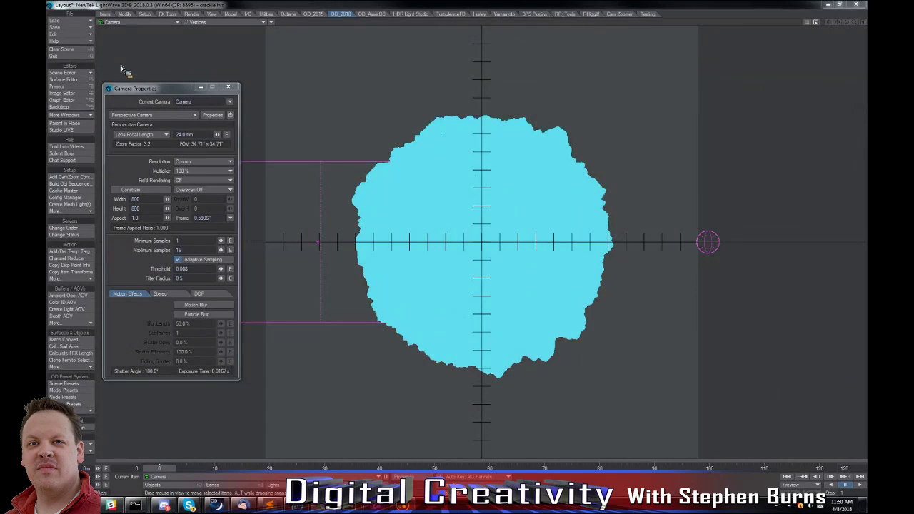
Clear the scene and create a globe sphere with 50 cm radii, 24 sides and 12 segments.
double_click(108, 89)
left_click(78, 50)
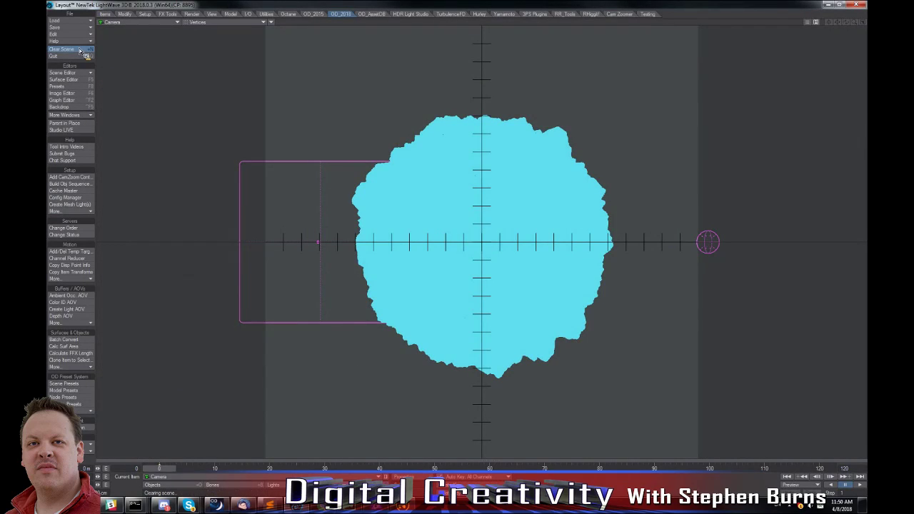
left_click(231, 14)
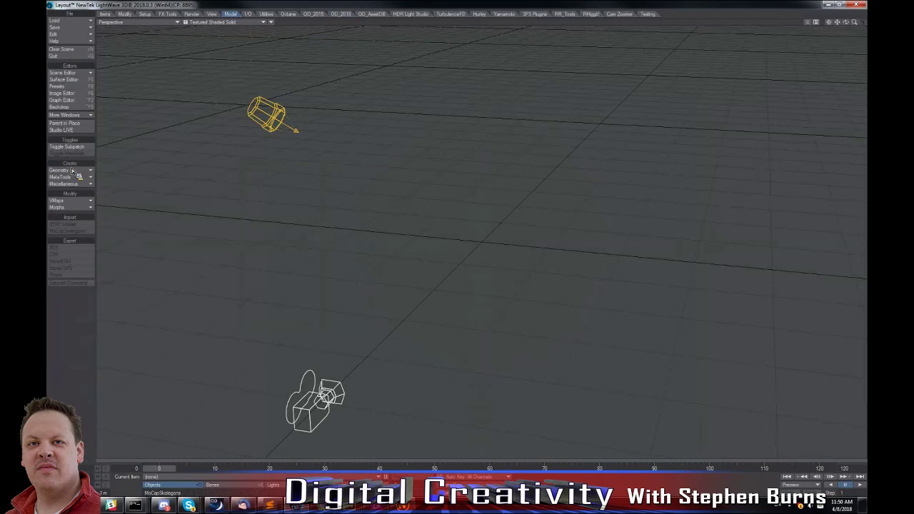
left_click(83, 171)
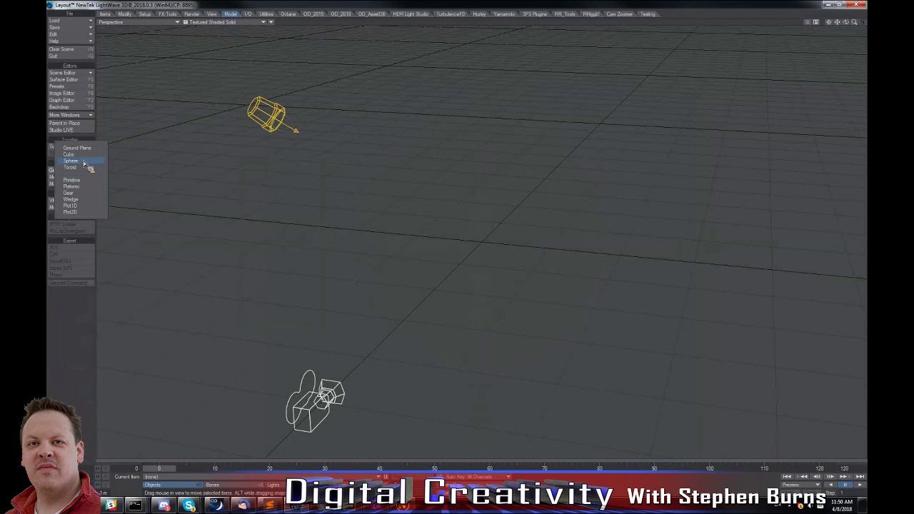
left_click(84, 163)
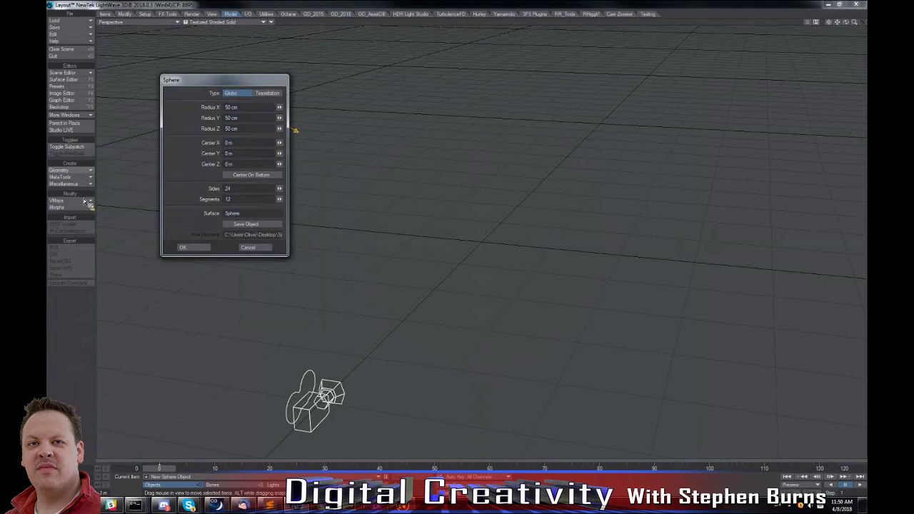
left_click(204, 248)
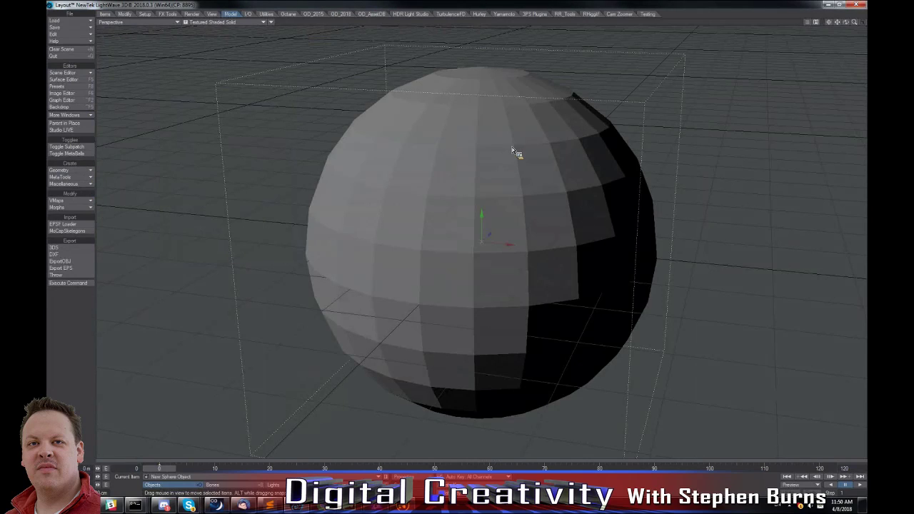
Load bricks_001.sbsar from the Desktop into the Substance Reader.
left_click_drag(513, 147, 646, 19, "alt")
left_click(646, 16)
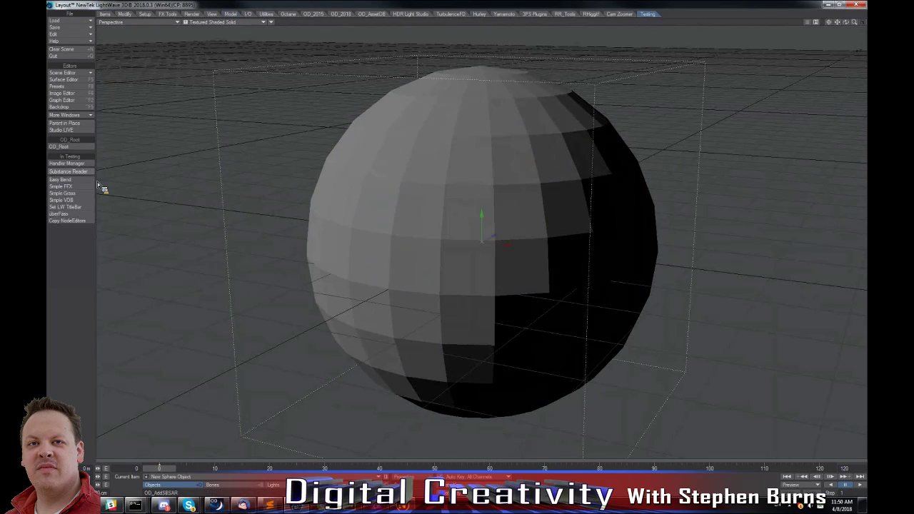
left_click(69, 172)
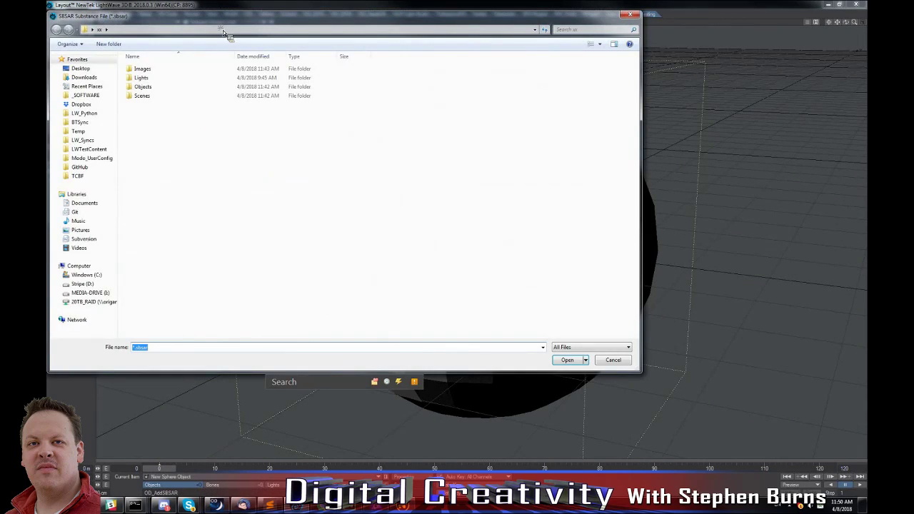
left_click_drag(223, 19, 362, 92)
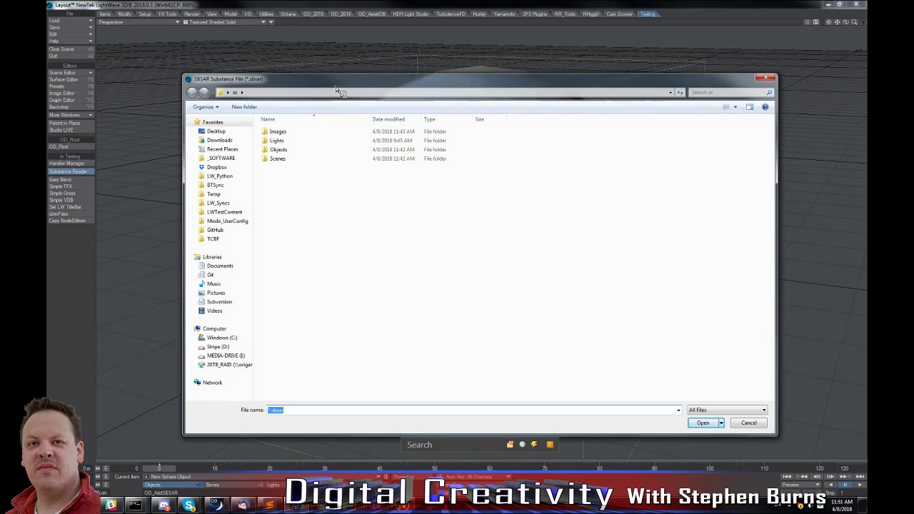
key("Escape")
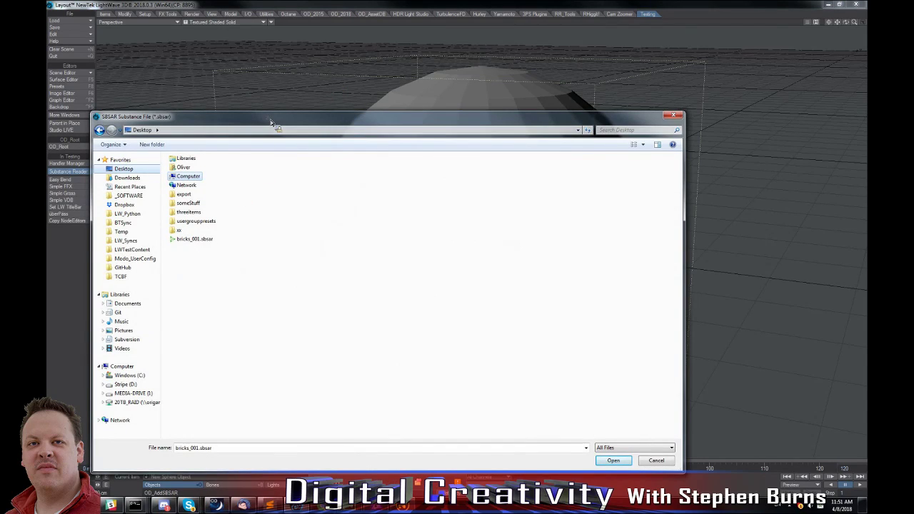
left_click(667, 128)
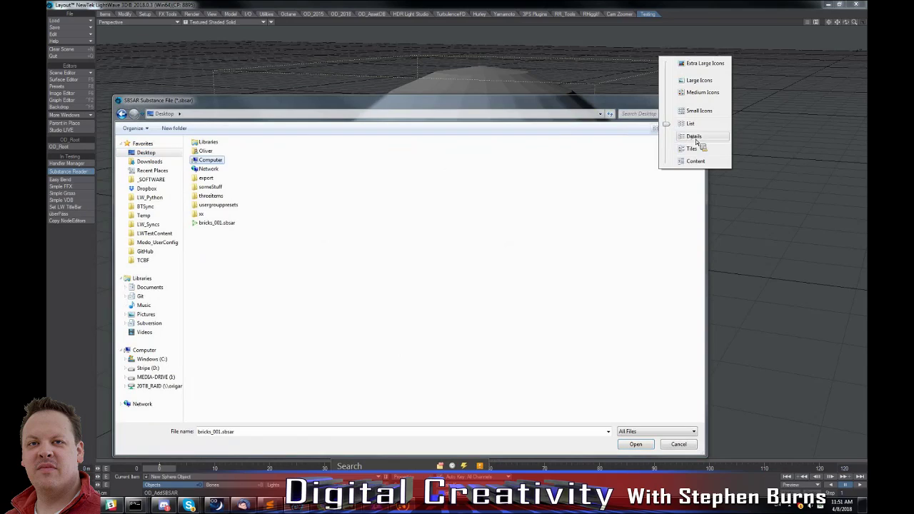
left_click(696, 141)
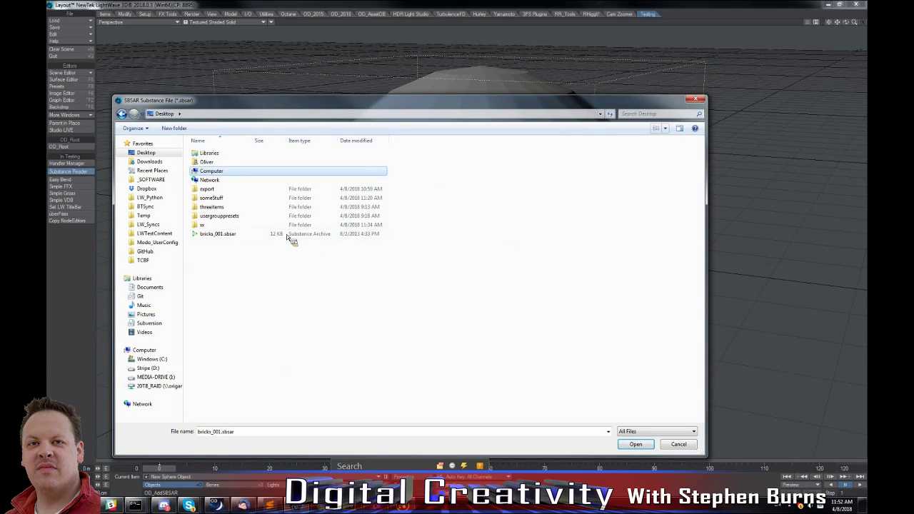
double_click(218, 236)
left_click_drag(314, 85, 452, 62)
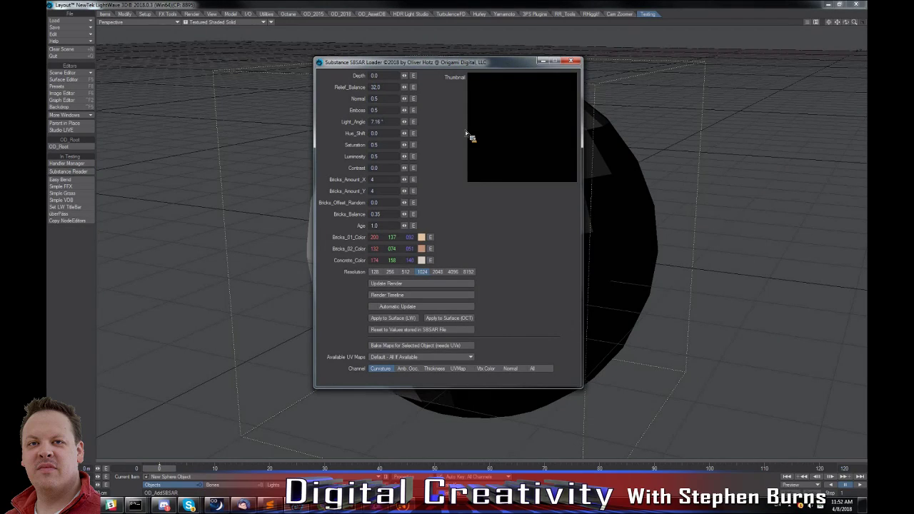
Render the brick substance, then set Bricks_Amount_X to 8 and update the render.
left_click(408, 285)
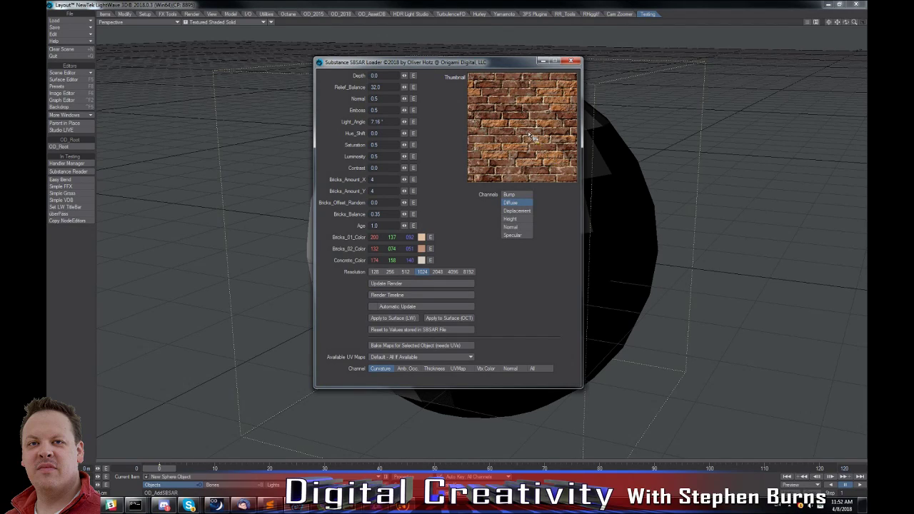
left_click_drag(357, 184, 320, 186)
key("Tab")
left_click(397, 286)
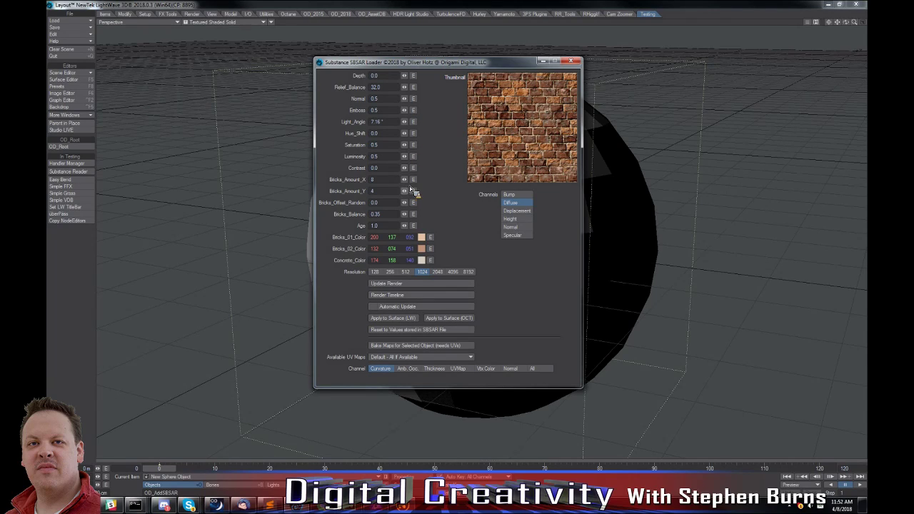
Preview the substance's Bump, Height and Normal channels and return the thumbnail to Diffuse.
left_click(525, 195)
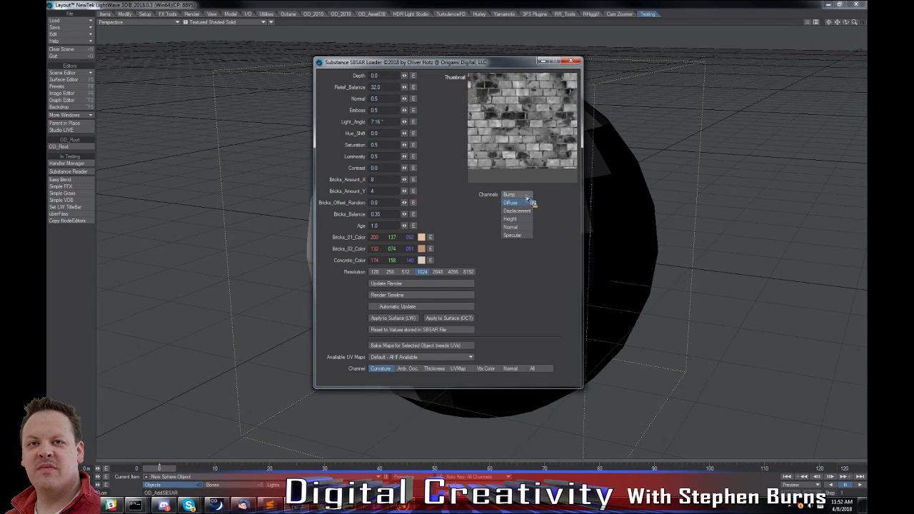
left_click(525, 219)
left_click(523, 227)
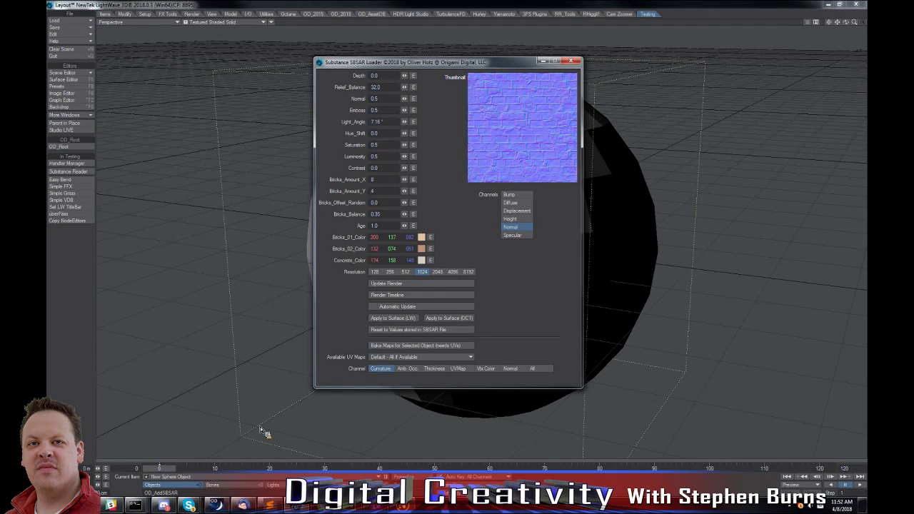
left_click(511, 203)
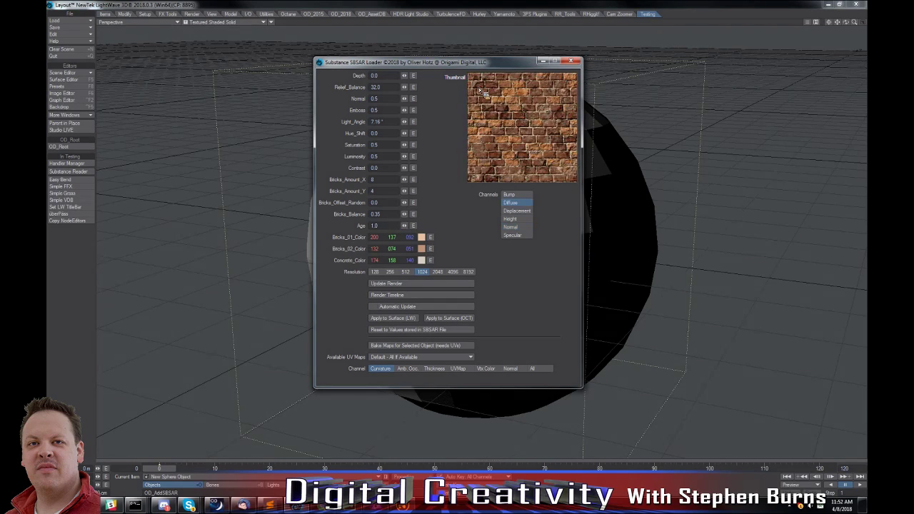
Set the substance's Age to 0 and update the render.
left_click(335, 229)
type("0")
left_click(407, 283)
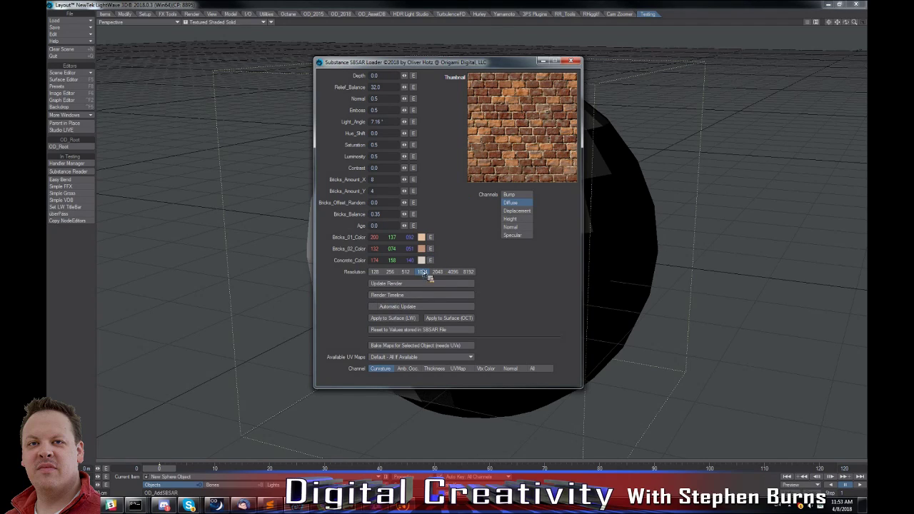
Apply the brick substance to the sphere's LightWave surface and inspect the resulting nodes in the Node Editor.
left_click(62, 79)
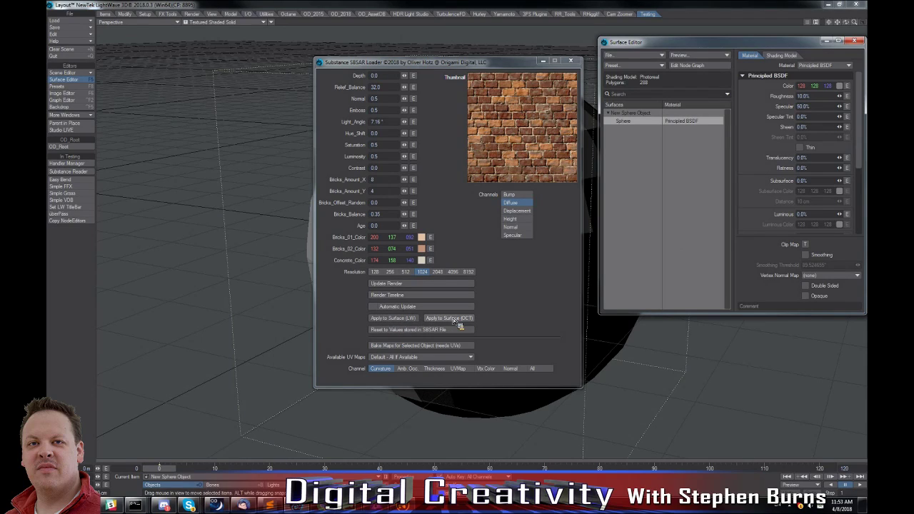
left_click(407, 323)
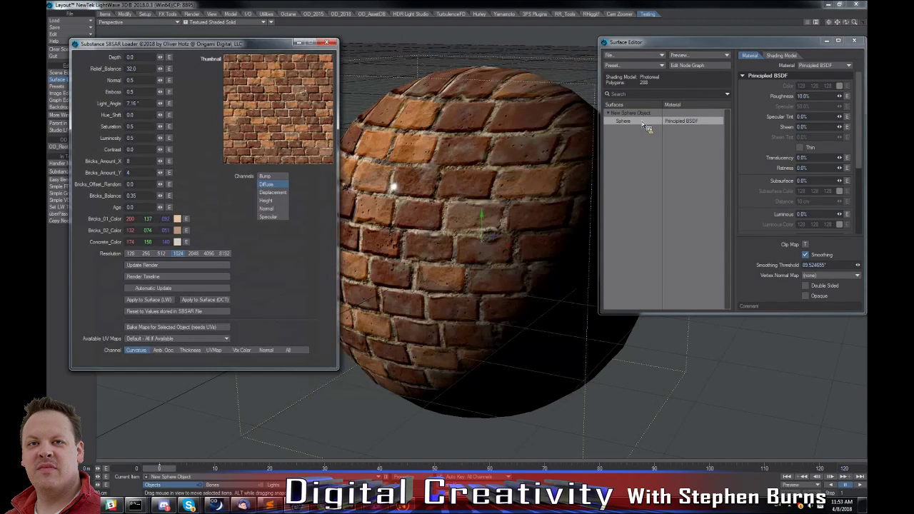
left_click(640, 124)
double_click(640, 123)
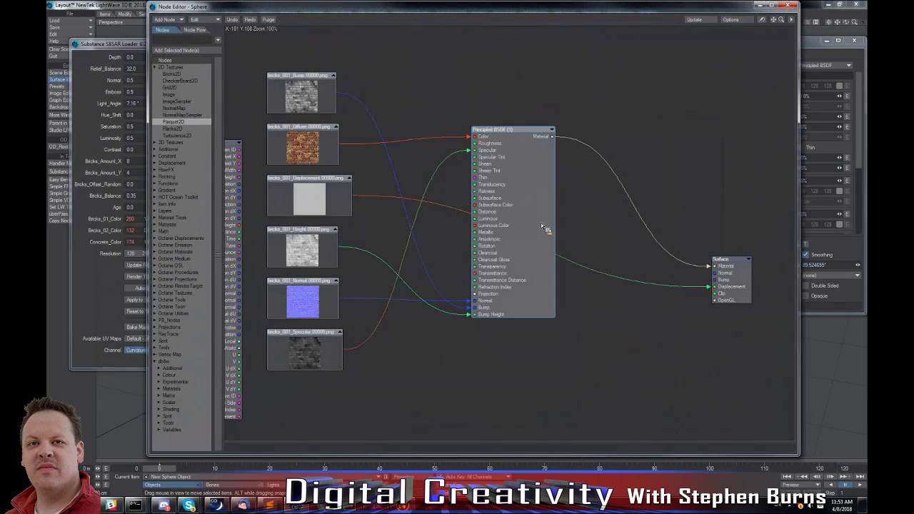
left_click_drag(542, 224, 548, 207)
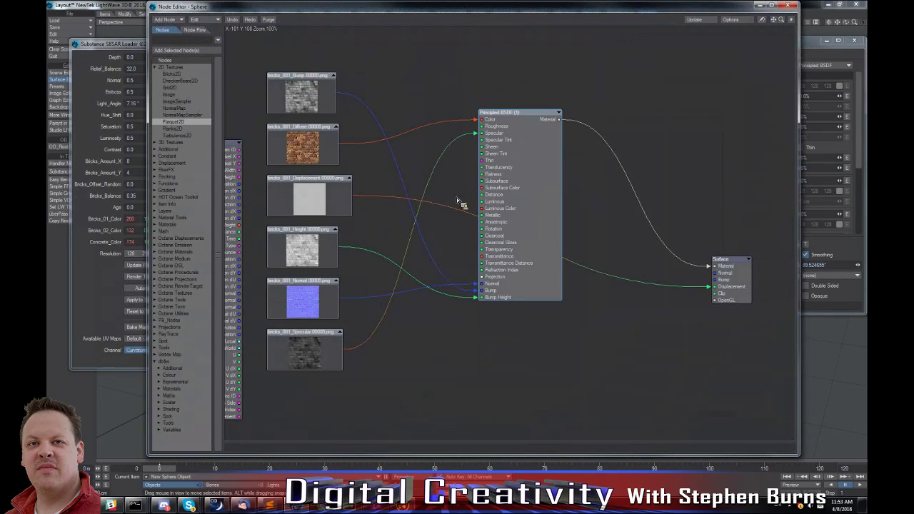
left_click(788, 7)
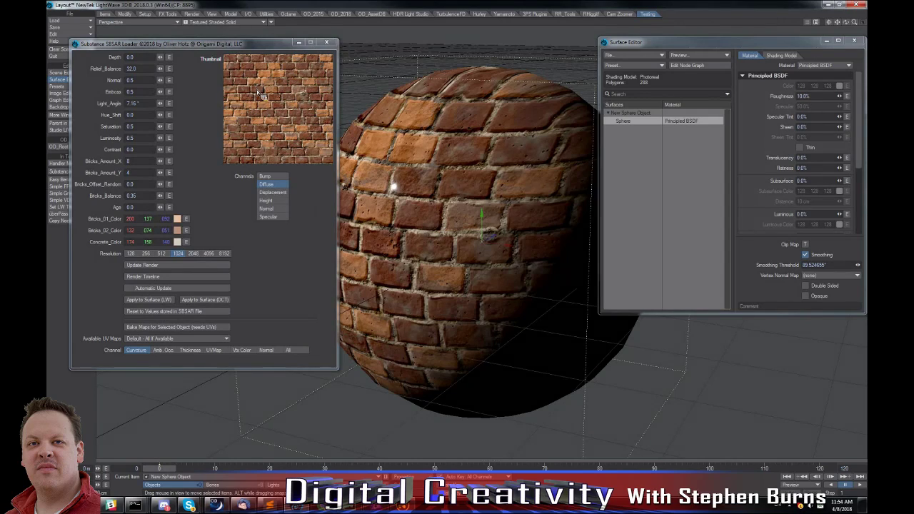
Change Bricks_02_Color to green (62, 255, 111) and update the substance render.
left_click(178, 231)
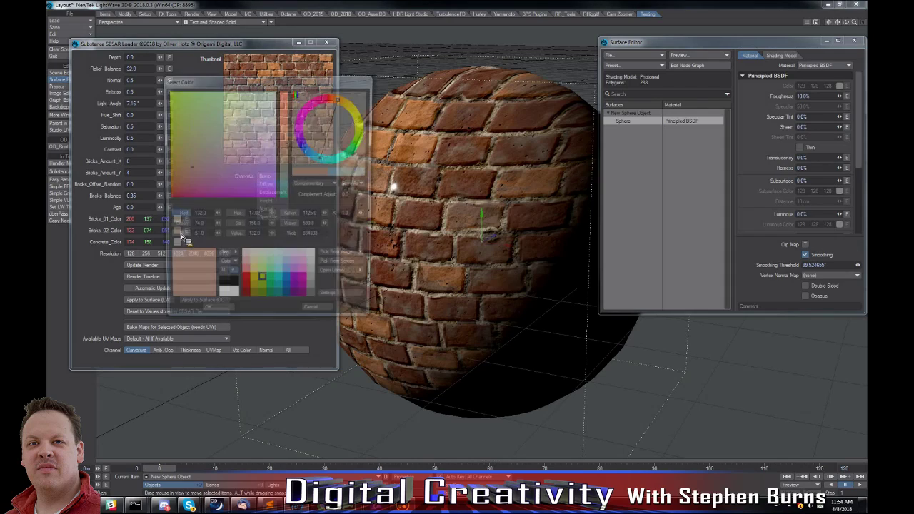
left_click(267, 273)
left_click(209, 308)
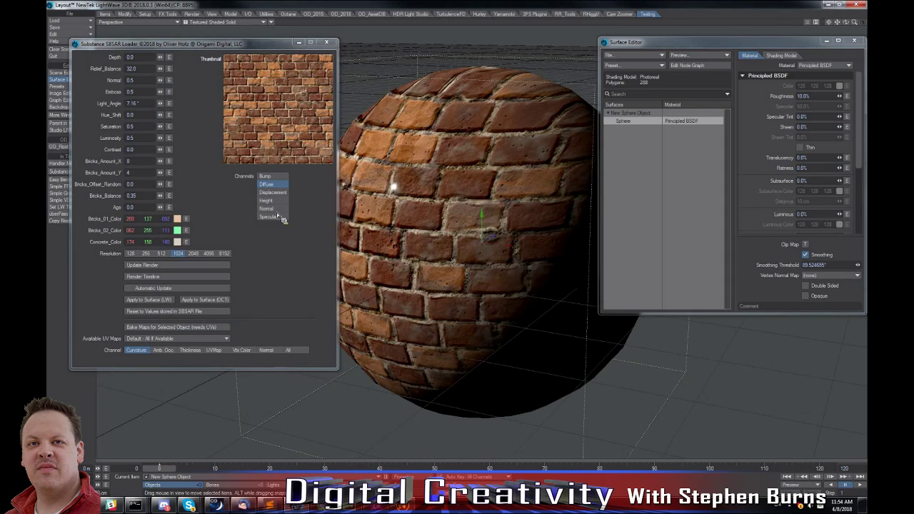
left_click(193, 266)
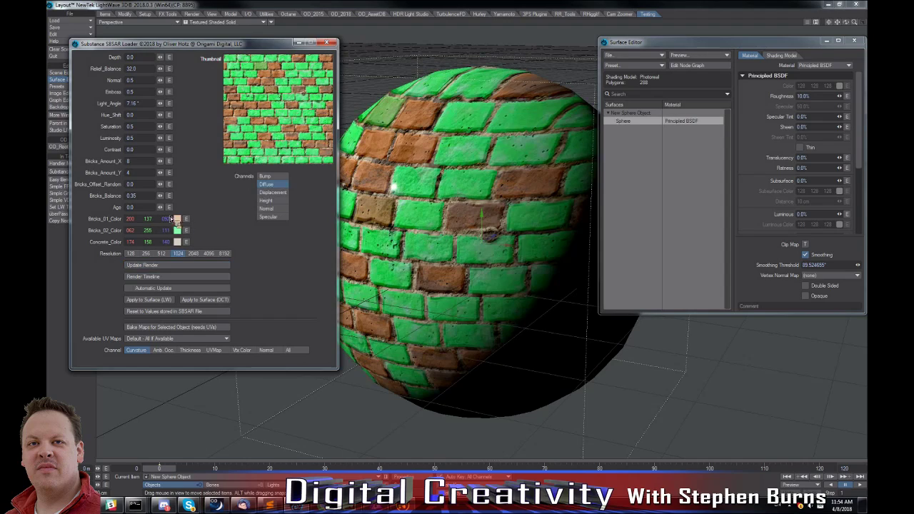
Set the brick substance's Age to 1 and update the render.
left_click_drag(142, 208, 91, 209)
type("1")
key("Tab")
left_click(133, 265)
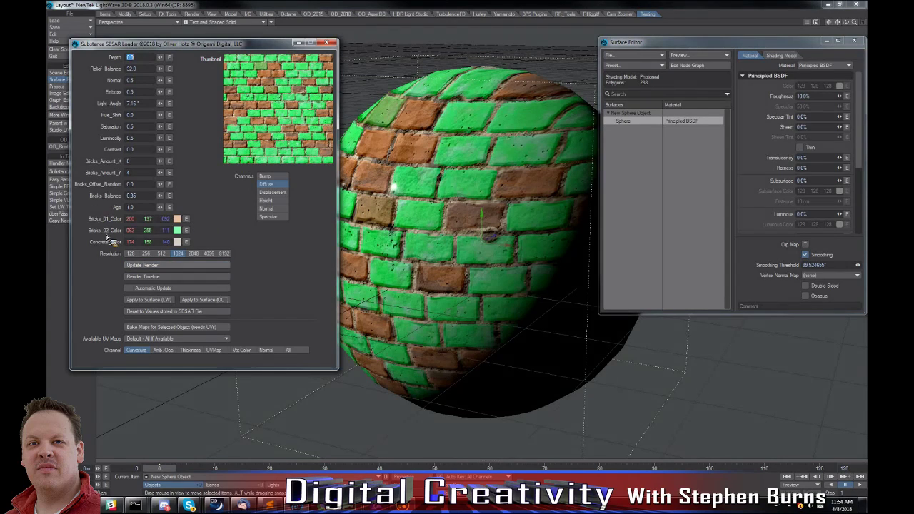
left_click(161, 267)
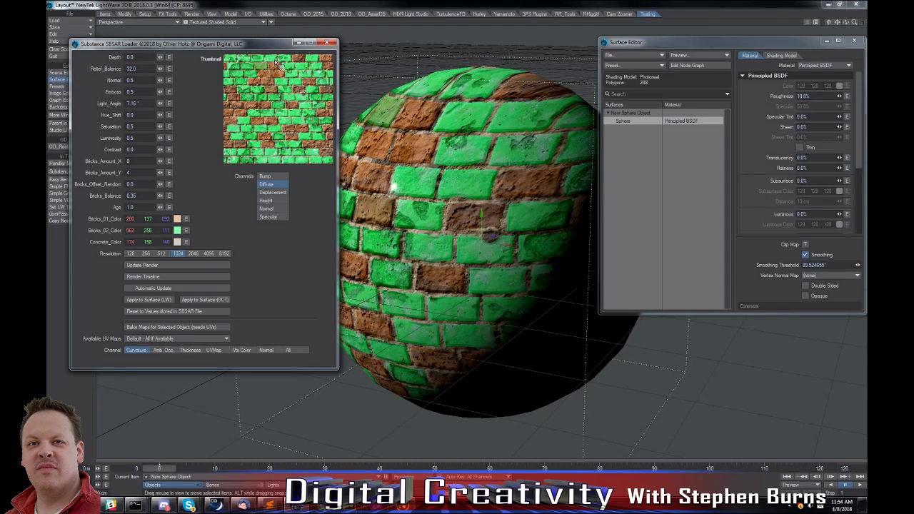
Close the Substance SBSAR Loader and clear the scene.
left_click_drag(257, 49, 361, 48)
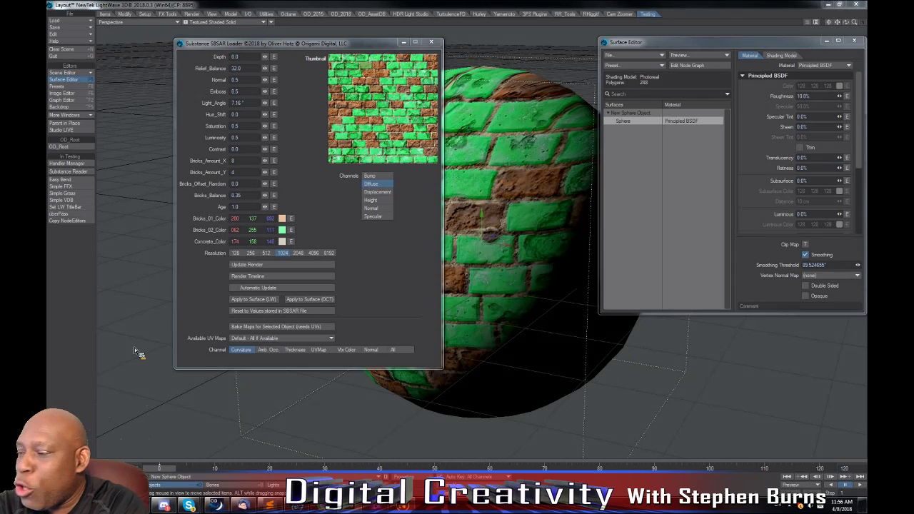
left_click(432, 42)
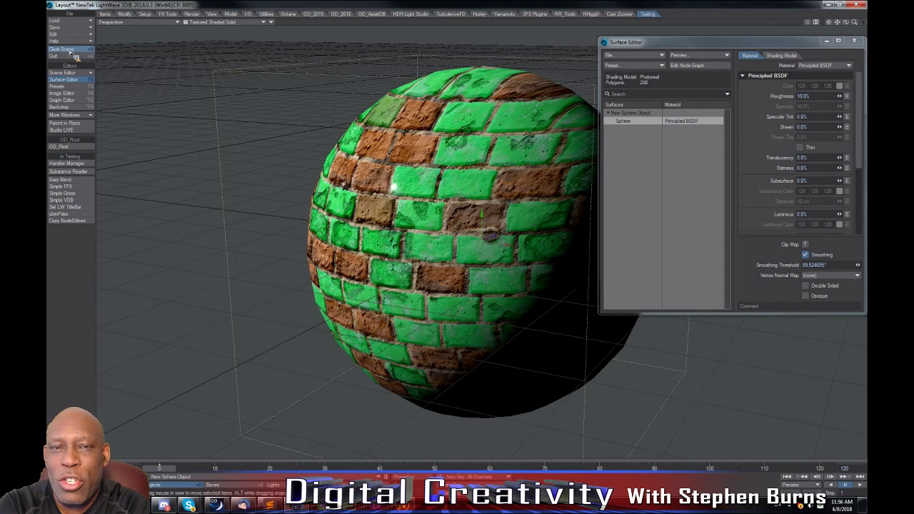
left_click(70, 50)
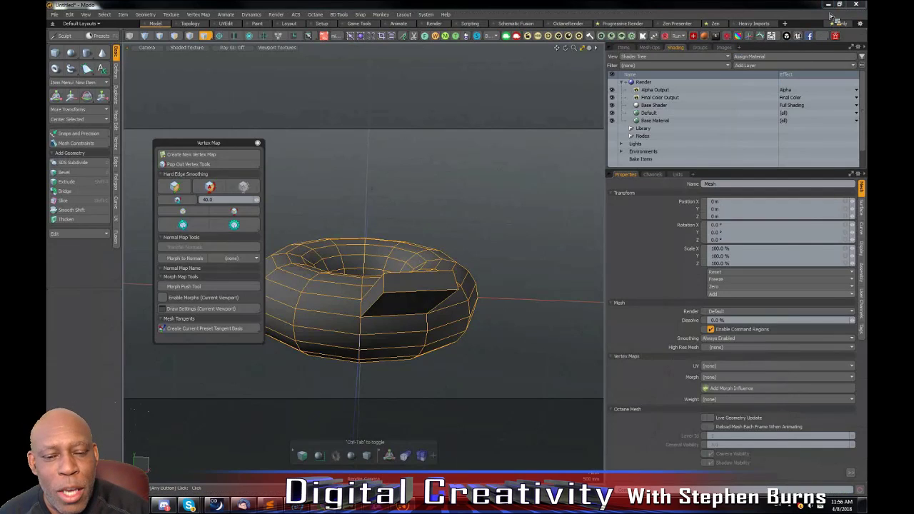
key("ctrl+w")
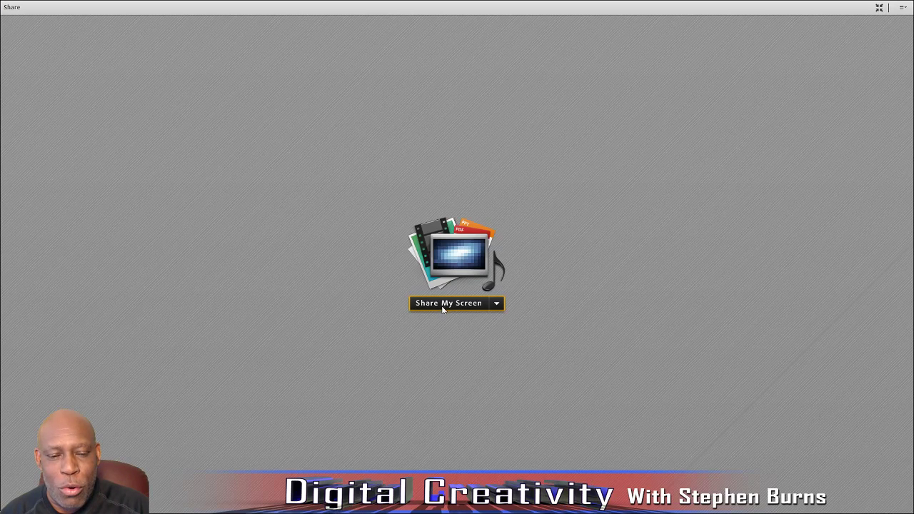
Share the first monitor through Adobe Connect and bring up the Twitch channel page in Chrome.
left_click(443, 304)
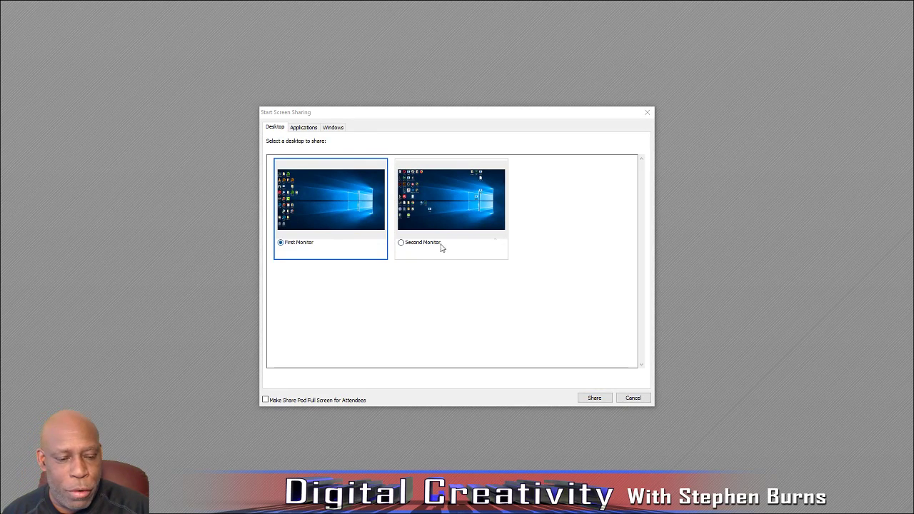
left_click(598, 399)
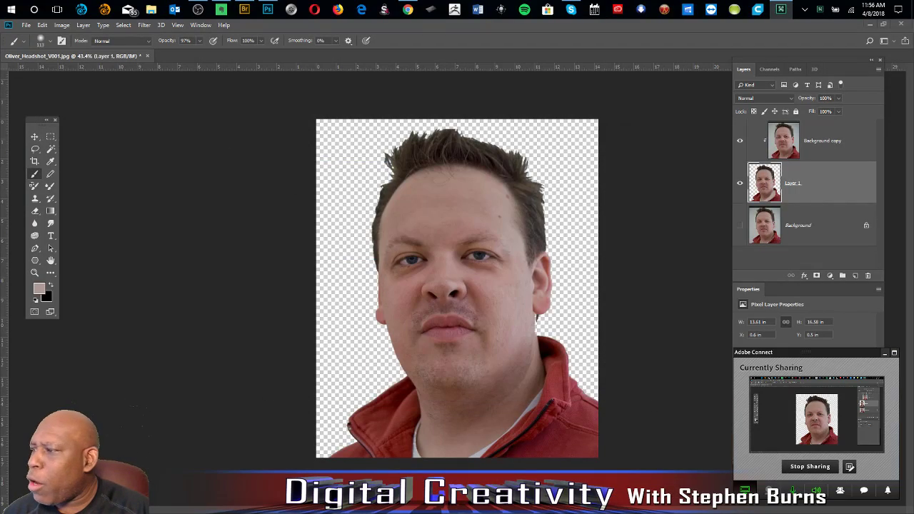
left_click(407, 9)
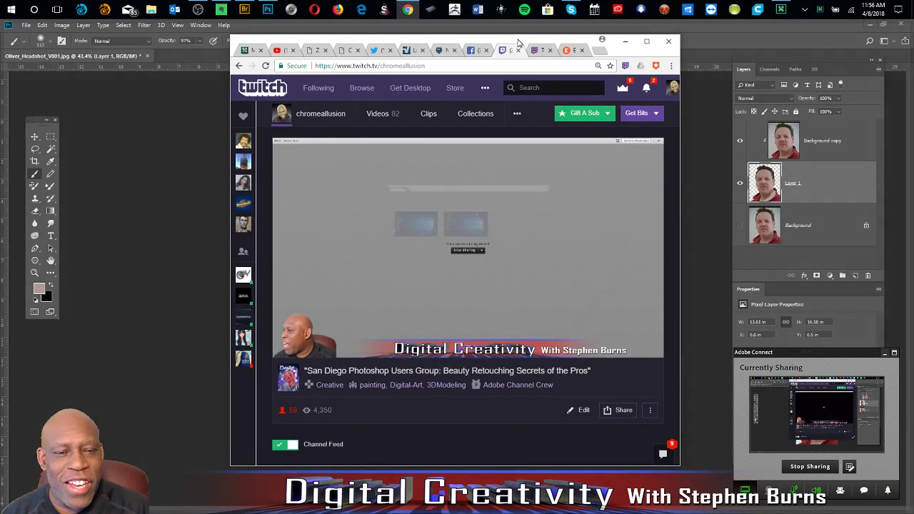
Bring up the Twitch Giveaways page in the maximized browser and minimize the restored Adobe Connect meeting window.
left_click(647, 41)
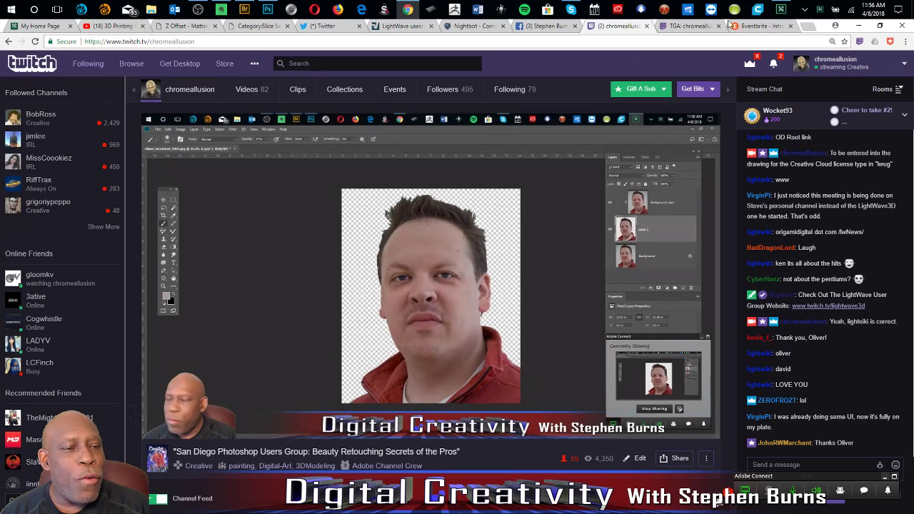
left_click(682, 29)
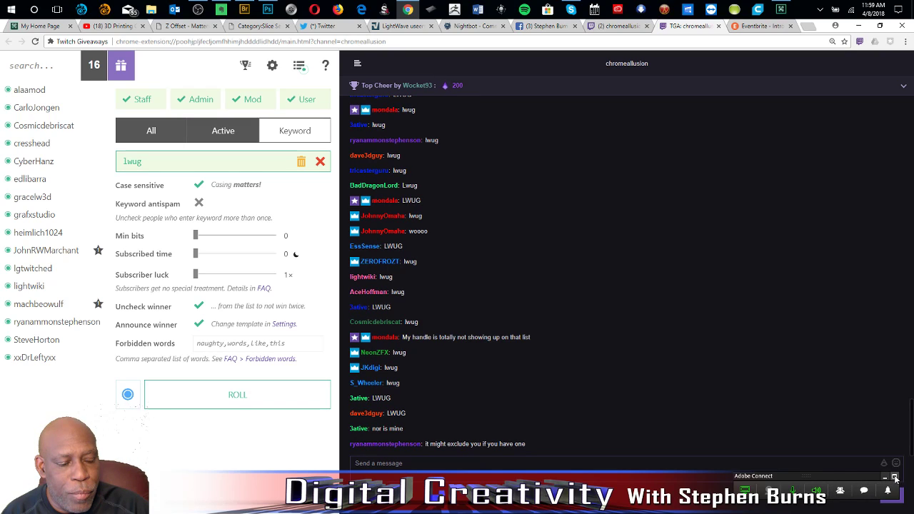
left_click(894, 477)
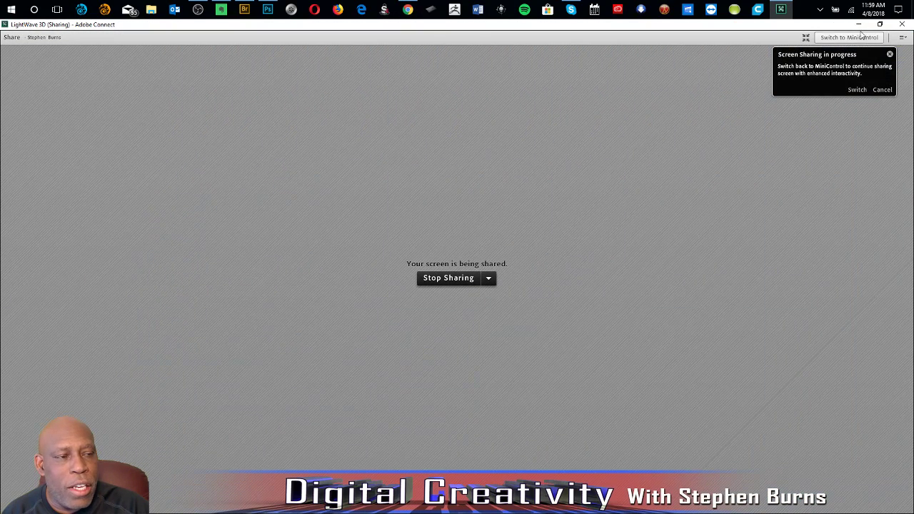
left_click(859, 25)
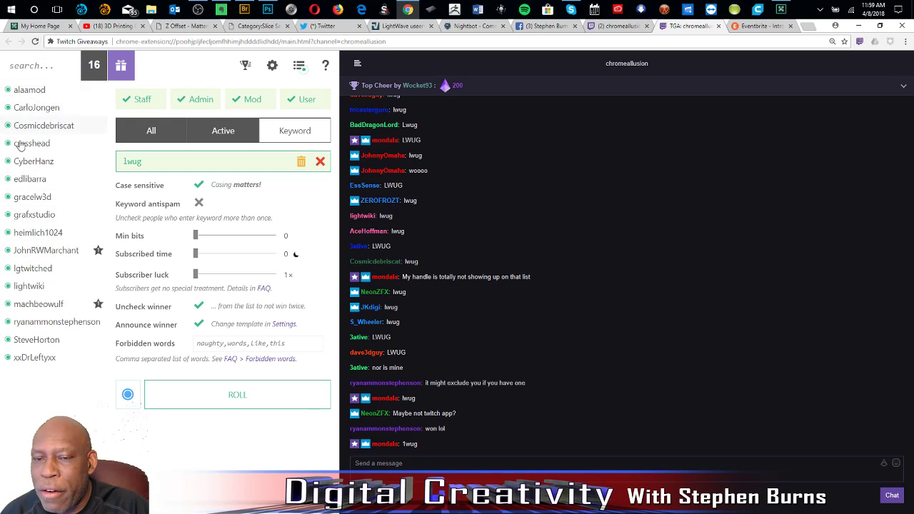
Reload the Twitch Giveaways page and restrict the giveaway to viewers who enter the keyword lwug.
left_click(34, 43)
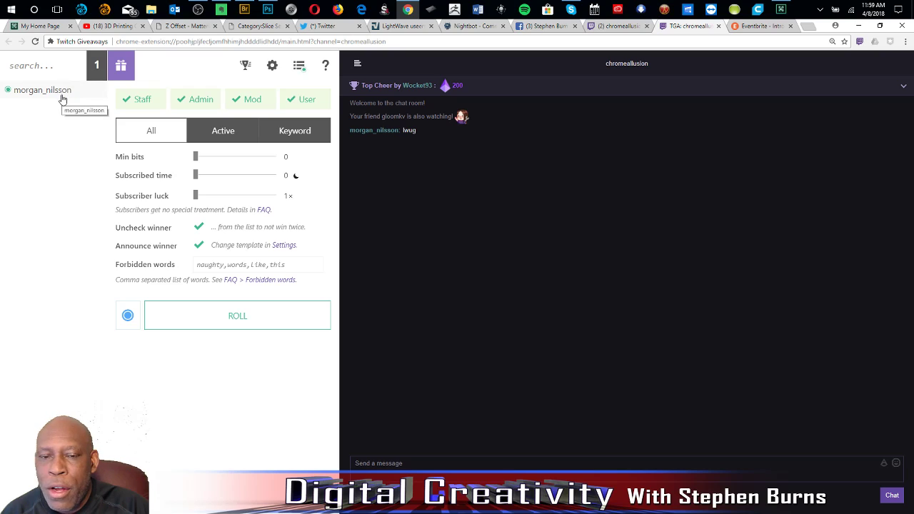
left_click(286, 142)
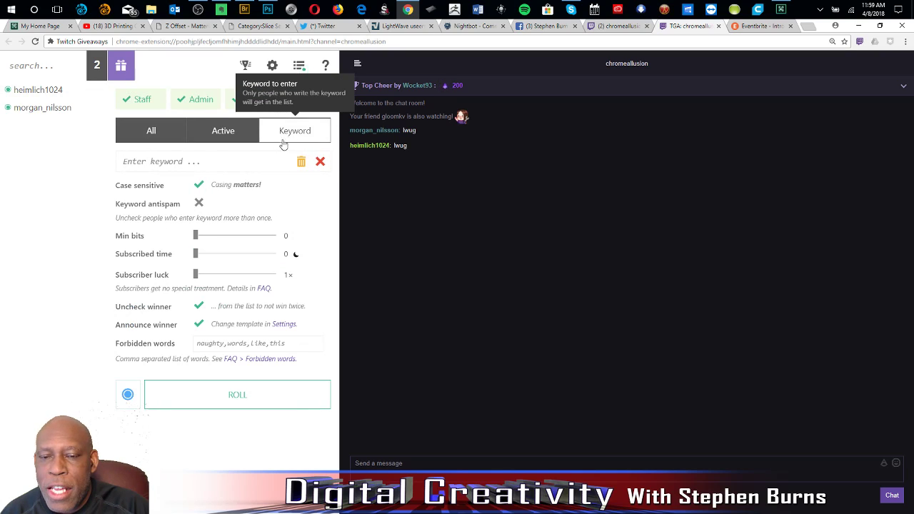
left_click(198, 162)
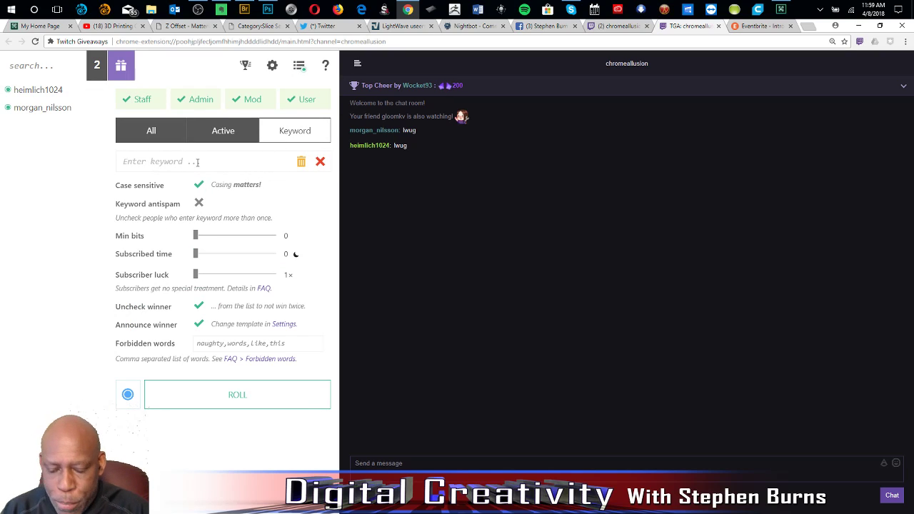
type("1")
type("wug")
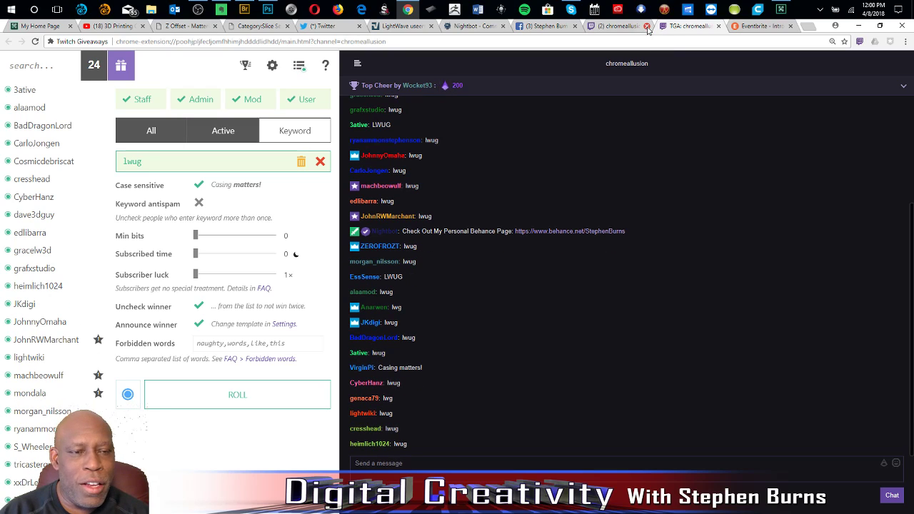
Check the Twitch channel's stream and chat, and review the full list of giveaway entrants.
left_click(634, 28)
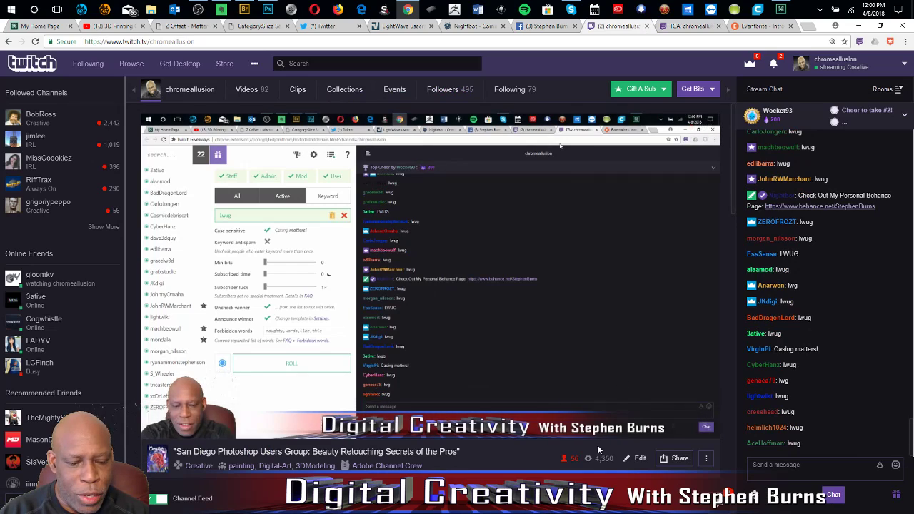
left_click(675, 27)
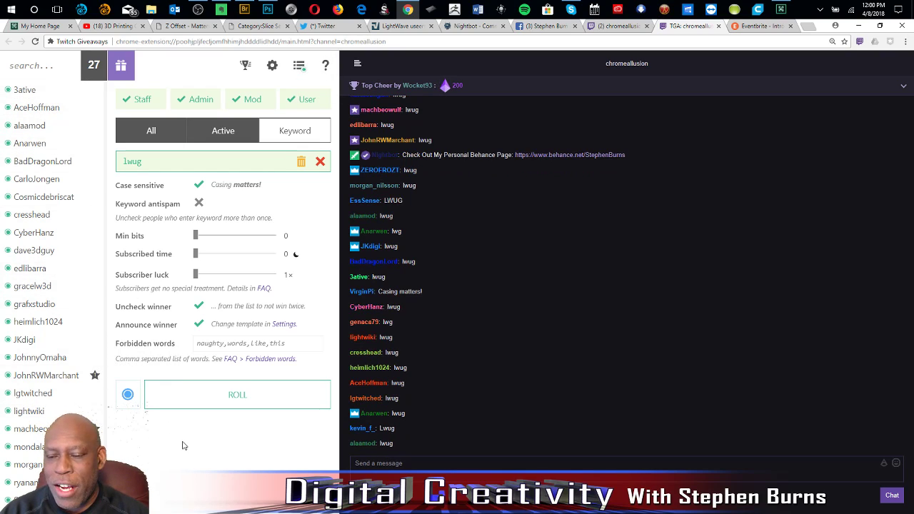
scroll(63, 386, "down", 1)
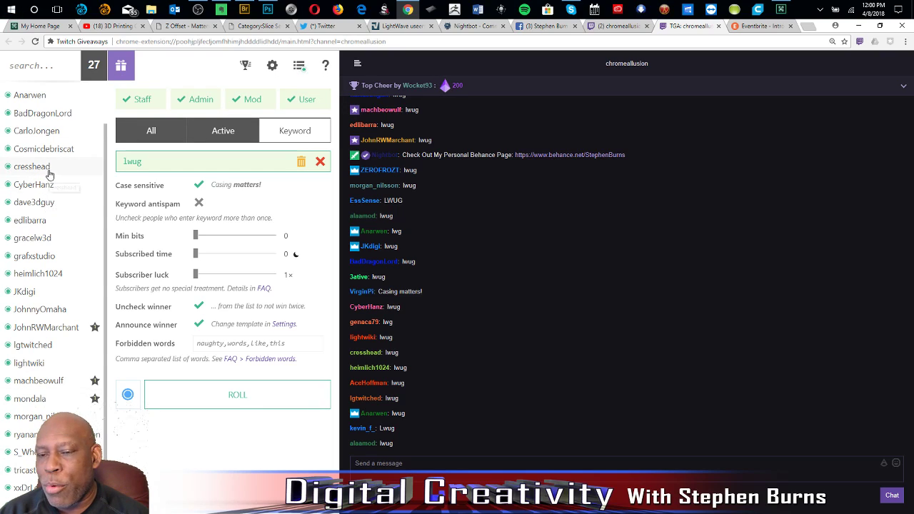
scroll(54, 180, "up", 1)
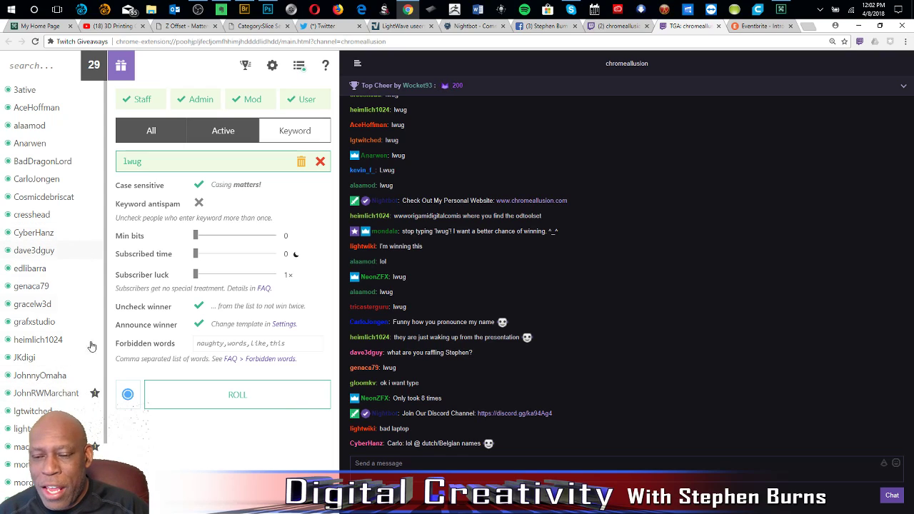
scroll(90, 318, "down", 1)
scroll(54, 286, "down", 1)
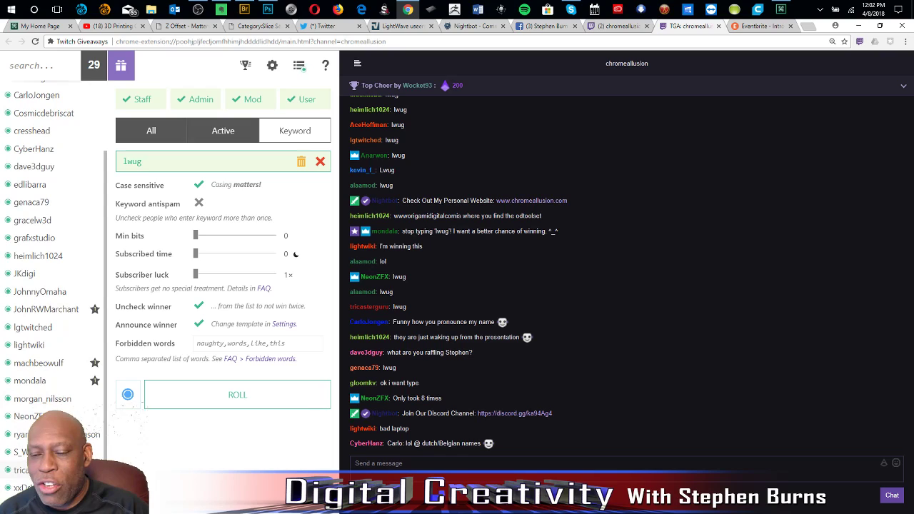
scroll(54, 398, "up", 3)
scroll(53, 398, "down", 3)
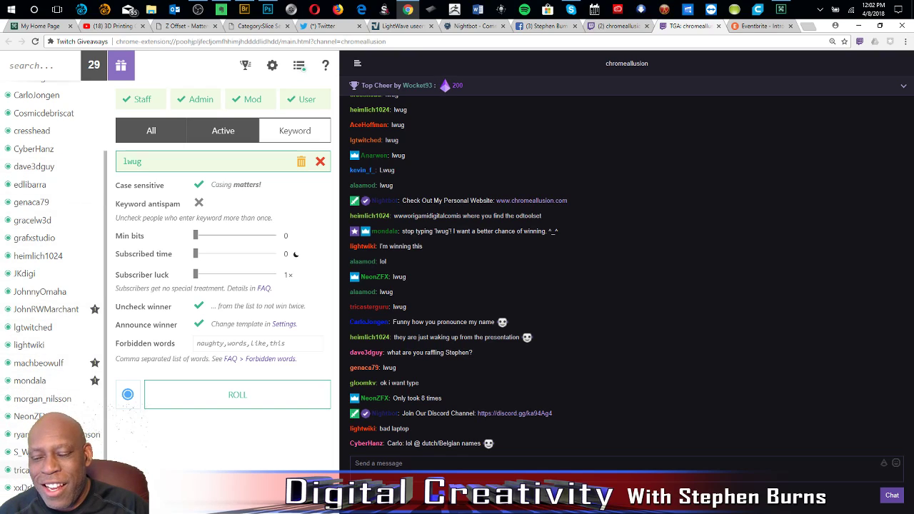
scroll(46, 211, "up", 3)
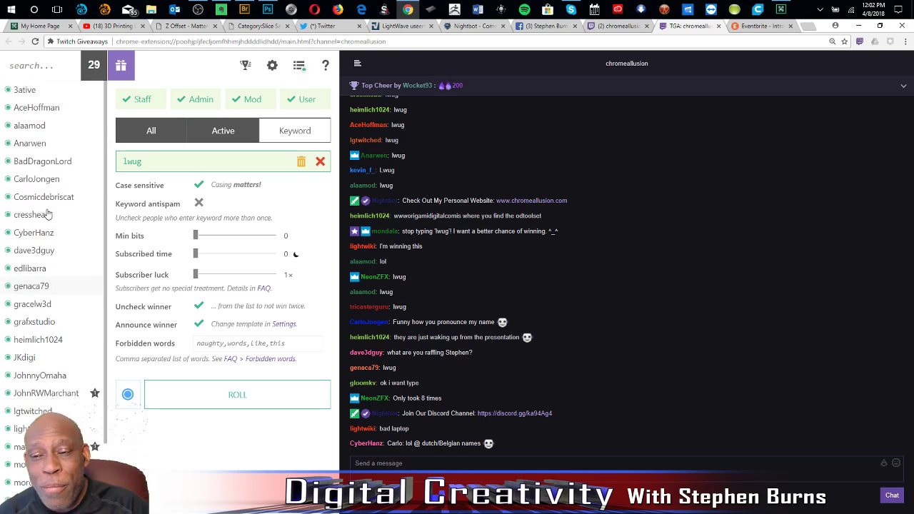
scroll(47, 215, "down", 3)
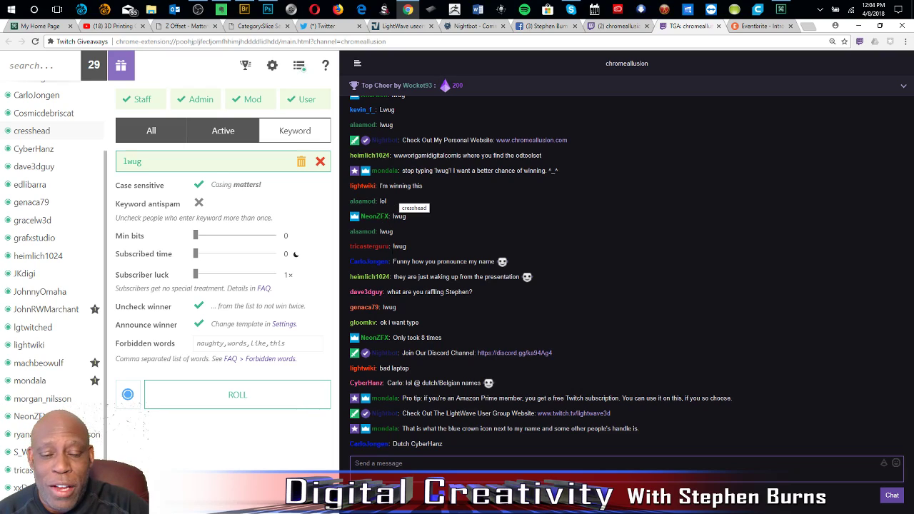
Post the host's contact e-mail address as a message in the channel chat.
left_click(355, 463)
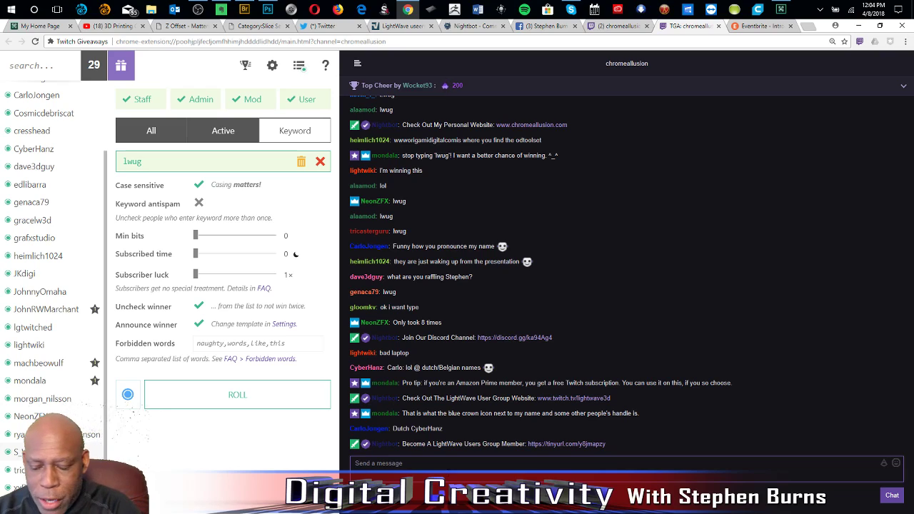
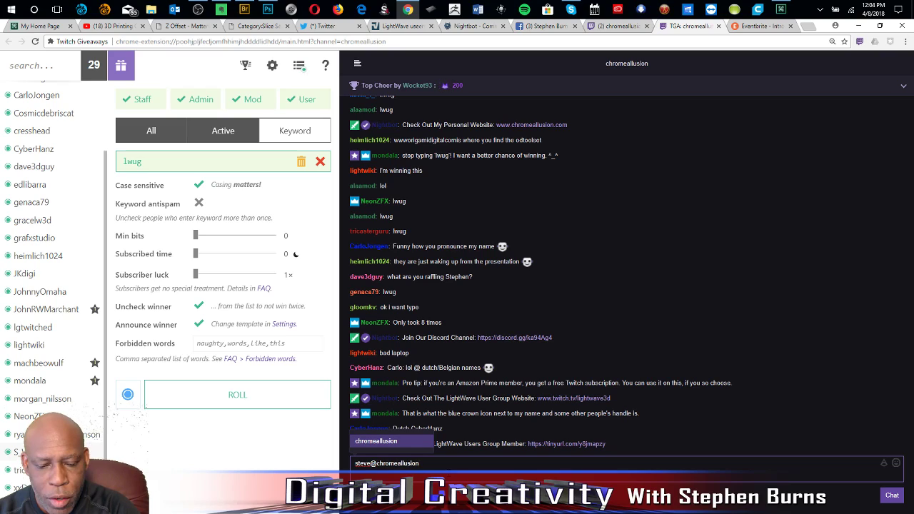
key("Return")
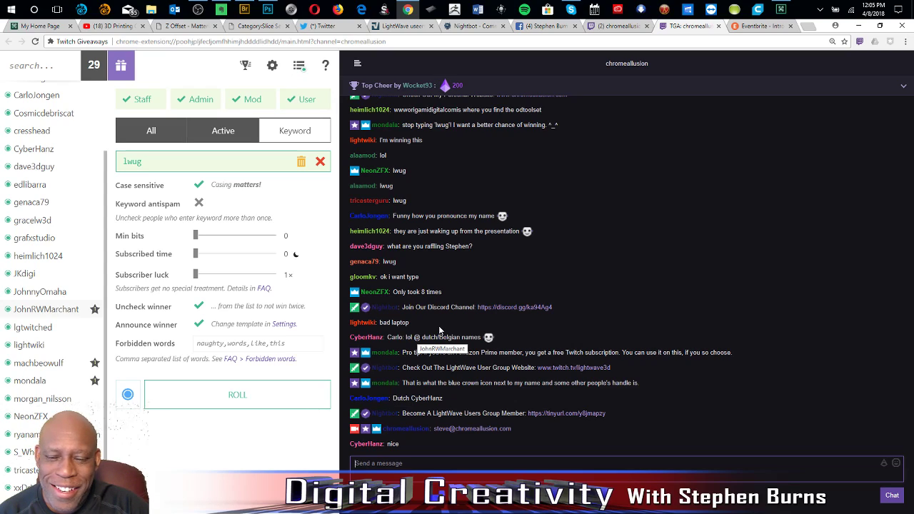
Roll the giveaway to draw a winner and repost the host's contact e-mail address in the chat.
left_click(237, 394)
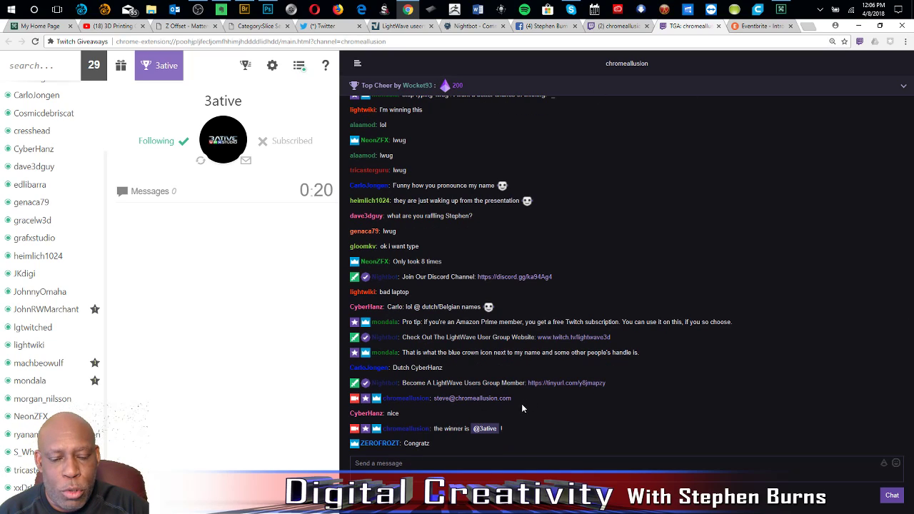
left_click_drag(513, 386, 435, 384)
key("ctrl+c")
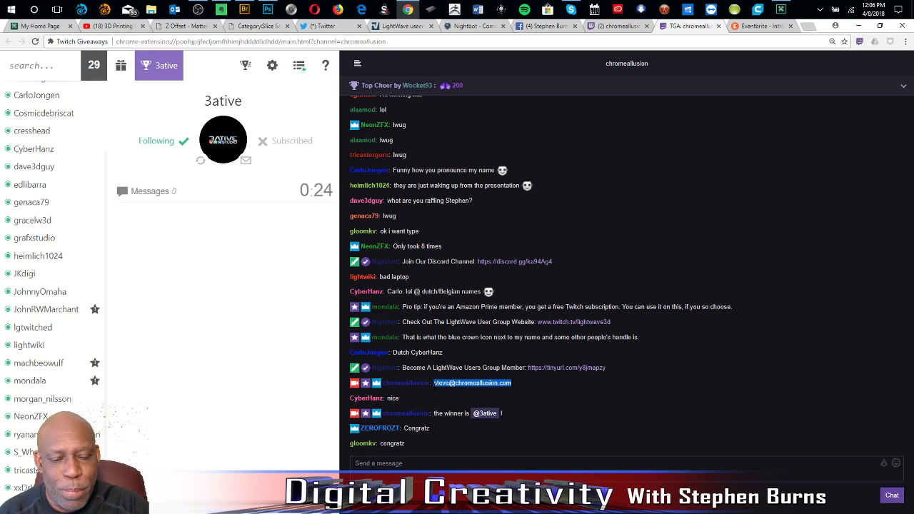
left_click(451, 465)
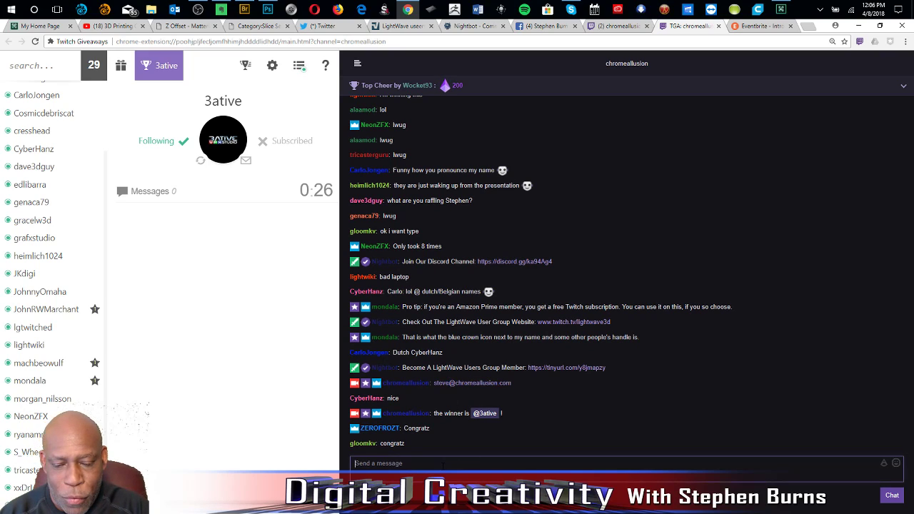
key("ctrl+v")
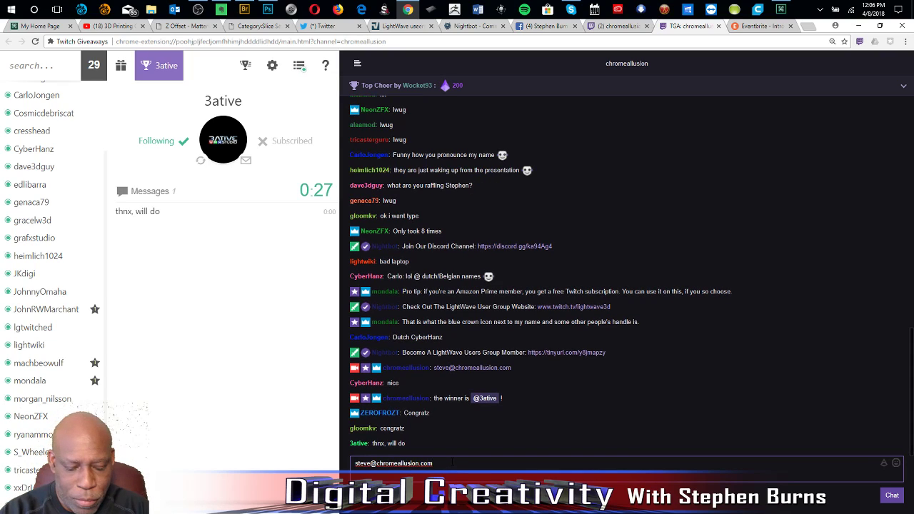
key("Return")
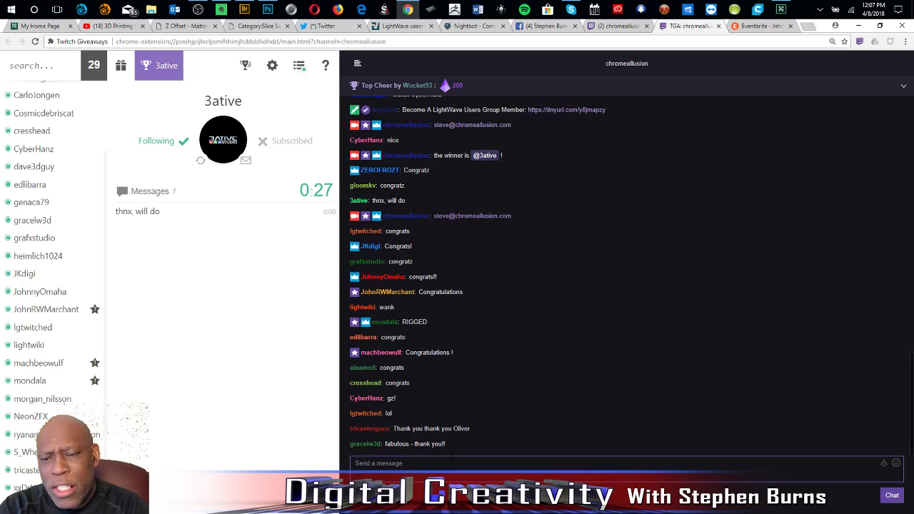
left_click(452, 460)
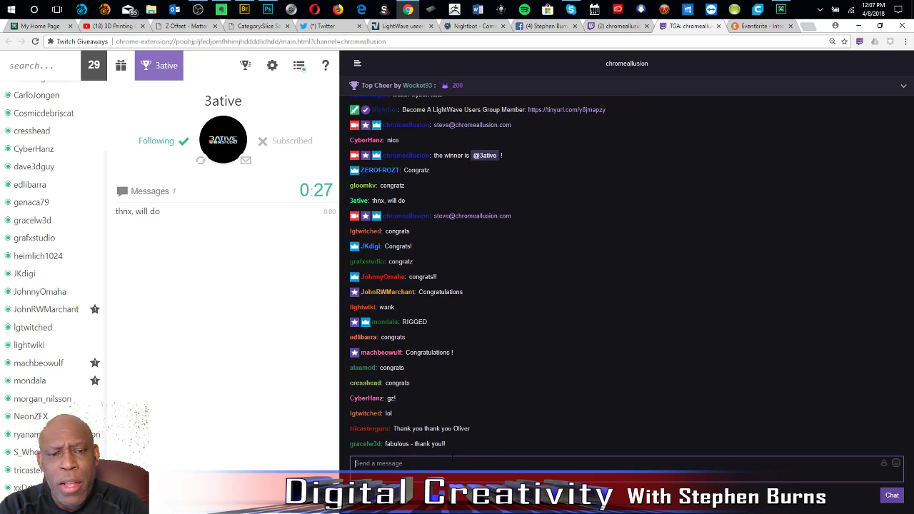